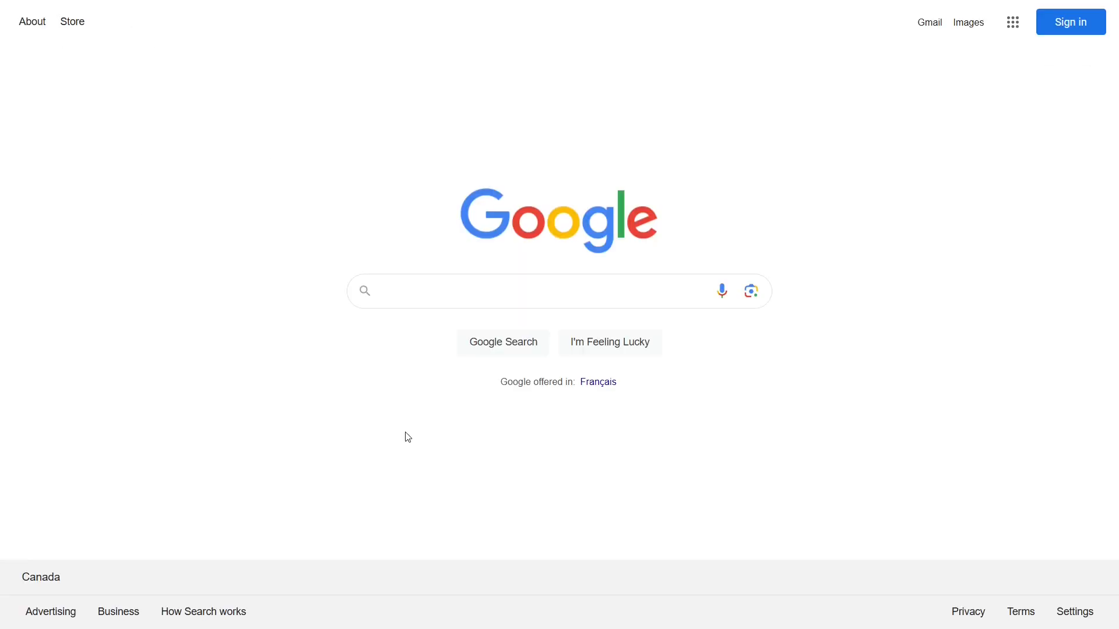
Search Google for 'gc key login' and open the 'Sign in to your IRCC secure account' result.
{"action": "type", "text": "gc key login"}
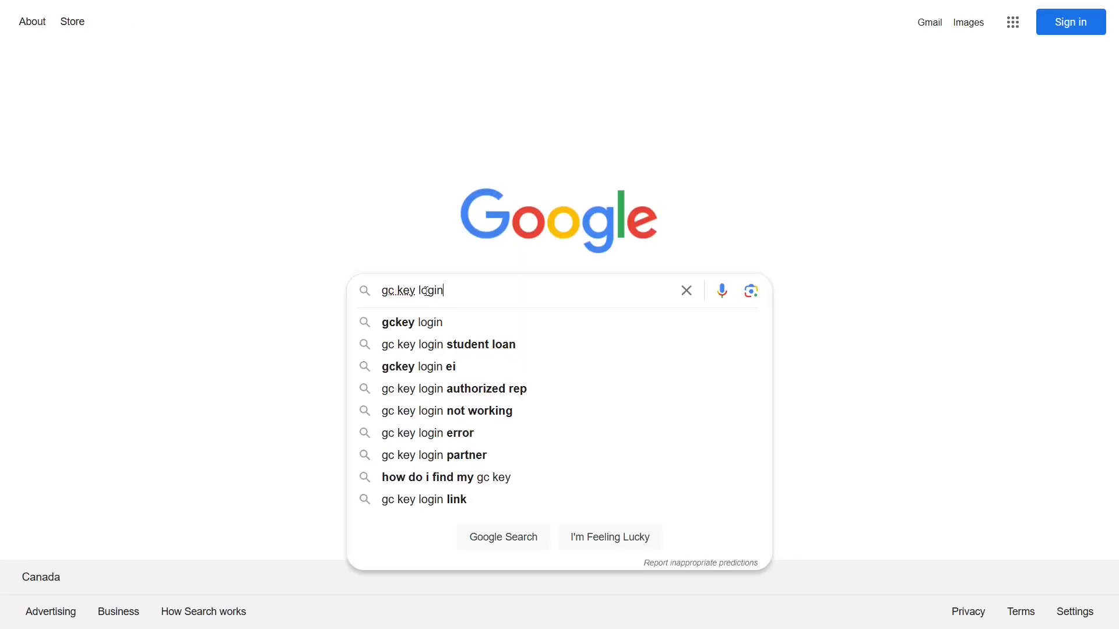
{"action": "key", "text": "Return"}
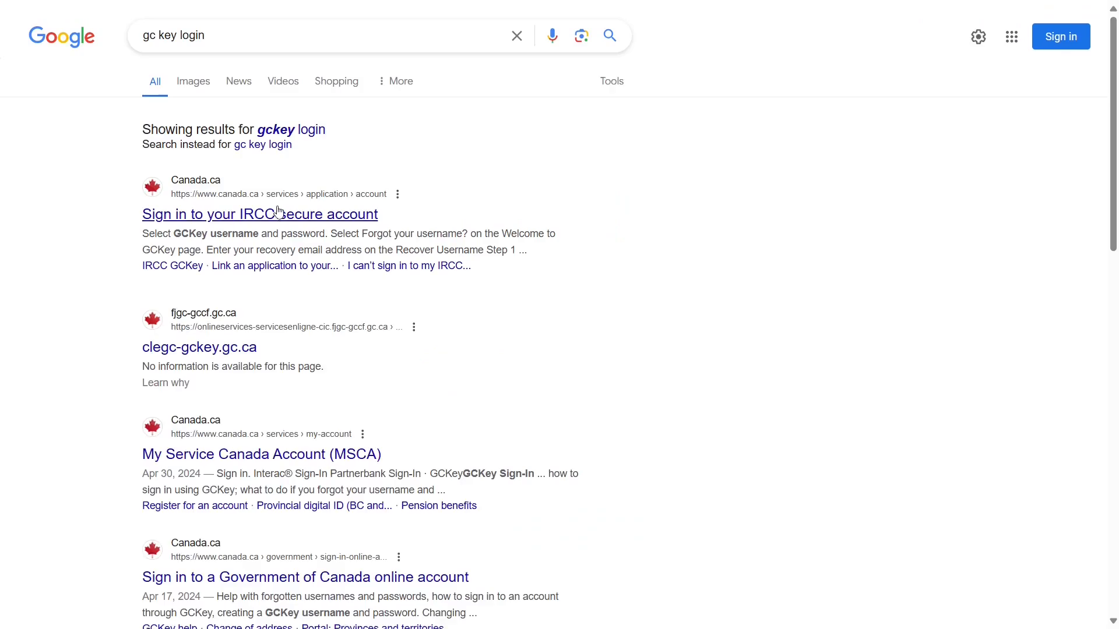
{"action": "left_click", "coordinate": [269, 216]}
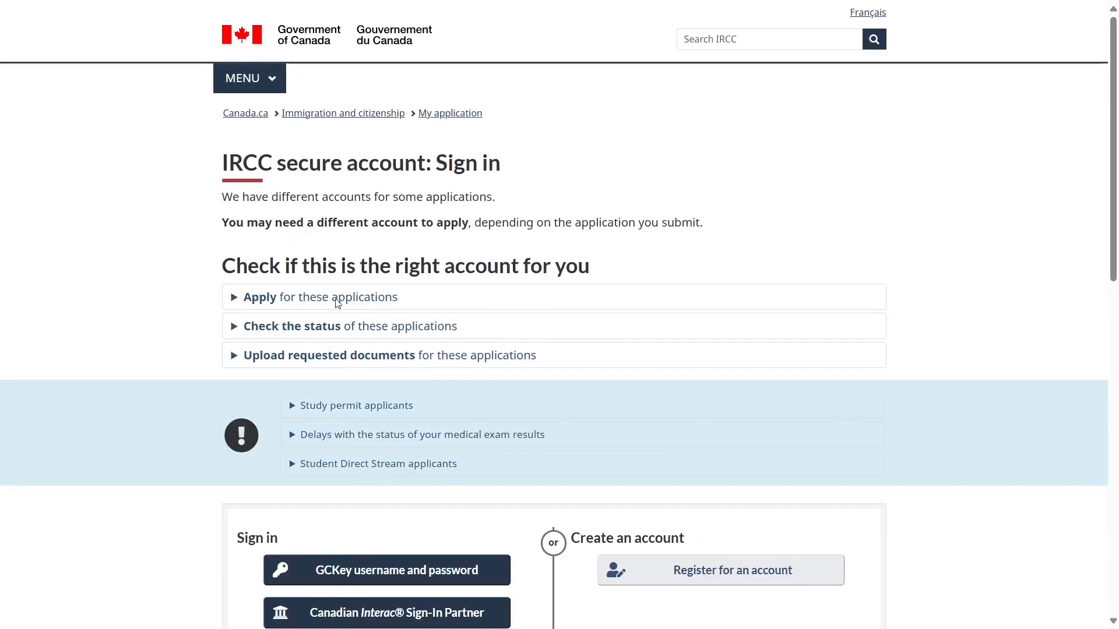
Under Create an account in the Sign in box, choose 'Register for an account'.
{"action": "scroll", "coordinate": [352, 327], "scroll_direction": "down", "scroll_amount": 4}
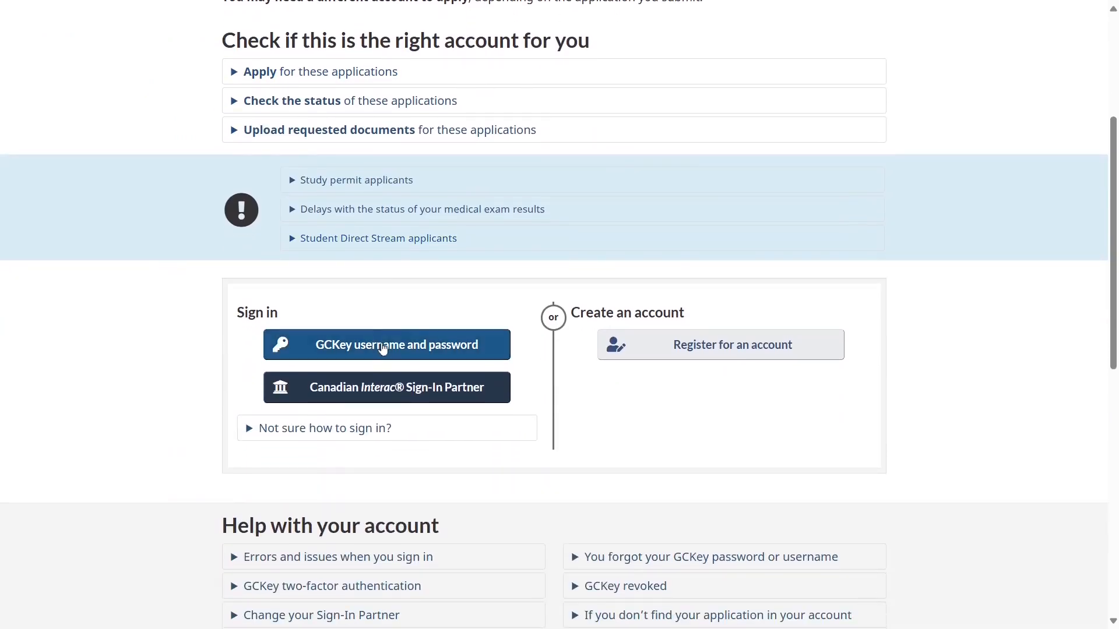
{"action": "triple_click", "coordinate": [257, 312]}
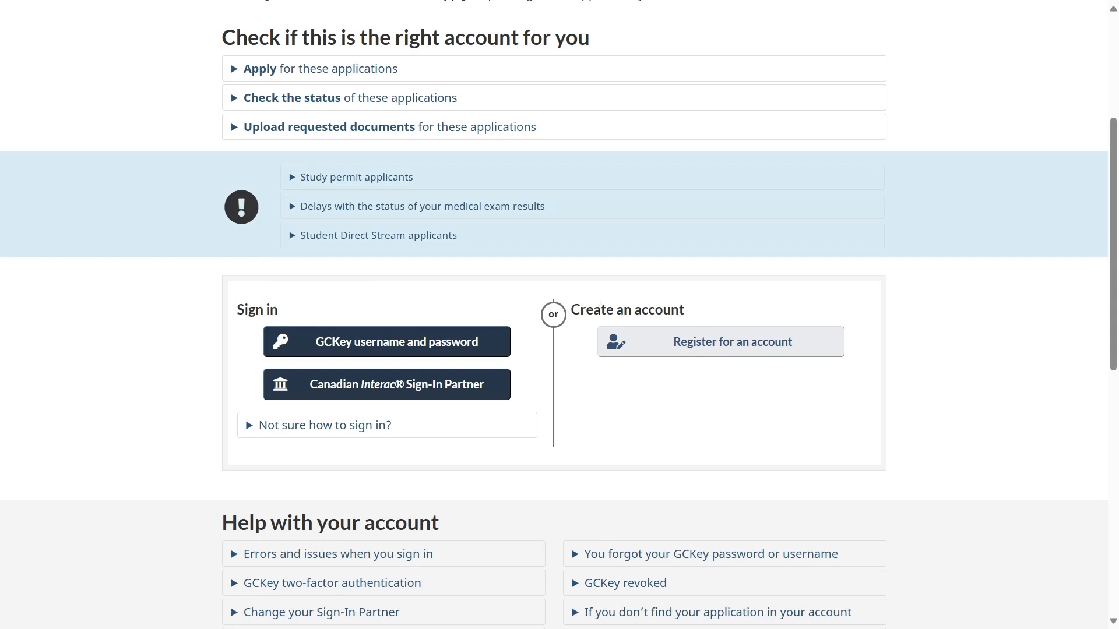
{"action": "triple_click", "coordinate": [603, 309]}
{"action": "left_click", "coordinate": [509, 299]}
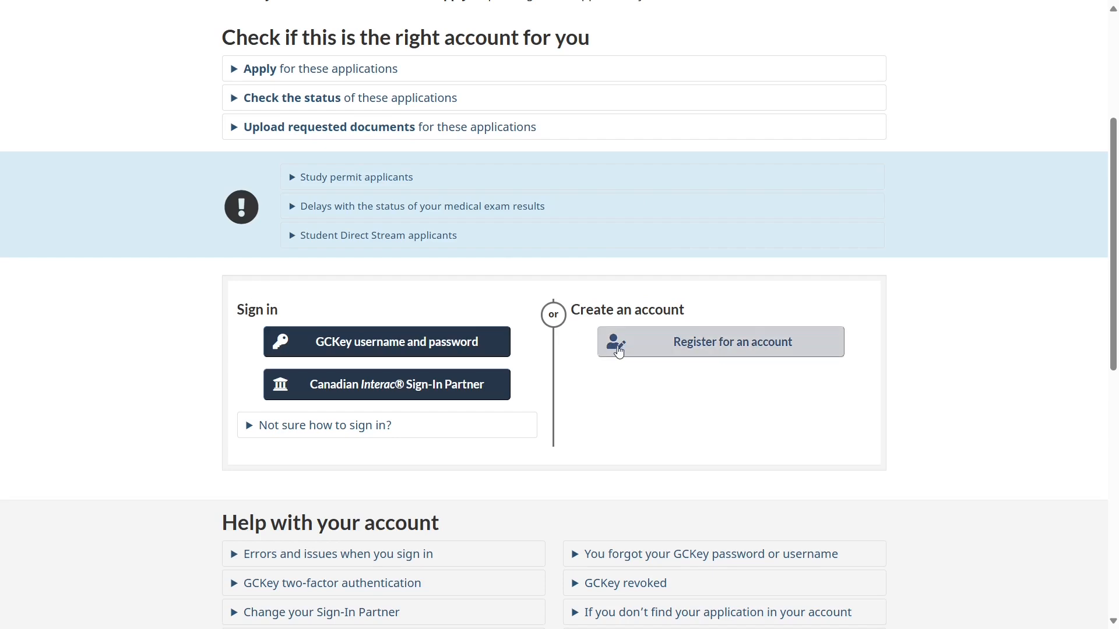
{"action": "double_click", "coordinate": [623, 309]}
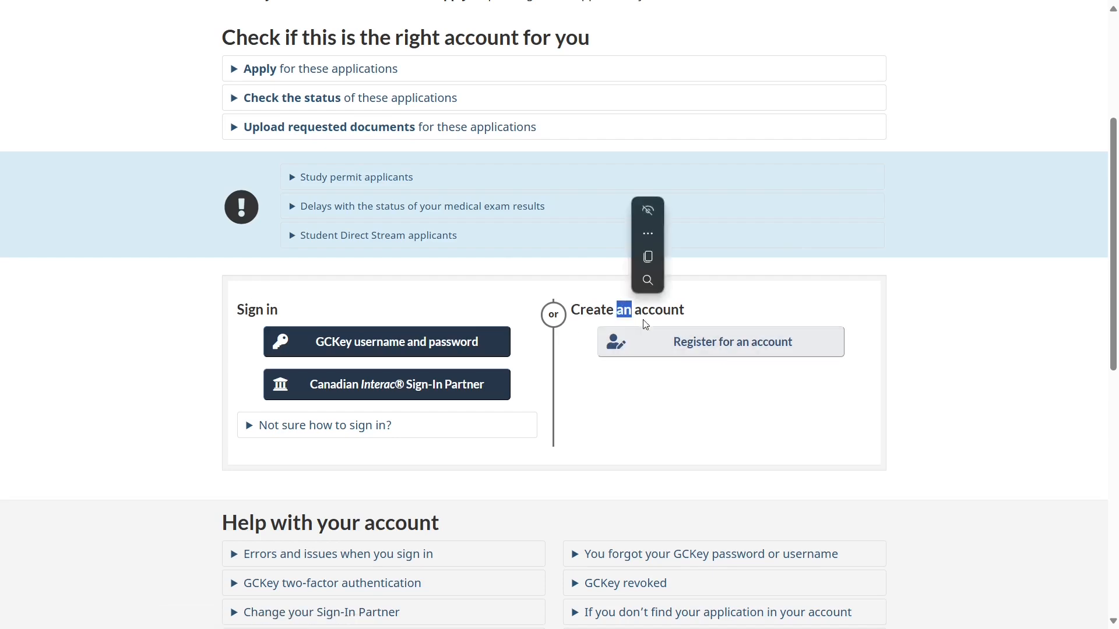
{"action": "left_click", "coordinate": [688, 359]}
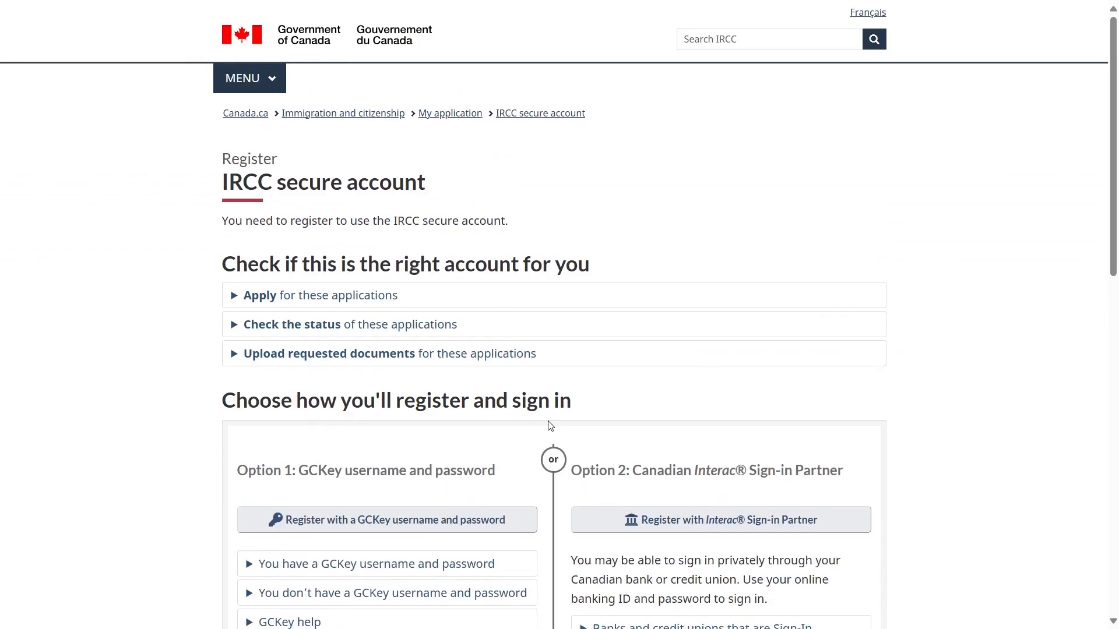
Compare the GCKey and Sign-in Partner options, then register with a GCKey username and password.
{"action": "scroll", "coordinate": [549, 425], "scroll_direction": "down", "scroll_amount": 2}
{"action": "scroll", "coordinate": [549, 425], "scroll_direction": "down", "scroll_amount": 1}
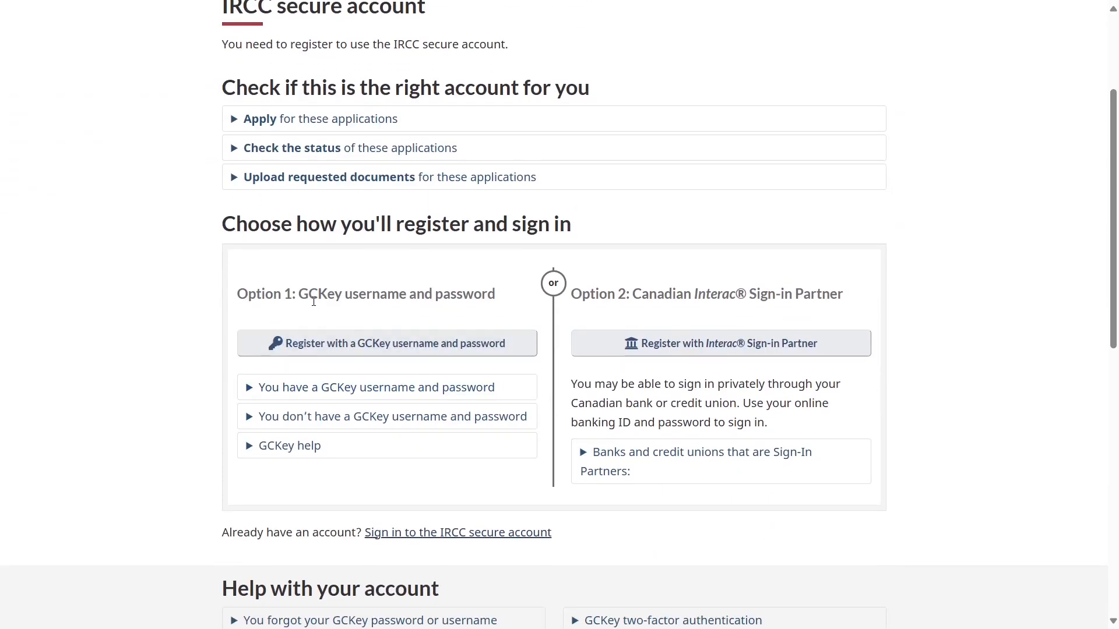
{"action": "triple_click", "coordinate": [262, 293]}
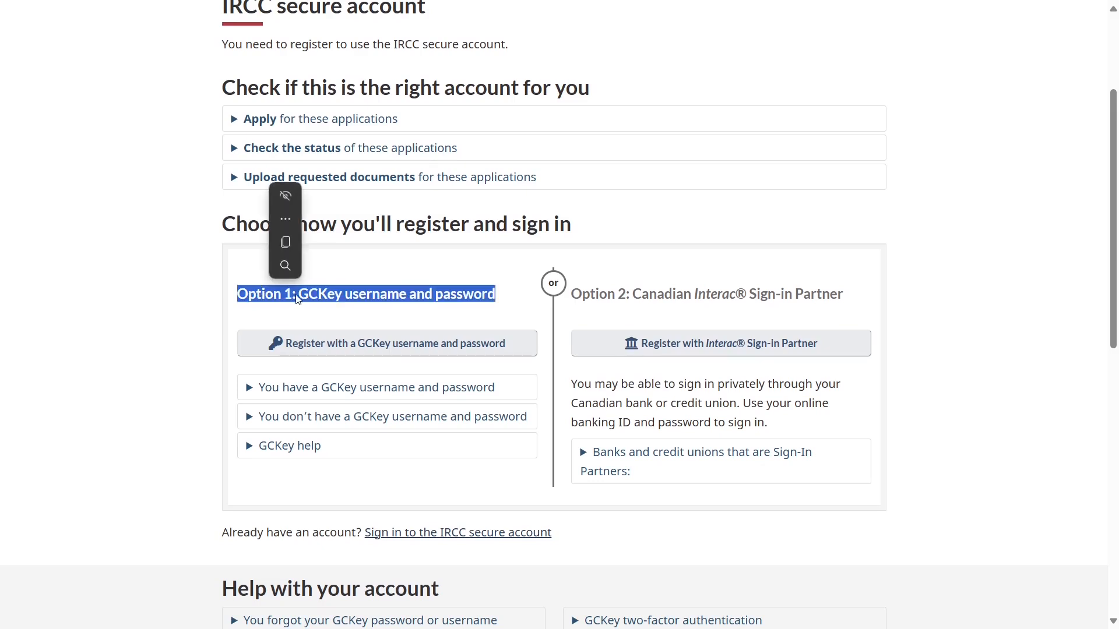
{"action": "left_click", "coordinate": [709, 307]}
{"action": "left_click_drag", "start_coordinate": [600, 295], "coordinate": [847, 300]}
{"action": "left_click", "coordinate": [938, 352]}
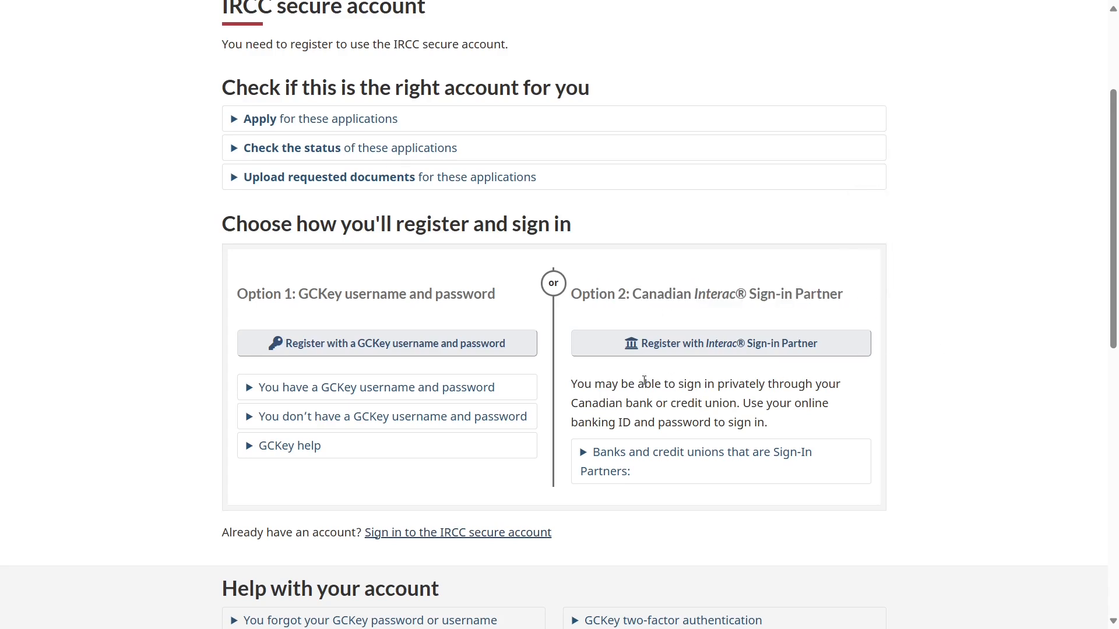
{"action": "left_click_drag", "start_coordinate": [574, 384], "coordinate": [657, 406]}
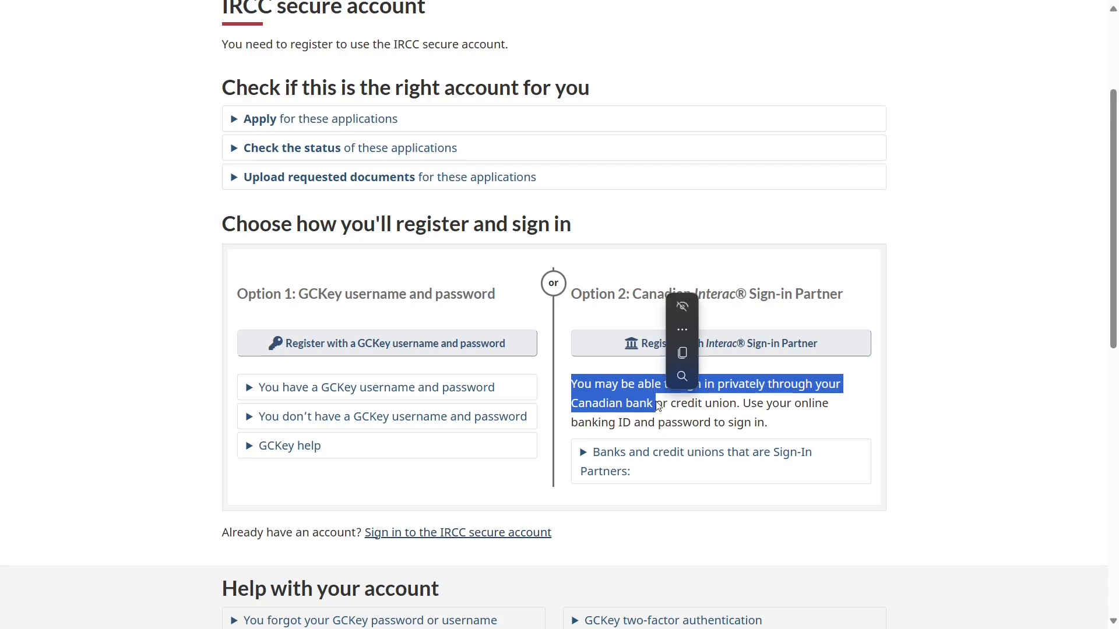
{"action": "left_click", "coordinate": [930, 429]}
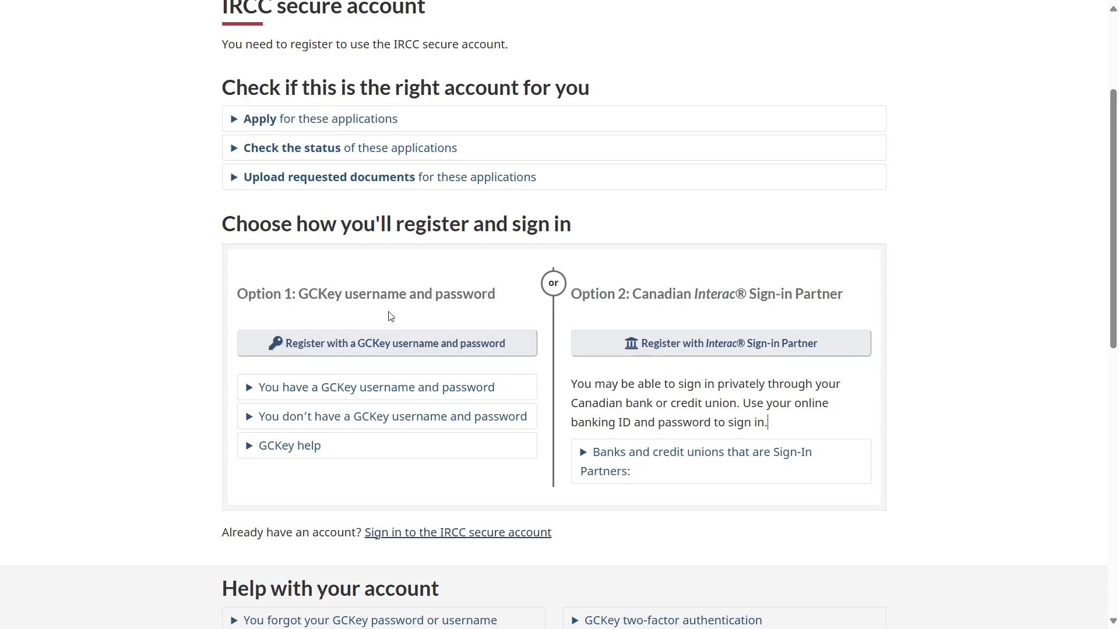
{"action": "triple_click", "coordinate": [369, 297]}
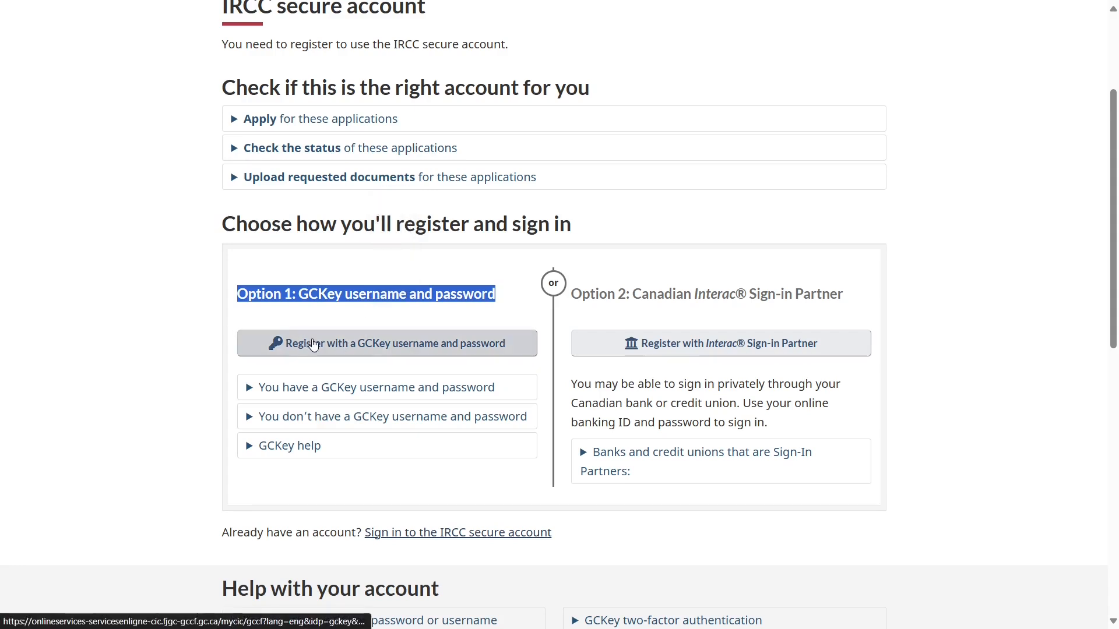
{"action": "left_click", "coordinate": [314, 345]}
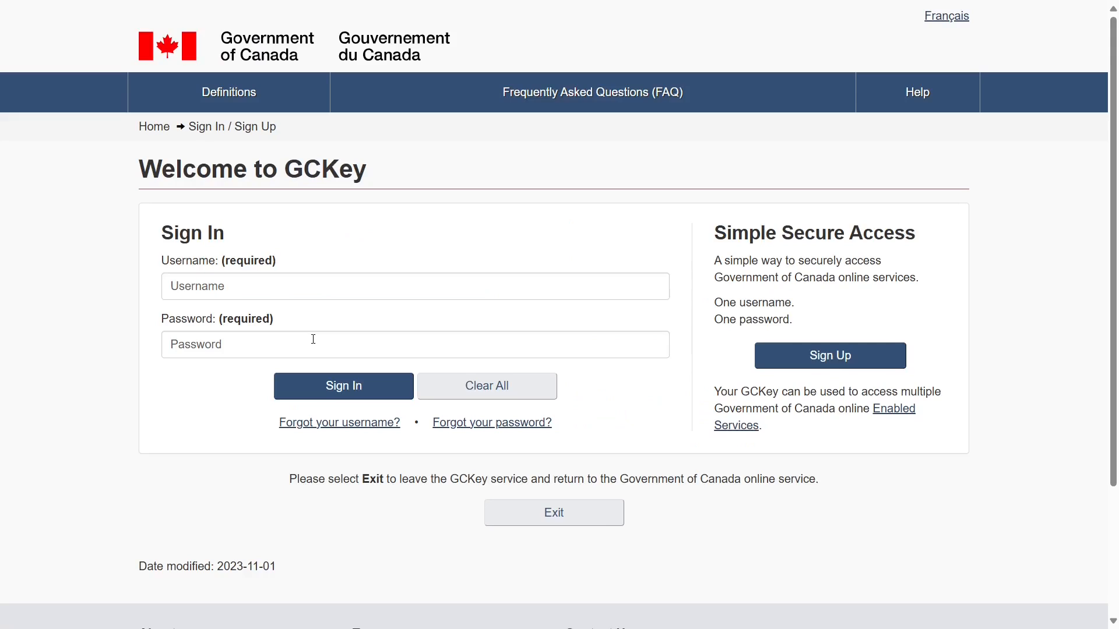
Start a GCKey sign-up, accept the terms and conditions, and submit the chosen username.
{"action": "left_click", "coordinate": [826, 365]}
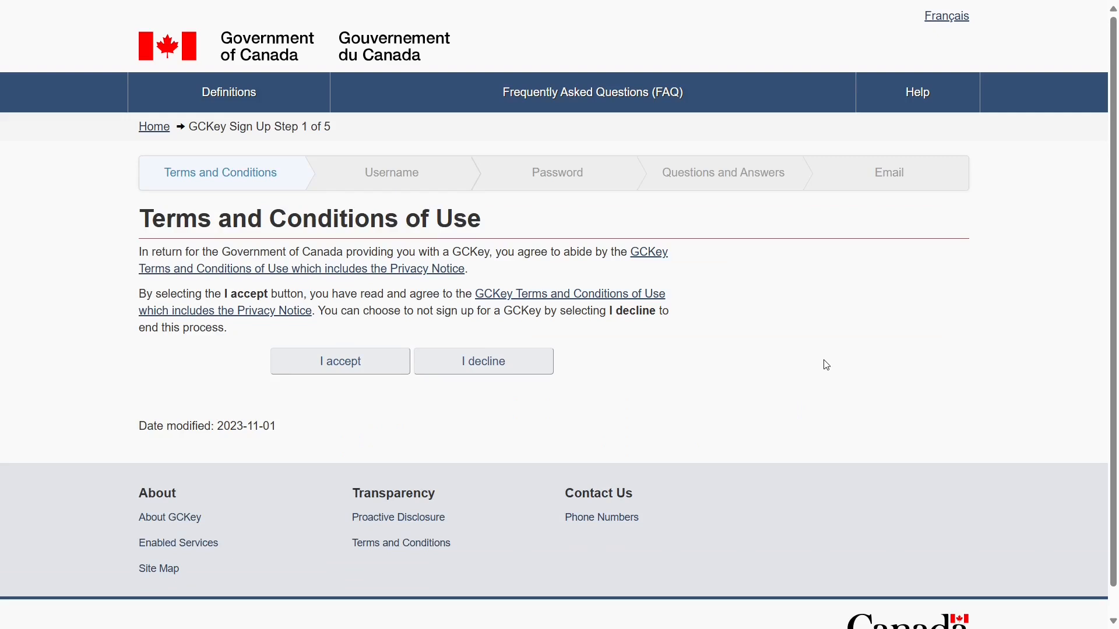
{"action": "left_click", "coordinate": [369, 362]}
{"action": "left_click", "coordinate": [298, 414]}
{"action": "type", "text": "canvisapathway"}
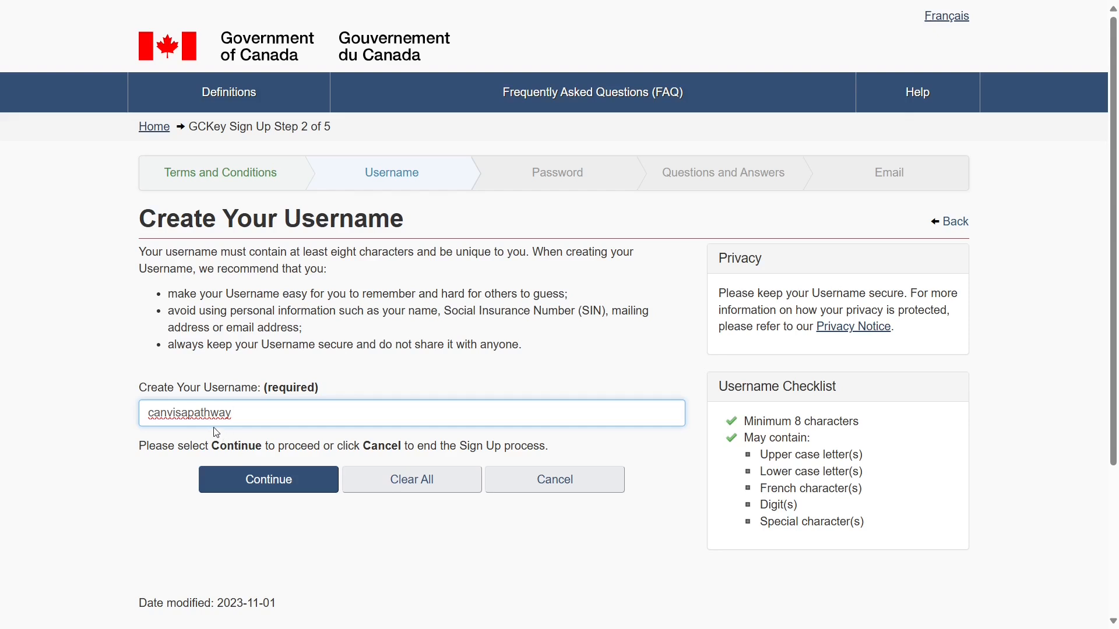
{"action": "left_click", "coordinate": [249, 475]}
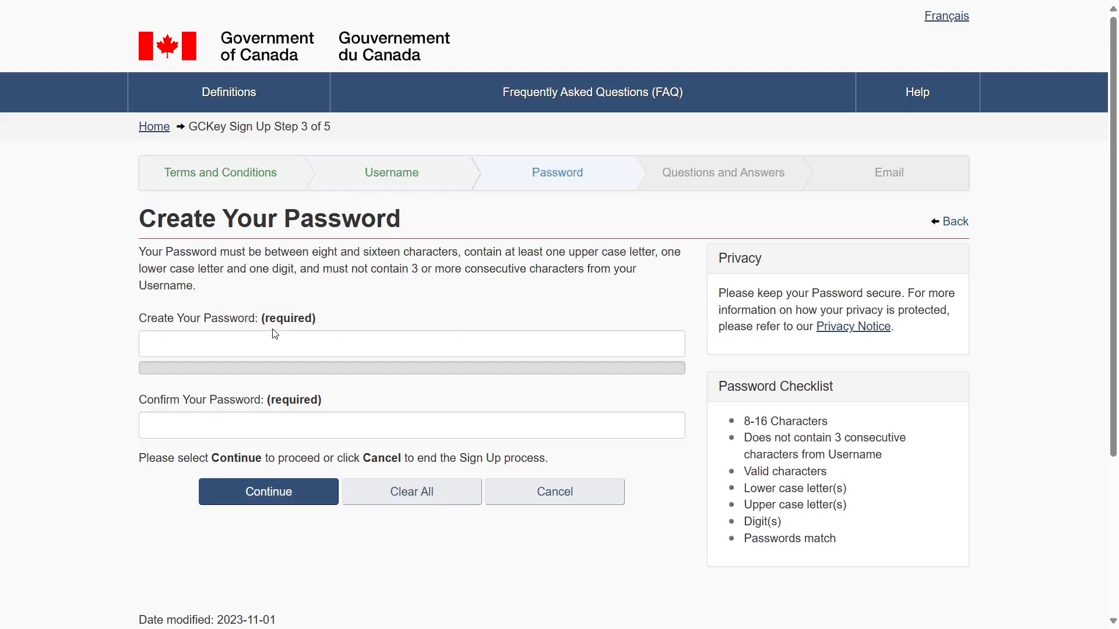
Enter and confirm the new GCKey password.
{"action": "left_click", "coordinate": [258, 345]}
{"action": "key", "text": "ctrl+v"}
{"action": "left_click", "coordinate": [467, 425]}
{"action": "key", "text": "ctrl+v"}
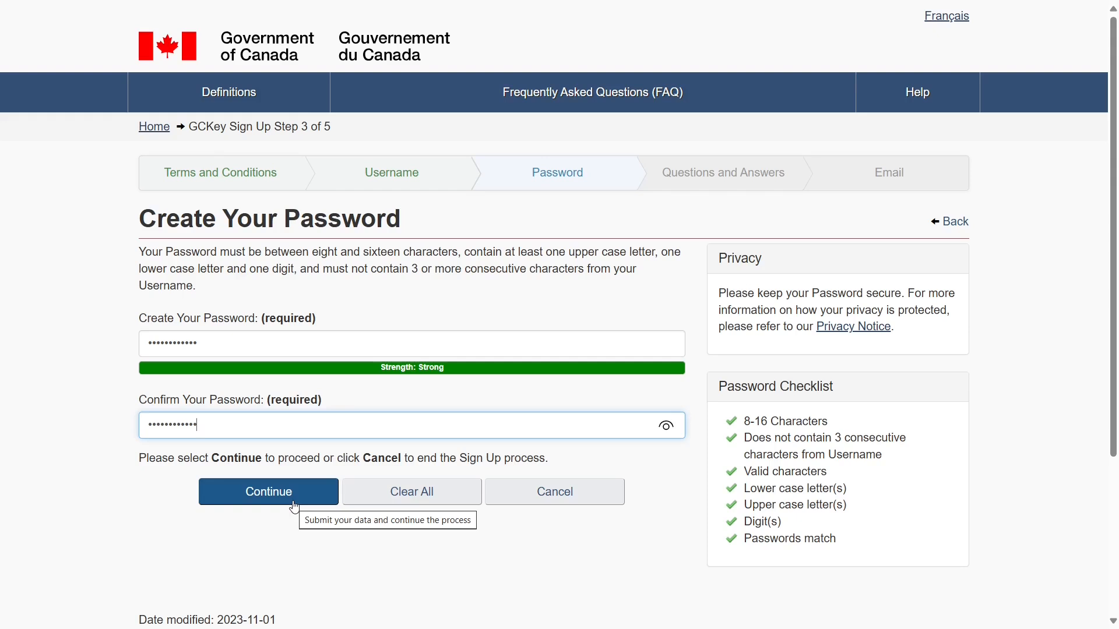
{"action": "left_click", "coordinate": [293, 503]}
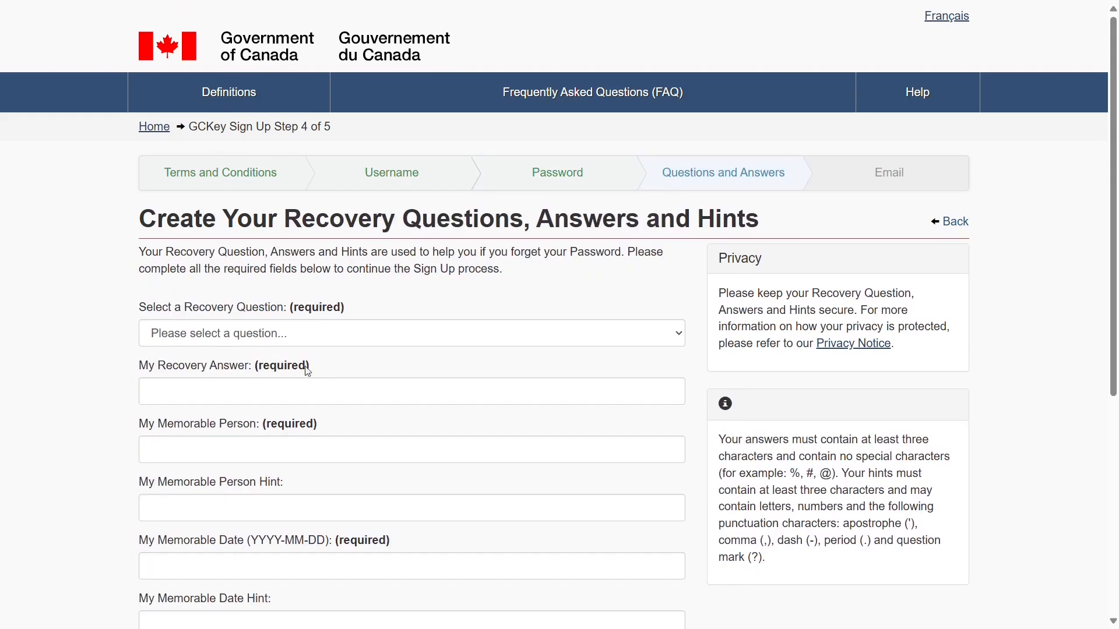
Choose the 'favourite subject in school' recovery question, enter its answer, and submit the recovery answers.
{"action": "triple_click", "coordinate": [335, 223]}
{"action": "left_click", "coordinate": [107, 297]}
{"action": "left_click", "coordinate": [197, 333]}
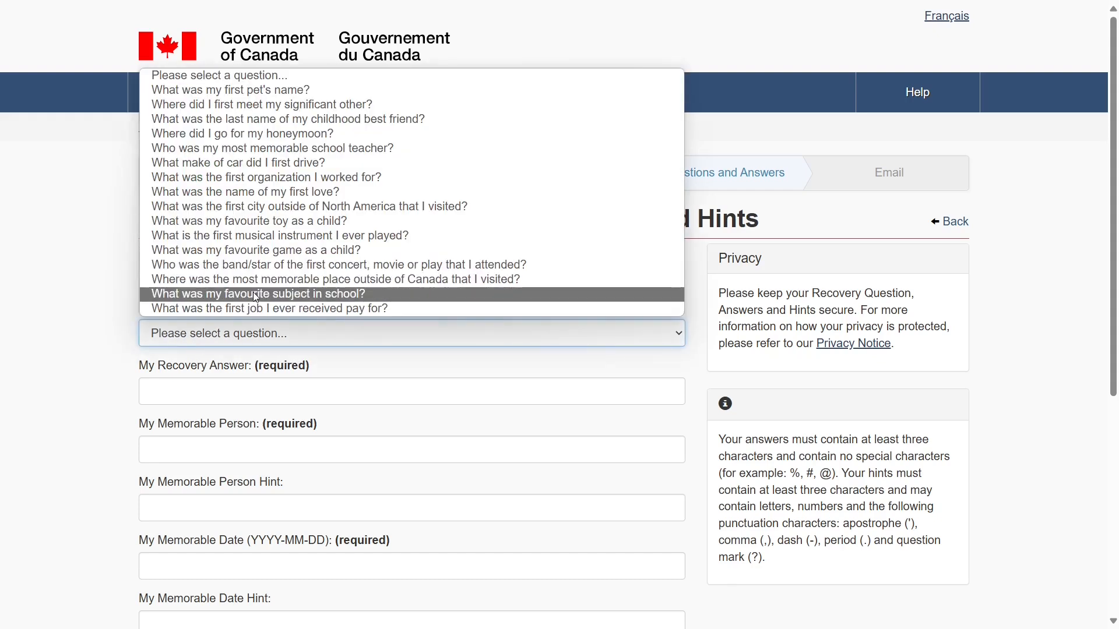
{"action": "left_click", "coordinate": [252, 292]}
{"action": "left_click", "coordinate": [206, 399]}
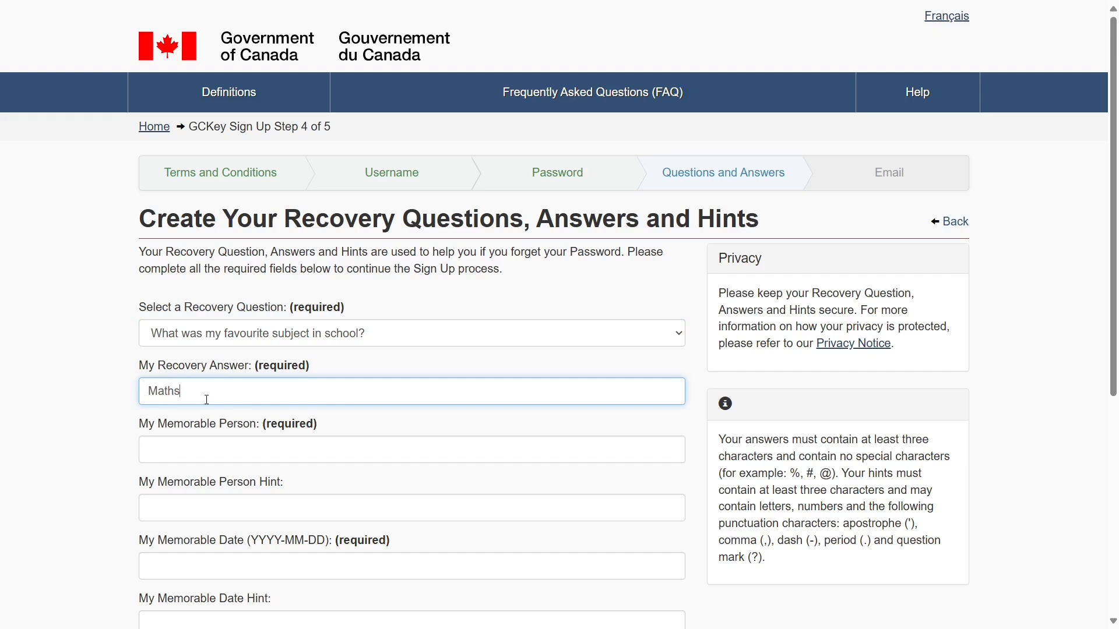
{"action": "left_click", "coordinate": [145, 449]}
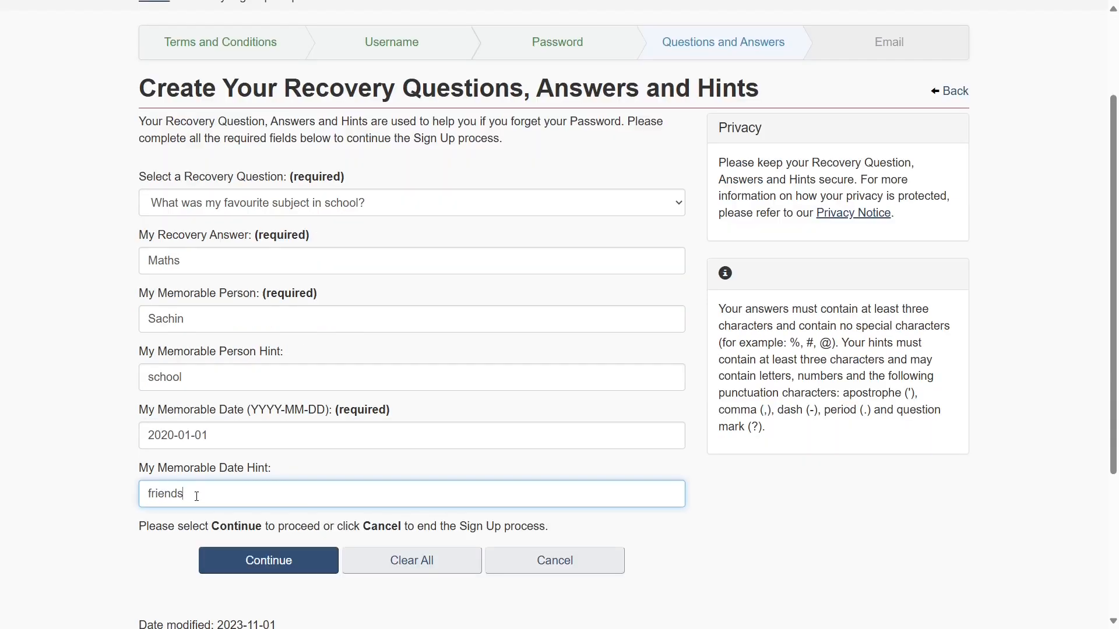
{"action": "left_click", "coordinate": [244, 572]}
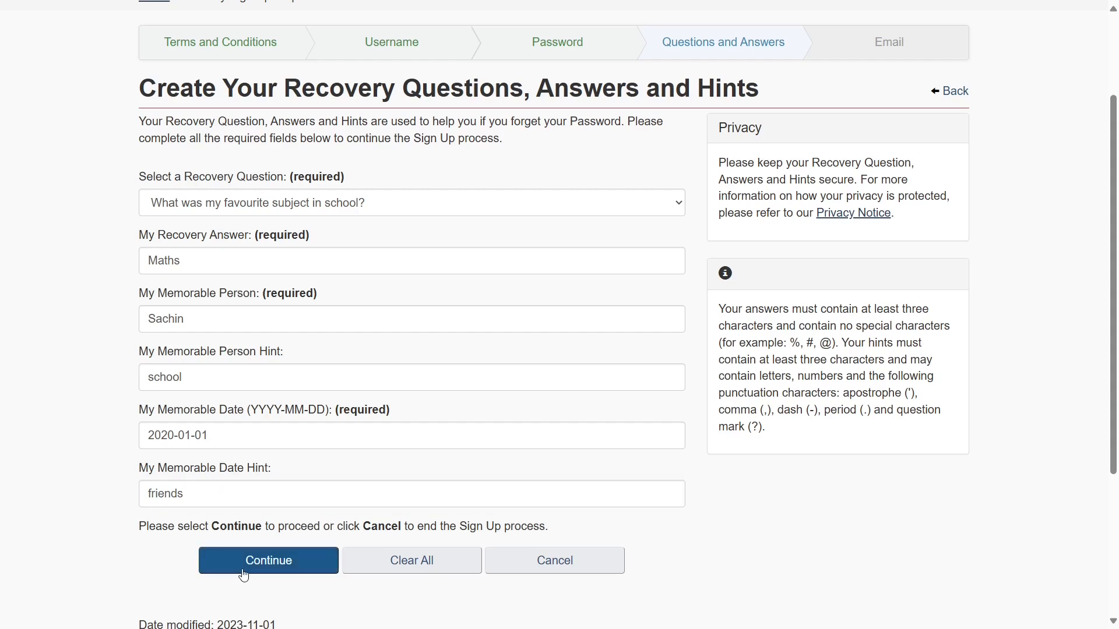
Enter and confirm the recovery e-mail address, then copy the confirmation code from the Gmail message.
{"action": "left_click", "coordinate": [220, 437]}
{"action": "left_click", "coordinate": [182, 493]}
{"action": "key", "text": "ctrl+v"}
{"action": "scroll", "coordinate": [182, 493], "scroll_direction": "down", "scroll_amount": 2}
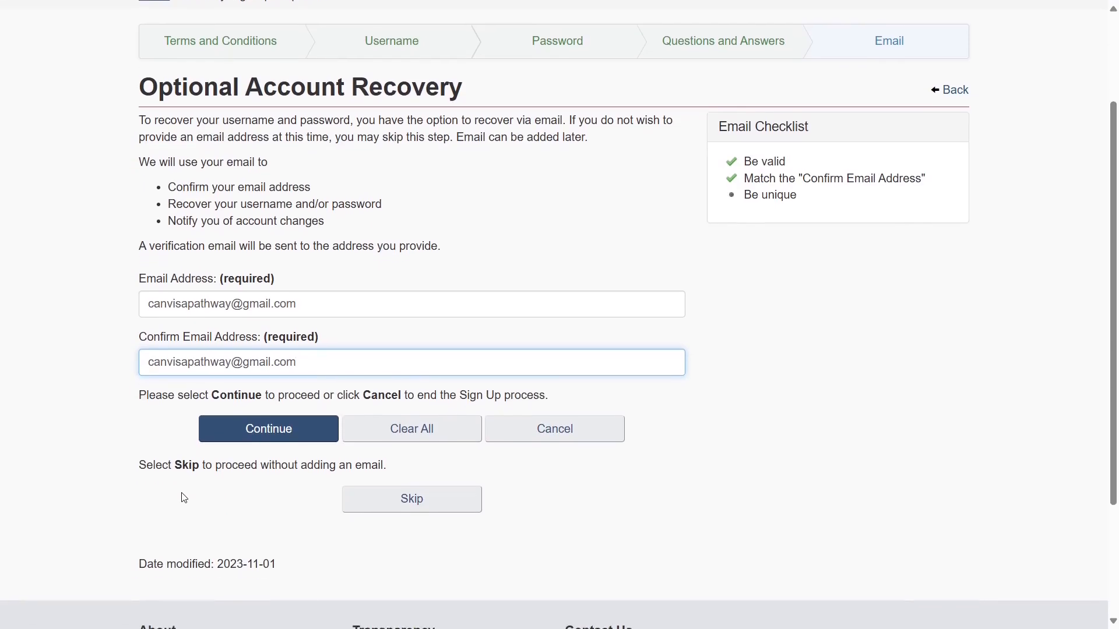
{"action": "scroll", "coordinate": [233, 501], "scroll_direction": "up", "scroll_amount": 1}
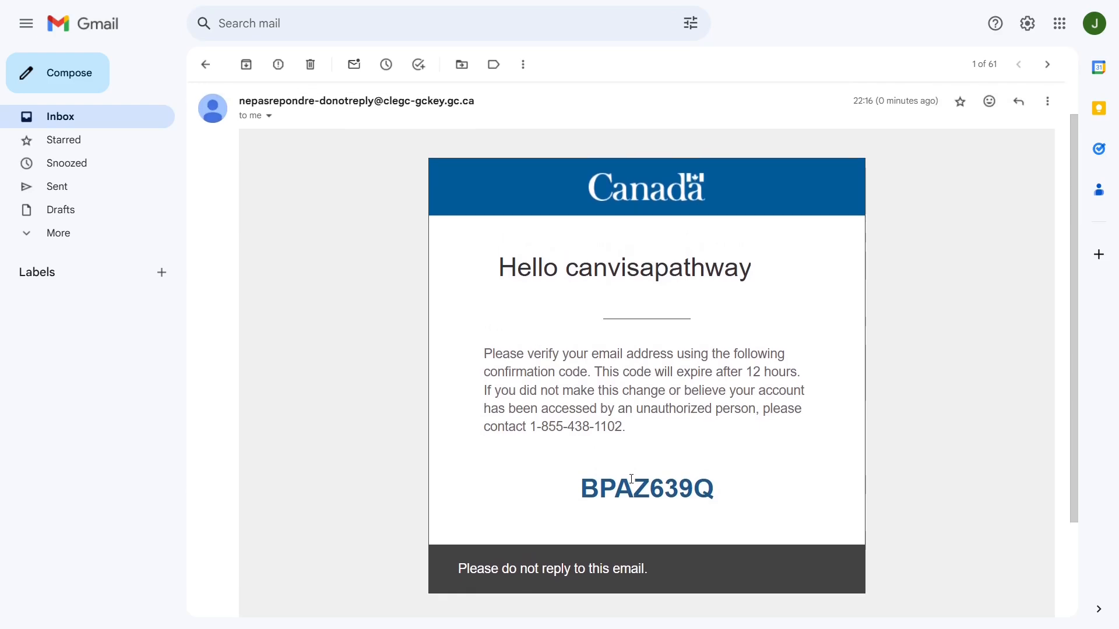
{"action": "double_click", "coordinate": [635, 479]}
{"action": "key", "text": "ctrl+c"}
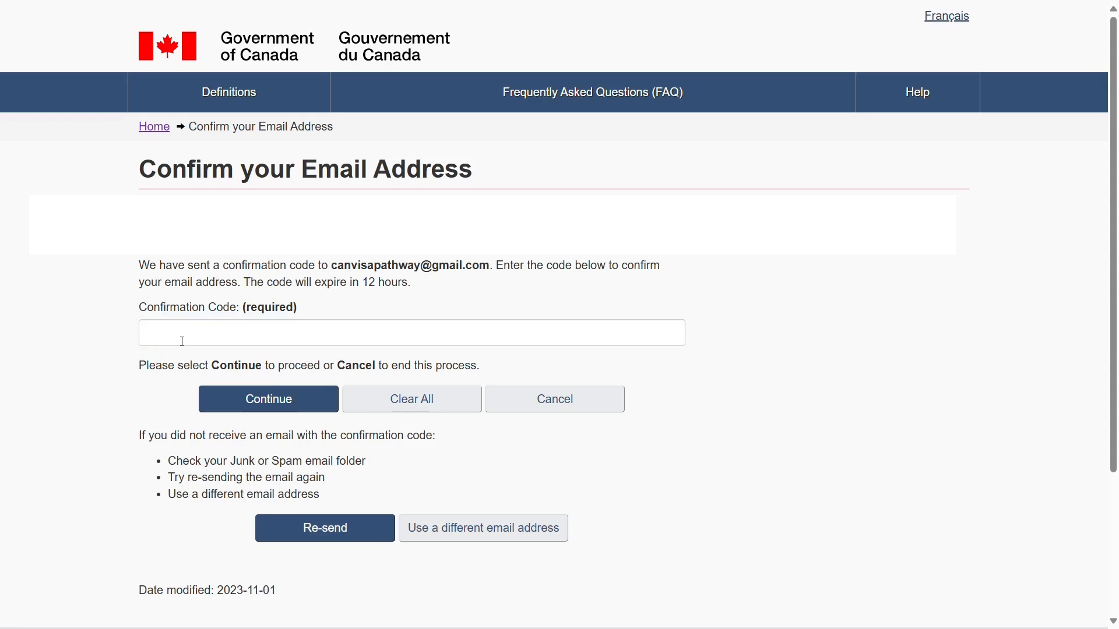
Paste the e-mail confirmation code and continue past the GCKey welcome page.
{"action": "left_click", "coordinate": [182, 341]}
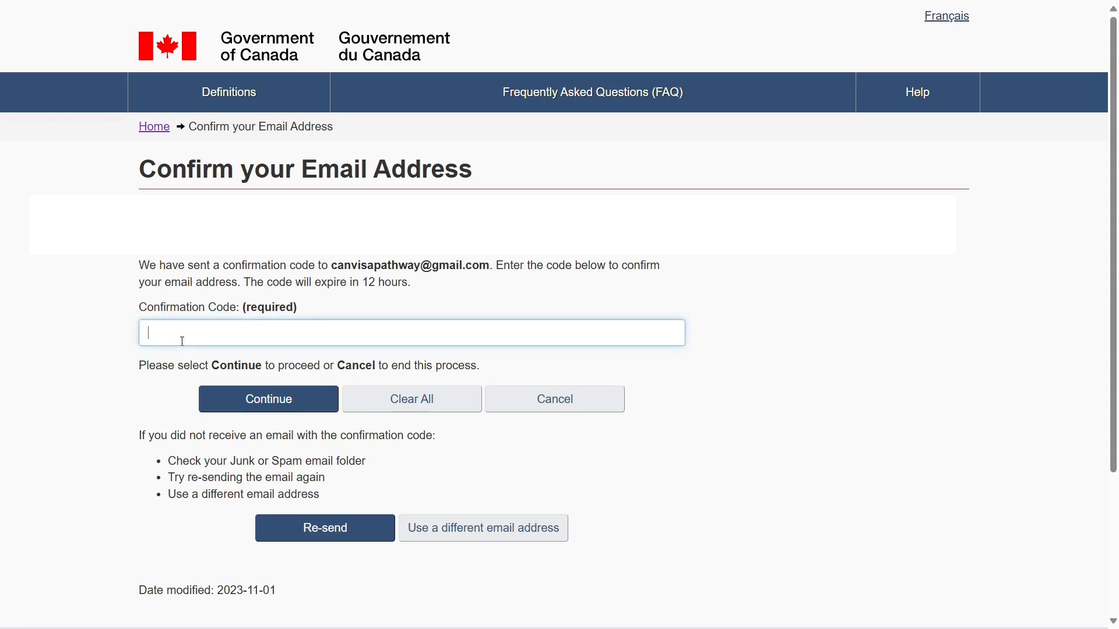
{"action": "key", "text": "ctrl+v"}
{"action": "left_click", "coordinate": [255, 394]}
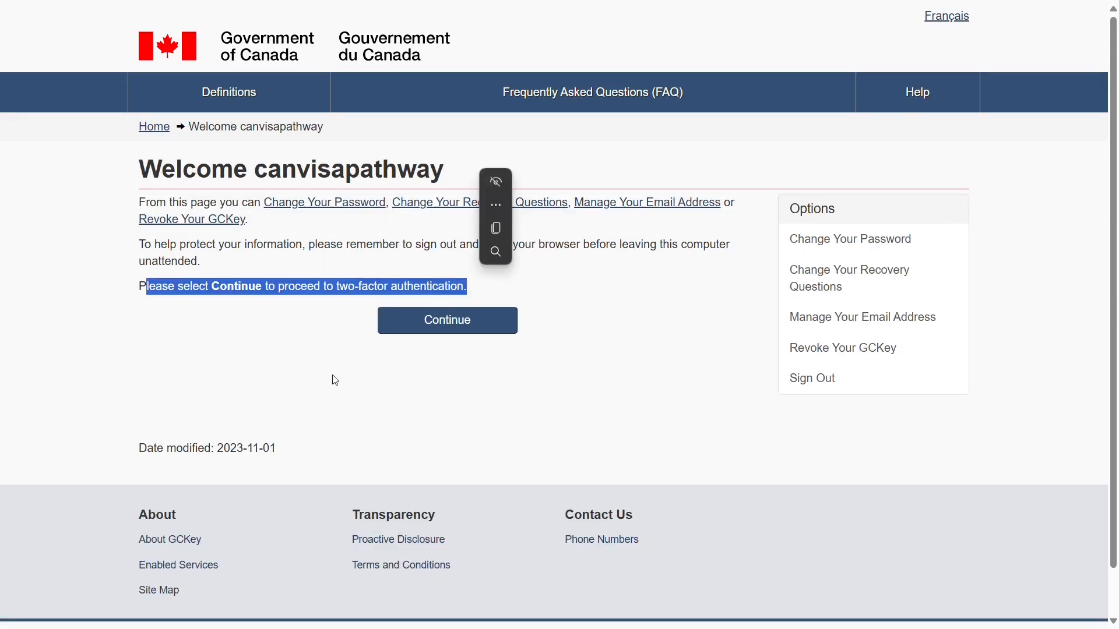
{"action": "left_click", "coordinate": [442, 326]}
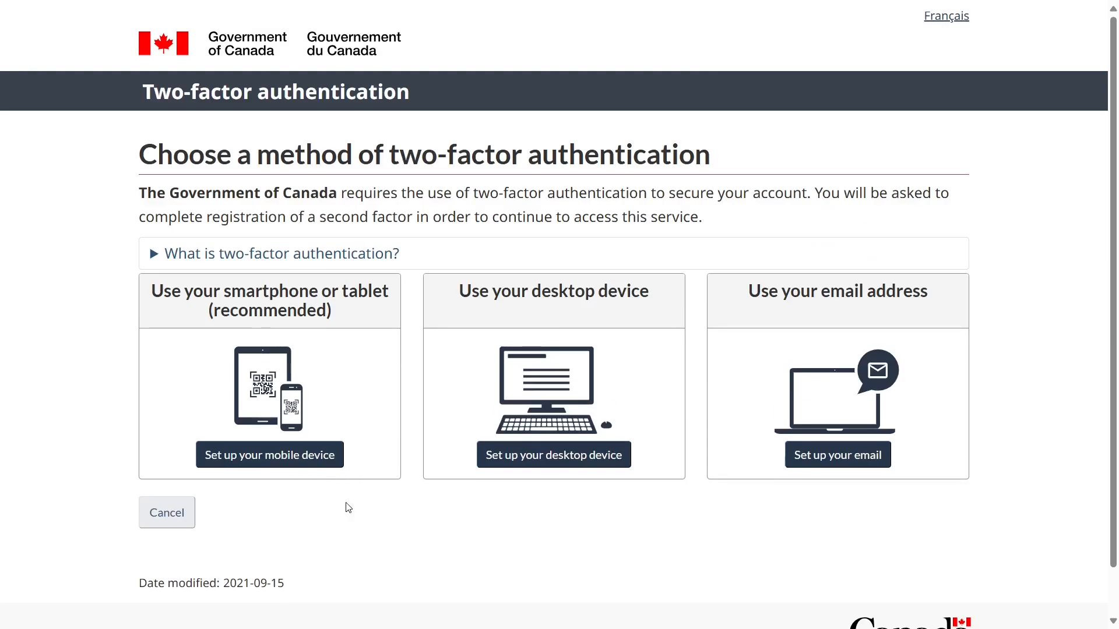
Review the two-factor requirement and the smartphone/tablet, desktop device and email method options.
{"action": "triple_click", "coordinate": [228, 153]}
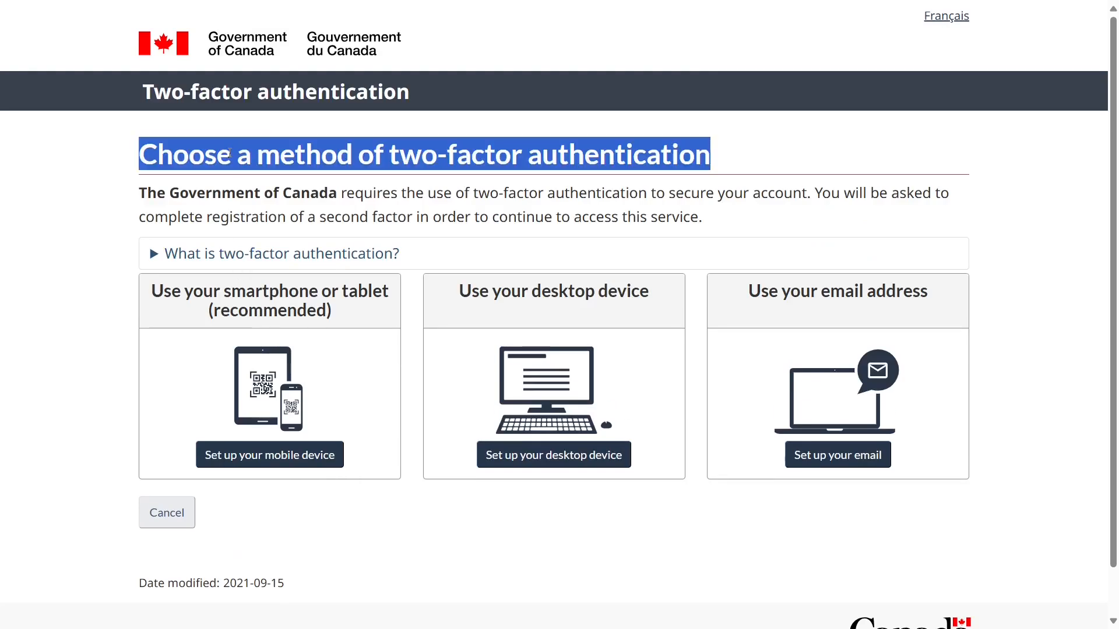
{"action": "left_click", "coordinate": [102, 227]}
{"action": "left_click_drag", "start_coordinate": [139, 193], "coordinate": [719, 220]}
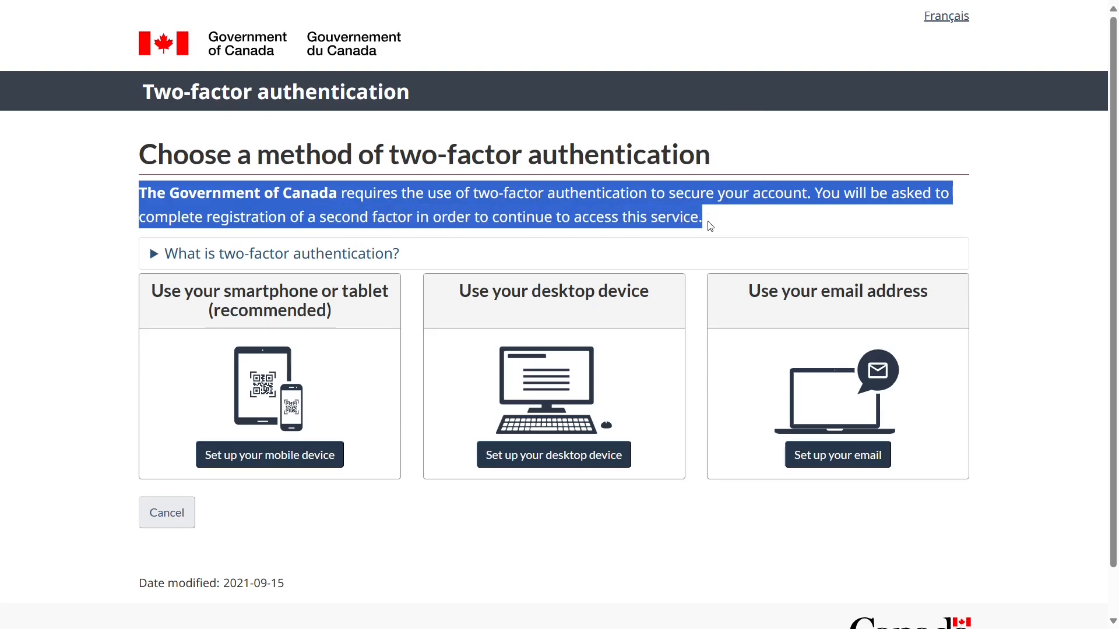
{"action": "left_click", "coordinate": [644, 212]}
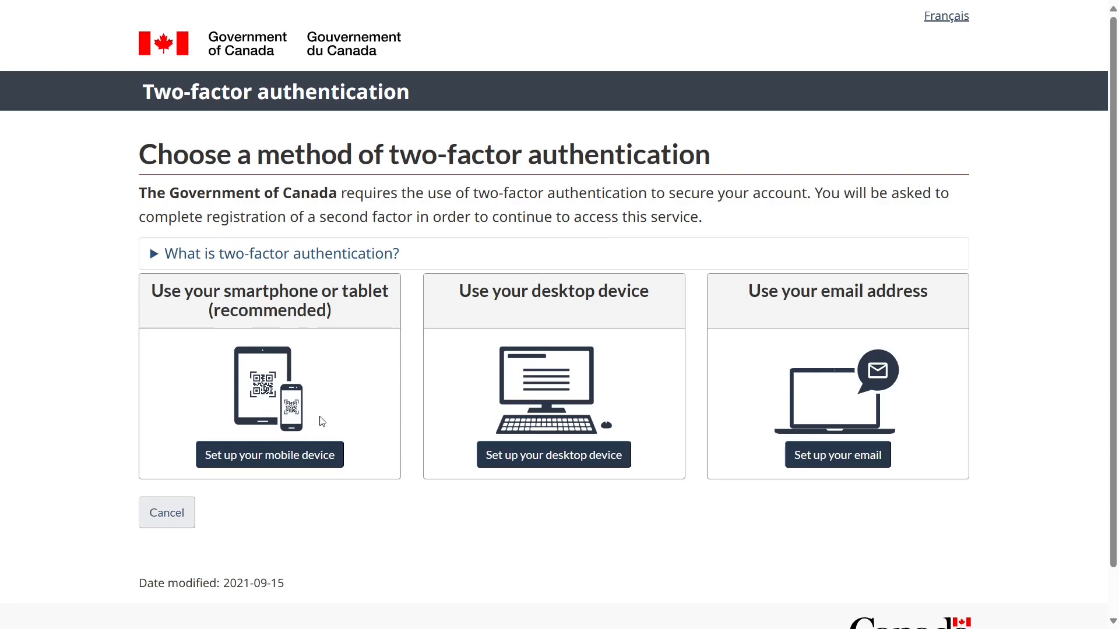
{"action": "left_click_drag", "start_coordinate": [151, 289], "coordinate": [337, 327]}
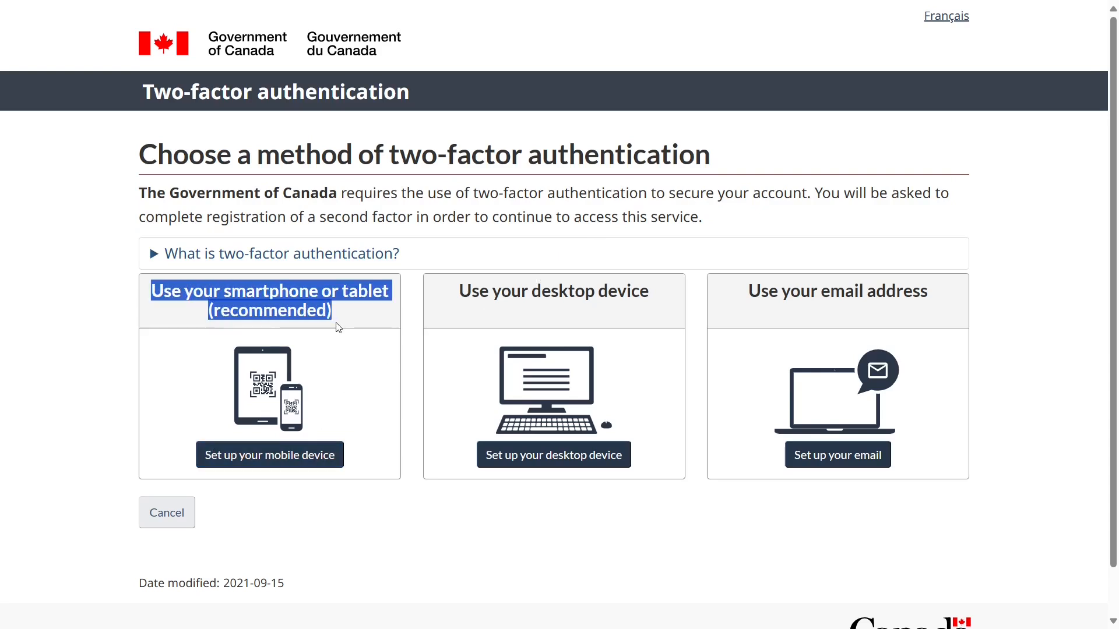
{"action": "left_click", "coordinate": [372, 527]}
{"action": "left_click_drag", "start_coordinate": [461, 290], "coordinate": [654, 291]}
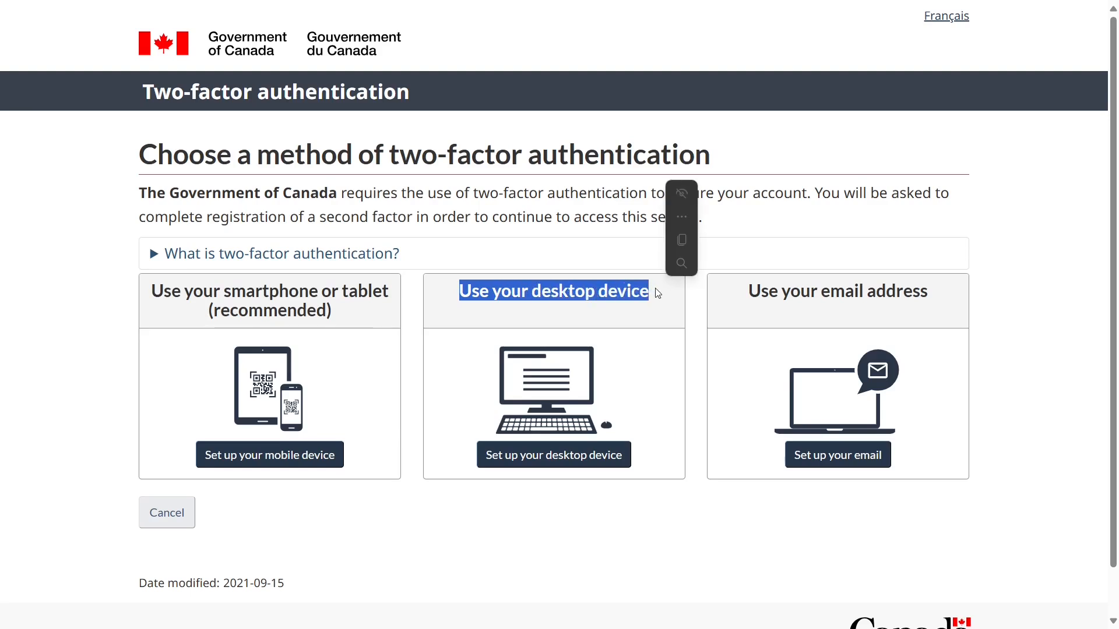
{"action": "left_click_drag", "start_coordinate": [750, 291], "coordinate": [971, 313]}
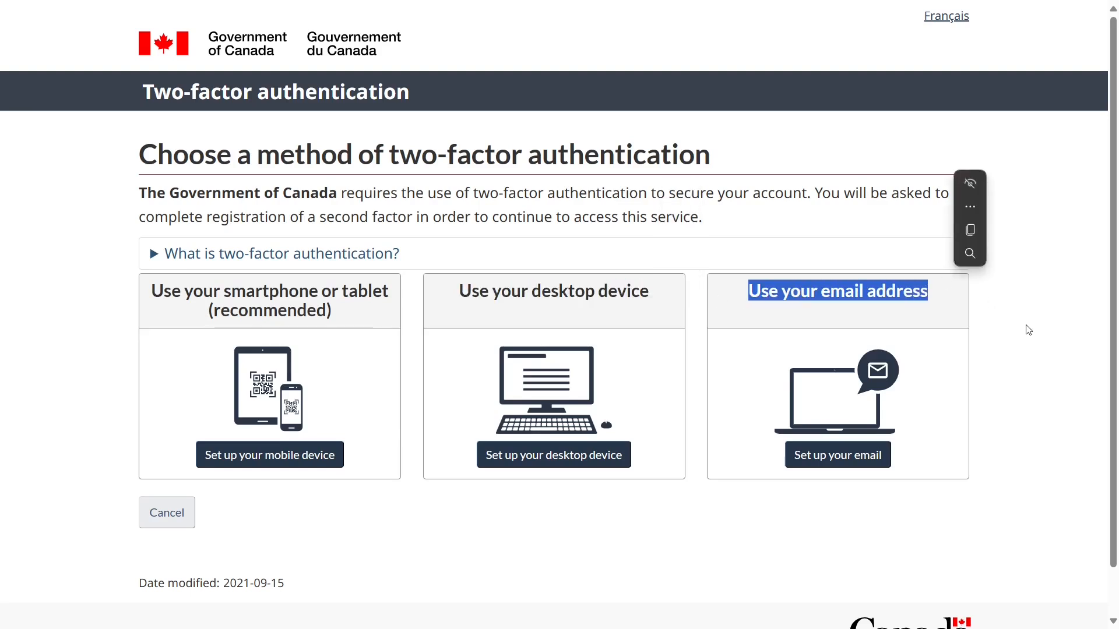
{"action": "left_click", "coordinate": [939, 306]}
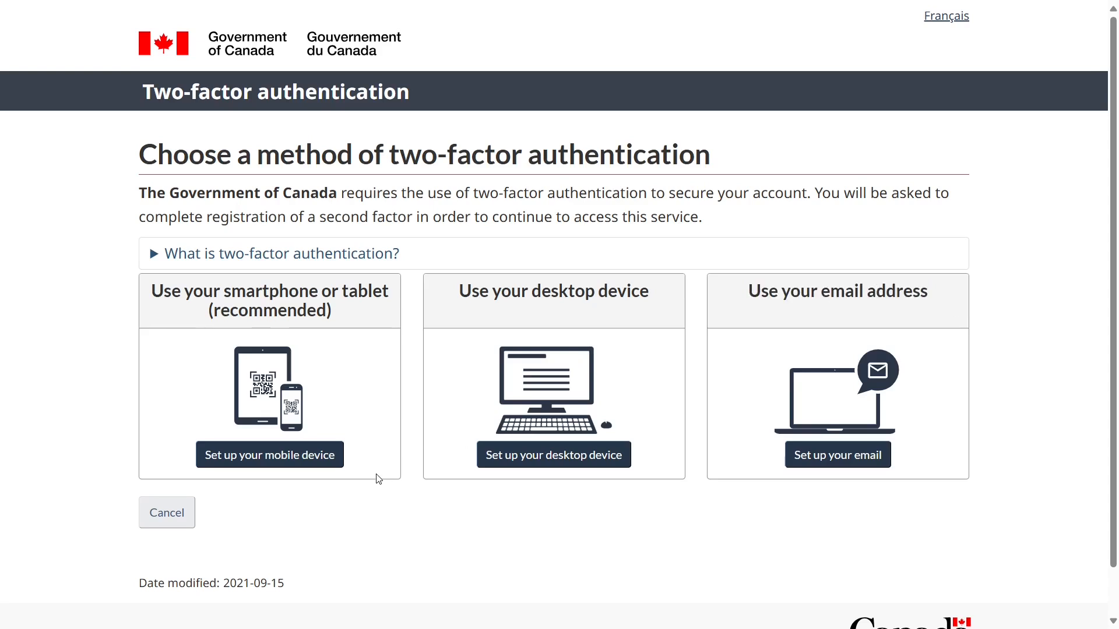
Choose a mobile device for two-factor authentication and accept its terms of use.
{"action": "left_click", "coordinate": [306, 468]}
{"action": "scroll", "coordinate": [379, 431], "scroll_direction": "down", "scroll_amount": 2}
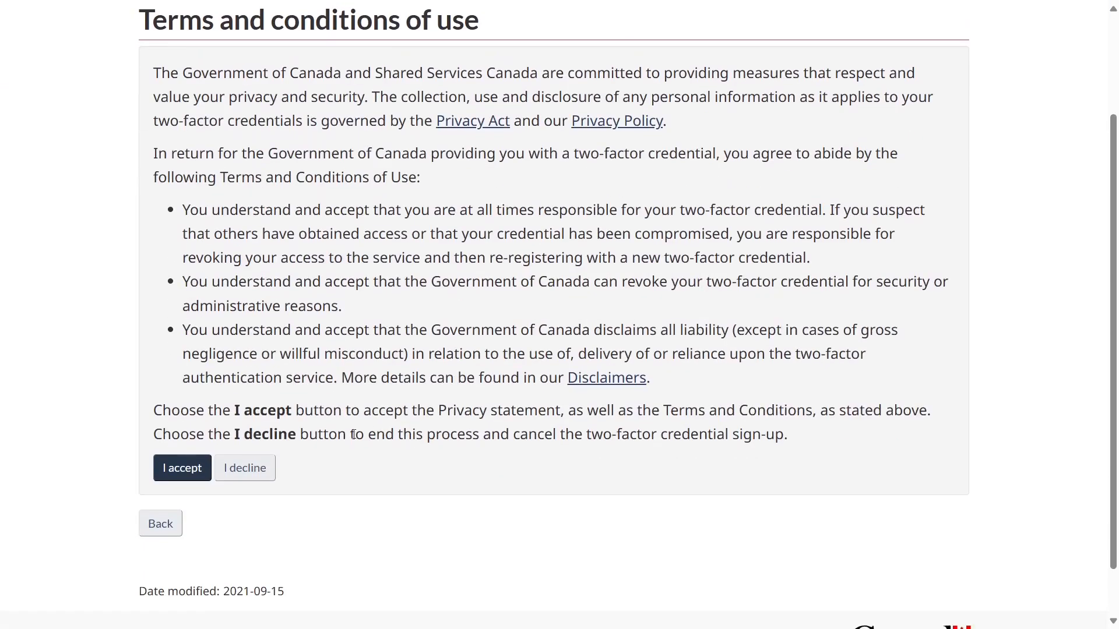
{"action": "scroll", "coordinate": [245, 350], "scroll_direction": "up", "scroll_amount": 2}
{"action": "scroll", "coordinate": [246, 347], "scroll_direction": "down", "scroll_amount": 1}
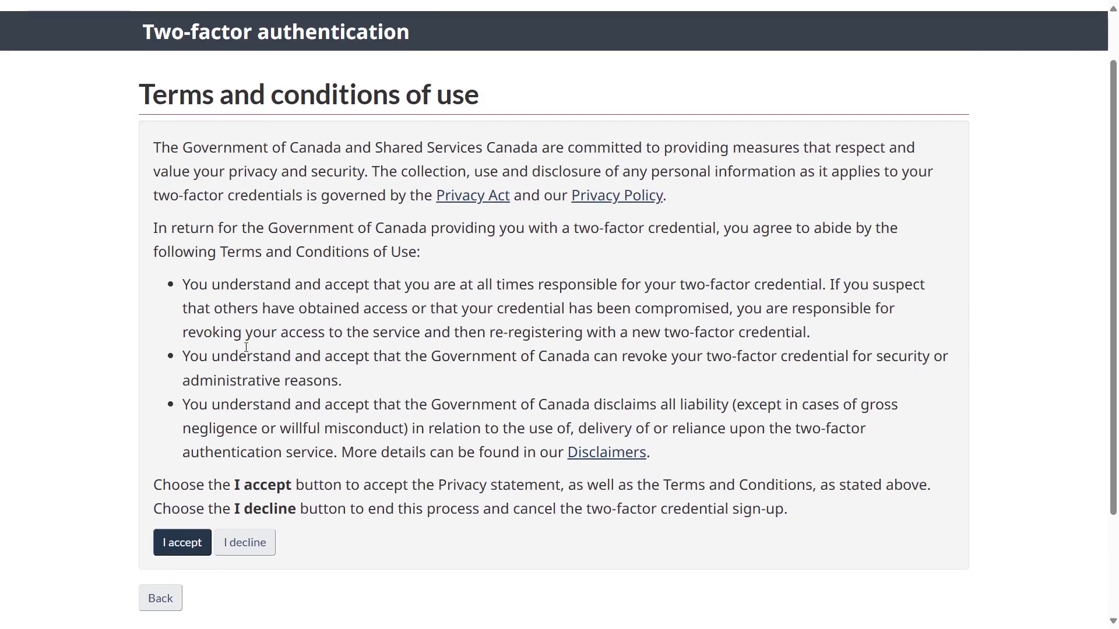
{"action": "left_click", "coordinate": [175, 543]}
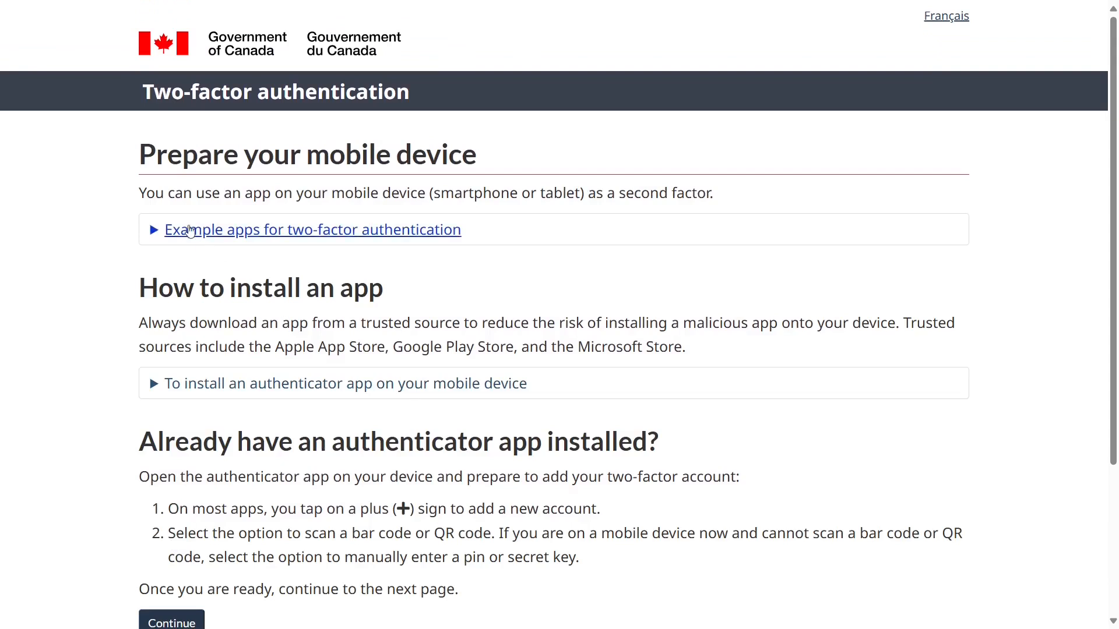
{"action": "left_click_drag", "start_coordinate": [139, 194], "coordinate": [717, 192]}
{"action": "left_click", "coordinate": [531, 286]}
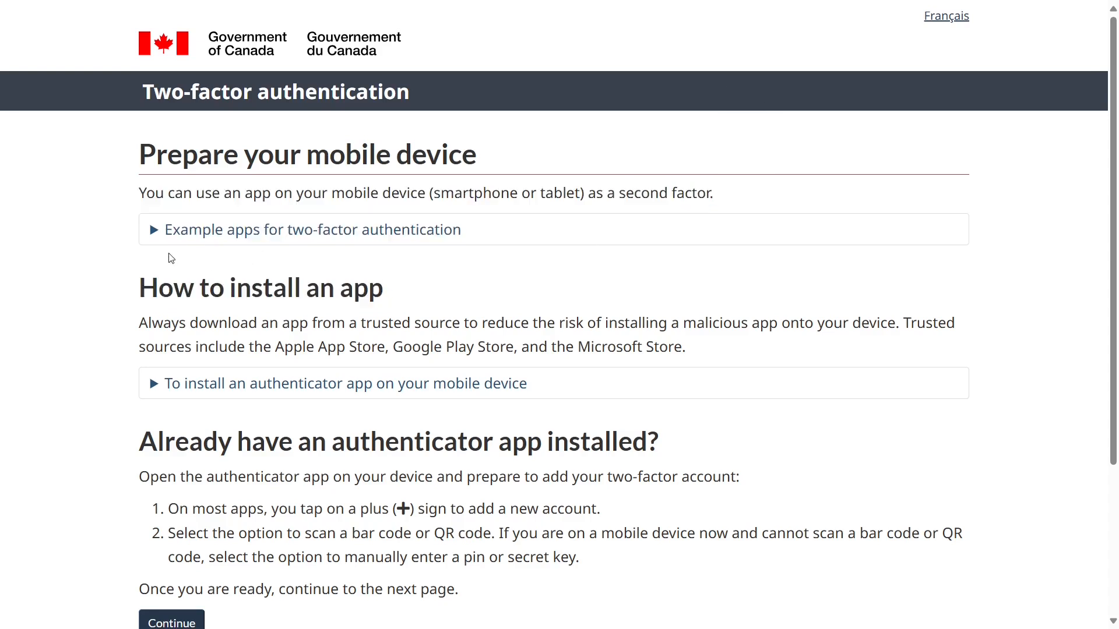
Expand the Example apps section to see the suggested authenticator apps.
{"action": "left_click", "coordinate": [154, 232]}
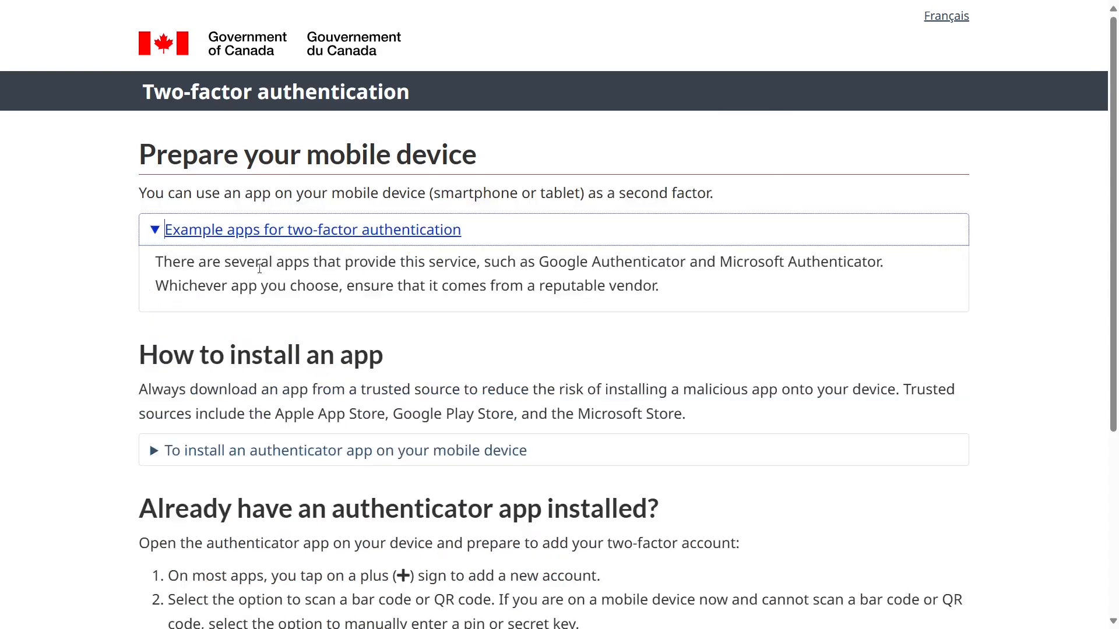
{"action": "left_click_drag", "start_coordinate": [483, 263], "coordinate": [889, 266]}
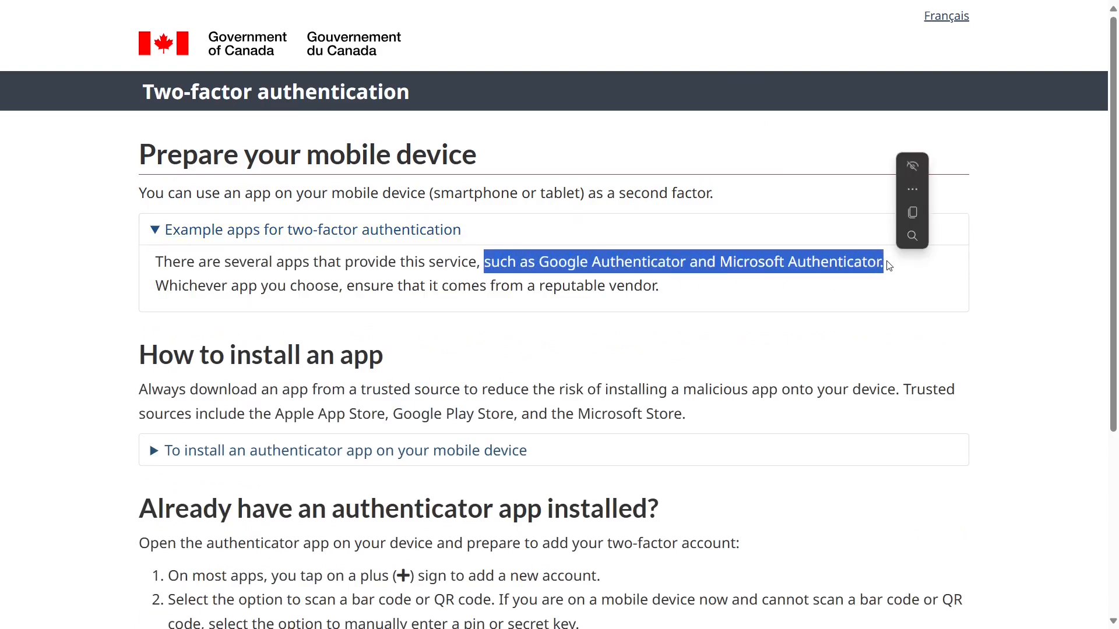
{"action": "left_click", "coordinate": [516, 324]}
{"action": "scroll", "coordinate": [516, 325], "scroll_direction": "down", "scroll_amount": 1}
{"action": "left_click_drag", "start_coordinate": [140, 284], "coordinate": [395, 288]}
{"action": "left_click", "coordinate": [120, 349]}
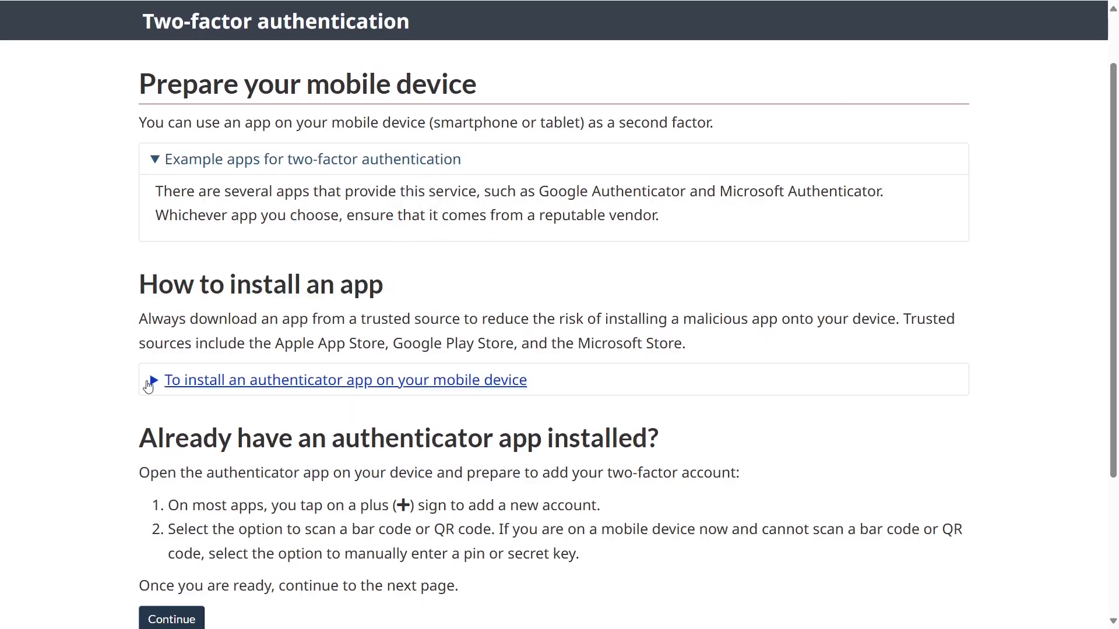
Expand and review the authenticator app installation steps, then continue to device registration.
{"action": "left_click", "coordinate": [152, 380]}
{"action": "scroll", "coordinate": [231, 364], "scroll_direction": "down", "scroll_amount": 1}
{"action": "left_click_drag", "start_coordinate": [184, 348], "coordinate": [647, 348]}
{"action": "left_click", "coordinate": [343, 373]}
{"action": "scroll", "coordinate": [647, 348], "scroll_direction": "down", "scroll_amount": 2}
{"action": "left_click_drag", "start_coordinate": [138, 360], "coordinate": [682, 360]}
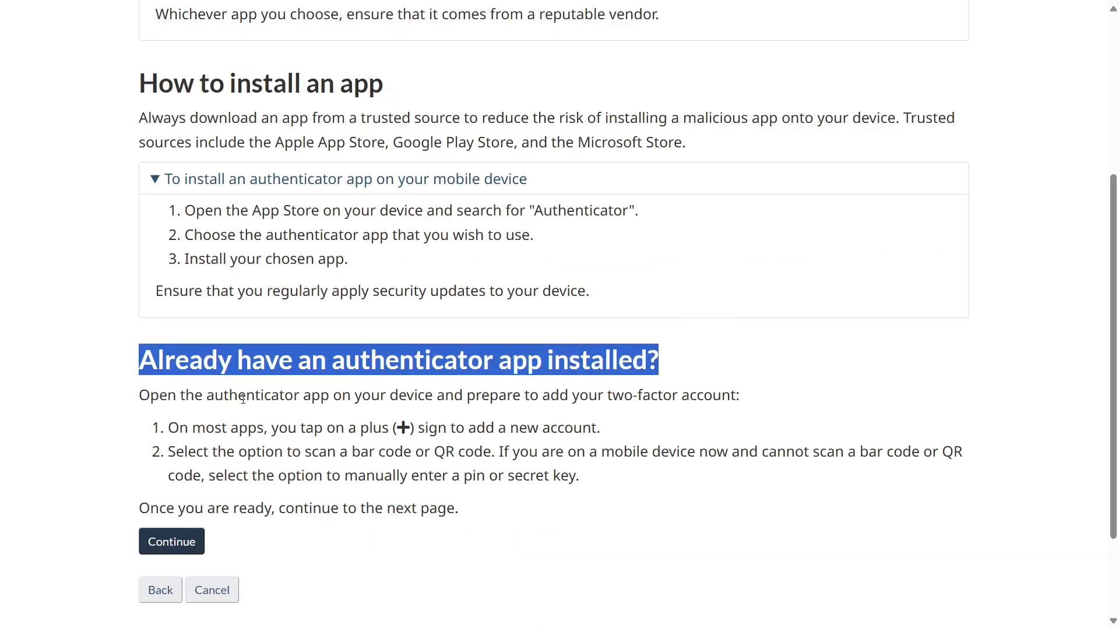
{"action": "left_click", "coordinate": [222, 402]}
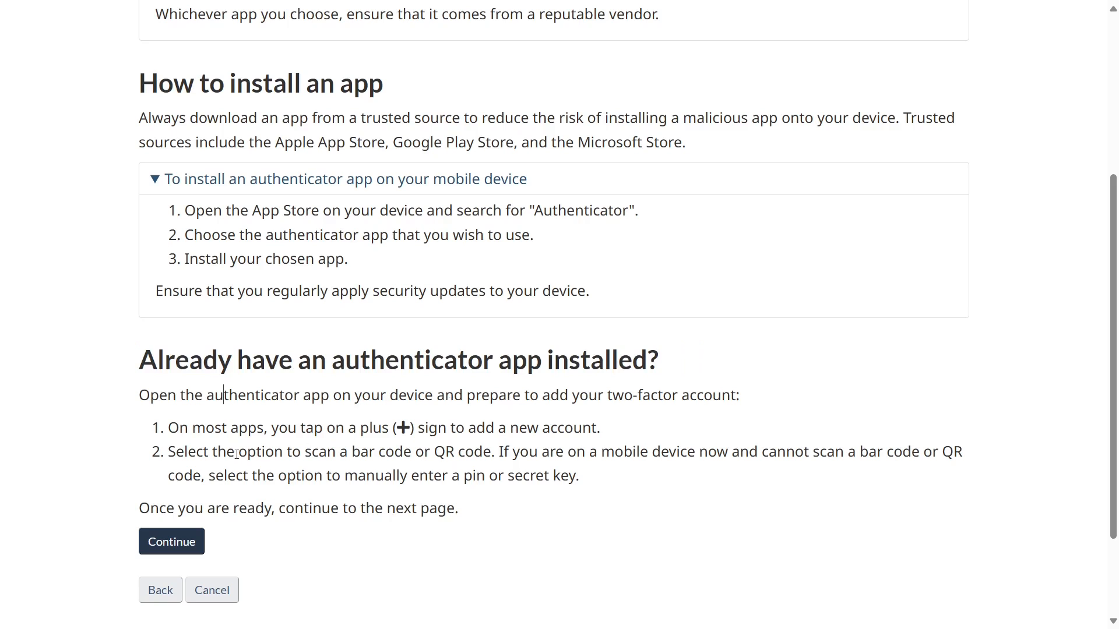
{"action": "left_click_drag", "start_coordinate": [168, 428], "coordinate": [603, 428]}
{"action": "scroll", "coordinate": [604, 428], "scroll_direction": "down", "scroll_amount": 1}
{"action": "left_click_drag", "start_coordinate": [167, 372], "coordinate": [961, 388]}
{"action": "left_click_drag", "start_coordinate": [209, 396], "coordinate": [588, 401]}
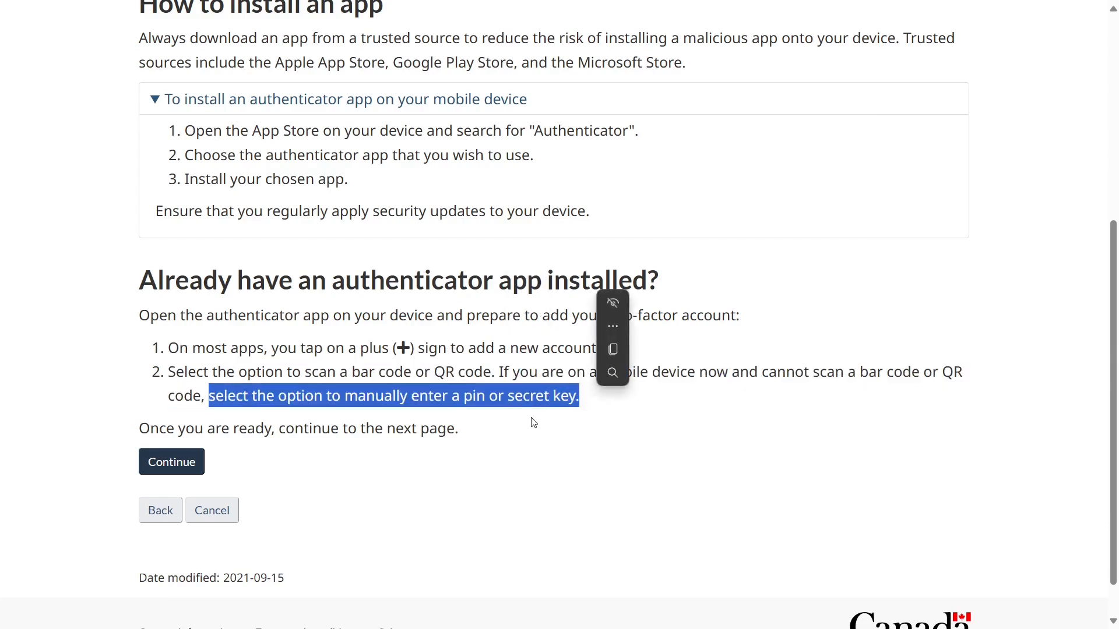
{"action": "left_click", "coordinate": [377, 481]}
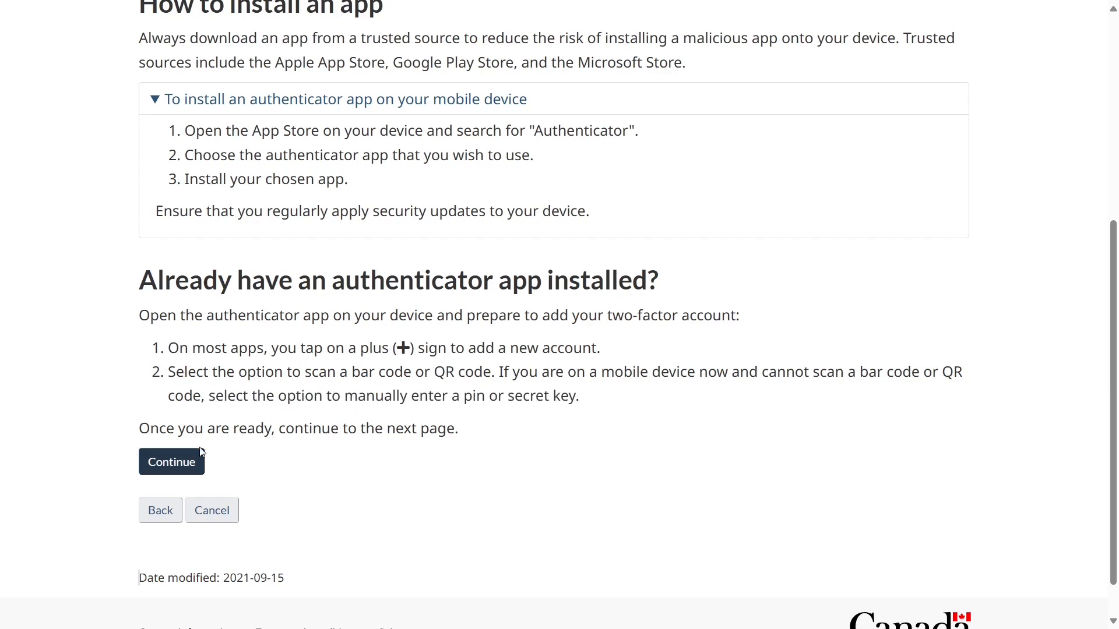
{"action": "left_click", "coordinate": [165, 460]}
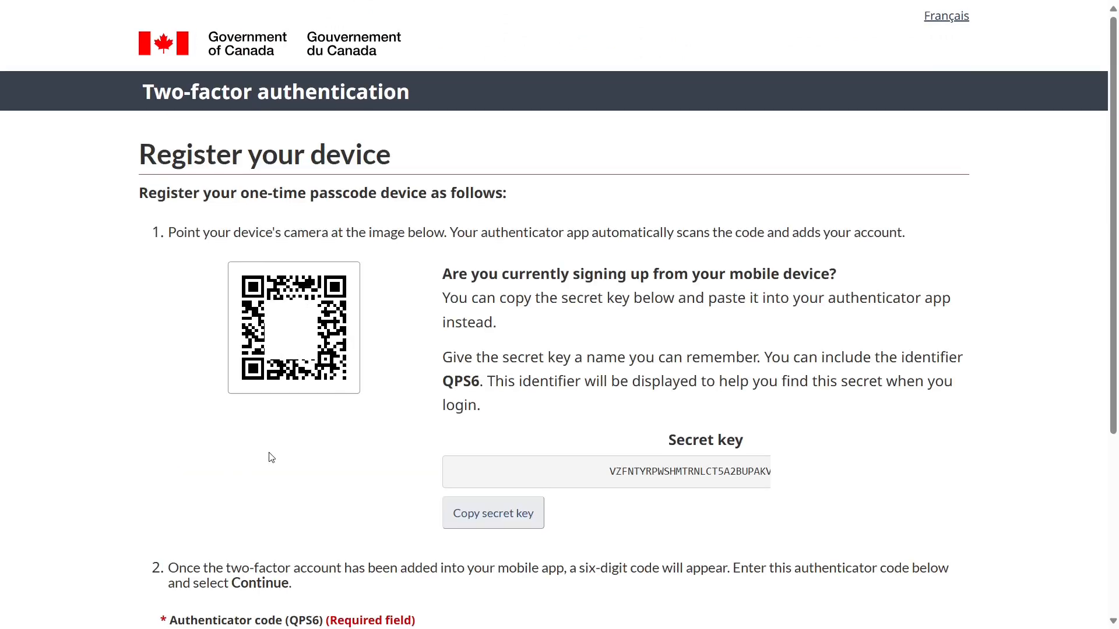
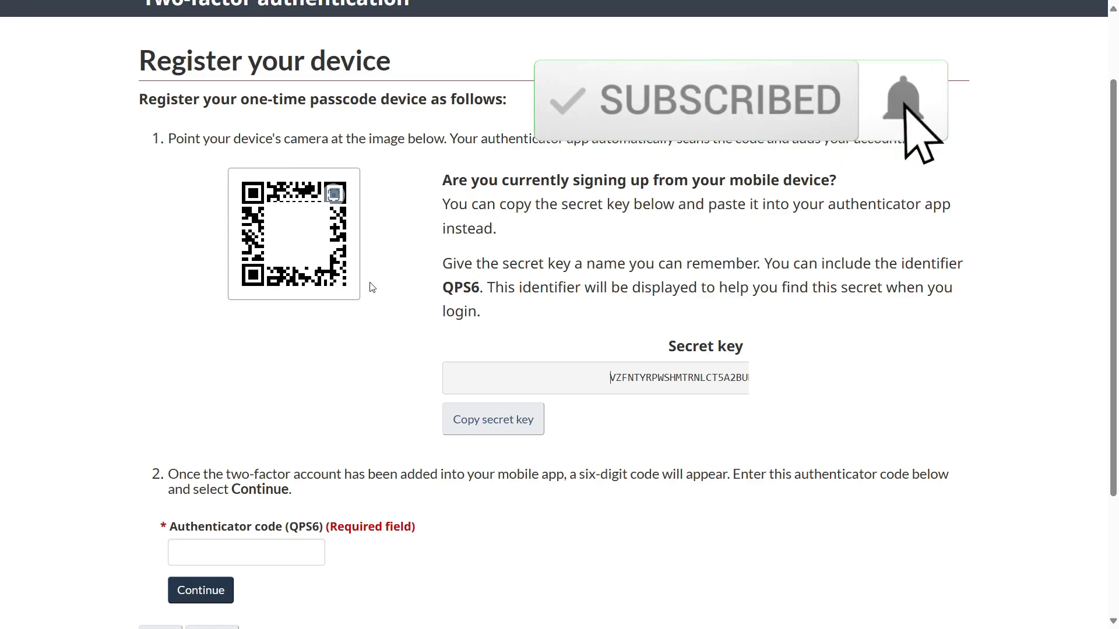
Enter the six-digit code from the authenticator app and submit it.
{"action": "double_click", "coordinate": [690, 377]}
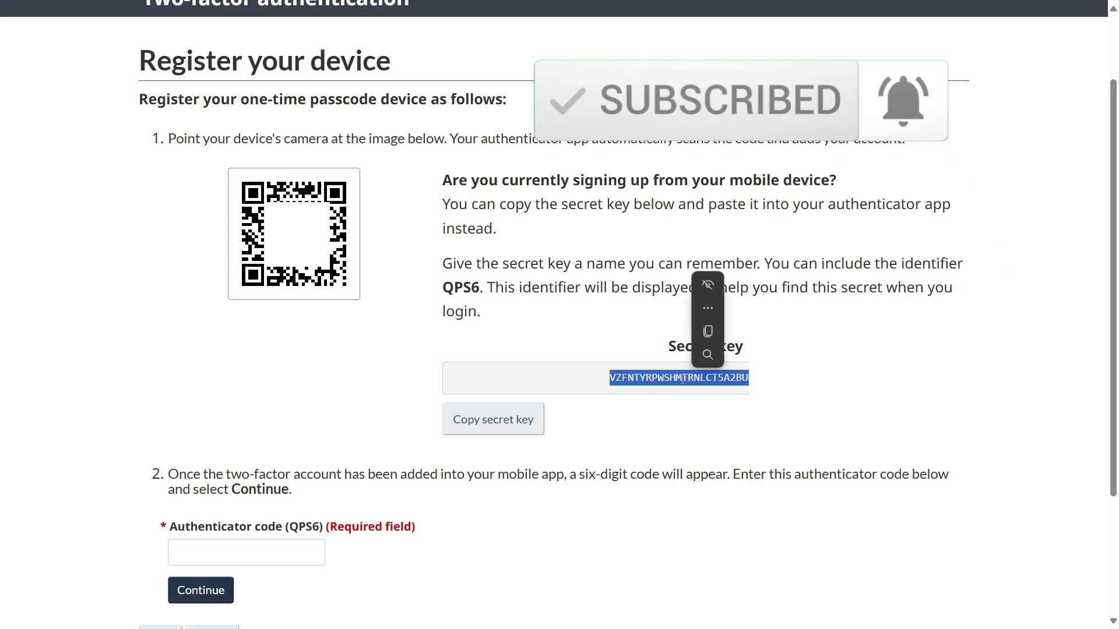
{"action": "left_click", "coordinate": [660, 434]}
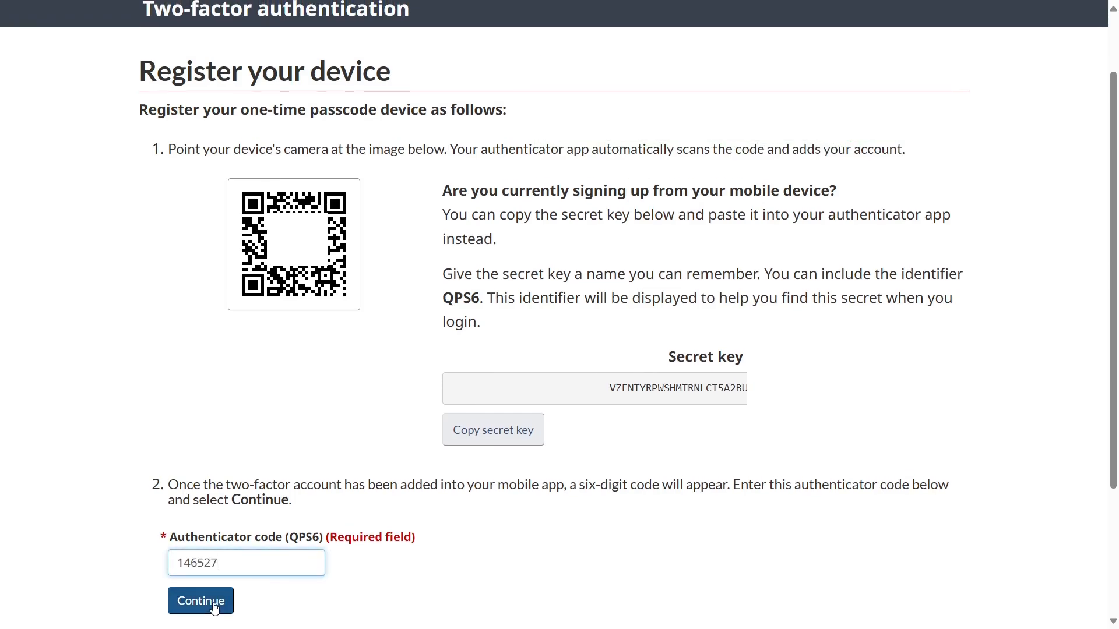
{"action": "left_click", "coordinate": [214, 607]}
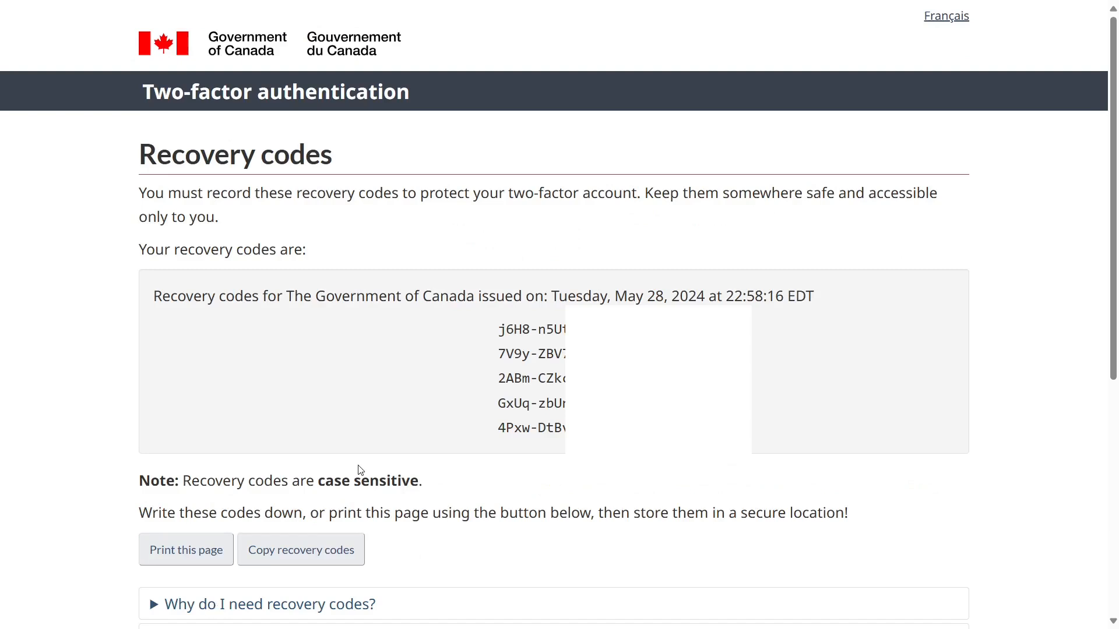
Tick 'Yes, I have securely recorded' for the recovery codes and continue.
{"action": "scroll", "coordinate": [360, 470], "scroll_direction": "down", "scroll_amount": 2}
{"action": "scroll", "coordinate": [627, 478], "scroll_direction": "down", "scroll_amount": 1}
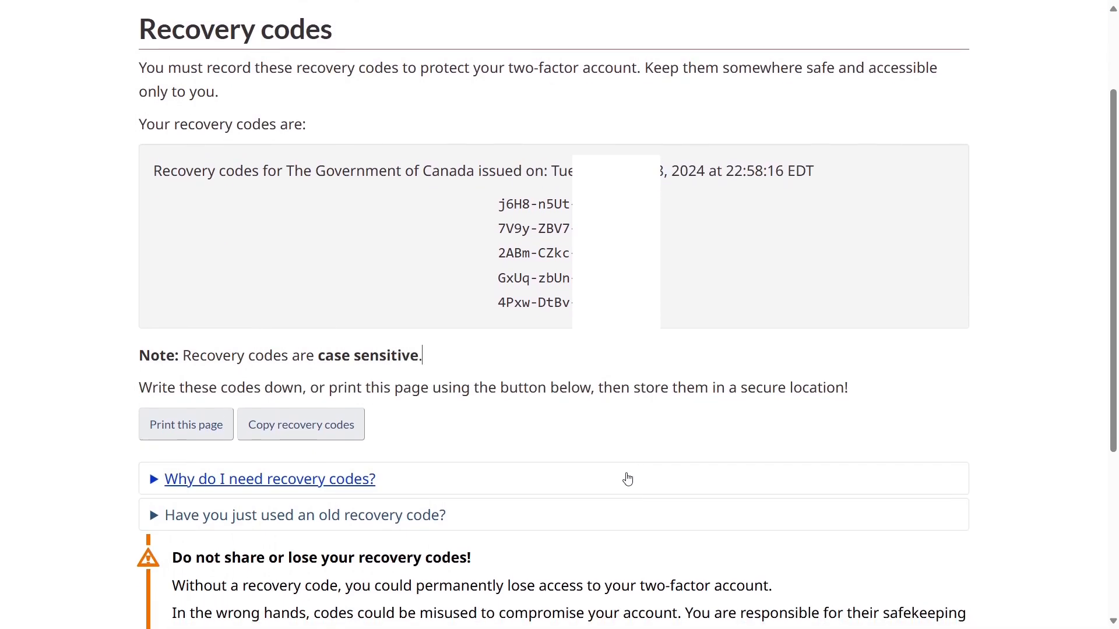
{"action": "scroll", "coordinate": [627, 478], "scroll_direction": "down", "scroll_amount": 5}
{"action": "left_click", "coordinate": [155, 432]}
{"action": "left_click_drag", "start_coordinate": [187, 427], "coordinate": [508, 428]}
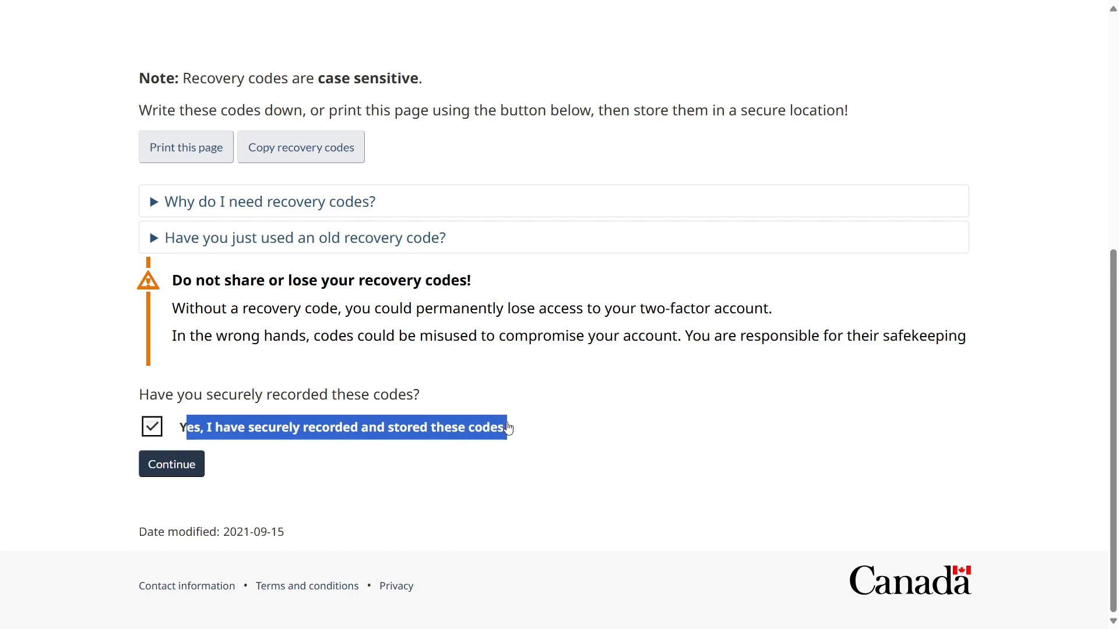
{"action": "left_click", "coordinate": [389, 495]}
{"action": "left_click", "coordinate": [180, 476]}
Continue past the setup complete page and accept the account terms and conditions.
{"action": "left_click_drag", "start_coordinate": [146, 156], "coordinate": [681, 160]}
{"action": "left_click", "coordinate": [292, 356]}
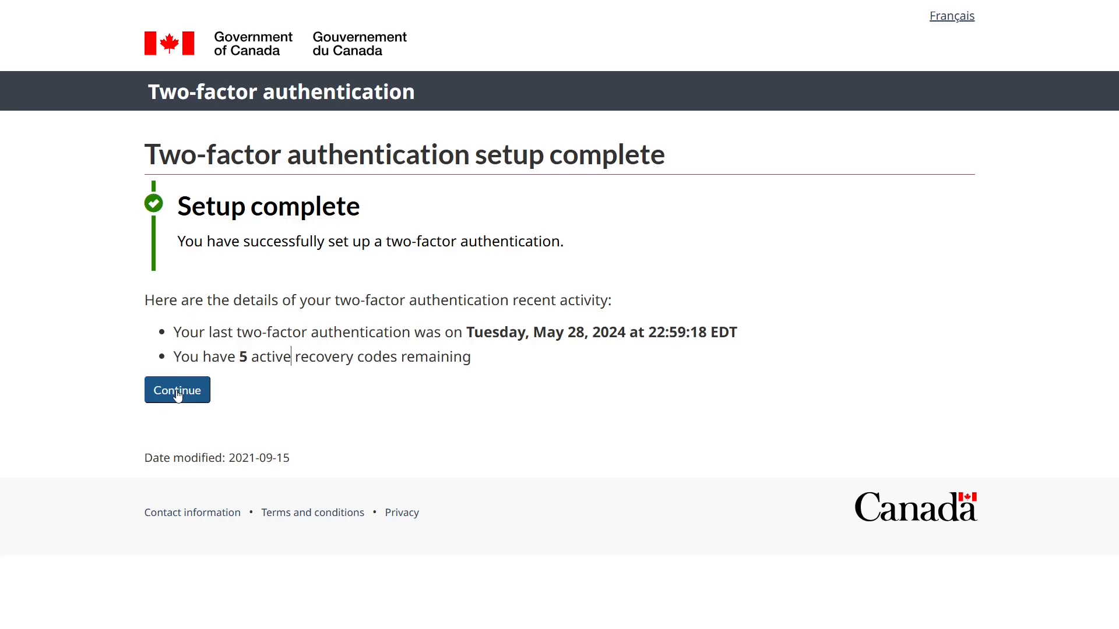
{"action": "left_click", "coordinate": [178, 395]}
{"action": "left_click", "coordinate": [236, 537]}
Fill in the applicant's given name and last name on the Create an account form.
{"action": "scroll", "coordinate": [318, 439], "scroll_direction": "down", "scroll_amount": 1}
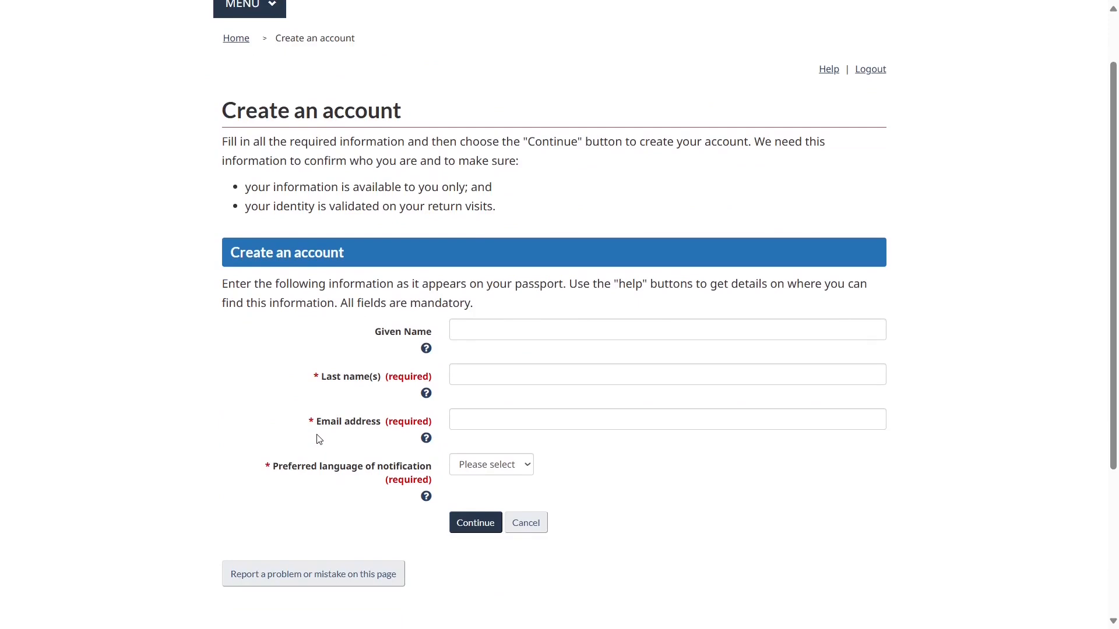
{"action": "left_click", "coordinate": [502, 327]}
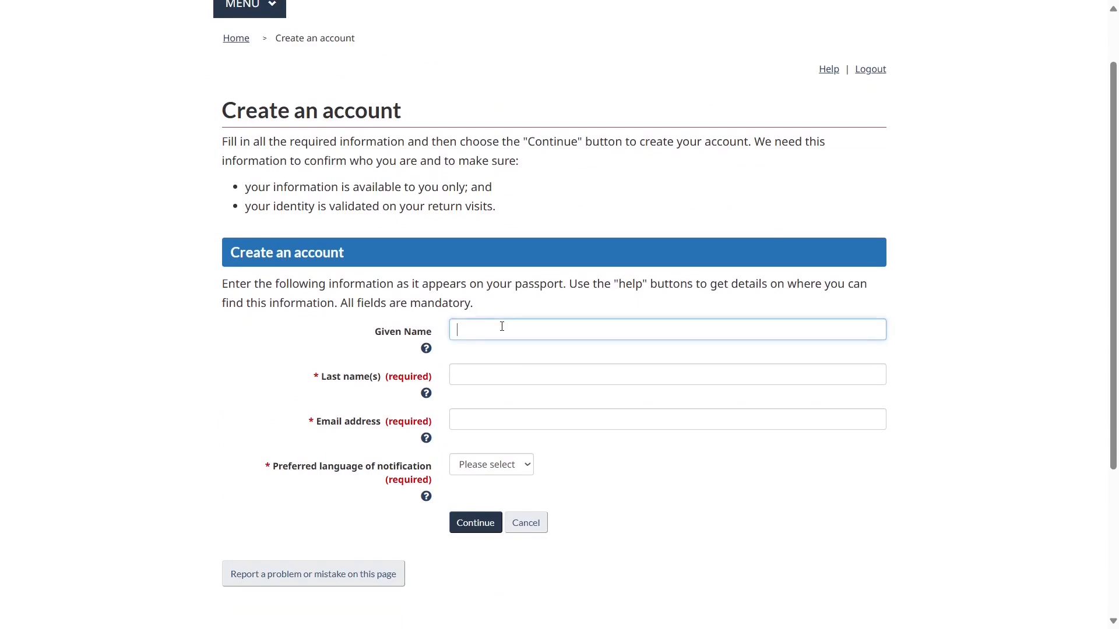
{"action": "key", "text": "Tab"}
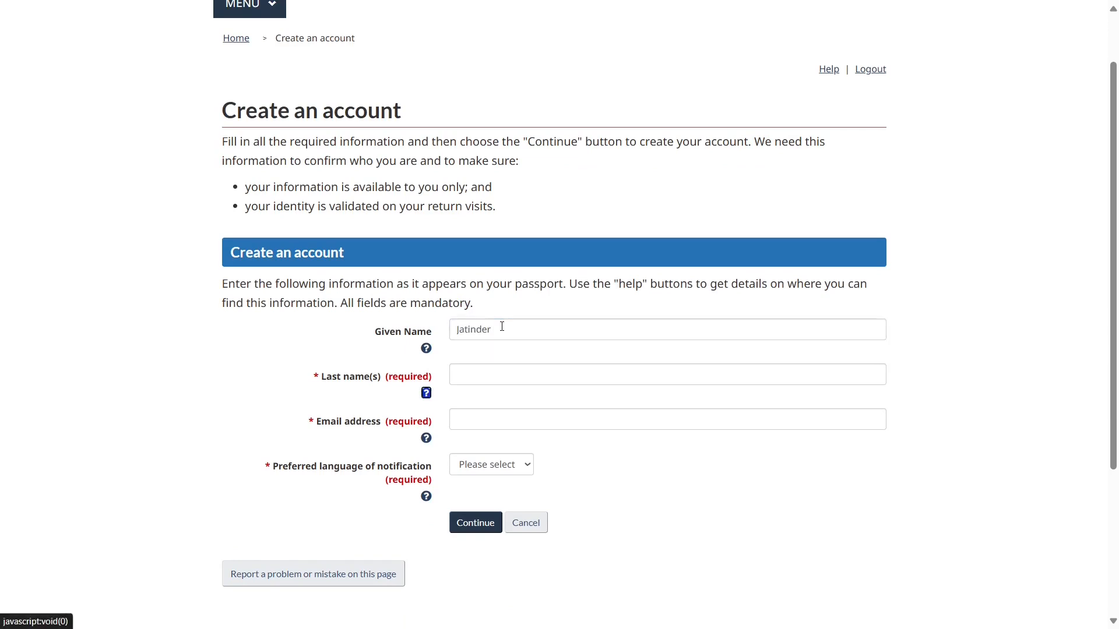
{"action": "left_click", "coordinate": [476, 381]}
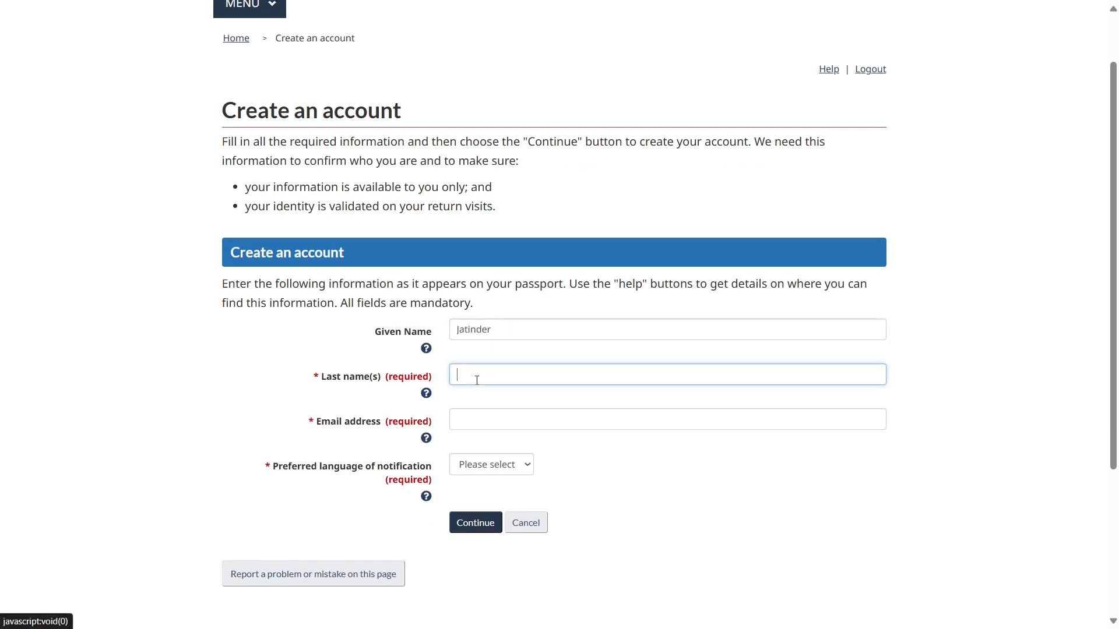
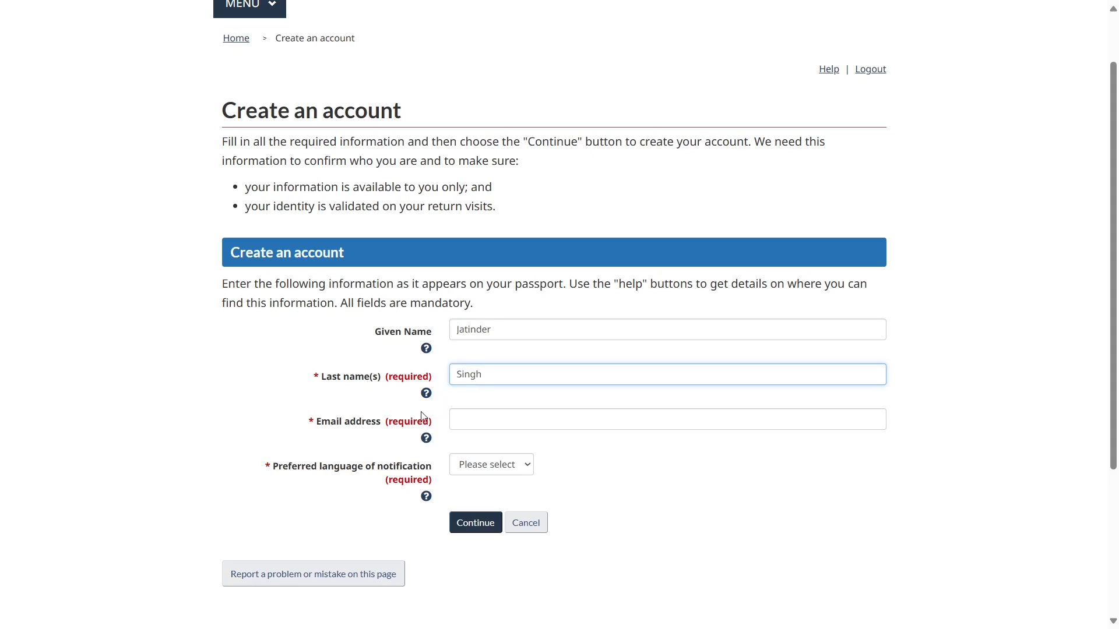
{"action": "left_click", "coordinate": [425, 394]}
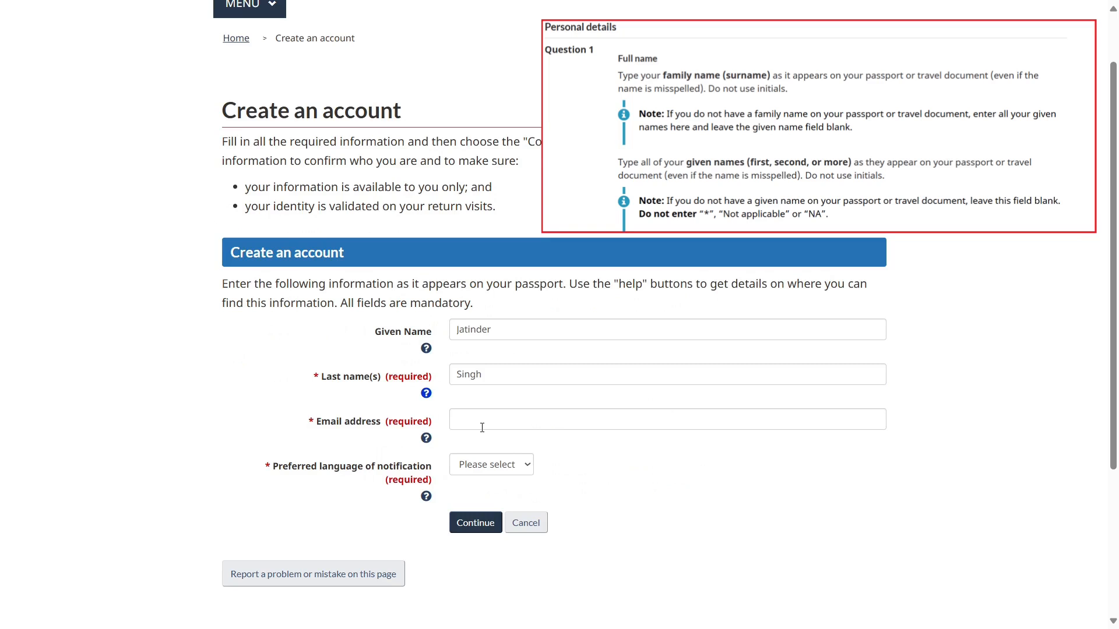
Enter the applicant's e-mail address, set notification language to English, and submit the form.
{"action": "left_click", "coordinate": [482, 428]}
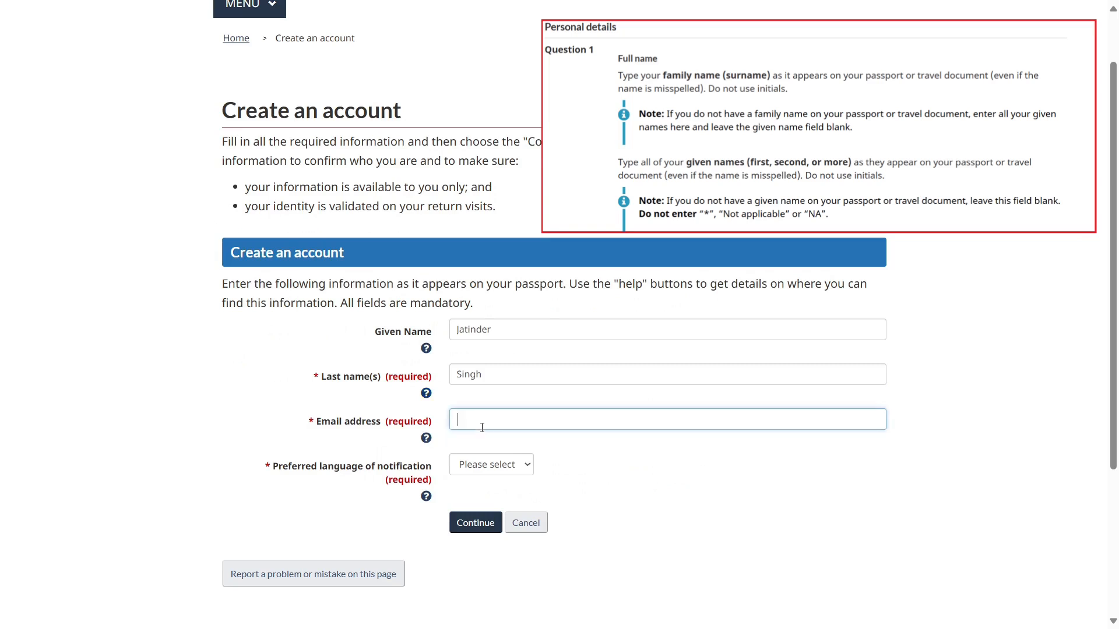
{"action": "left_click", "coordinate": [491, 466]}
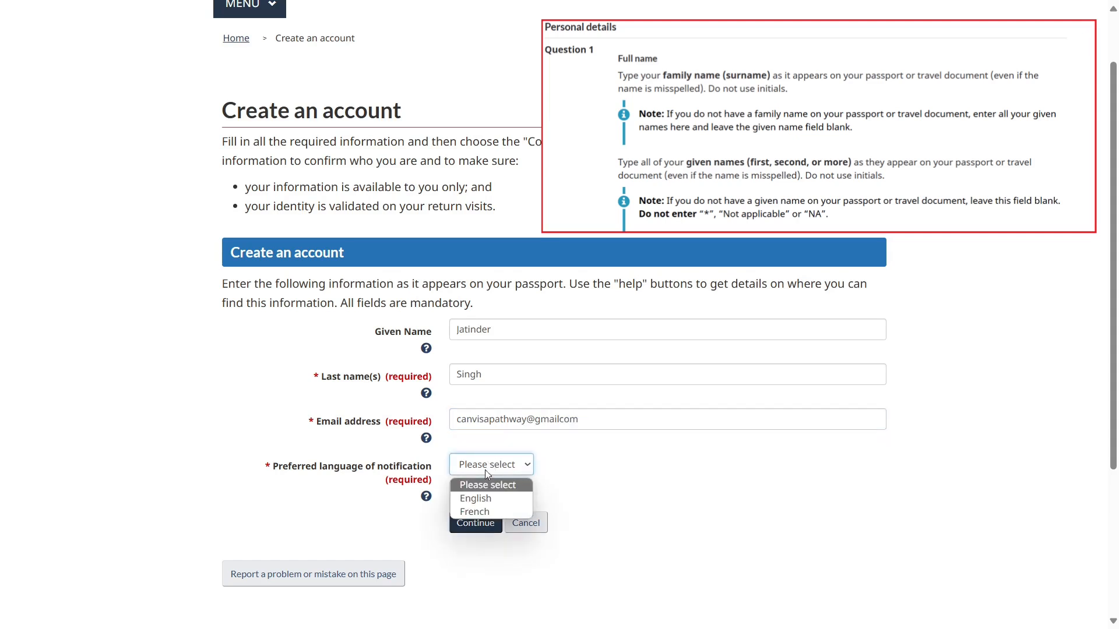
{"action": "left_click", "coordinate": [473, 498]}
{"action": "left_click", "coordinate": [475, 523]}
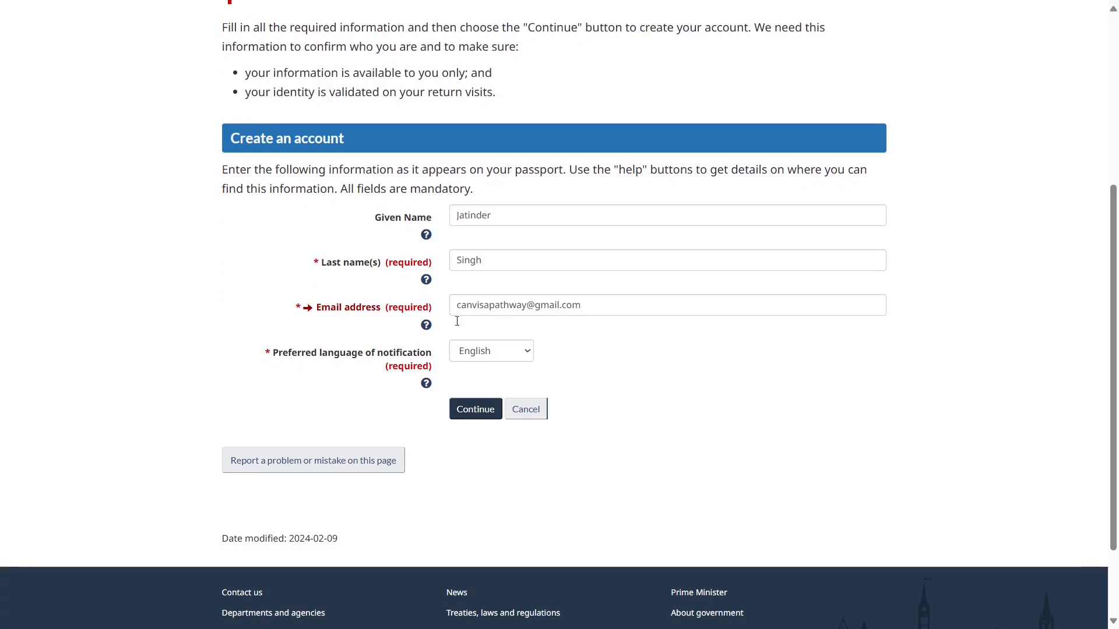
{"action": "left_click", "coordinate": [460, 412]}
{"action": "left_click_drag", "start_coordinate": [222, 116], "coordinate": [540, 120]}
Submit the four filled-in security questions and answers.
{"action": "left_click", "coordinate": [149, 356]}
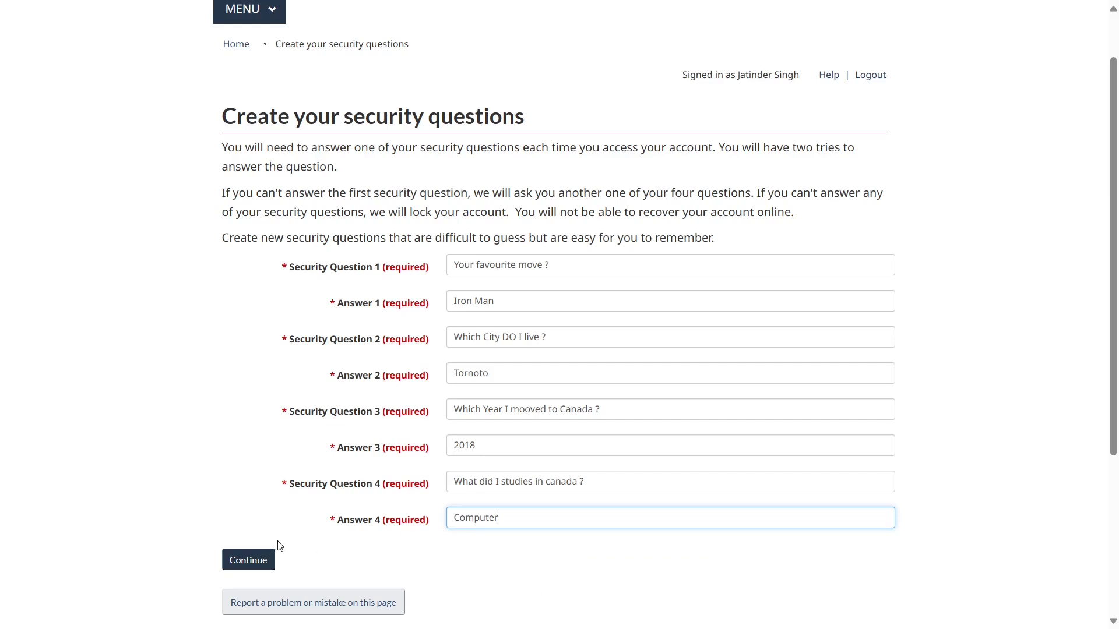
{"action": "left_click", "coordinate": [263, 558]}
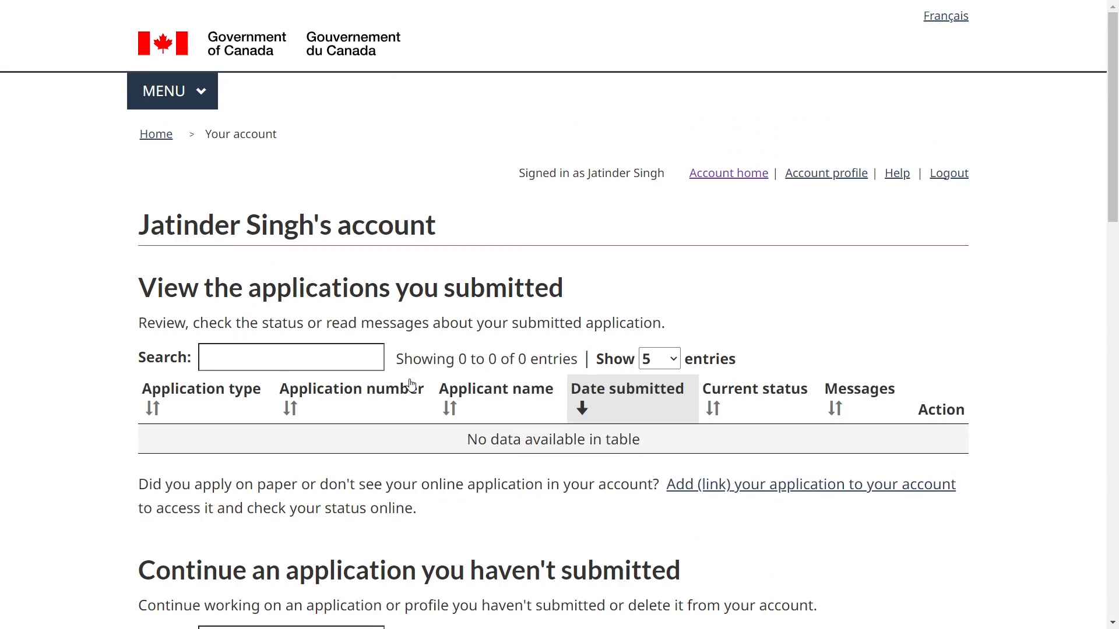
Scroll to the Start an application section and choose 'Apply to come to Canada'.
{"action": "left_click_drag", "start_coordinate": [141, 289], "coordinate": [463, 520]}
{"action": "scroll", "coordinate": [464, 520], "scroll_direction": "down", "scroll_amount": 7}
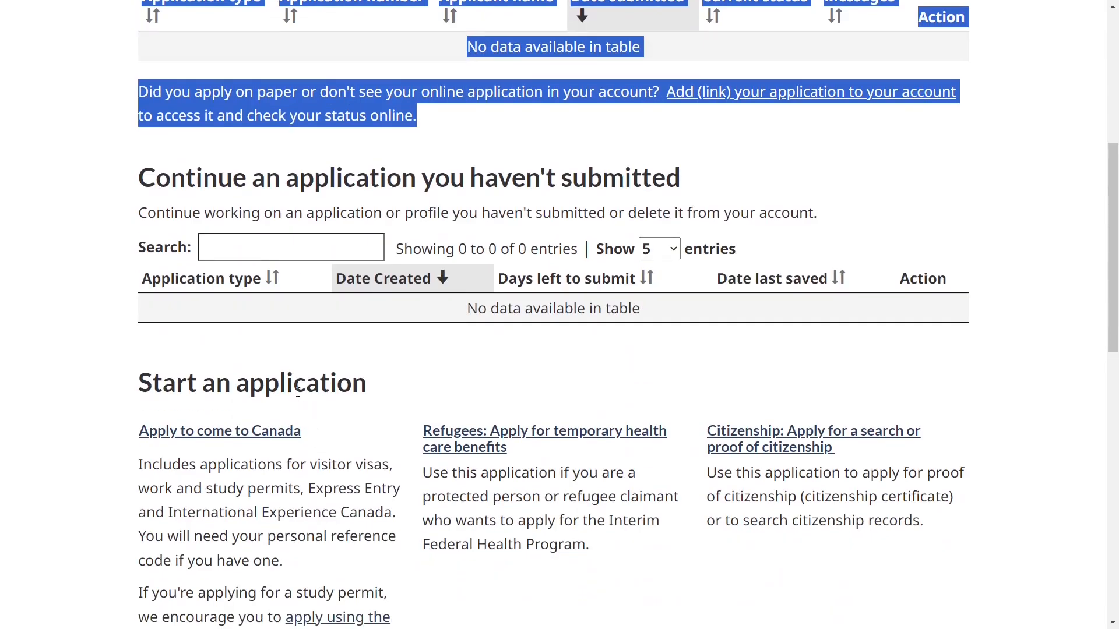
{"action": "double_click", "coordinate": [296, 389]}
{"action": "triple_click", "coordinate": [296, 389]}
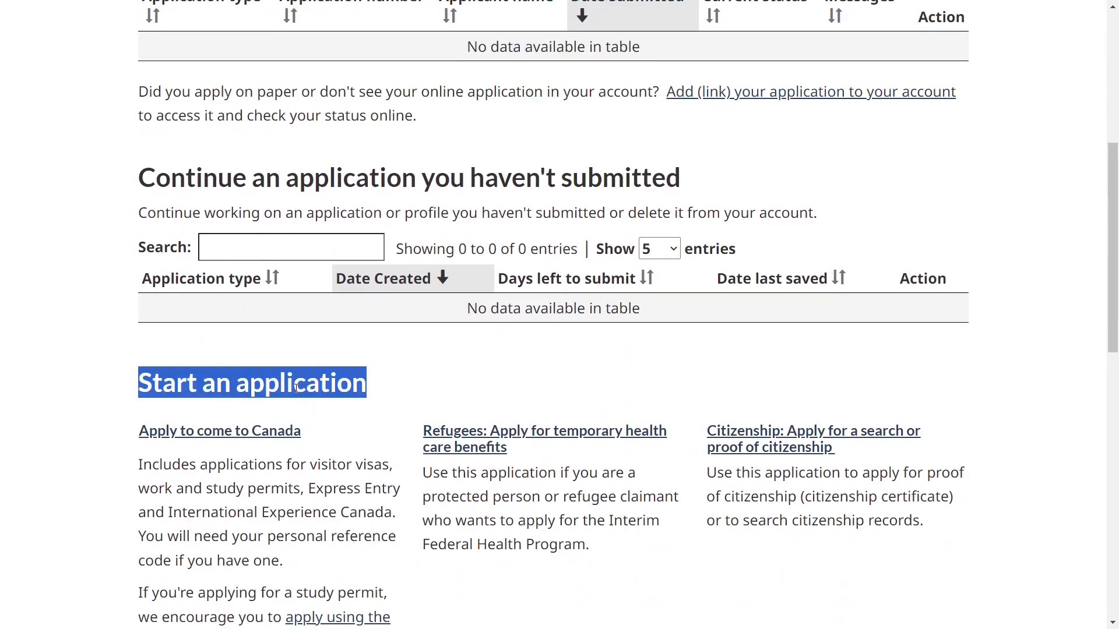
{"action": "left_click", "coordinate": [255, 443]}
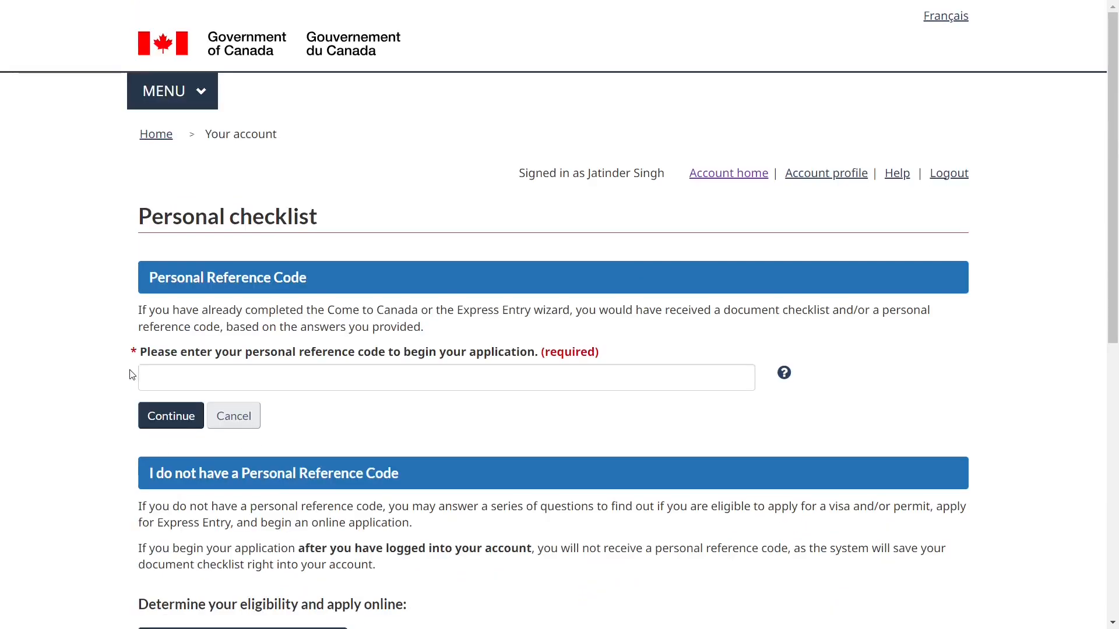
Under 'I do not have a Personal Reference Code', choose 'Visitor visa, study and/or work permit'.
{"action": "scroll", "coordinate": [182, 325], "scroll_direction": "down", "scroll_amount": 2}
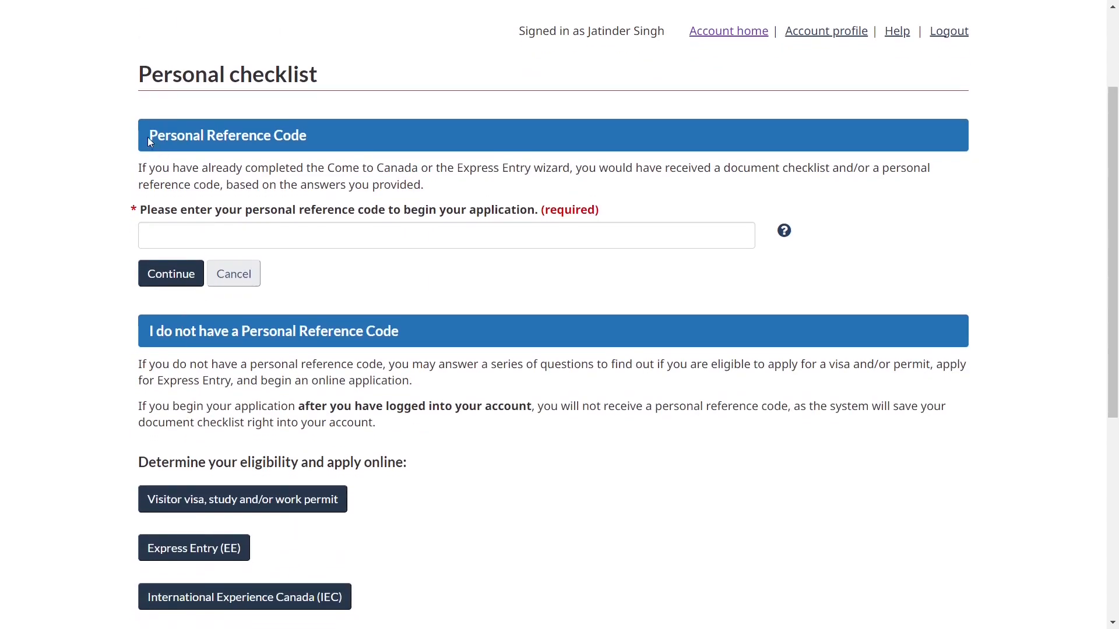
{"action": "left_click_drag", "start_coordinate": [148, 138], "coordinate": [311, 163]}
{"action": "left_click", "coordinate": [82, 306]}
{"action": "left_click_drag", "start_coordinate": [148, 331], "coordinate": [410, 334]}
{"action": "left_click", "coordinate": [423, 453]}
{"action": "scroll", "coordinate": [426, 453], "scroll_direction": "down", "scroll_amount": 2}
{"action": "left_click_drag", "start_coordinate": [141, 339], "coordinate": [353, 364]}
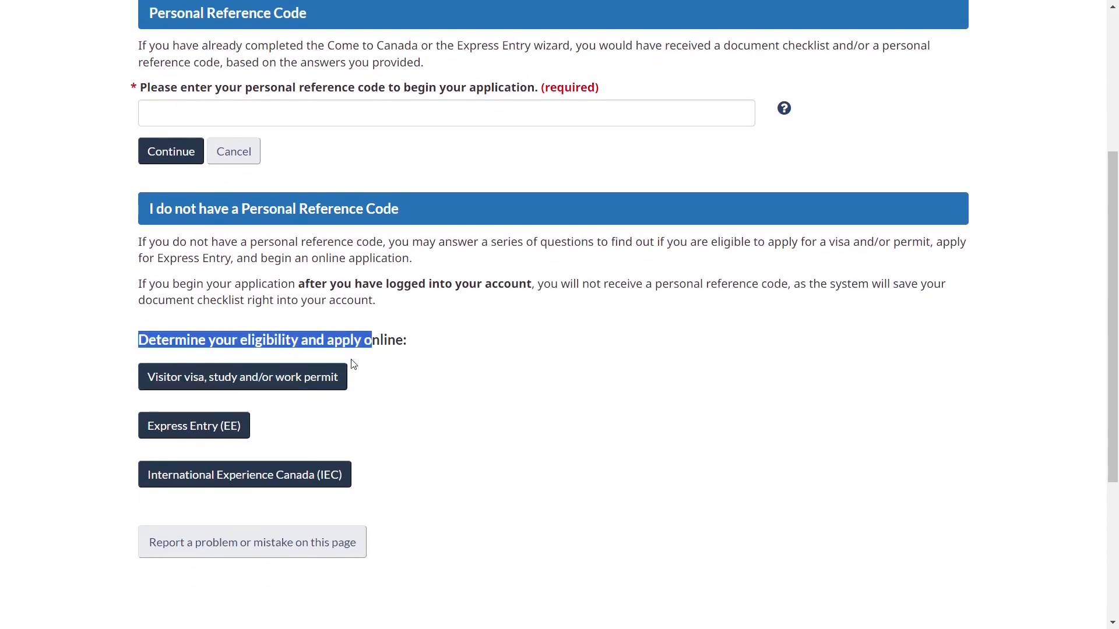
{"action": "left_click", "coordinate": [310, 383]}
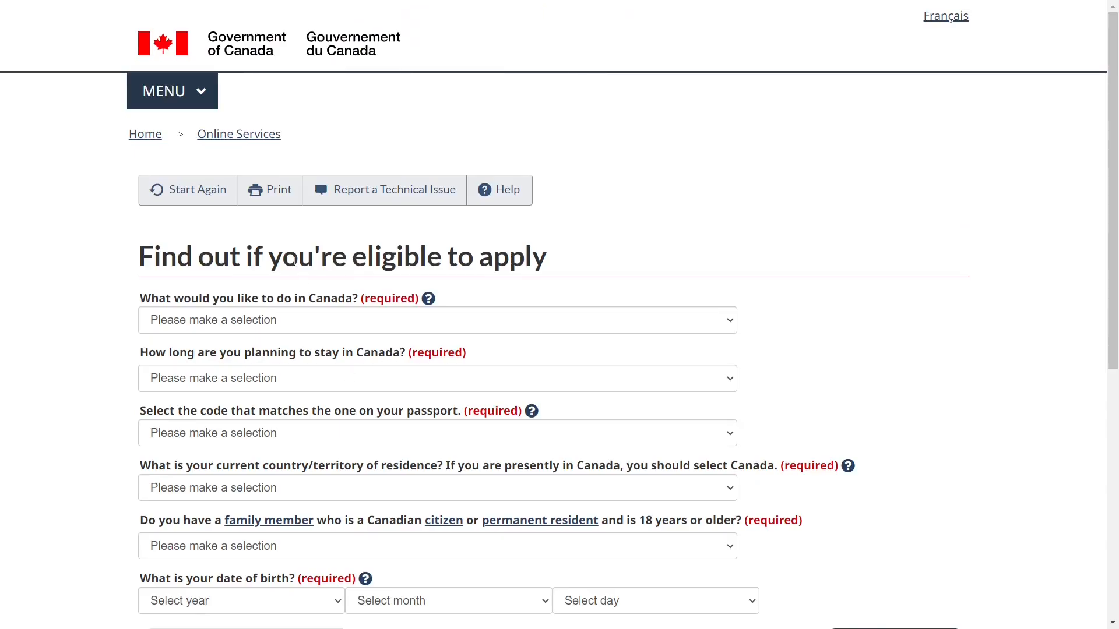
Answer Work as the purpose in Canada, staying temporarily for more than 6 months.
{"action": "left_click_drag", "start_coordinate": [142, 252], "coordinate": [555, 265]}
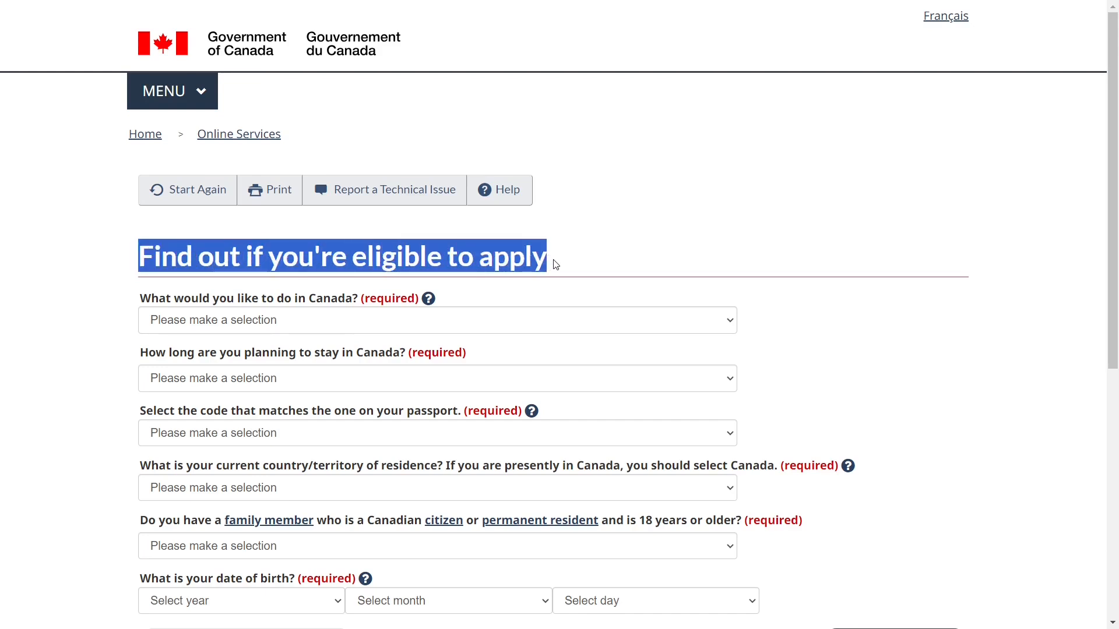
{"action": "left_click", "coordinate": [92, 317]}
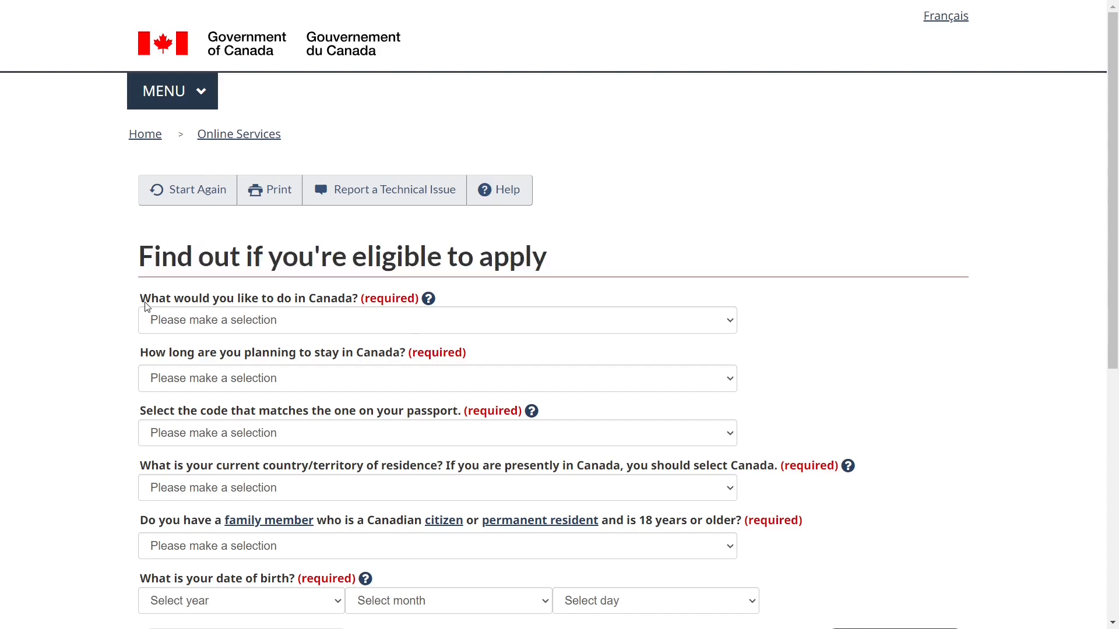
{"action": "left_click_drag", "start_coordinate": [143, 303], "coordinate": [369, 297]}
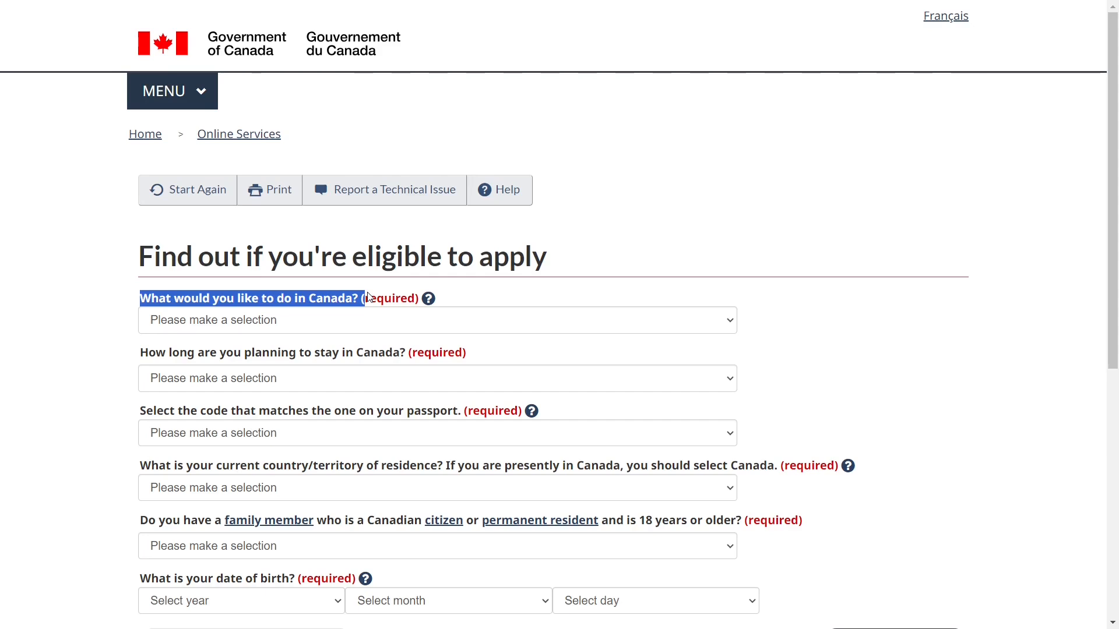
{"action": "left_click", "coordinate": [254, 331]}
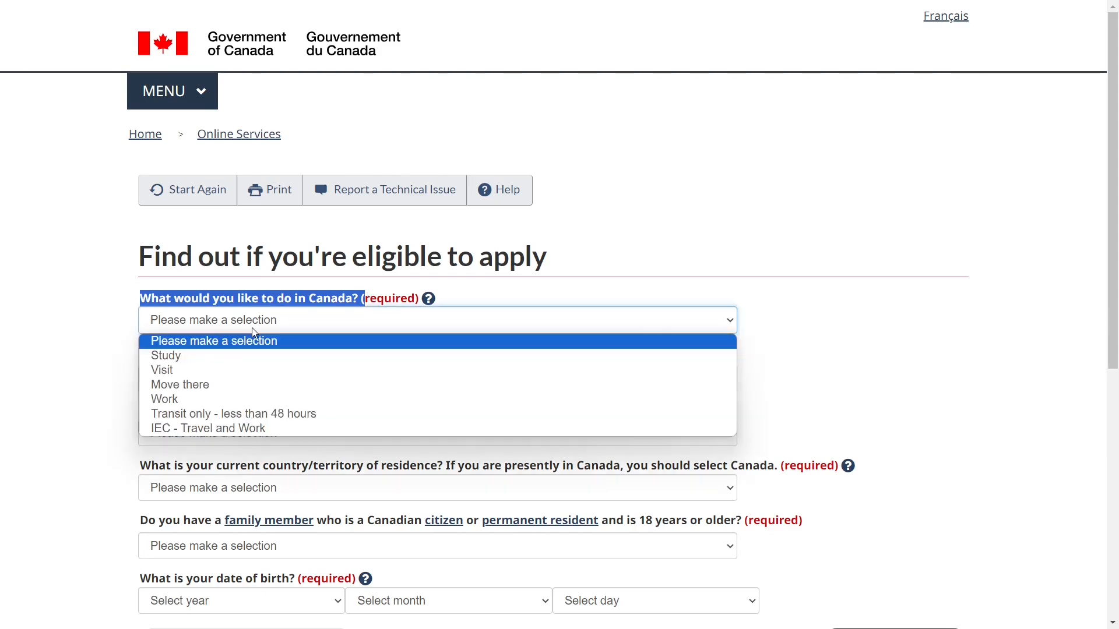
{"action": "left_click", "coordinate": [205, 399]}
{"action": "left_click", "coordinate": [140, 370]}
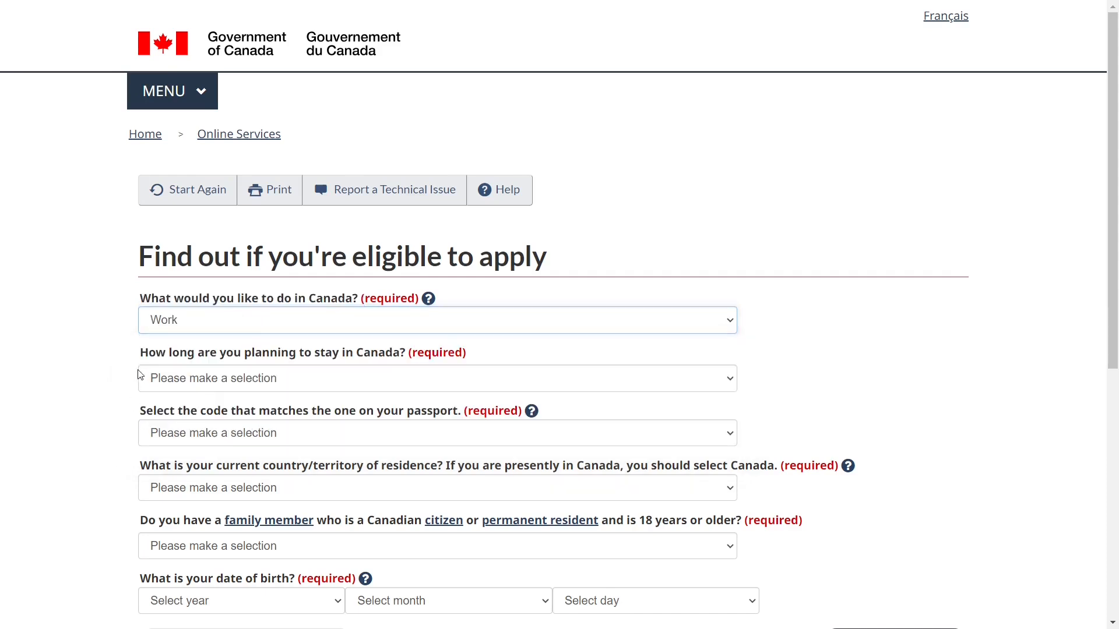
{"action": "left_click_drag", "start_coordinate": [140, 353], "coordinate": [410, 354]}
{"action": "left_click", "coordinate": [60, 420]}
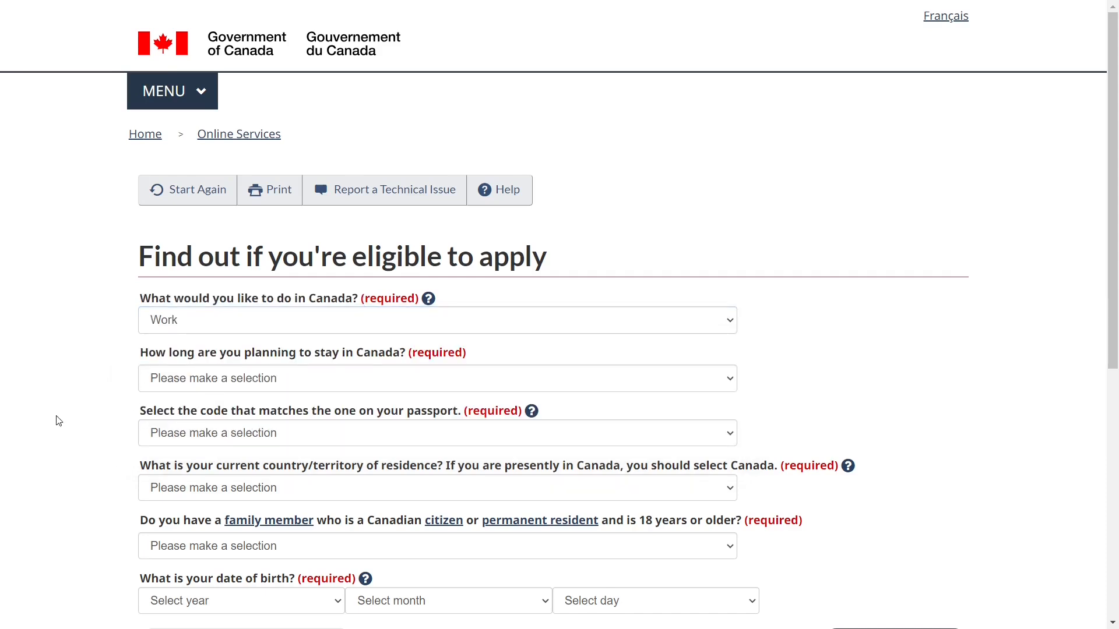
{"action": "left_click", "coordinate": [200, 373]}
{"action": "left_click", "coordinate": [208, 430]}
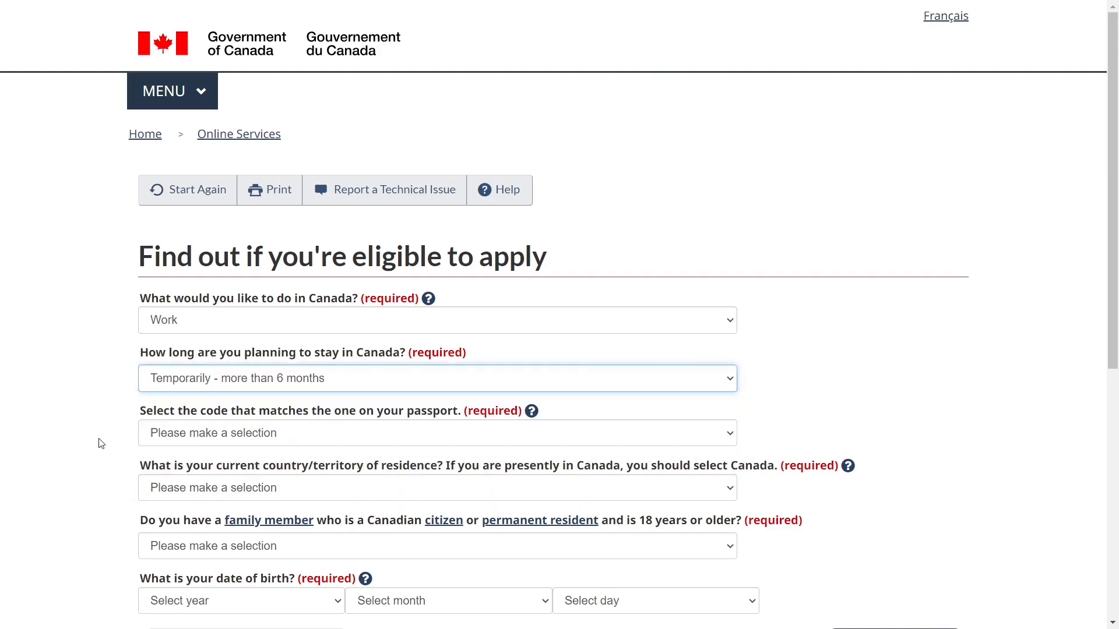
Set the passport code to IND (India) and the country of residence to Canada.
{"action": "scroll", "coordinate": [99, 443], "scroll_direction": "down", "scroll_amount": 2}
{"action": "left_click_drag", "start_coordinate": [140, 321], "coordinate": [300, 326]}
{"action": "left_click_drag", "start_coordinate": [335, 328], "coordinate": [459, 318]}
{"action": "left_click", "coordinate": [108, 380]}
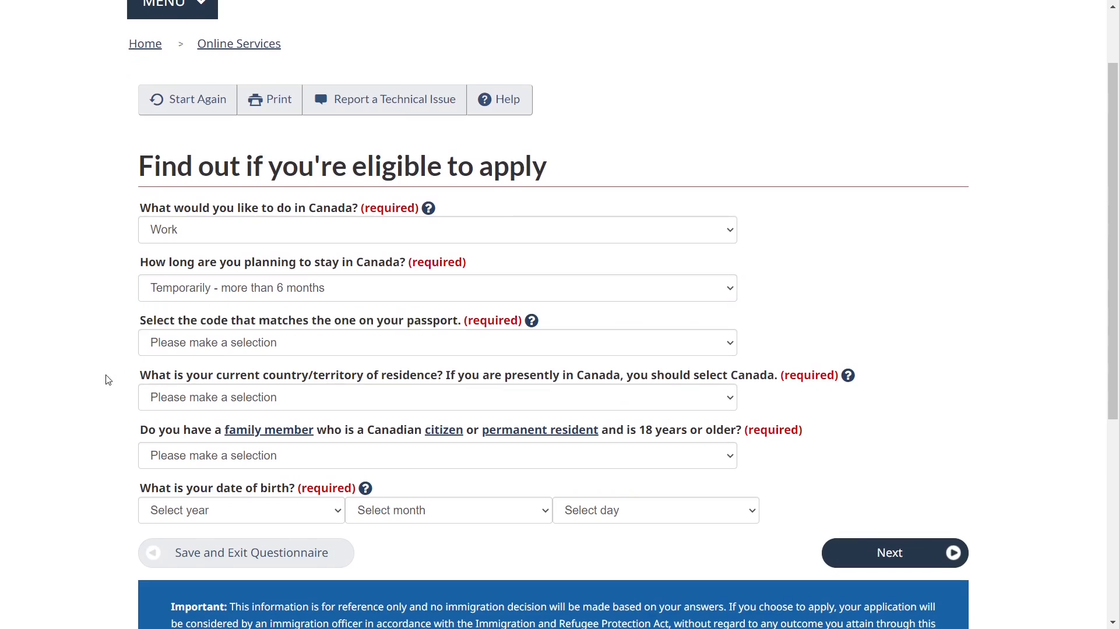
{"action": "left_click", "coordinate": [177, 347]}
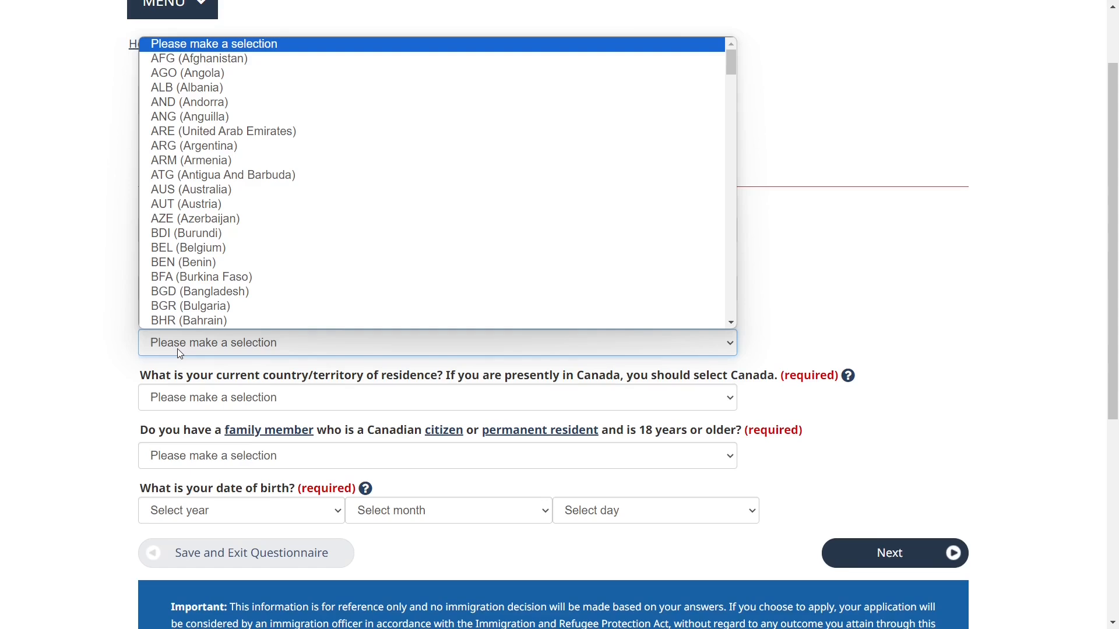
{"action": "type", "text": "in"}
{"action": "key", "text": "Return"}
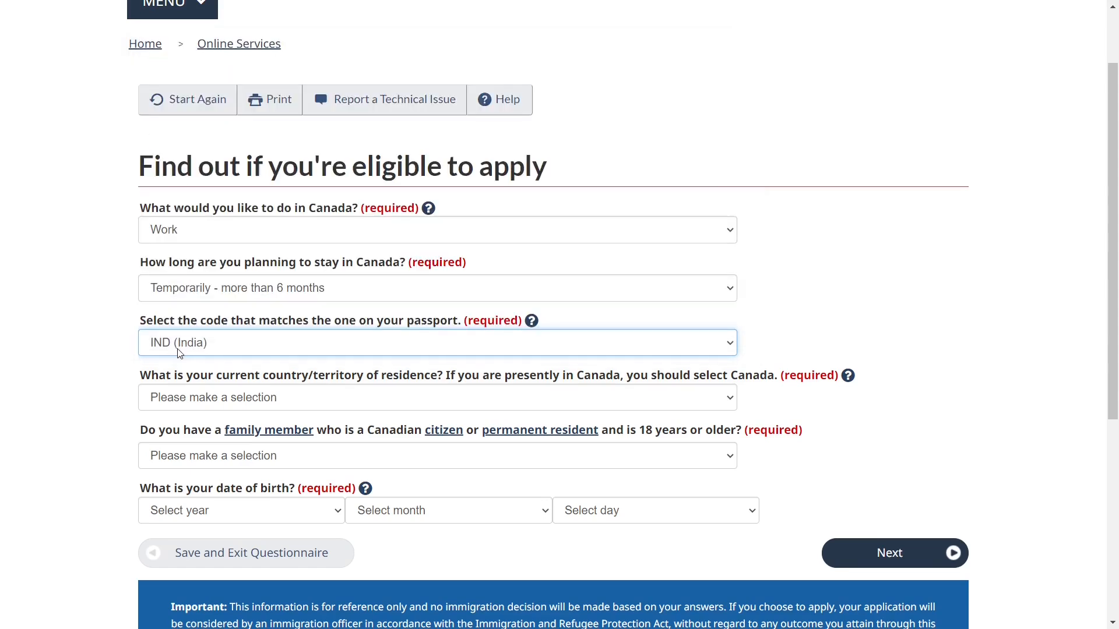
{"action": "scroll", "coordinate": [90, 395], "scroll_direction": "down", "scroll_amount": 1}
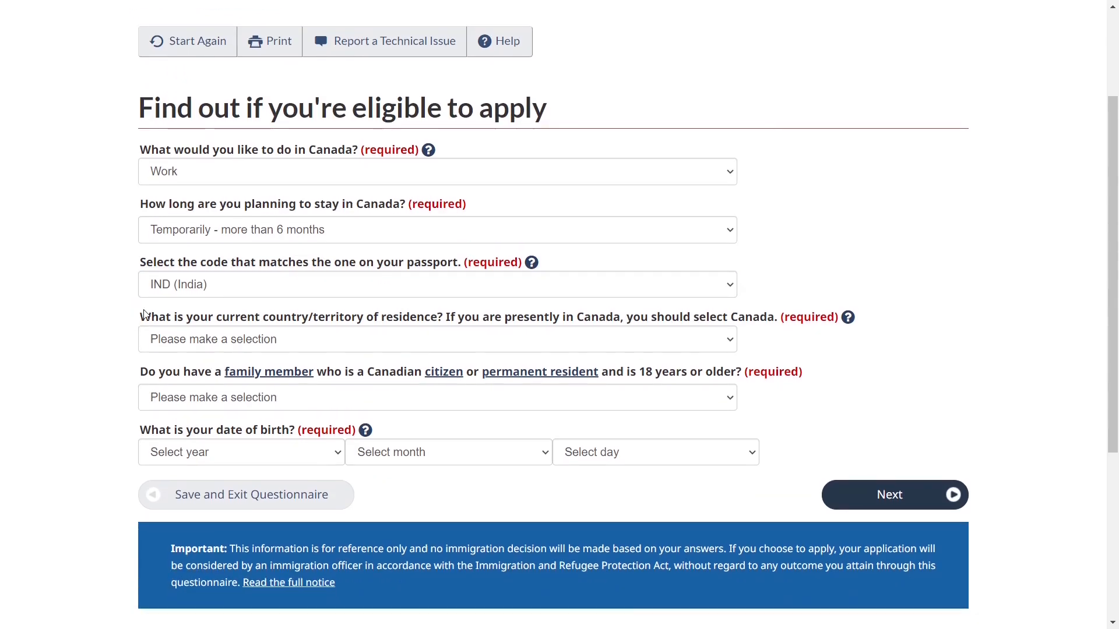
{"action": "left_click_drag", "start_coordinate": [141, 319], "coordinate": [722, 310]}
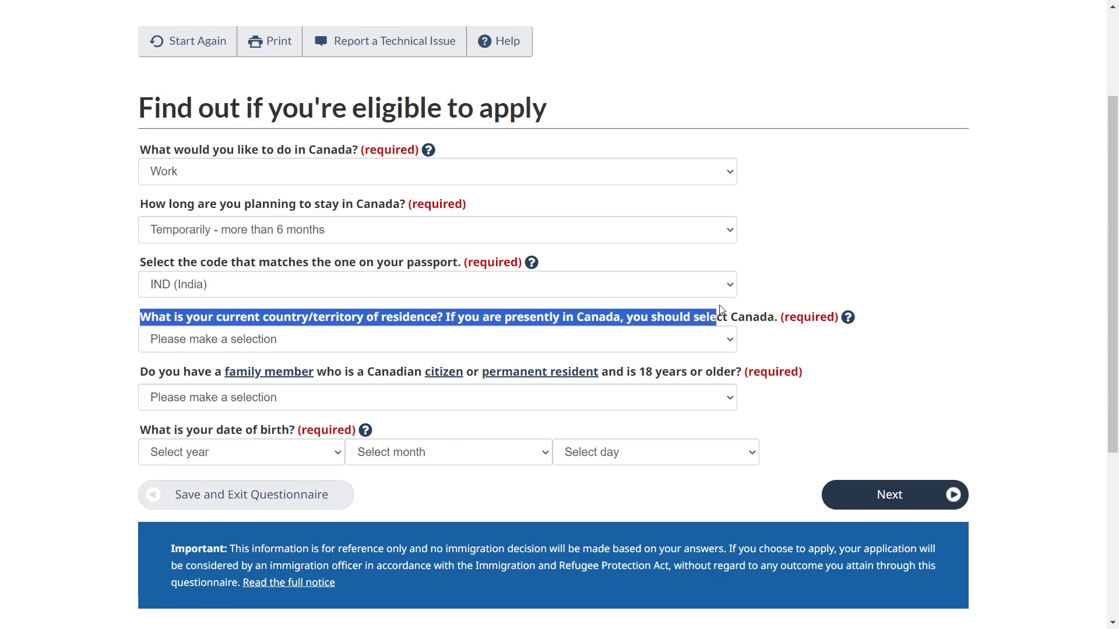
{"action": "left_click", "coordinate": [641, 344]}
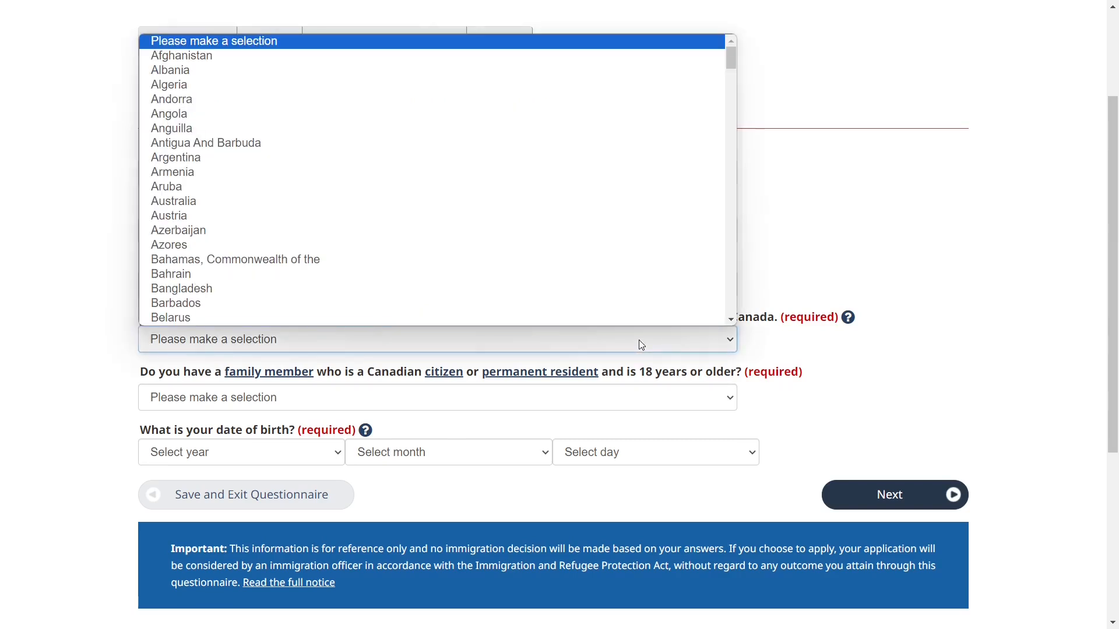
{"action": "type", "text": "can"}
{"action": "key", "text": "Return"}
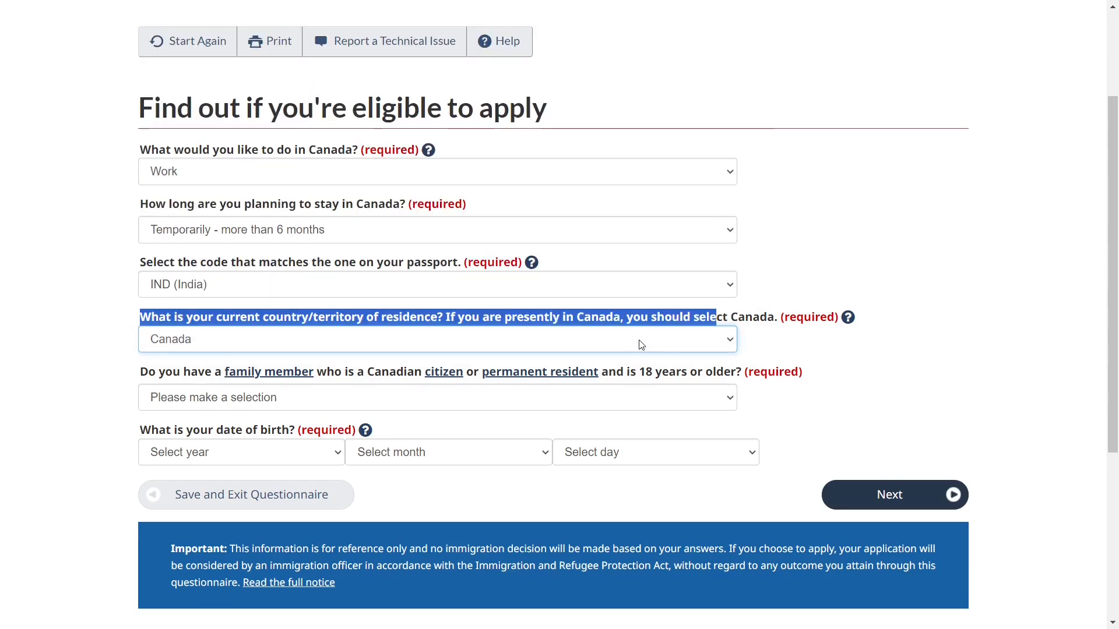
Answer No to having an adult Canadian family member.
{"action": "left_click_drag", "start_coordinate": [115, 376], "coordinate": [650, 373]}
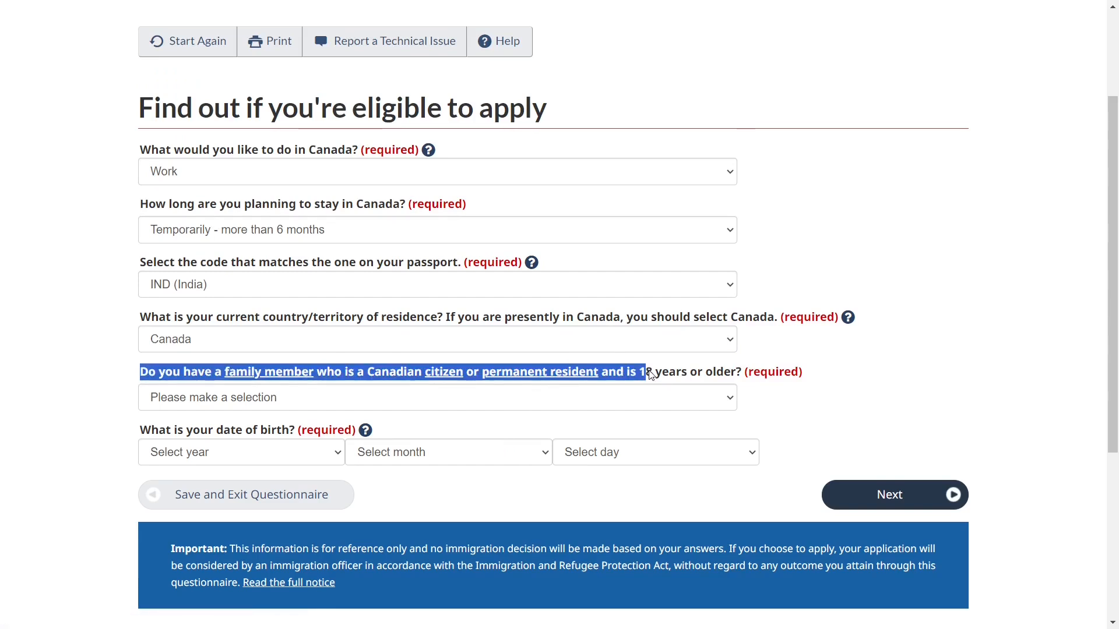
{"action": "left_click", "coordinate": [27, 434]}
{"action": "mouse_move", "coordinate": [280, 372]}
{"action": "left_click_drag", "start_coordinate": [303, 366], "coordinate": [315, 373]}
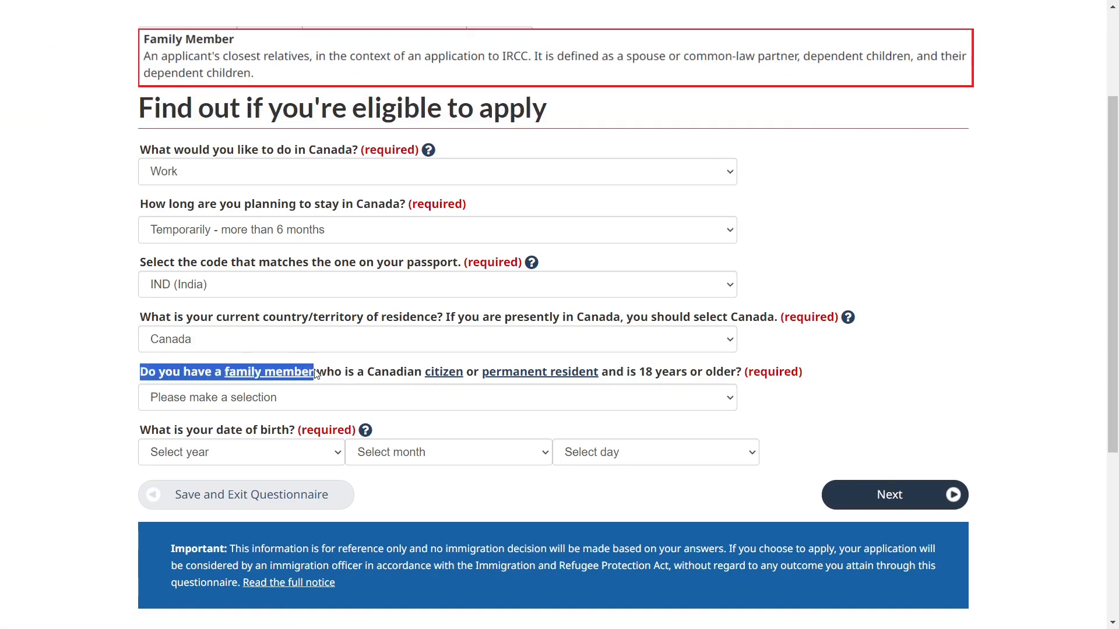
{"action": "left_click", "coordinate": [109, 408]}
{"action": "left_click", "coordinate": [175, 402]}
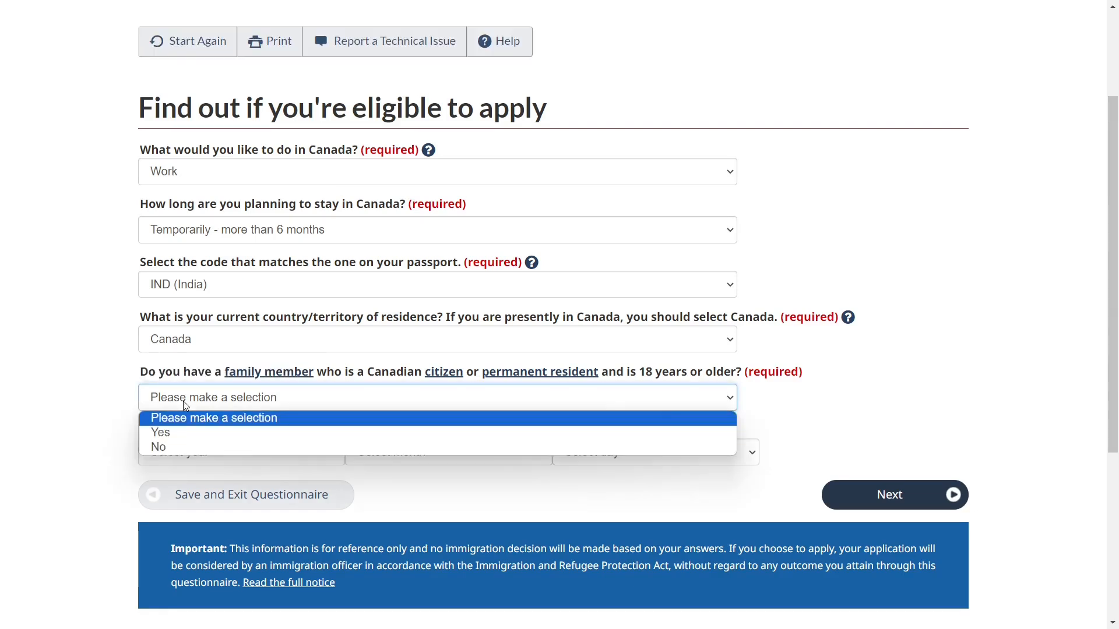
{"action": "left_click", "coordinate": [168, 446]}
{"action": "left_click", "coordinate": [106, 451]}
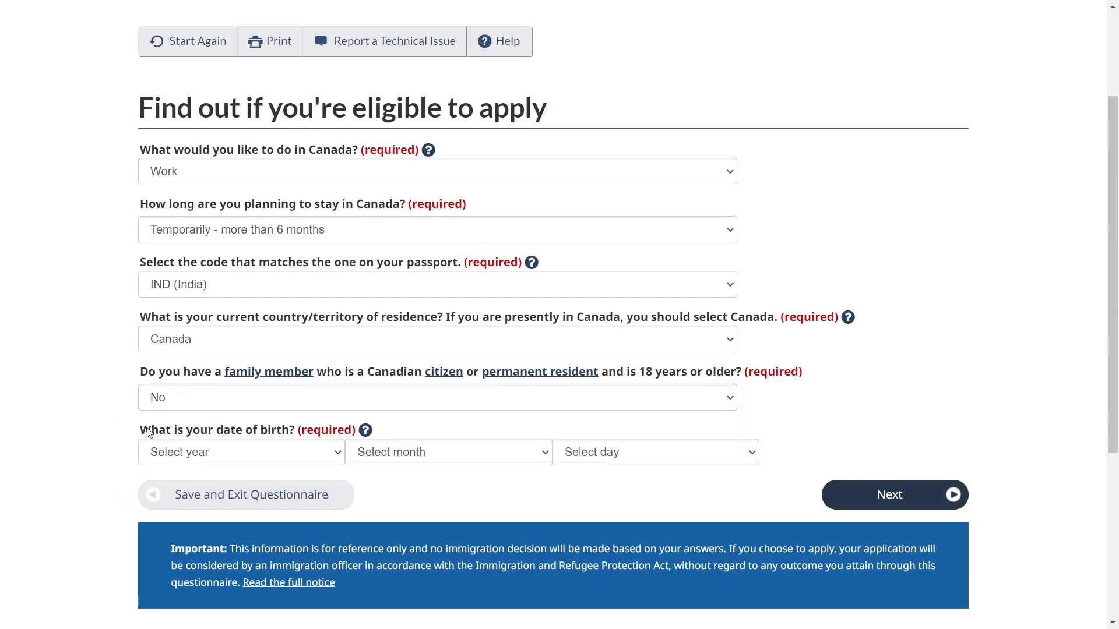
Set the birth date to 1994, January, 01 and submit the answers.
{"action": "left_click", "coordinate": [265, 452]}
{"action": "scroll", "coordinate": [212, 380], "scroll_direction": "down", "scroll_amount": 5}
{"action": "left_click", "coordinate": [213, 379]}
{"action": "left_click", "coordinate": [375, 453]}
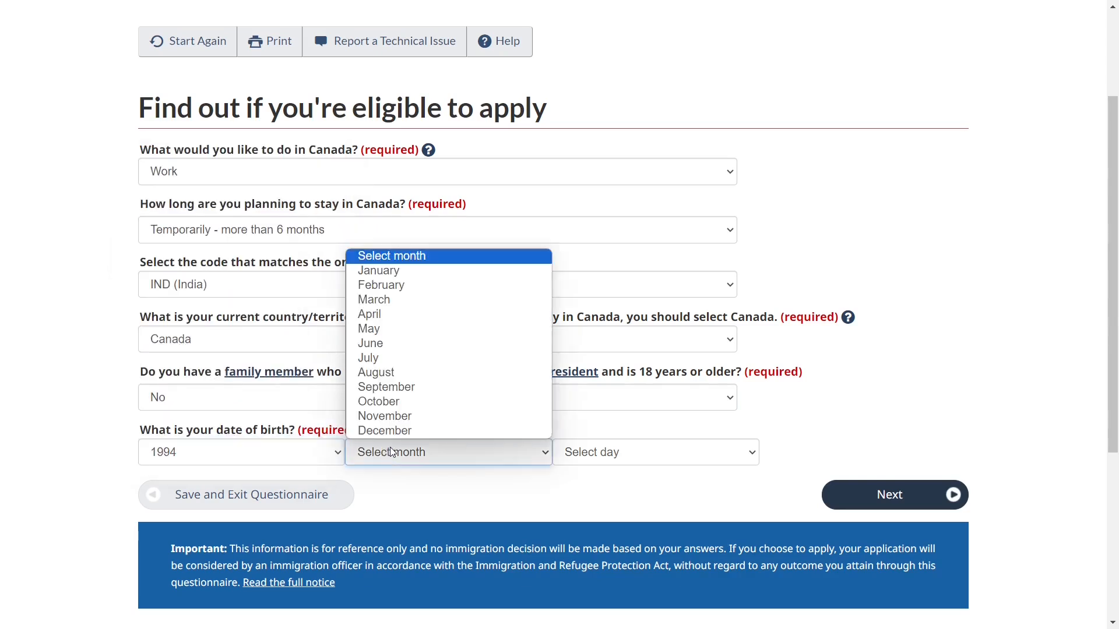
{"action": "left_click", "coordinate": [378, 271]}
{"action": "left_click", "coordinate": [600, 461]}
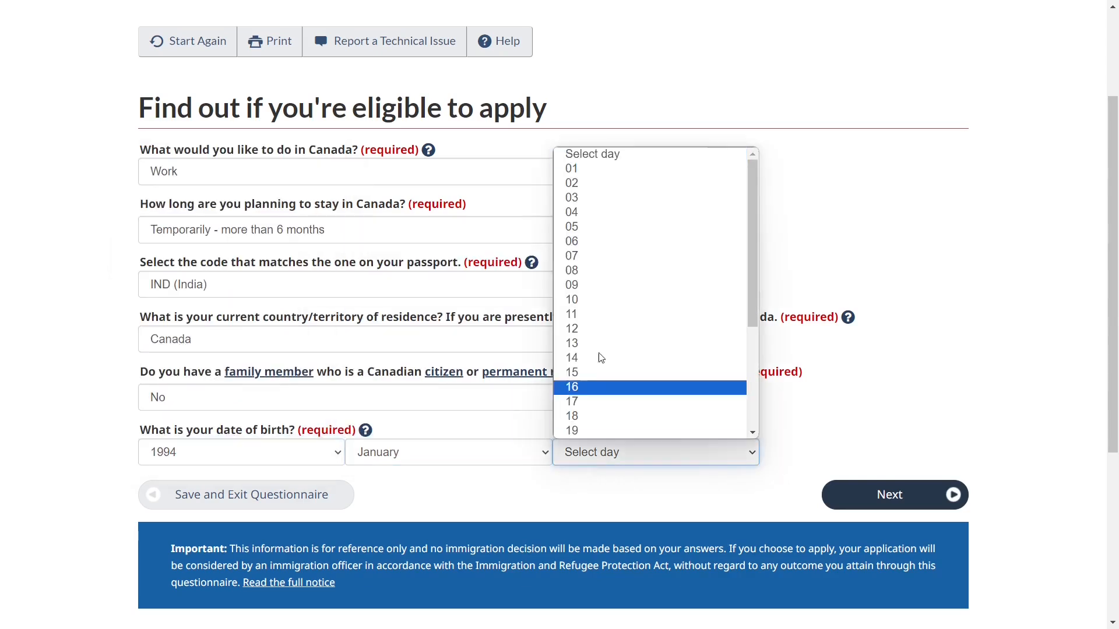
{"action": "left_click", "coordinate": [591, 173]}
{"action": "left_click", "coordinate": [852, 511]}
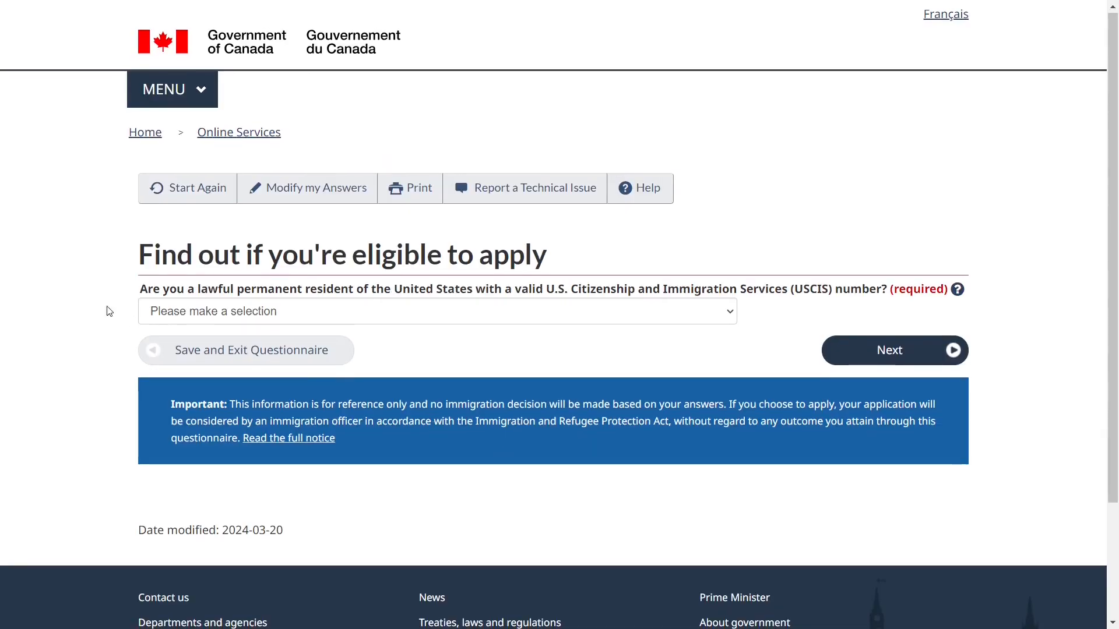
Answer No to the USCIS permanent resident question and continue.
{"action": "left_click_drag", "start_coordinate": [142, 294], "coordinate": [540, 294]}
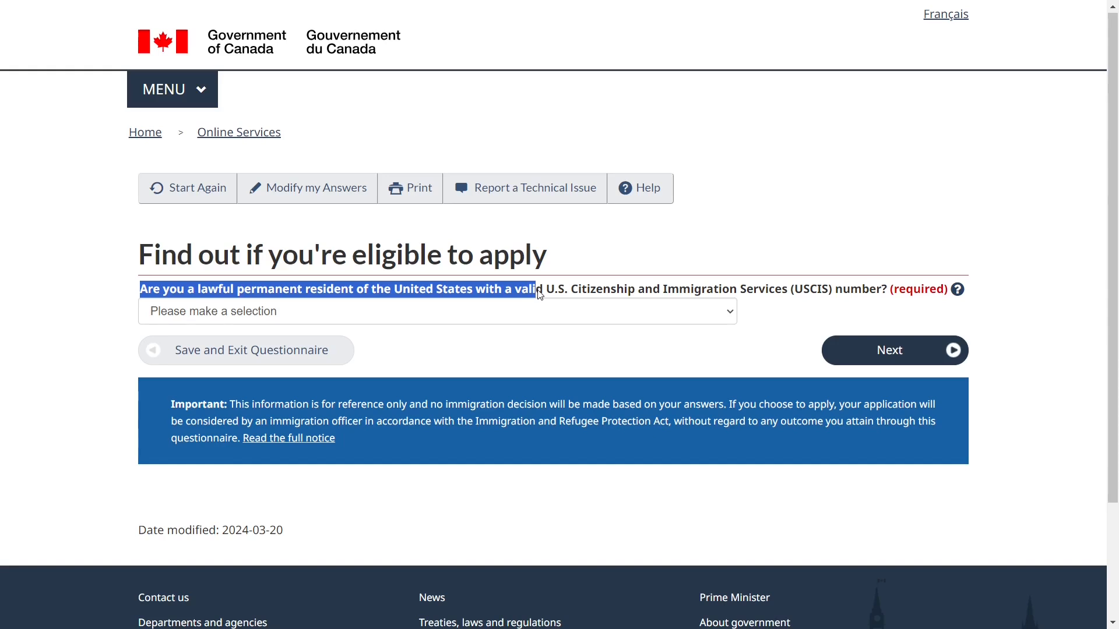
{"action": "left_click", "coordinate": [430, 365]}
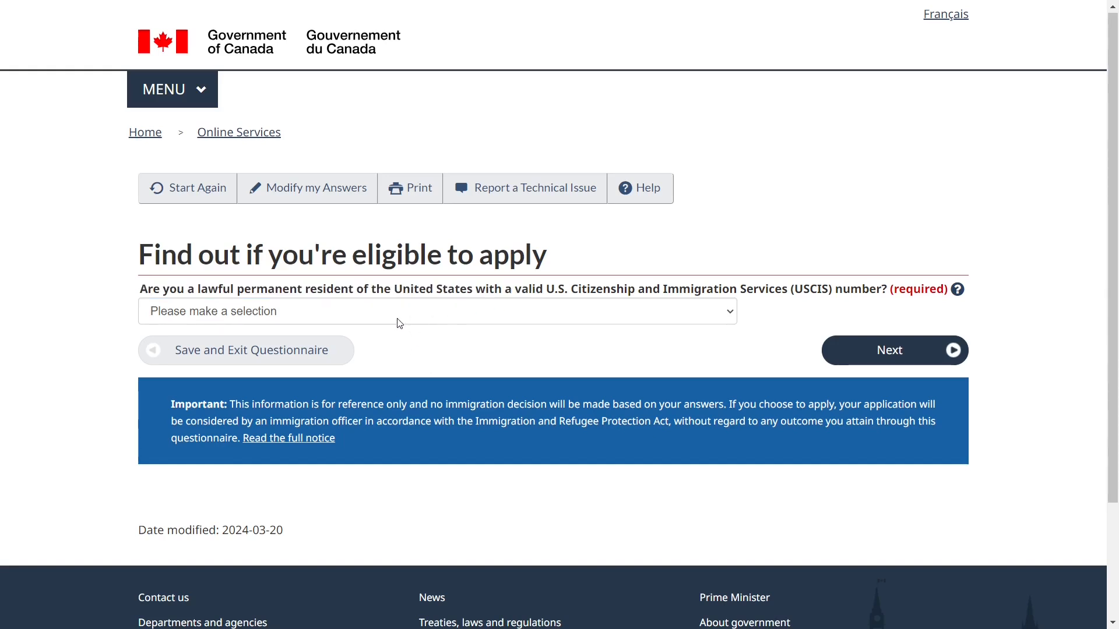
{"action": "left_click", "coordinate": [397, 318]}
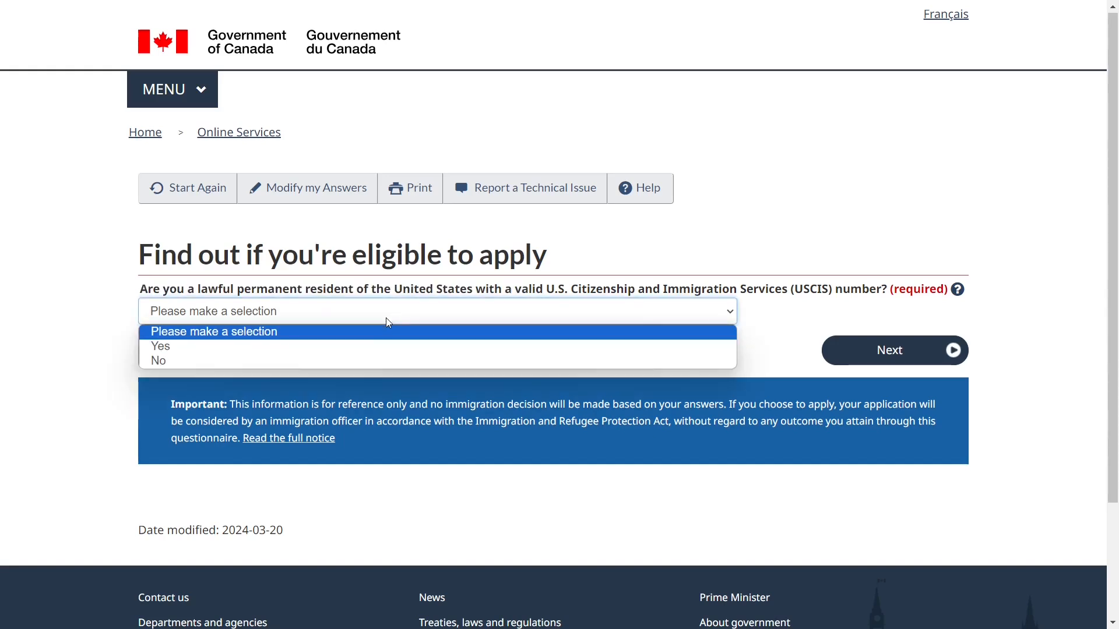
{"action": "left_click", "coordinate": [360, 361]}
{"action": "left_click", "coordinate": [861, 349]}
Set current immigration status in Canada to Worker and continue.
{"action": "left_click_drag", "start_coordinate": [140, 291], "coordinate": [447, 291]}
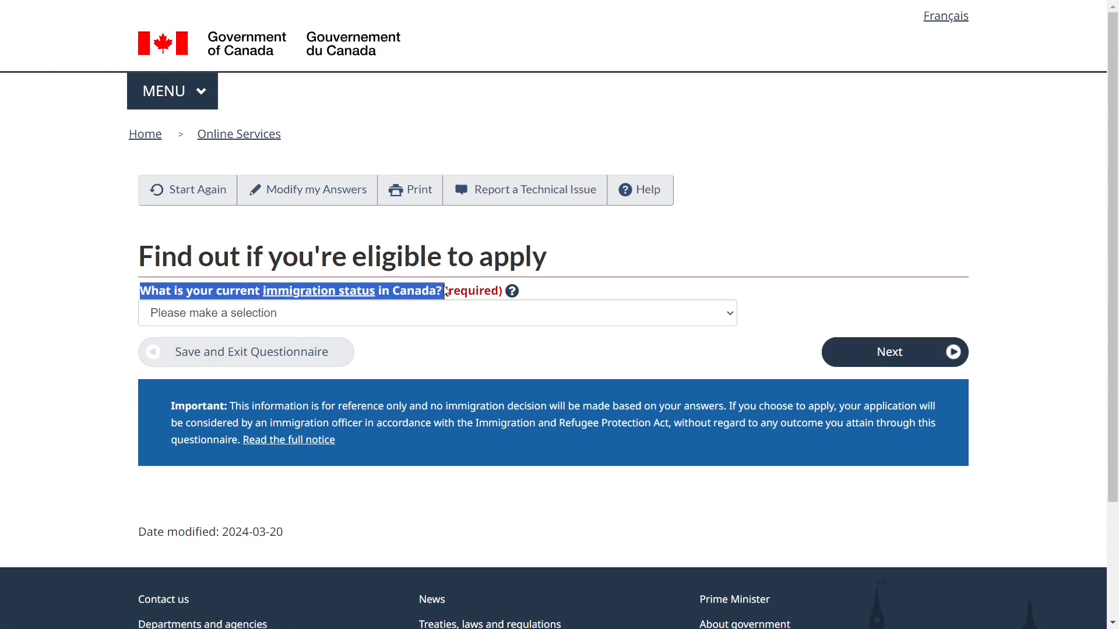
{"action": "left_click", "coordinate": [434, 350]}
{"action": "left_click", "coordinate": [399, 311]}
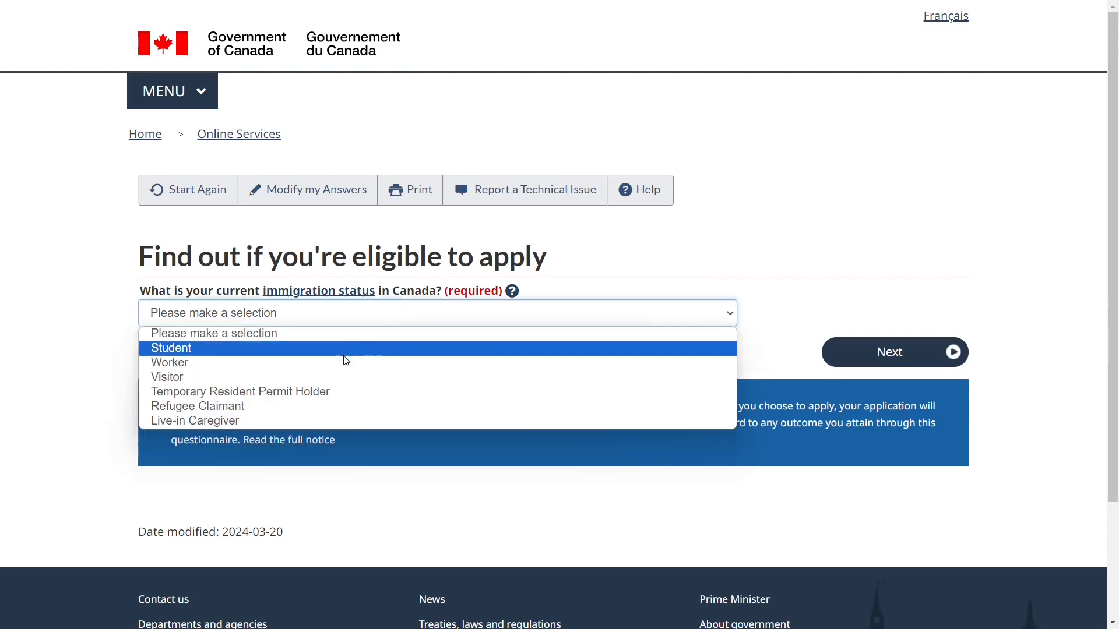
{"action": "left_click", "coordinate": [344, 362]}
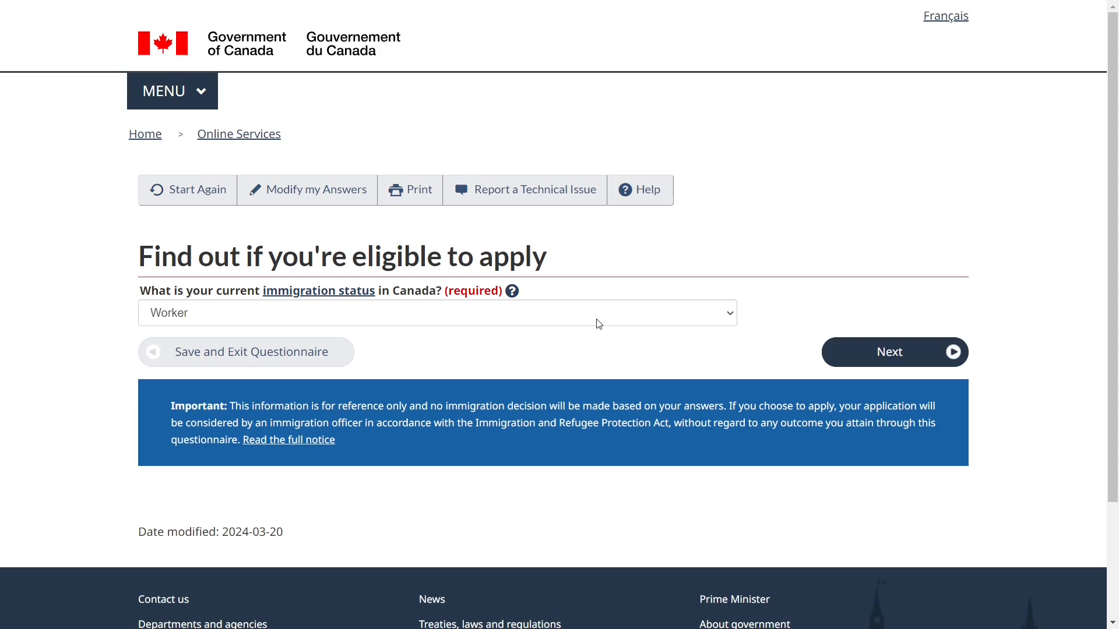
{"action": "left_click", "coordinate": [860, 353]}
Answer No to the first 'Does one of the following apply to you' question.
{"action": "scroll", "coordinate": [148, 285], "scroll_direction": "down", "scroll_amount": 1}
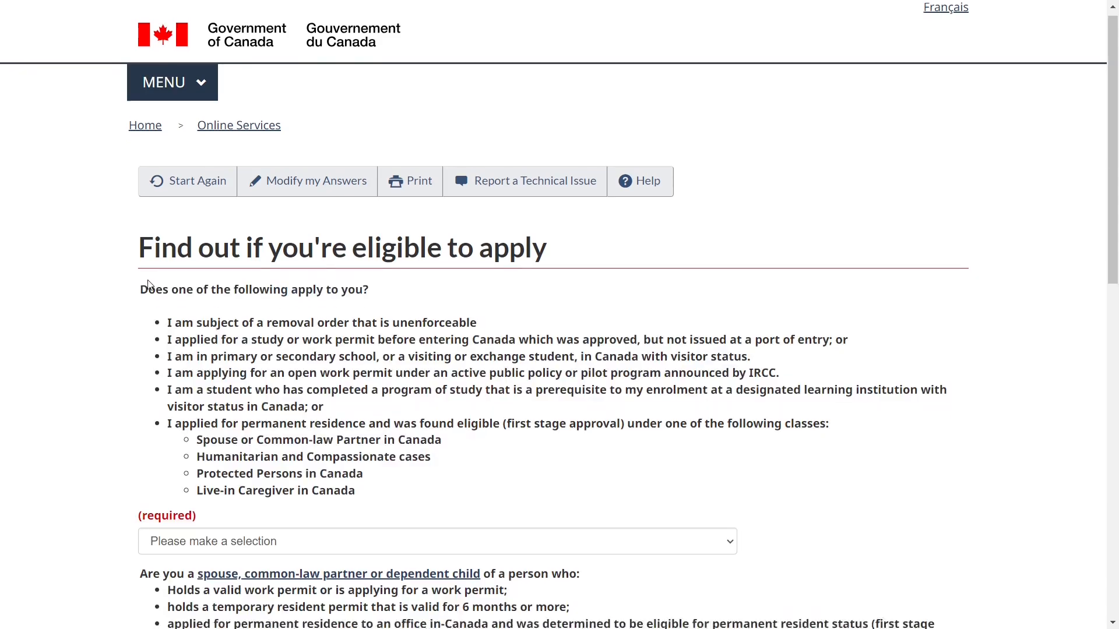
{"action": "left_click_drag", "start_coordinate": [139, 211], "coordinate": [556, 211]}
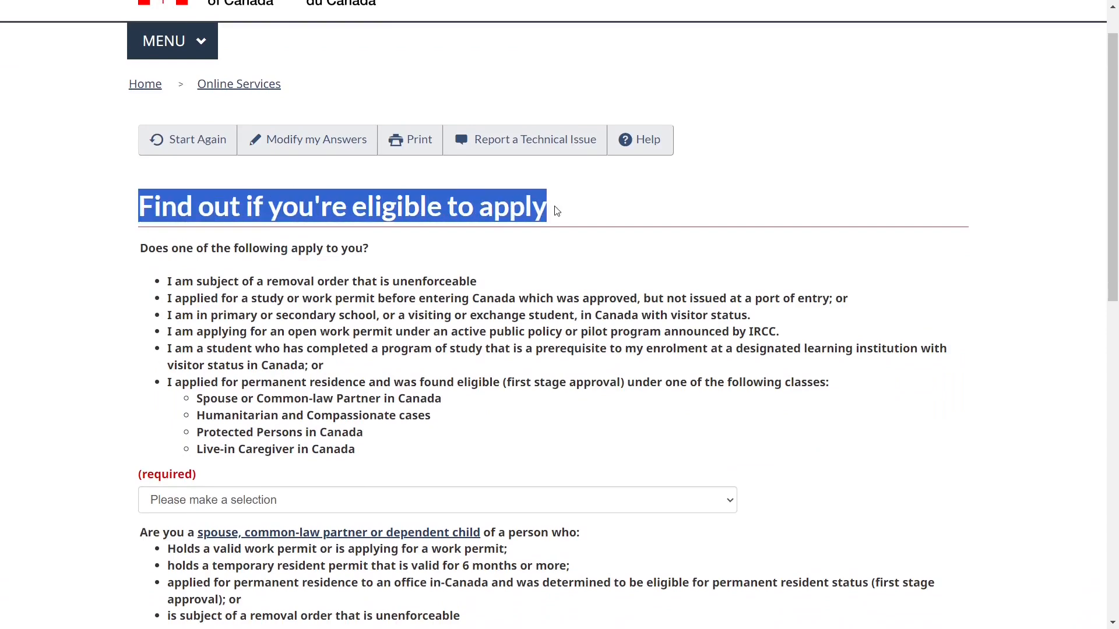
{"action": "scroll", "coordinate": [321, 282], "scroll_direction": "down", "scroll_amount": 9}
{"action": "scroll", "coordinate": [322, 283], "scroll_direction": "up", "scroll_amount": 9}
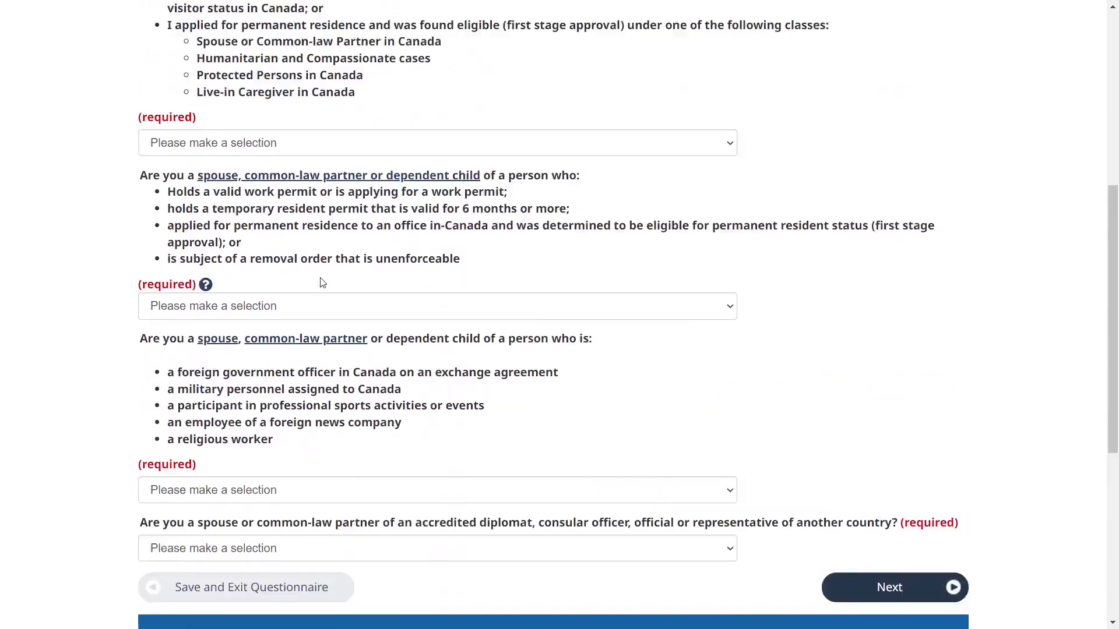
{"action": "left_click", "coordinate": [240, 320]}
{"action": "scroll", "coordinate": [240, 320], "scroll_direction": "down", "scroll_amount": 3}
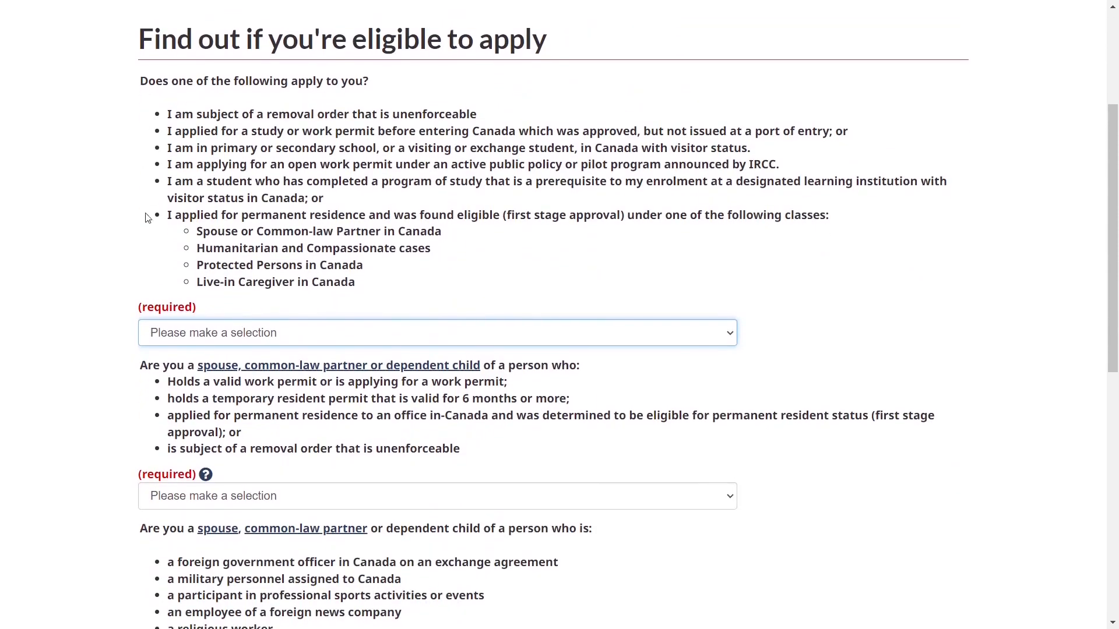
{"action": "left_click_drag", "start_coordinate": [143, 85], "coordinate": [364, 88]}
{"action": "left_click", "coordinate": [323, 192]}
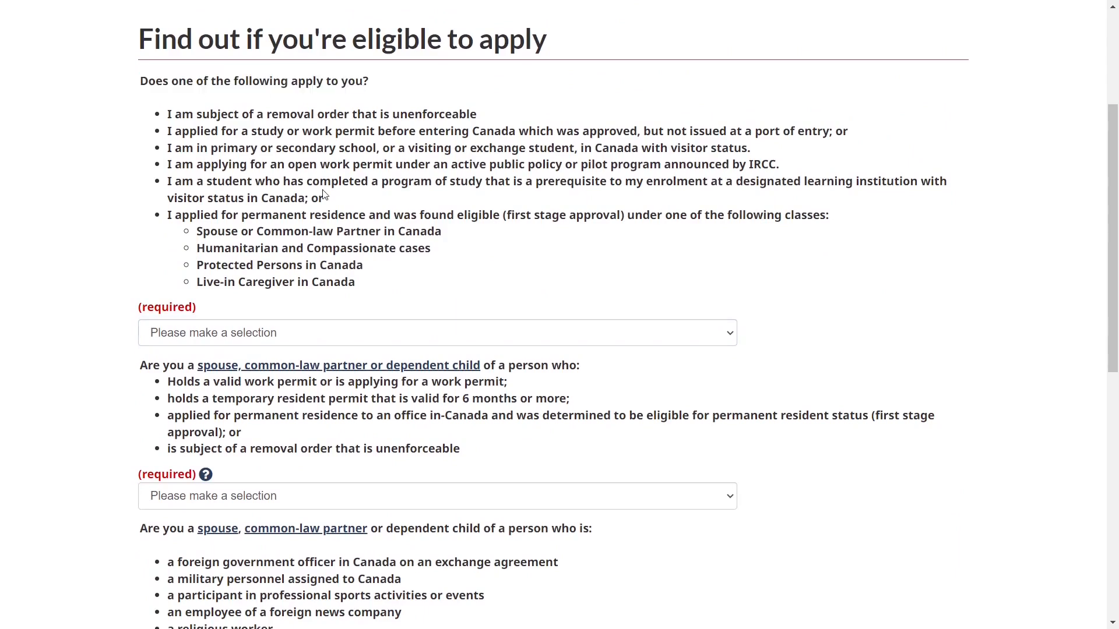
{"action": "scroll", "coordinate": [323, 191], "scroll_direction": "down", "scroll_amount": 1}
{"action": "left_click", "coordinate": [246, 290]}
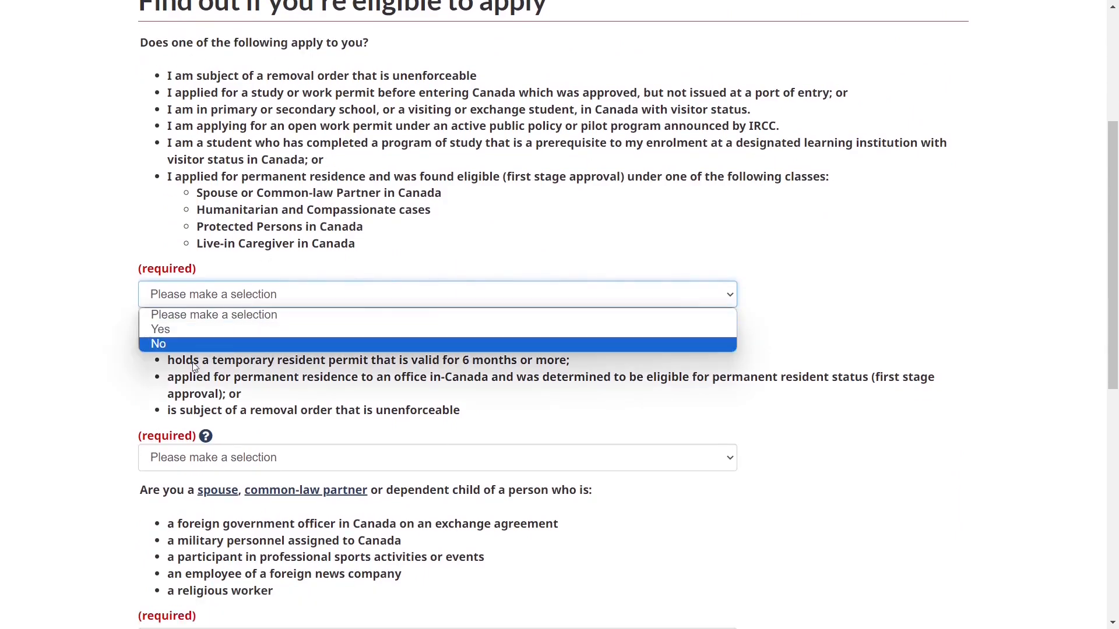
{"action": "left_click", "coordinate": [191, 345]}
Answer No to the two spouse questions and the diplomat spouse question, then submit.
{"action": "scroll", "coordinate": [117, 380], "scroll_direction": "down", "scroll_amount": 3}
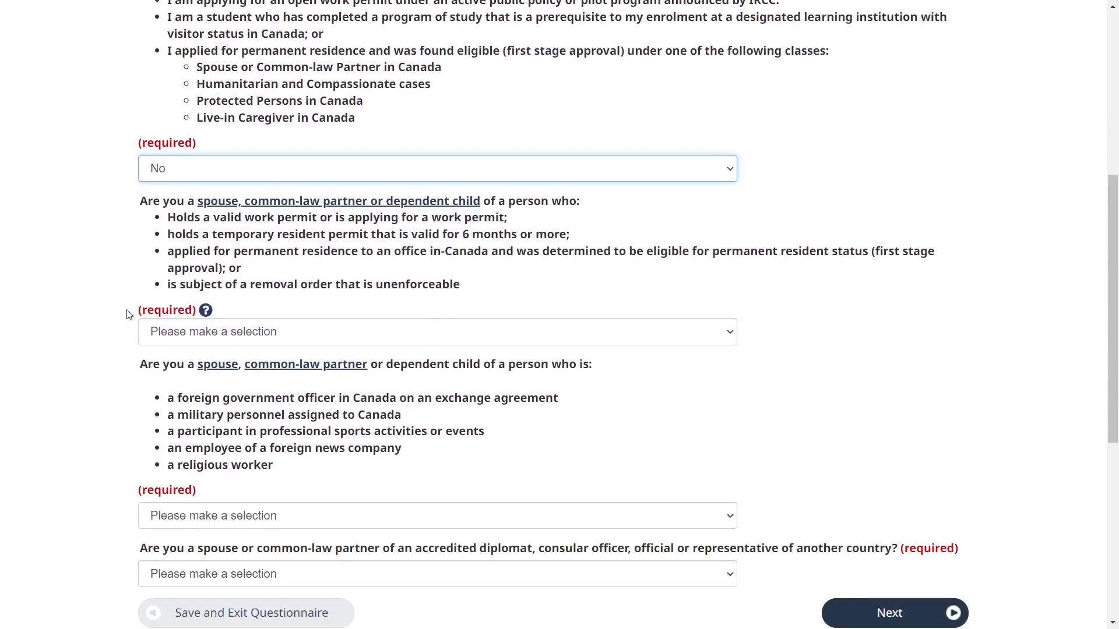
{"action": "left_click_drag", "start_coordinate": [138, 203], "coordinate": [254, 496]}
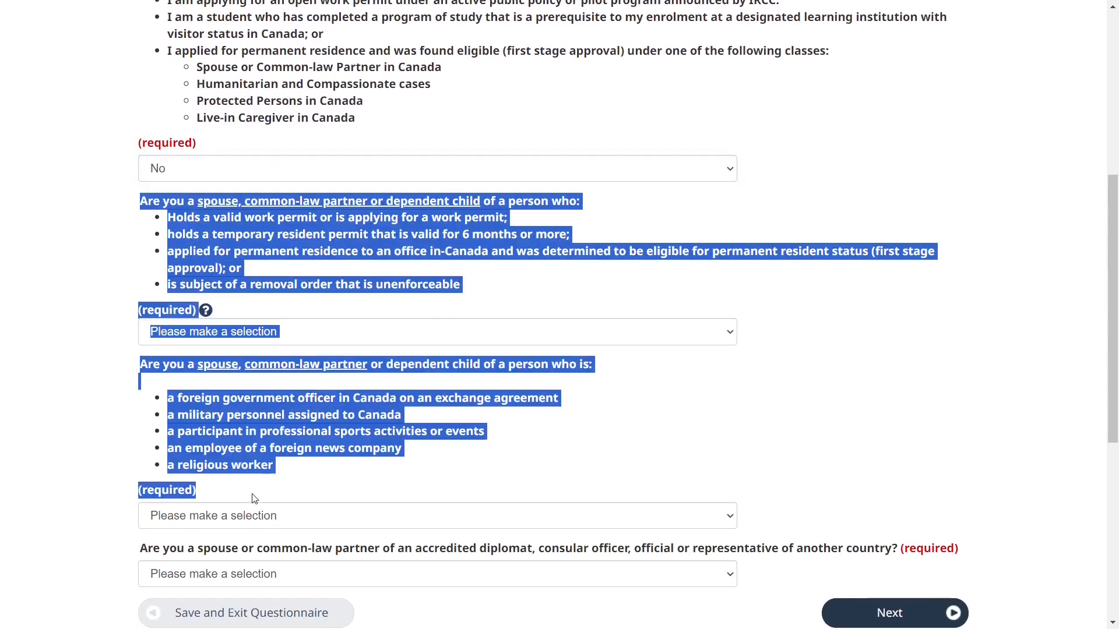
{"action": "left_click", "coordinate": [113, 408]}
{"action": "left_click", "coordinate": [203, 335]}
{"action": "left_click", "coordinate": [178, 379]}
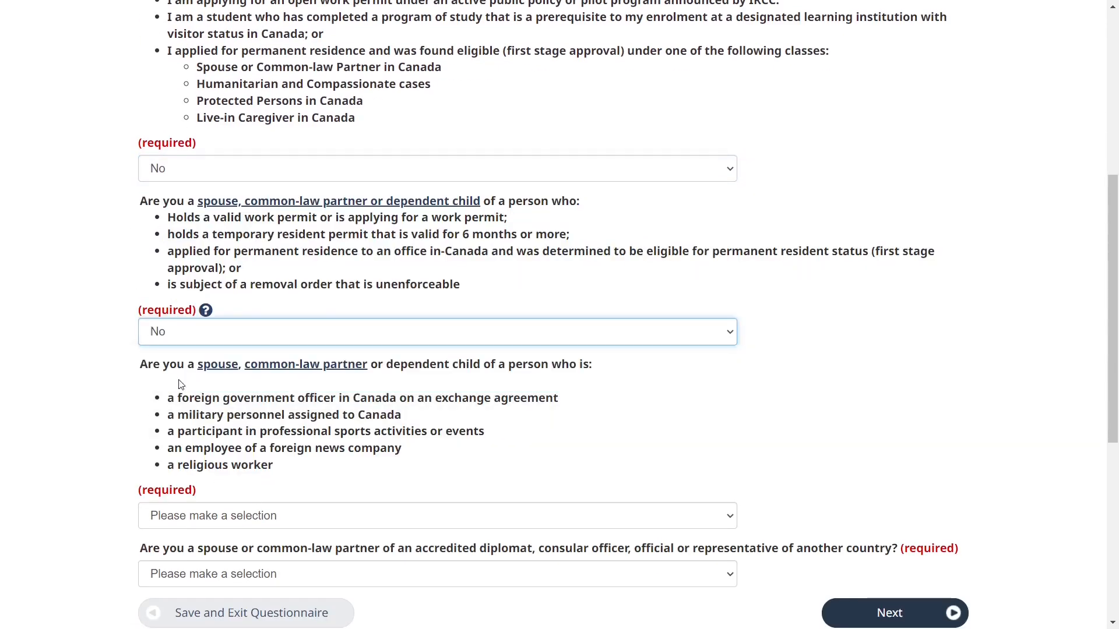
{"action": "left_click", "coordinate": [189, 523]}
{"action": "left_click", "coordinate": [183, 562]}
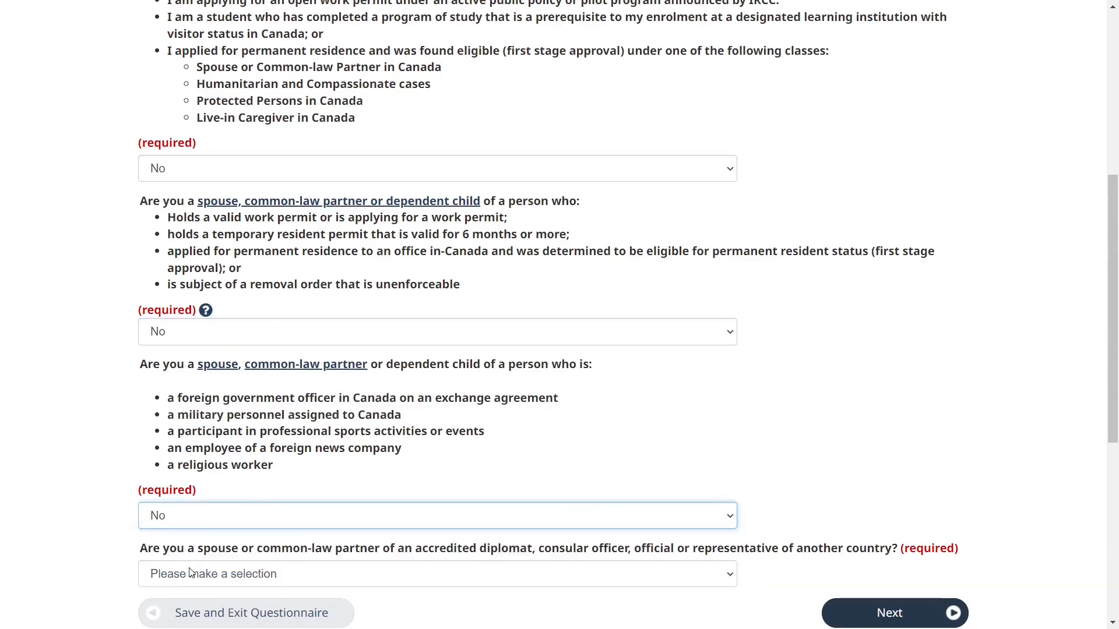
{"action": "left_click", "coordinate": [194, 576]}
{"action": "left_click", "coordinate": [176, 549]}
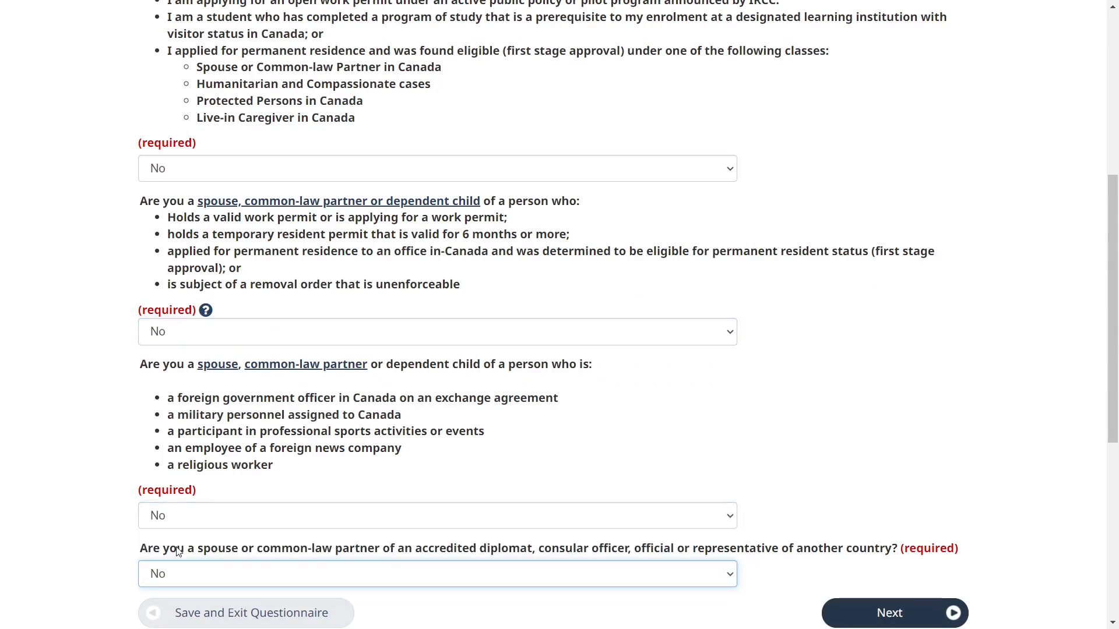
{"action": "scroll", "coordinate": [628, 572], "scroll_direction": "down", "scroll_amount": 3}
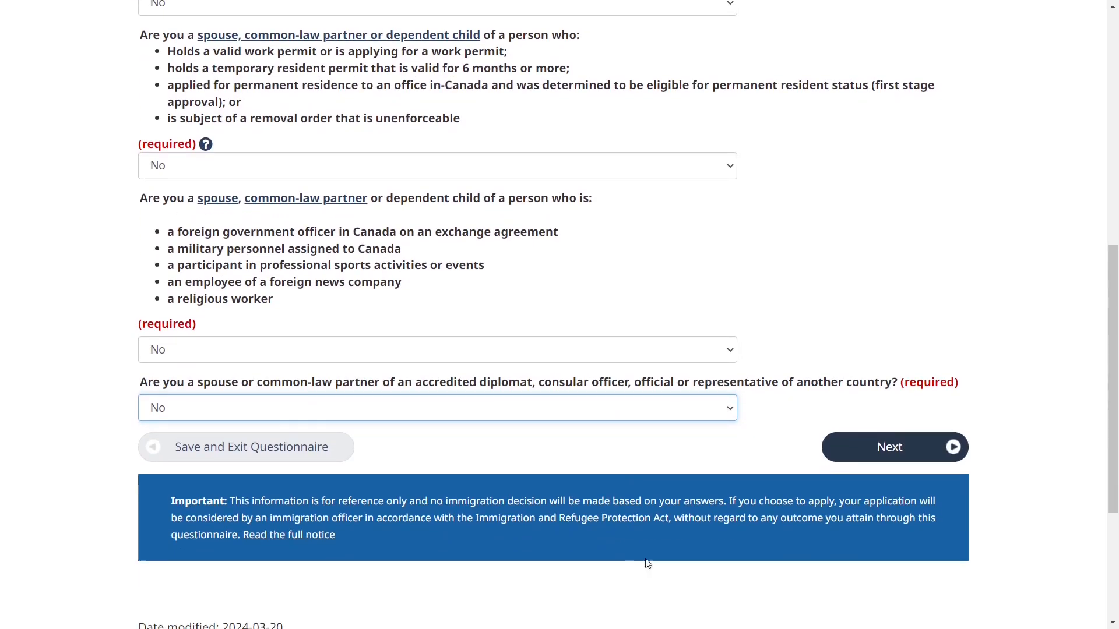
{"action": "left_click", "coordinate": [855, 462]}
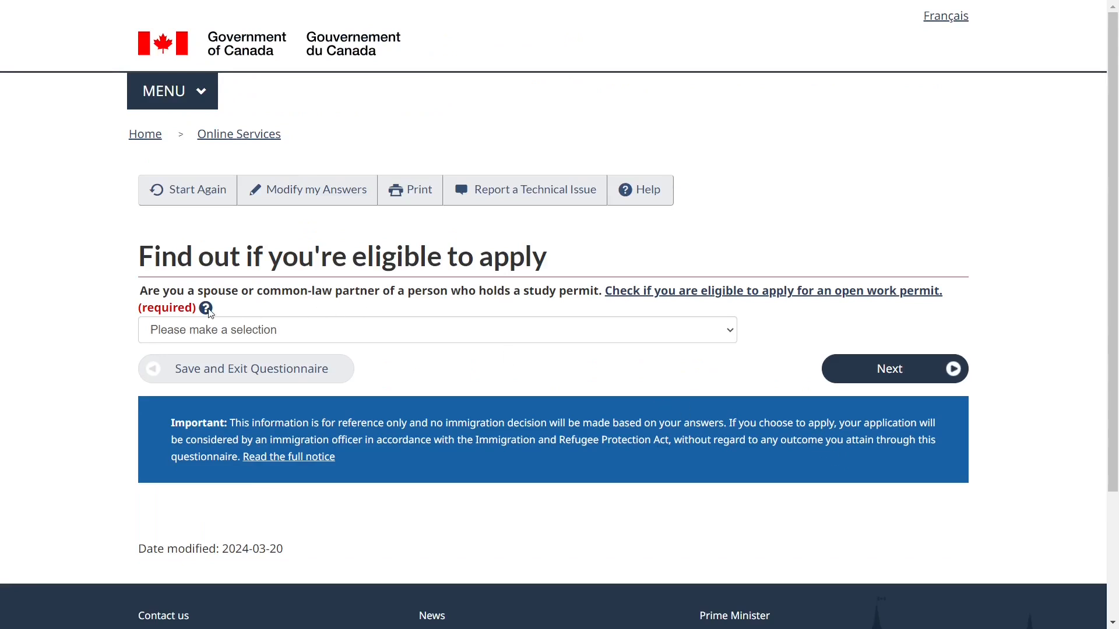
Answer No to the study-permit-holder spouse question and continue.
{"action": "left_click_drag", "start_coordinate": [135, 294], "coordinate": [599, 296]}
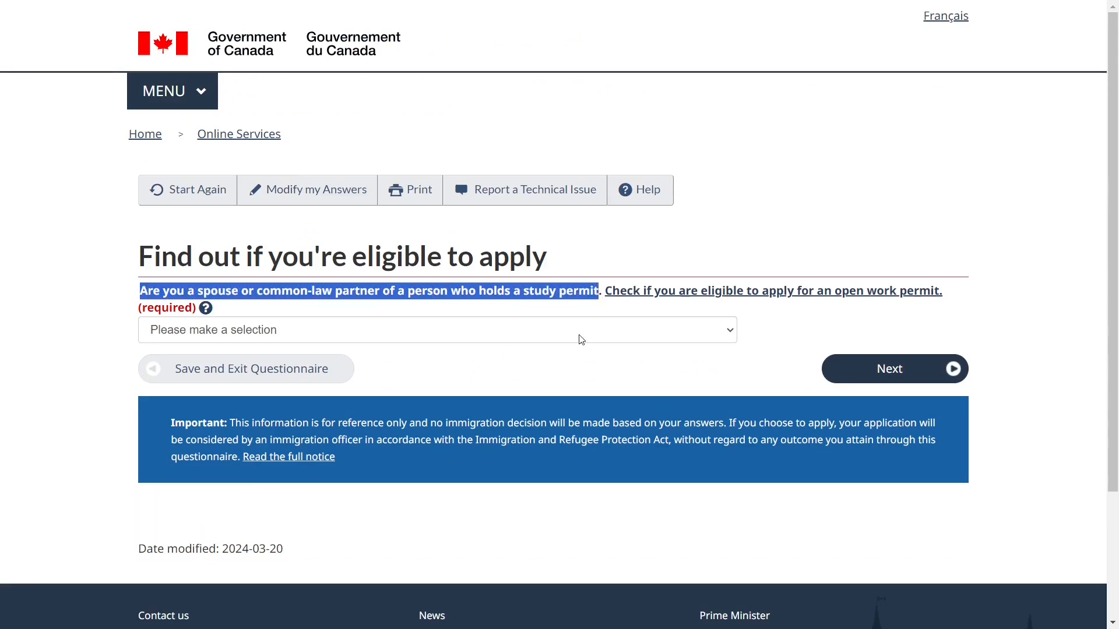
{"action": "left_click", "coordinate": [565, 380]}
{"action": "left_click", "coordinate": [522, 334]}
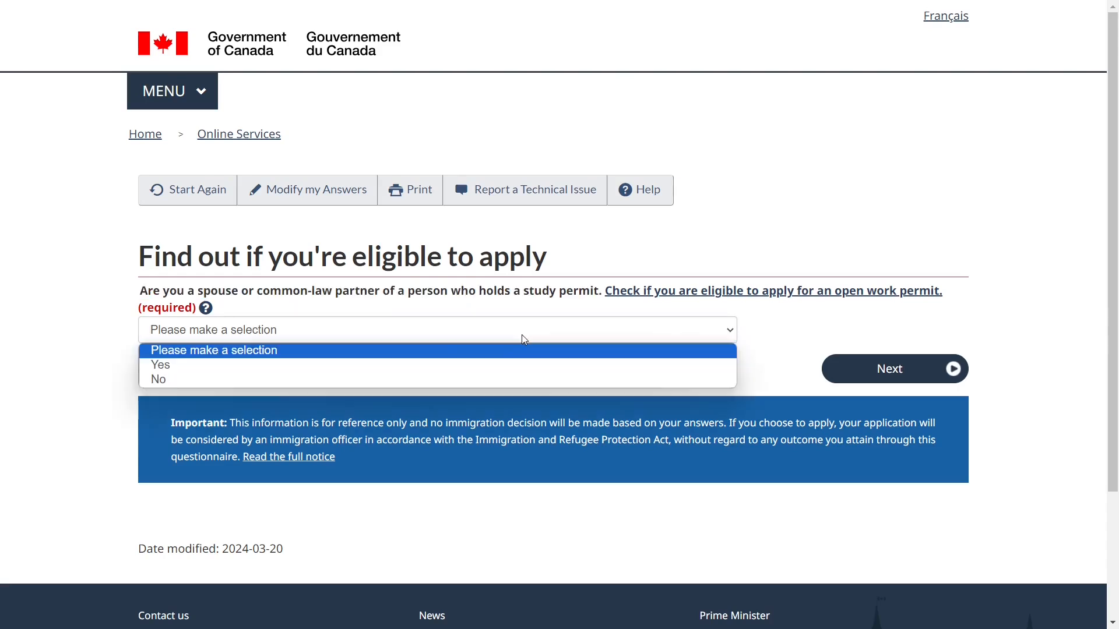
{"action": "left_click", "coordinate": [474, 383]}
{"action": "left_click", "coordinate": [853, 370]}
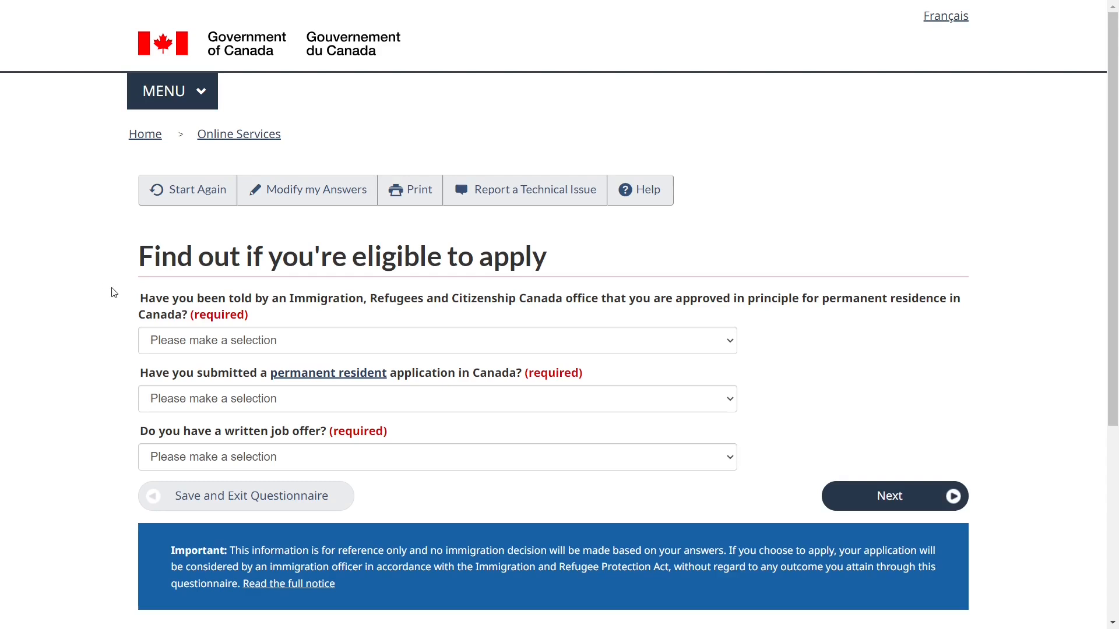
Answer No to the approved-in-principle and submitted PR application questions.
{"action": "left_click_drag", "start_coordinate": [140, 300], "coordinate": [958, 305]}
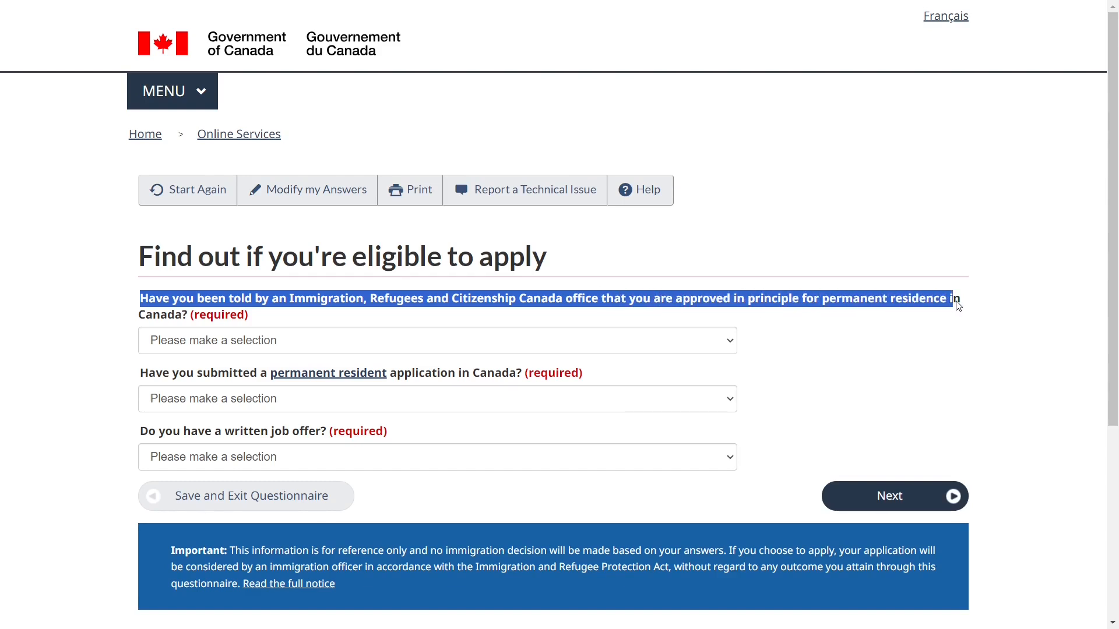
{"action": "left_click", "coordinate": [777, 357]}
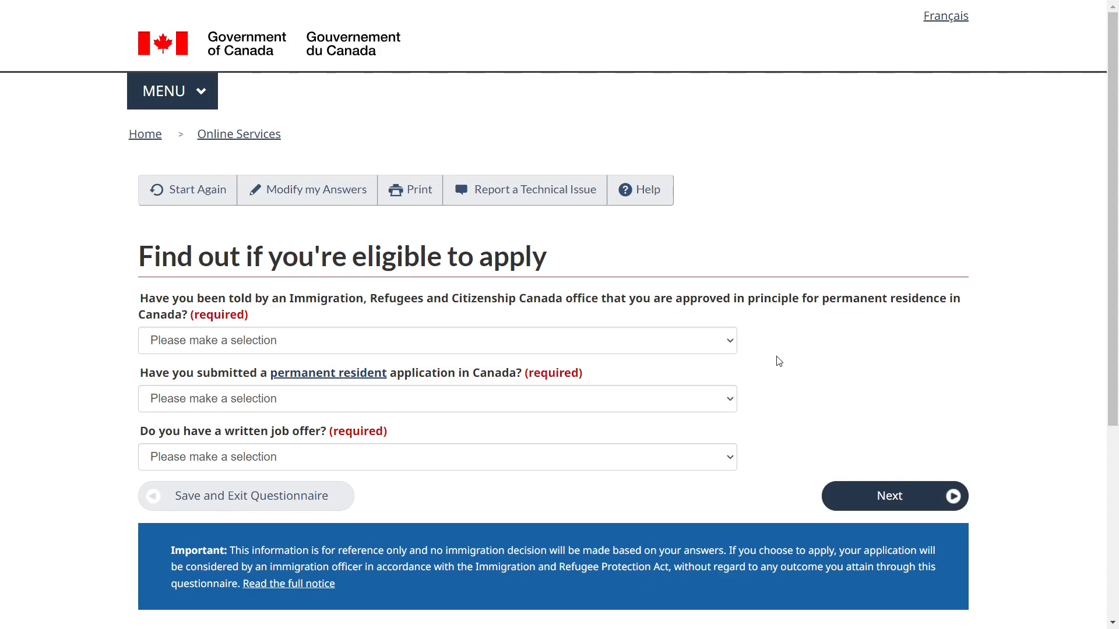
{"action": "left_click", "coordinate": [697, 338]}
{"action": "left_click", "coordinate": [600, 391]}
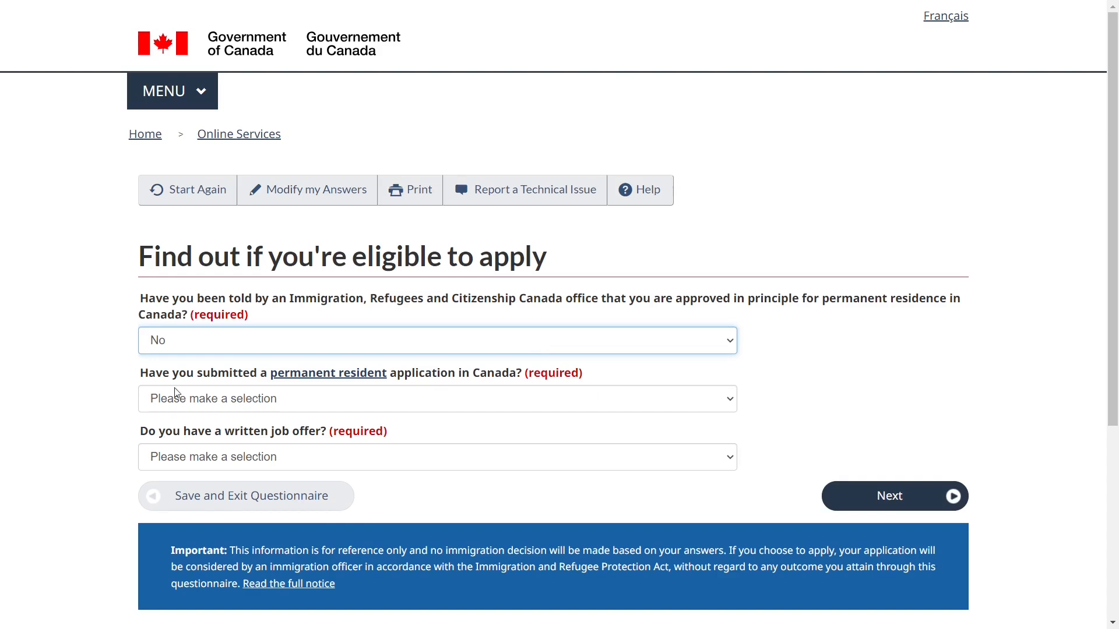
{"action": "left_click_drag", "start_coordinate": [141, 377], "coordinate": [524, 374]}
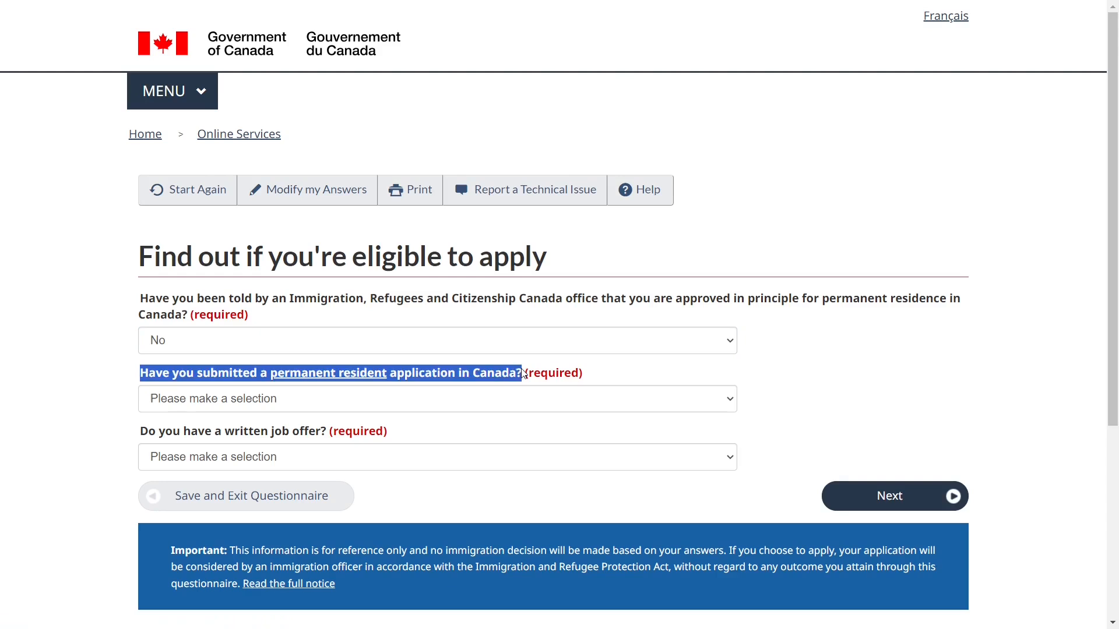
{"action": "left_click", "coordinate": [705, 381]}
{"action": "left_click", "coordinate": [679, 403]}
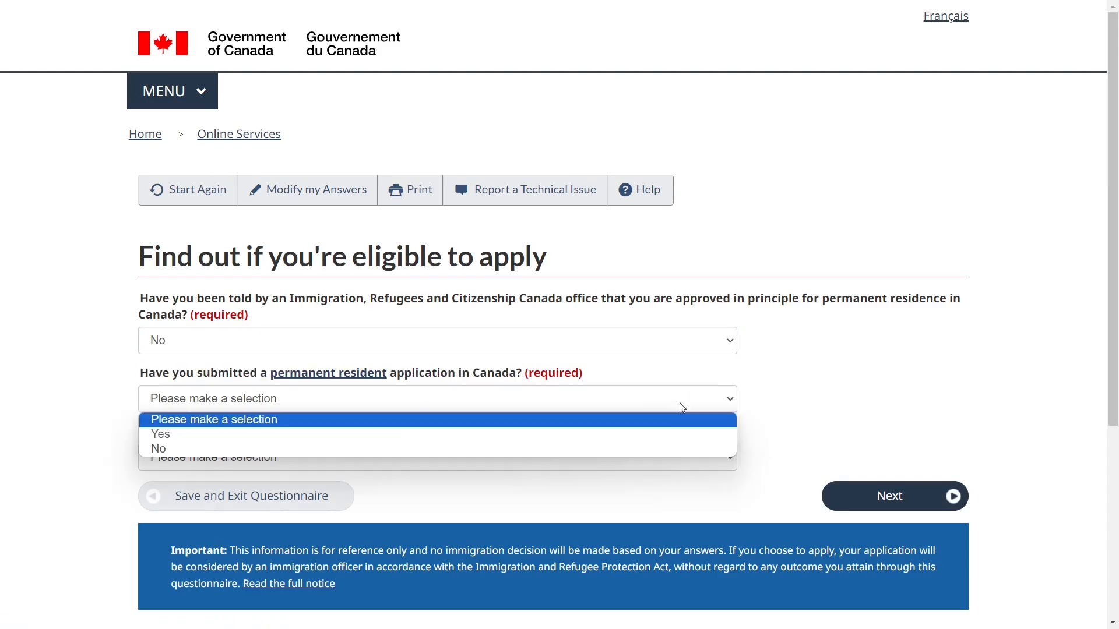
{"action": "left_click", "coordinate": [588, 449]}
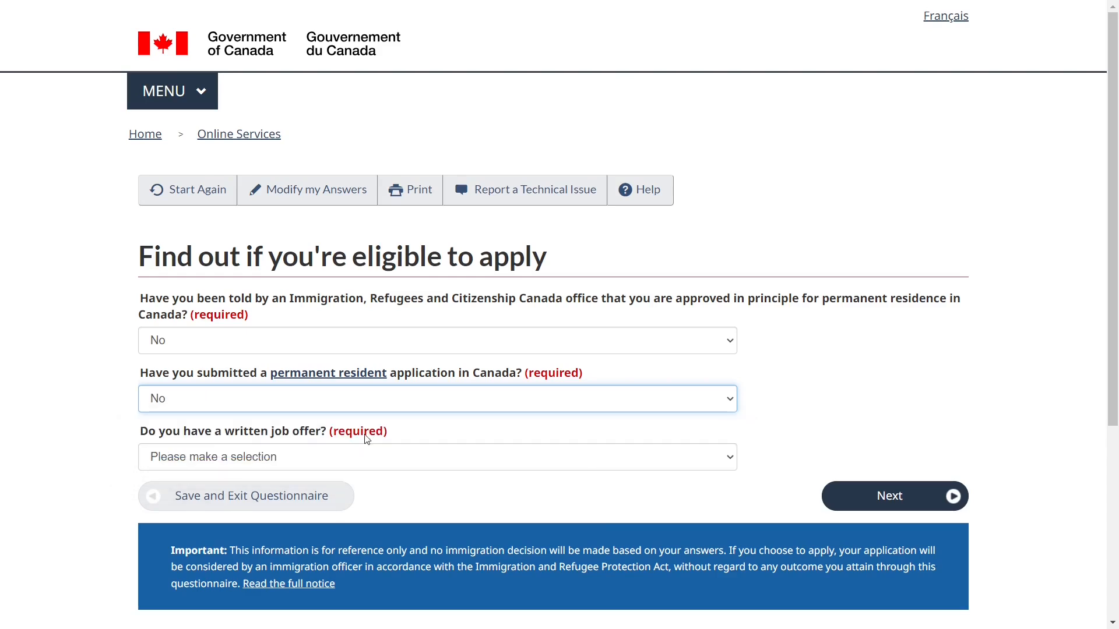
Answer No to the written job offer question and submit.
{"action": "left_click_drag", "start_coordinate": [139, 436], "coordinate": [335, 435]}
{"action": "left_click", "coordinate": [96, 437]}
{"action": "scroll", "coordinate": [98, 439], "scroll_direction": "down", "scroll_amount": 2}
{"action": "left_click_drag", "start_coordinate": [138, 345], "coordinate": [329, 342]}
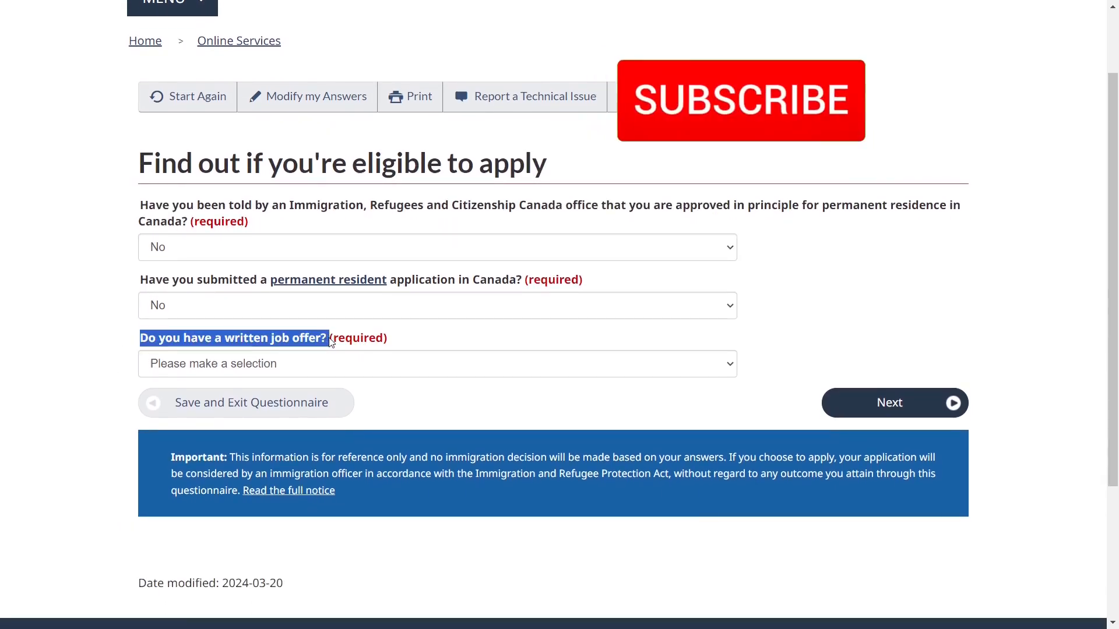
{"action": "left_click", "coordinate": [82, 381]}
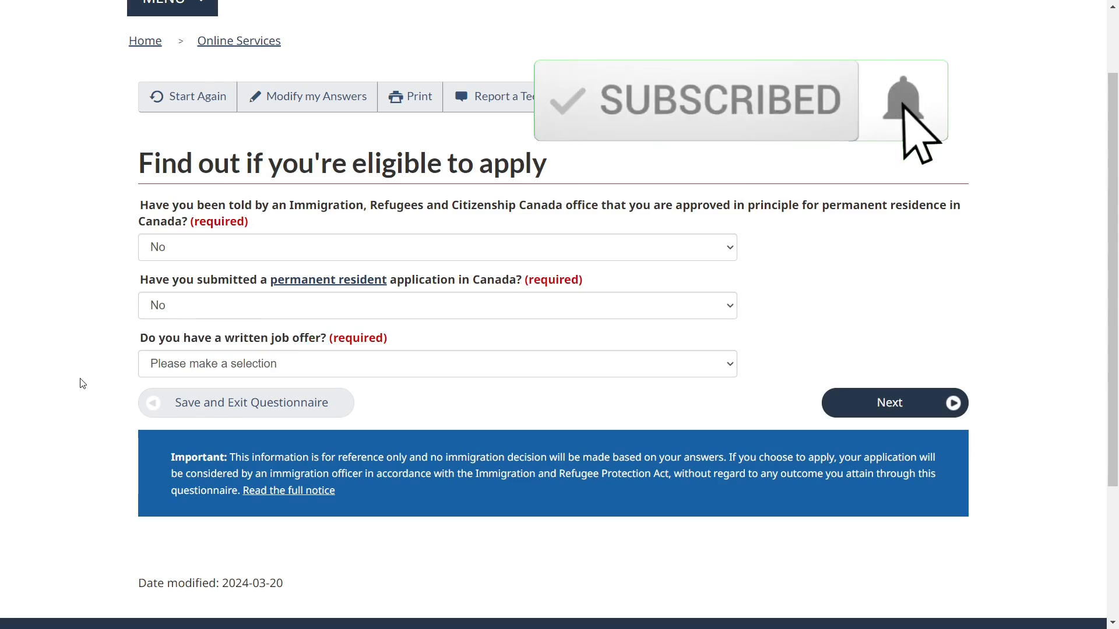
{"action": "left_click", "coordinate": [182, 365]}
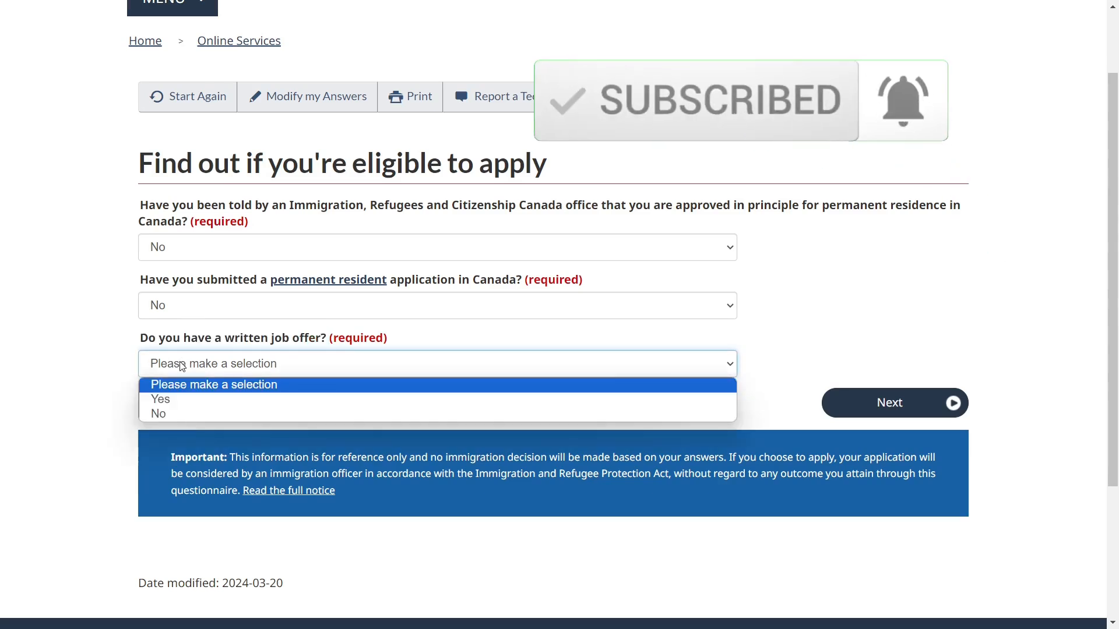
{"action": "left_click", "coordinate": [175, 411]}
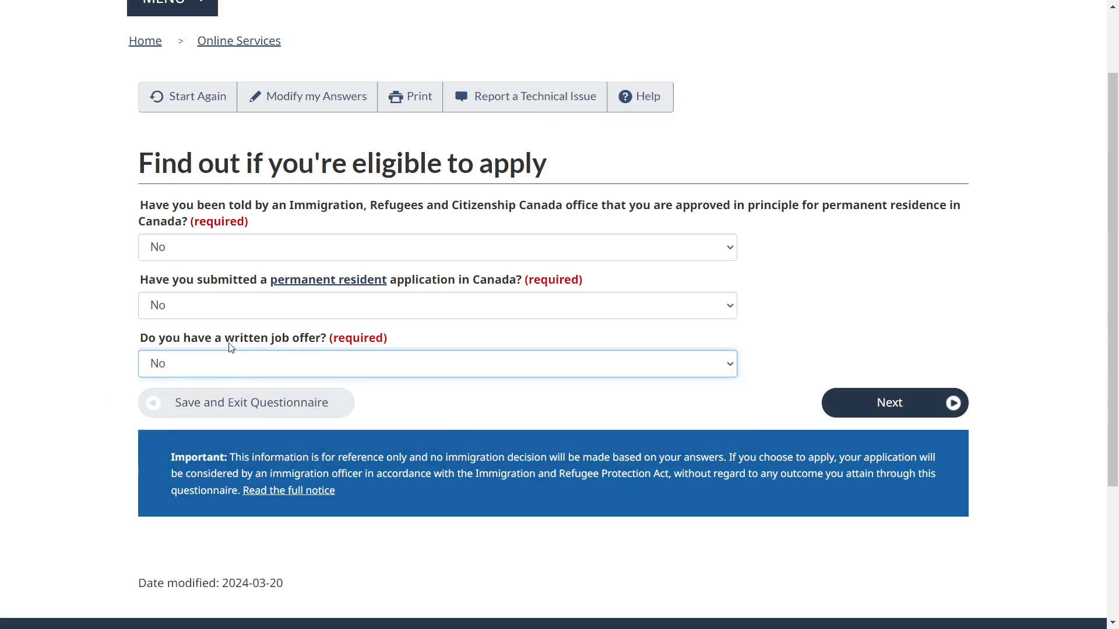
{"action": "left_click_drag", "start_coordinate": [228, 342], "coordinate": [335, 341]}
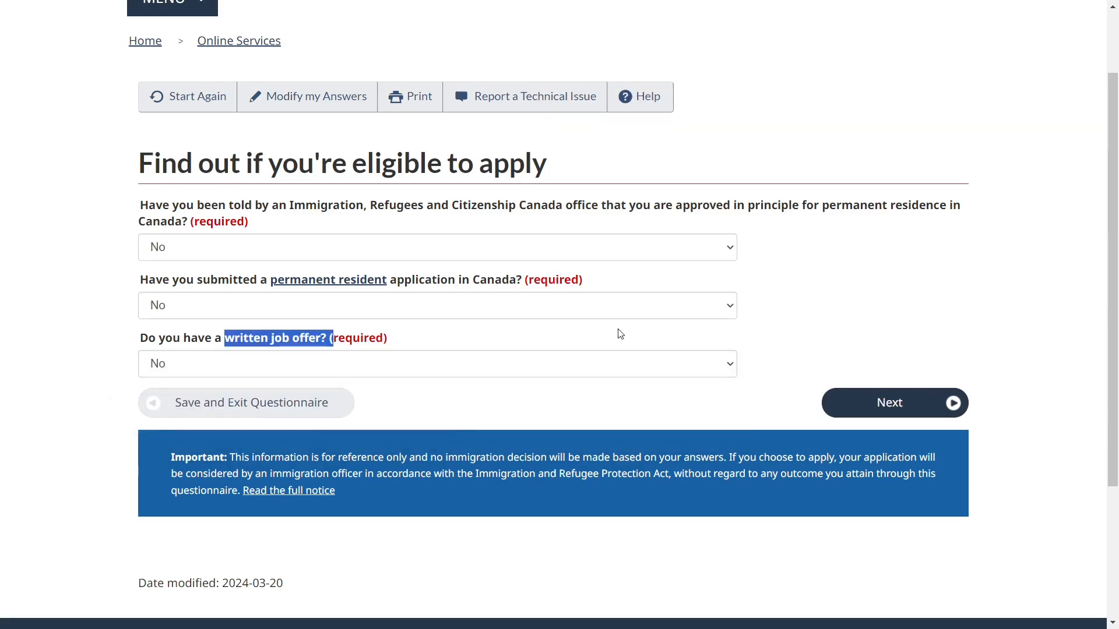
{"action": "left_click", "coordinate": [764, 346]}
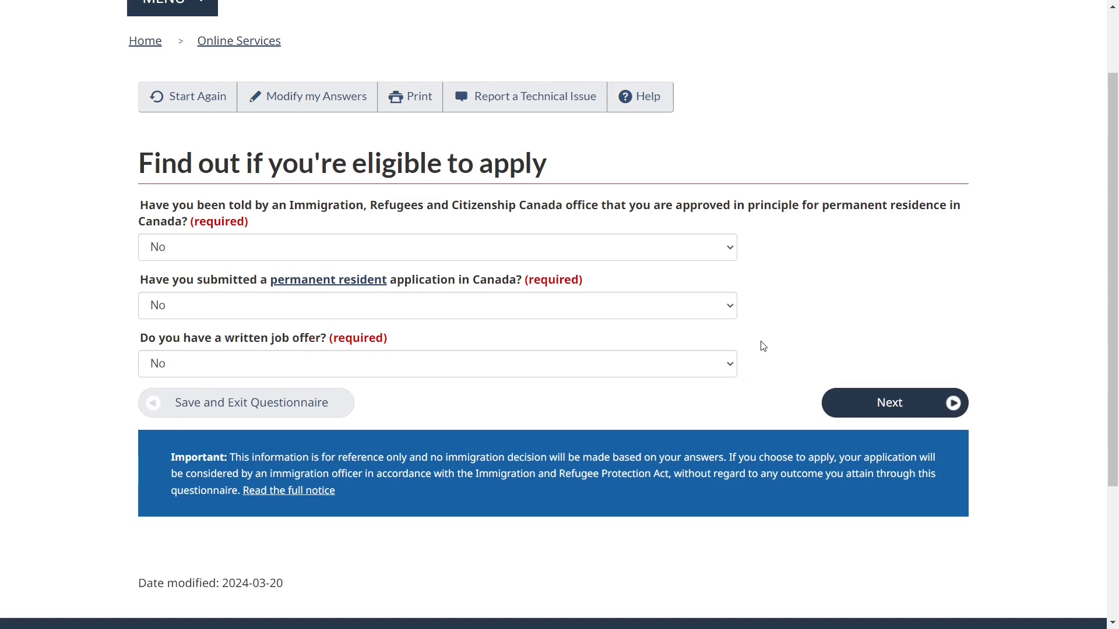
{"action": "left_click", "coordinate": [867, 406]}
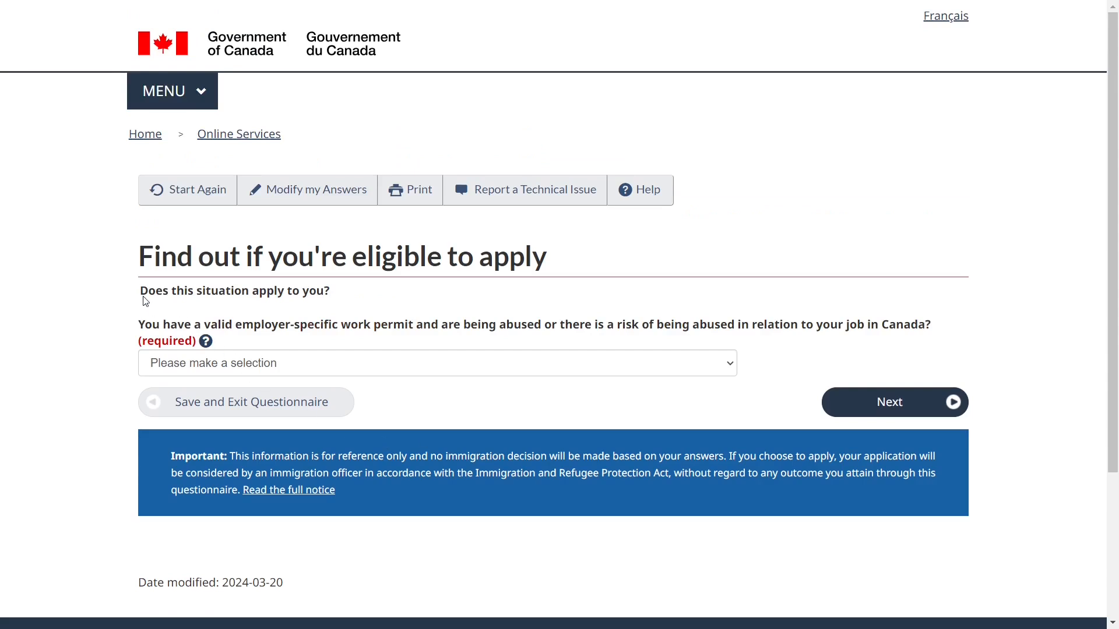
Answer No to the employer-specific work permit question and continue.
{"action": "left_click_drag", "start_coordinate": [142, 294], "coordinate": [316, 299]}
{"action": "left_click", "coordinate": [134, 327]}
{"action": "left_click_drag", "start_coordinate": [136, 327], "coordinate": [597, 327]}
{"action": "left_click", "coordinate": [693, 315]}
{"action": "left_click_drag", "start_coordinate": [693, 316], "coordinate": [942, 330]}
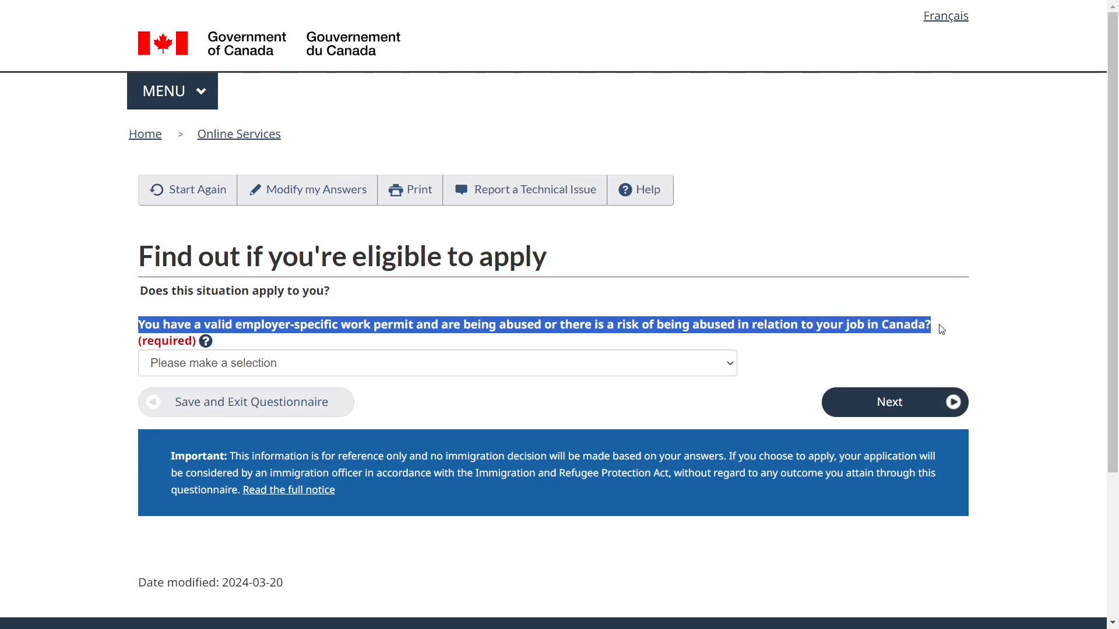
{"action": "left_click", "coordinate": [430, 312]}
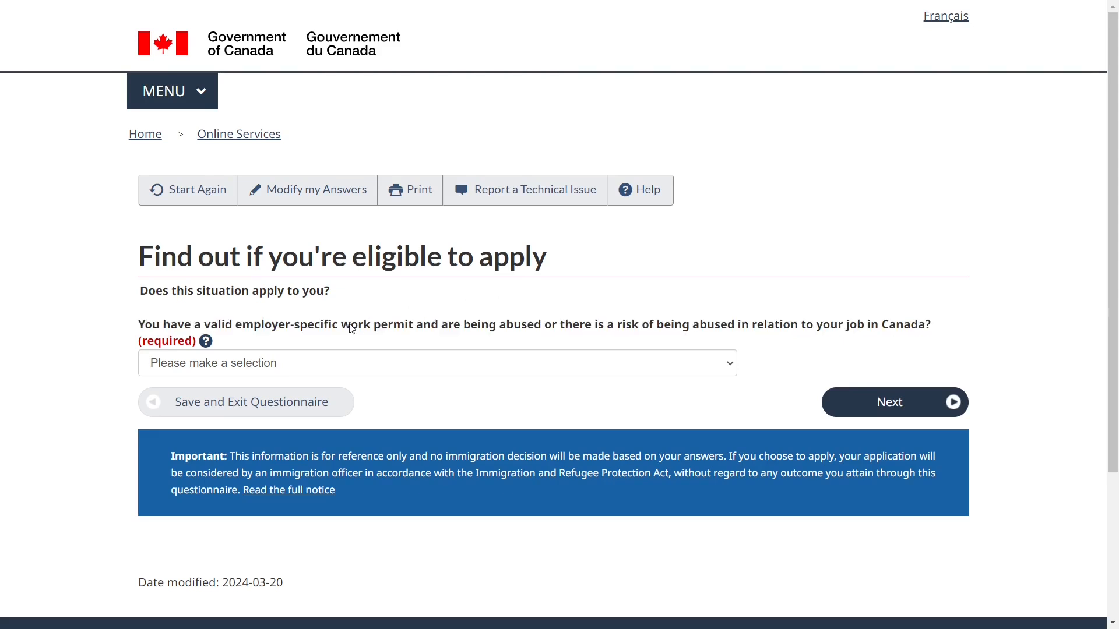
{"action": "left_click_drag", "start_coordinate": [233, 326], "coordinate": [416, 330]}
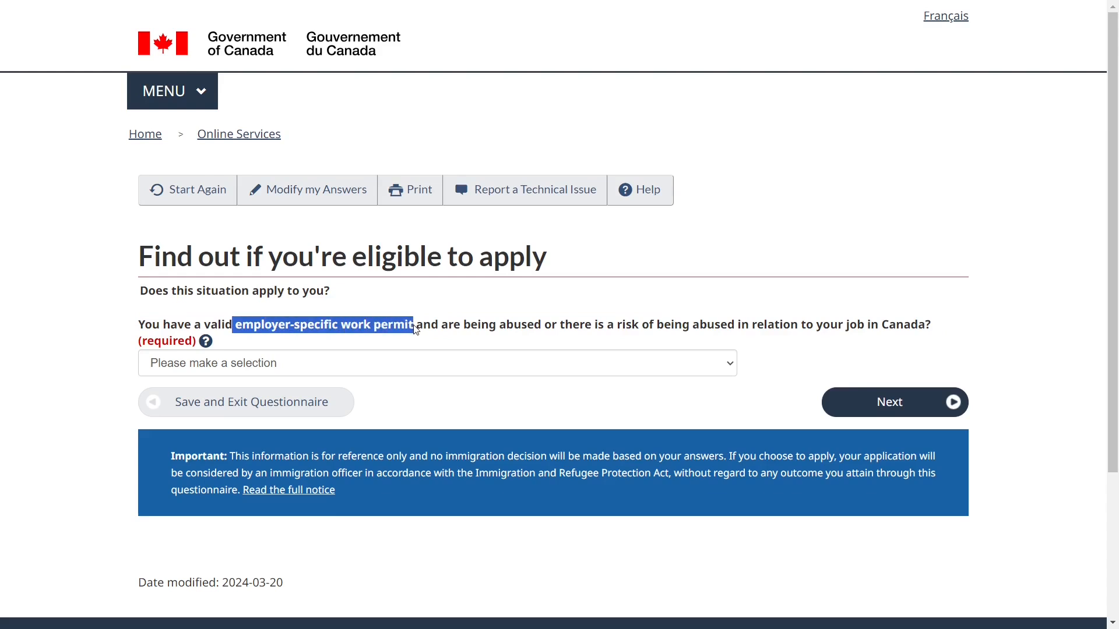
{"action": "left_click", "coordinate": [373, 366]}
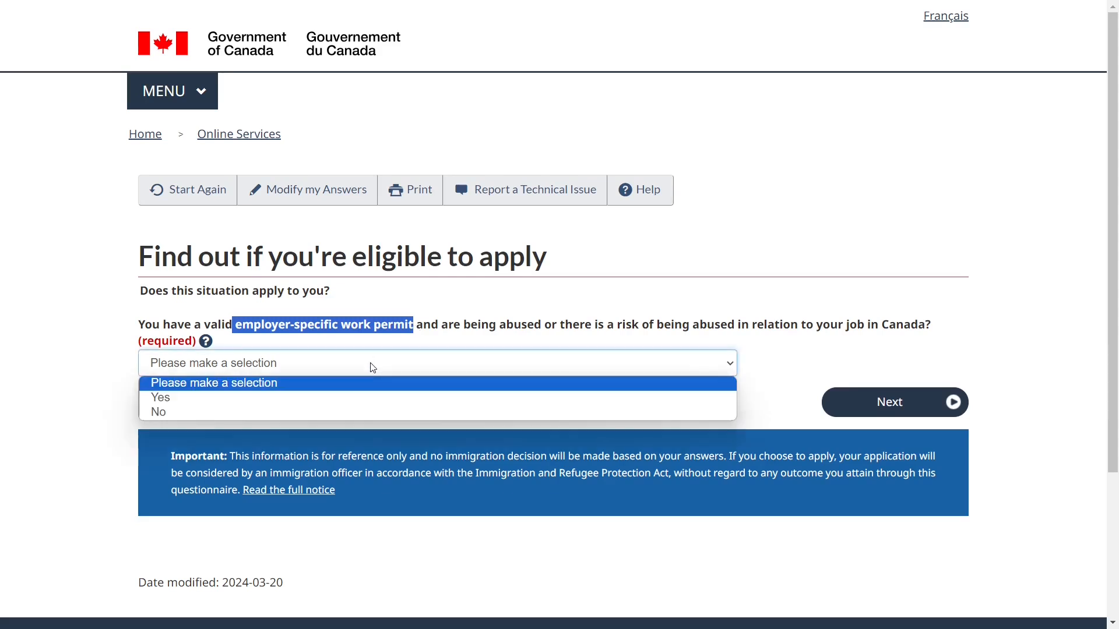
{"action": "left_click", "coordinate": [323, 410]}
{"action": "left_click", "coordinate": [710, 398]}
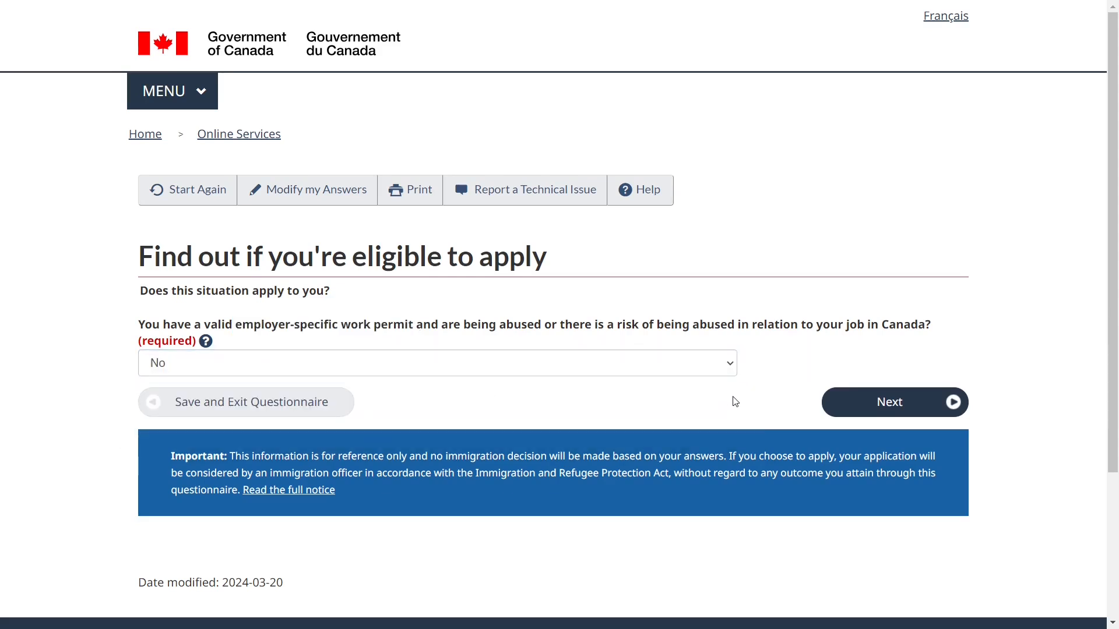
{"action": "left_click", "coordinate": [857, 401]}
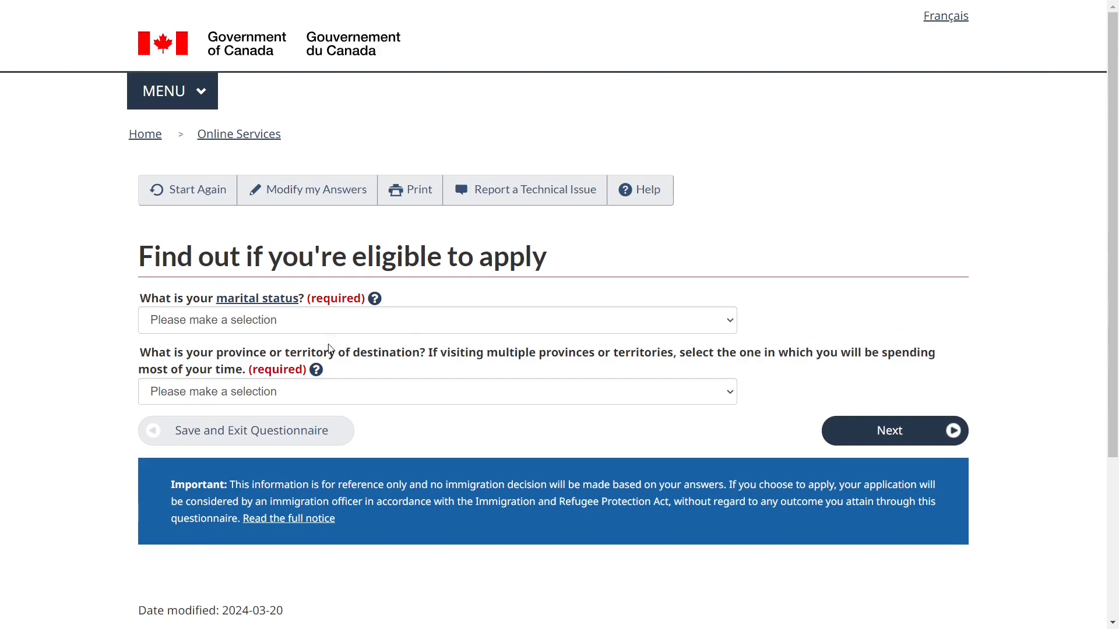
Set marital status to Never Married/Single and destination province to Ontario, then submit.
{"action": "left_click_drag", "start_coordinate": [141, 300], "coordinate": [305, 300]}
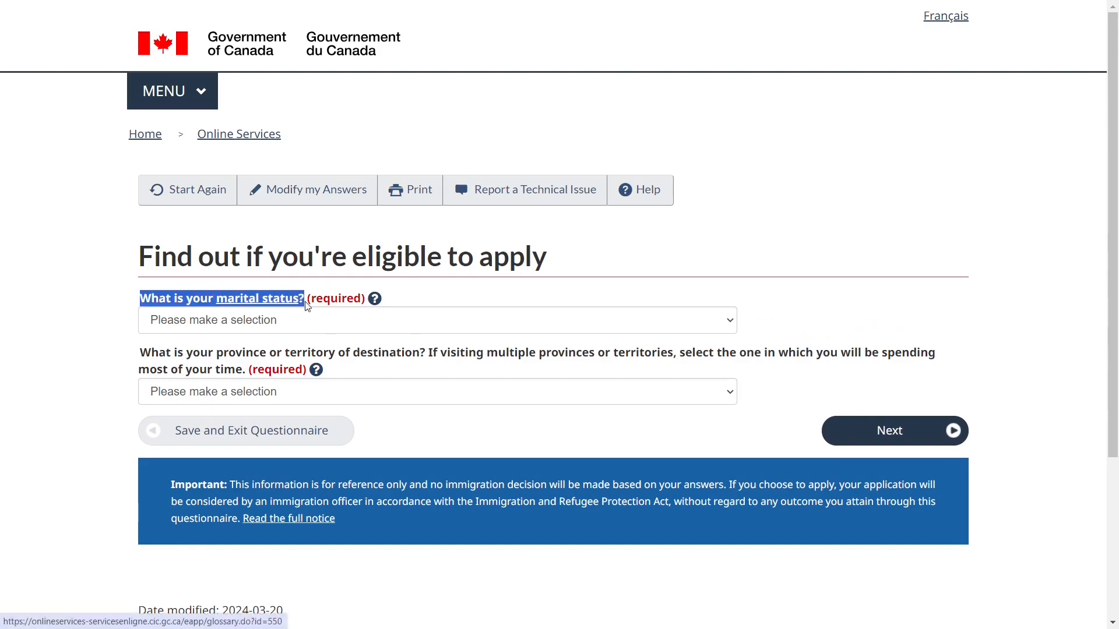
{"action": "left_click", "coordinate": [418, 304]}
{"action": "left_click", "coordinate": [393, 321]}
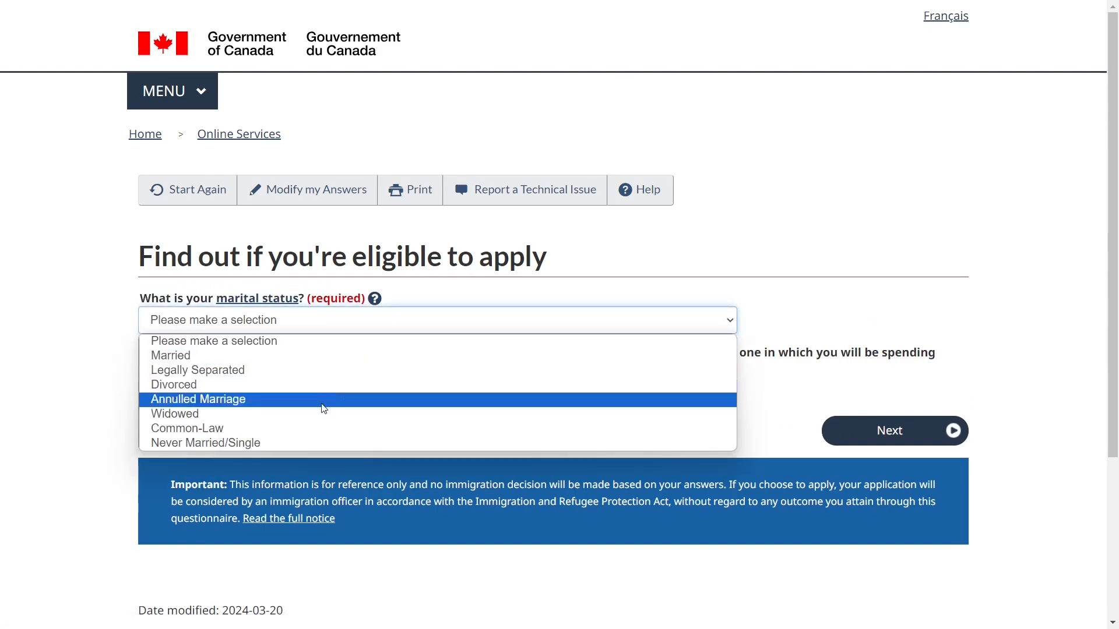
{"action": "left_click", "coordinate": [299, 445]}
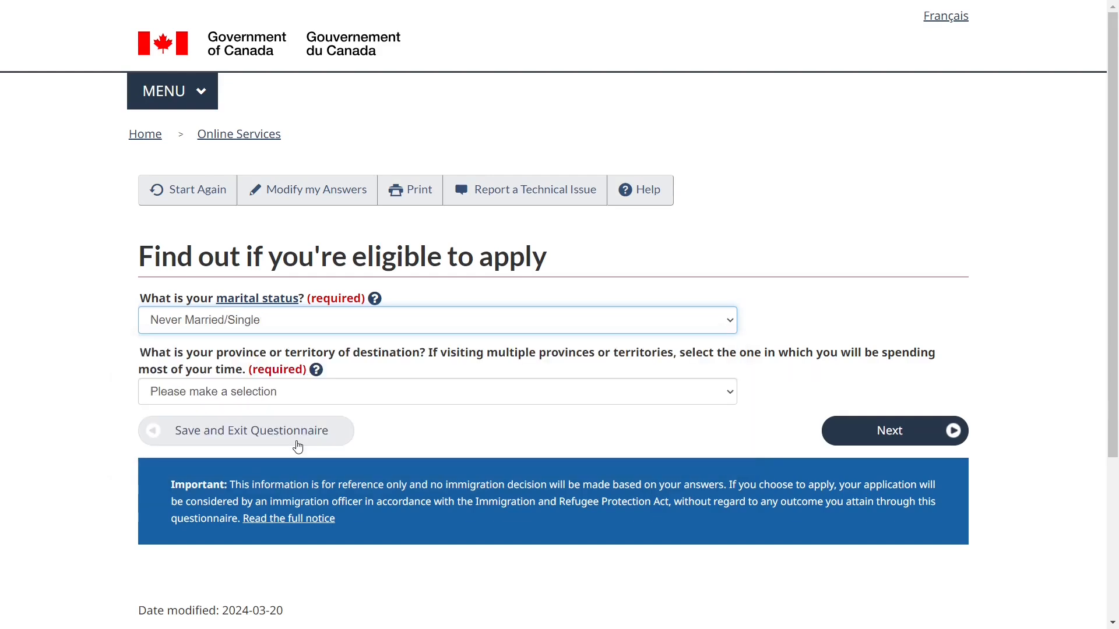
{"action": "left_click_drag", "start_coordinate": [142, 356], "coordinate": [806, 385]}
{"action": "left_click", "coordinate": [722, 392]}
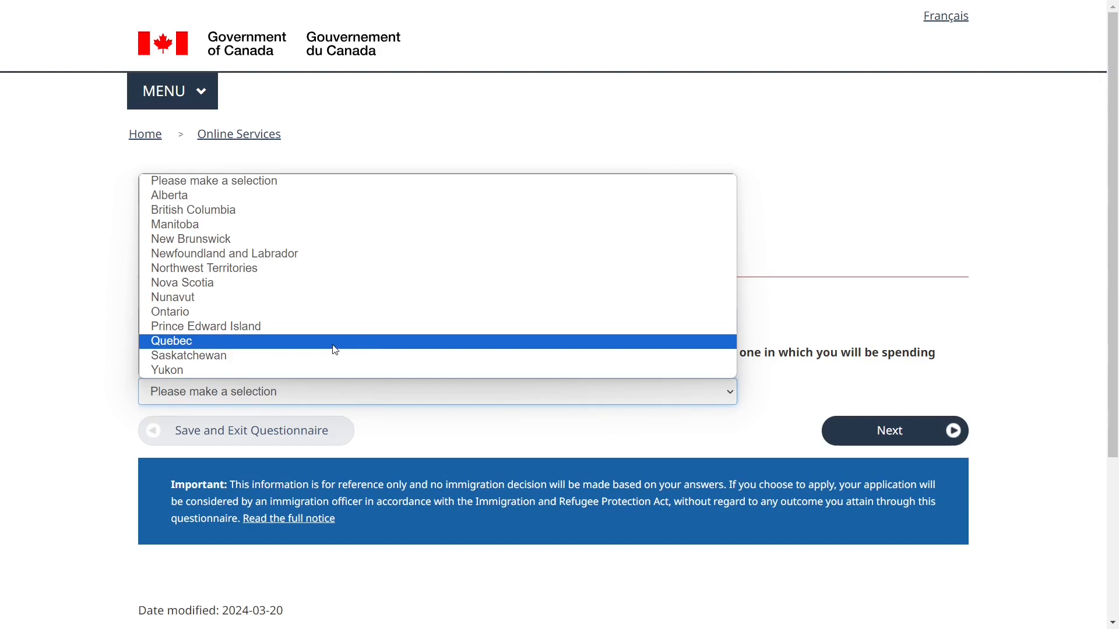
{"action": "left_click", "coordinate": [274, 315]}
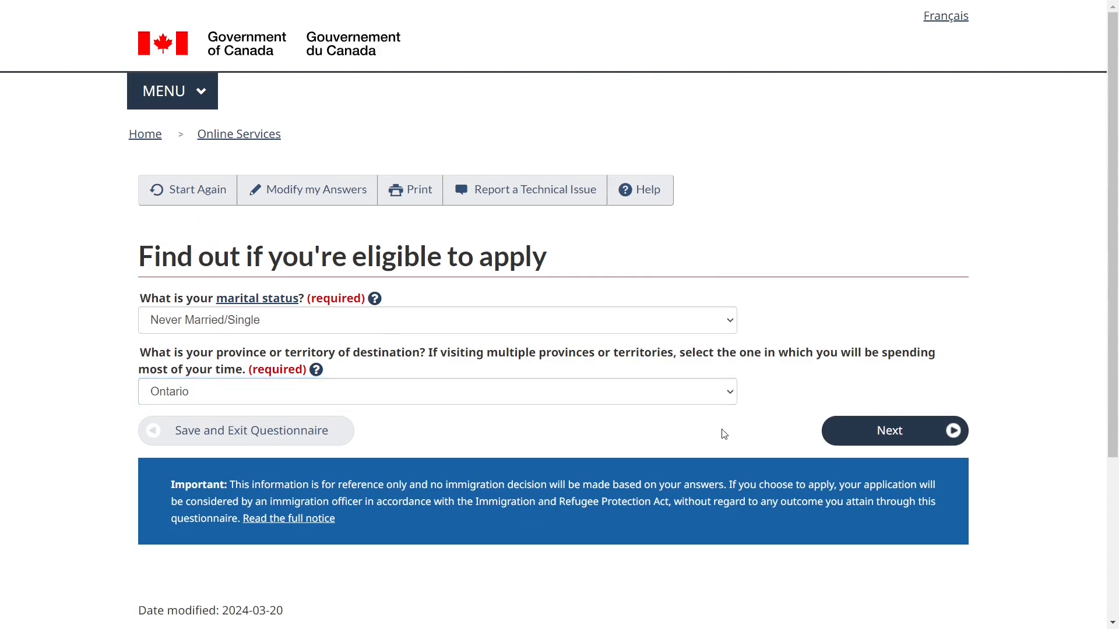
{"action": "left_click", "coordinate": [860, 428]}
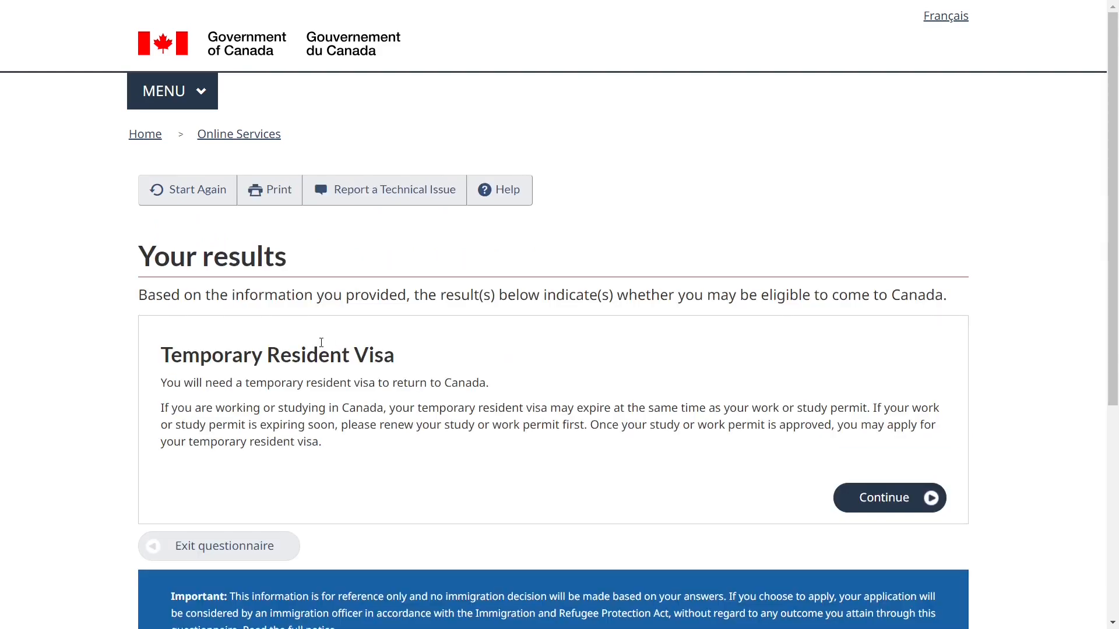
Review the Temporary Resident Visa result and continue to the personal checklist setup.
{"action": "scroll", "coordinate": [321, 342], "scroll_direction": "down", "scroll_amount": 1}
{"action": "left_click_drag", "start_coordinate": [139, 269], "coordinate": [699, 256]}
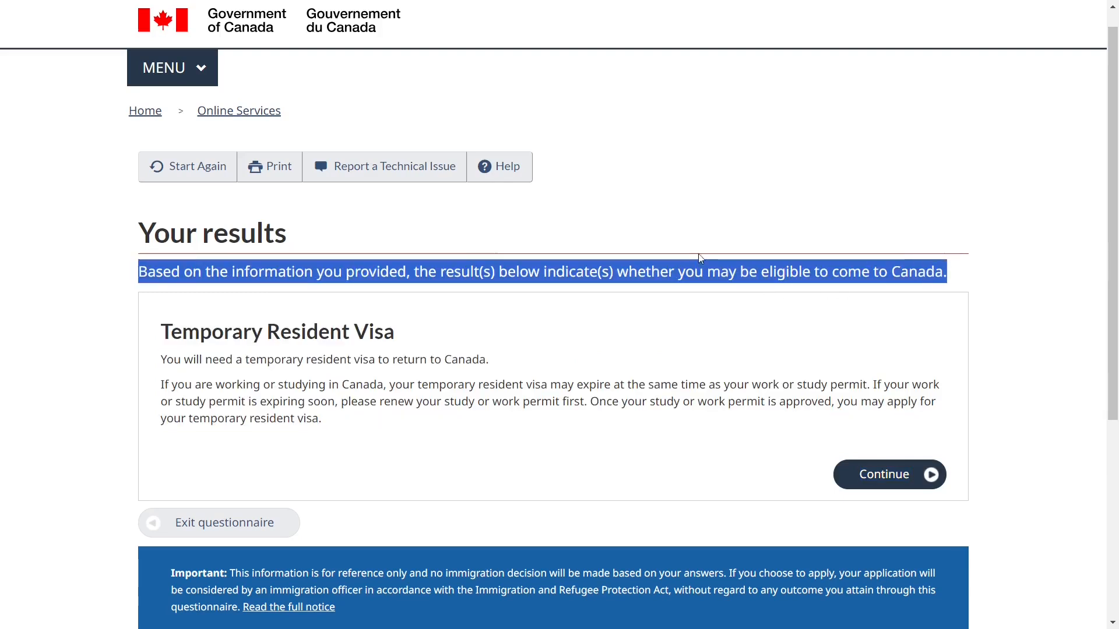
{"action": "triple_click", "coordinate": [261, 328]}
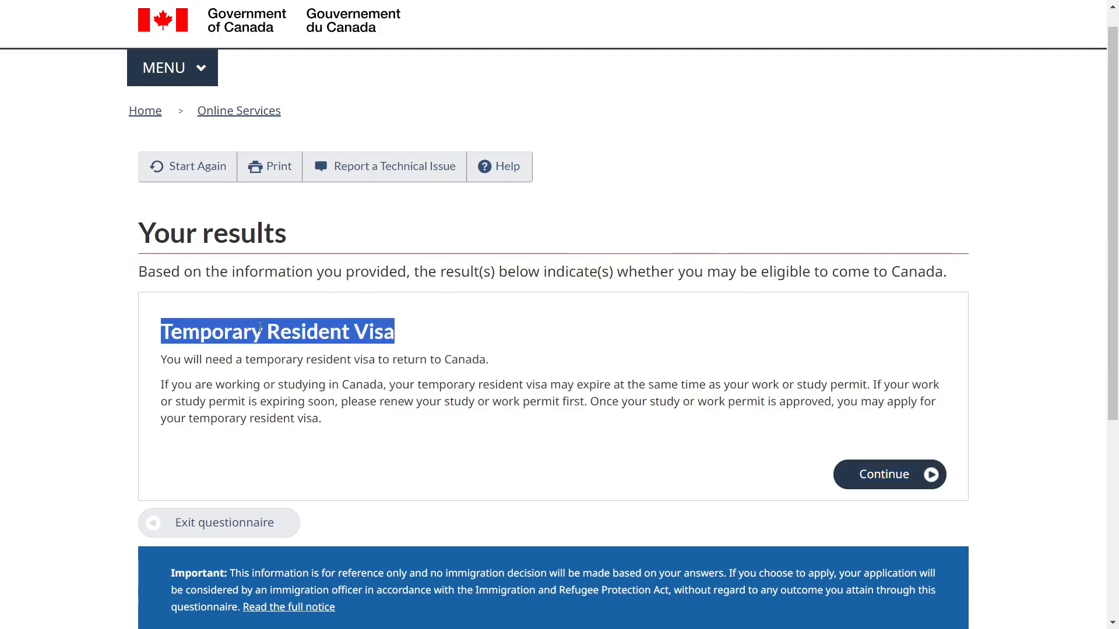
{"action": "left_click", "coordinate": [229, 362]}
{"action": "left_click_drag", "start_coordinate": [154, 361], "coordinate": [489, 359]}
{"action": "left_click", "coordinate": [545, 448]}
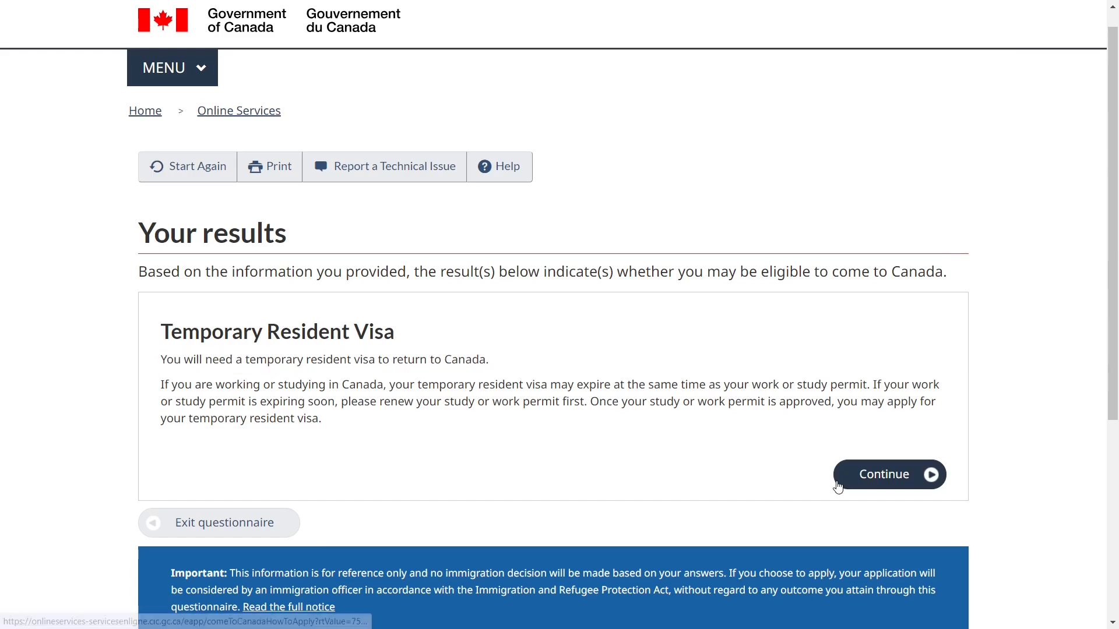
{"action": "left_click", "coordinate": [871, 474]}
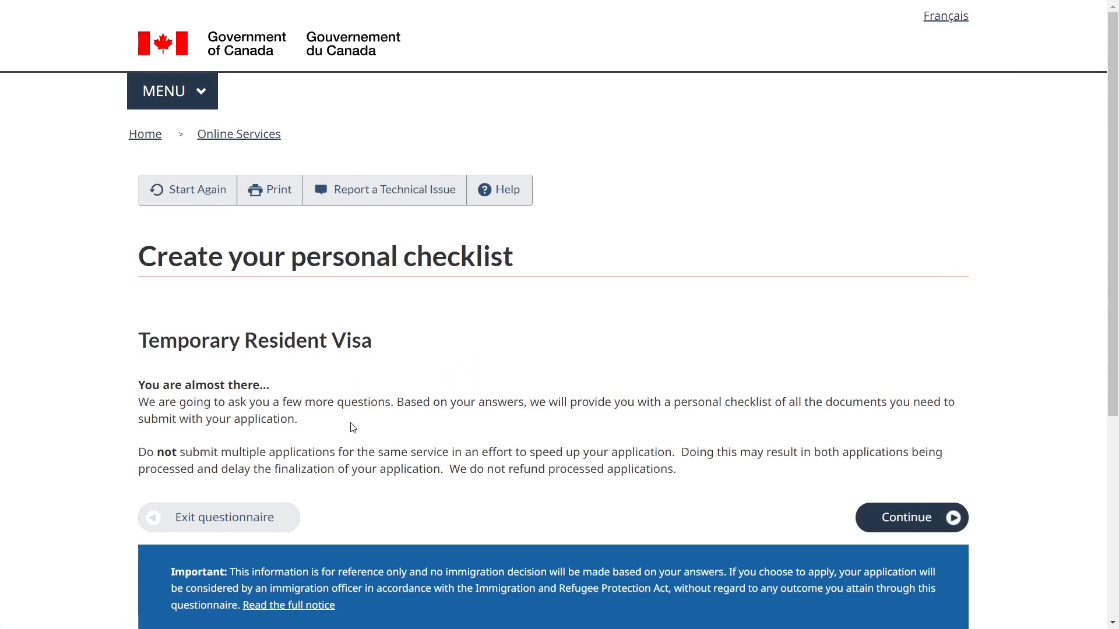
Read through the Create your personal checklist introduction page.
{"action": "left_click_drag", "start_coordinate": [138, 256], "coordinate": [520, 274]}
{"action": "left_click", "coordinate": [415, 435]}
{"action": "scroll", "coordinate": [415, 435], "scroll_direction": "down", "scroll_amount": 1}
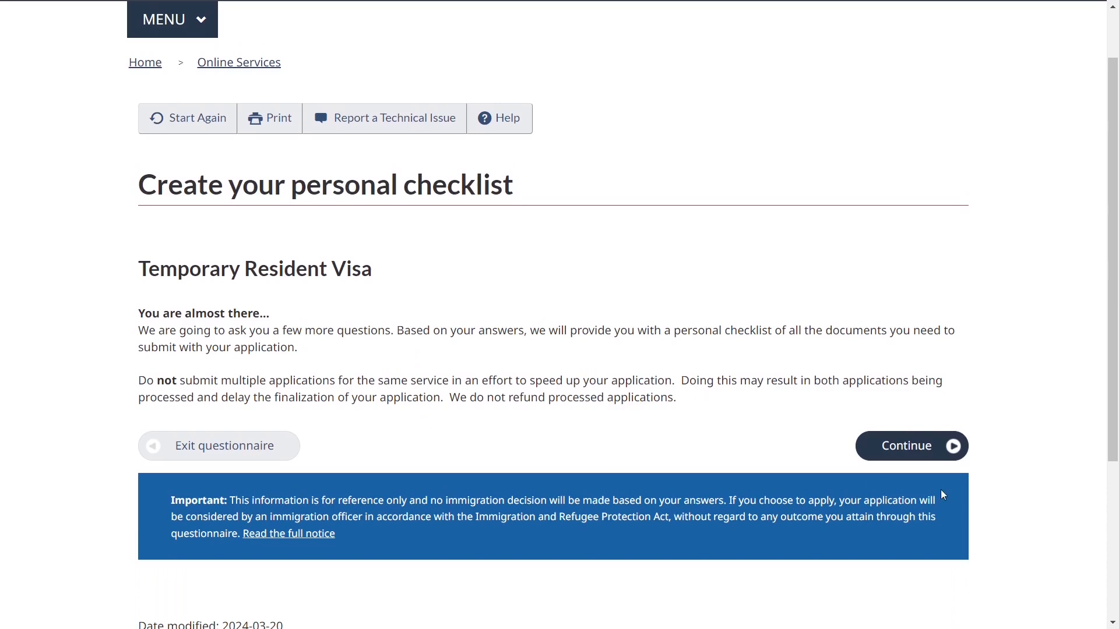
Start the checklist questions and choose 'I have an open work permit' as the situation.
{"action": "left_click", "coordinate": [910, 437]}
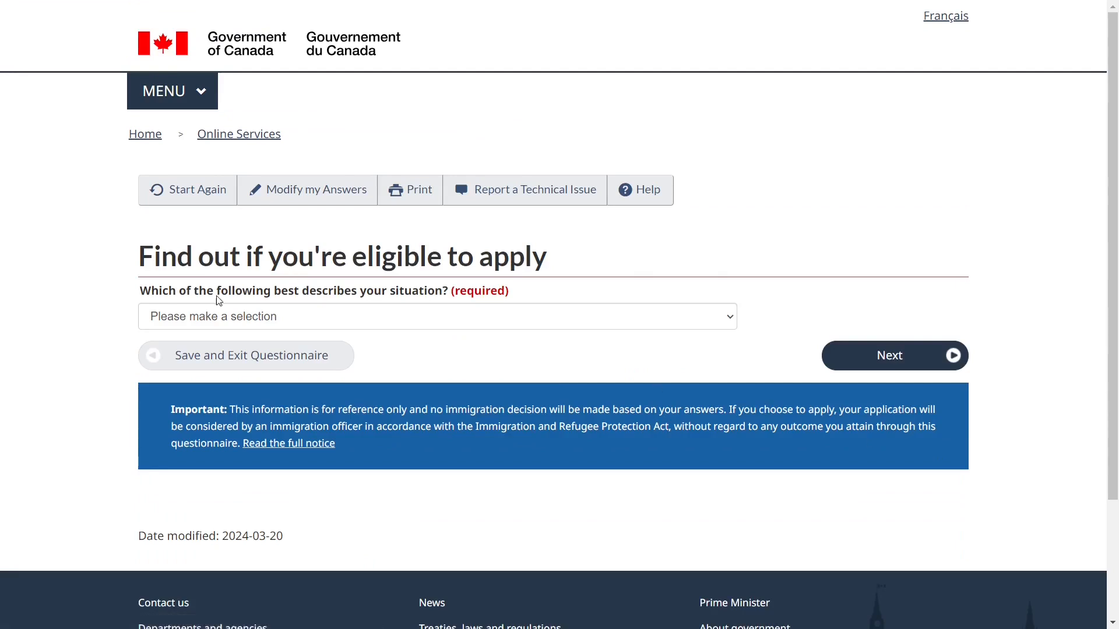
{"action": "left_click_drag", "start_coordinate": [142, 295], "coordinate": [450, 294]}
{"action": "left_click", "coordinate": [448, 356]}
{"action": "left_click", "coordinate": [492, 320]}
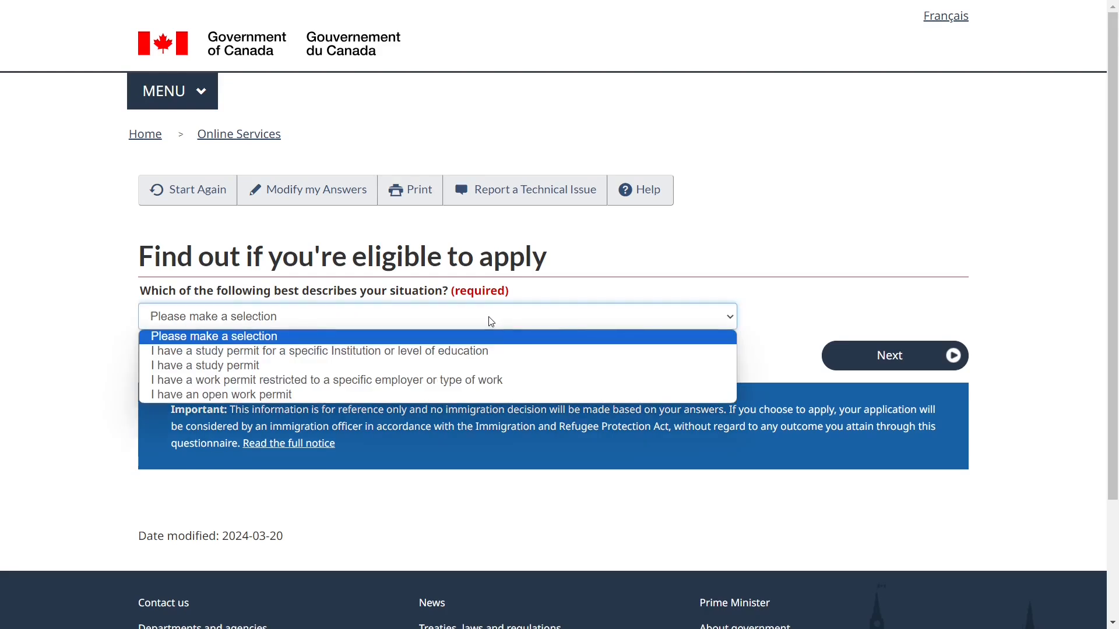
{"action": "left_click", "coordinate": [445, 400]}
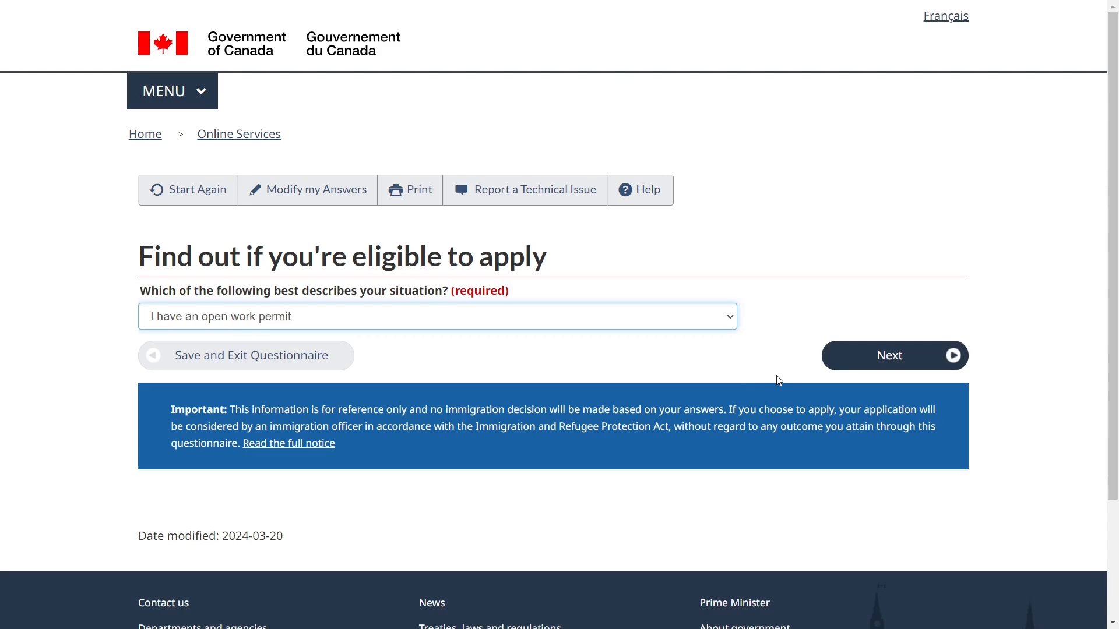
{"action": "left_click", "coordinate": [868, 364]}
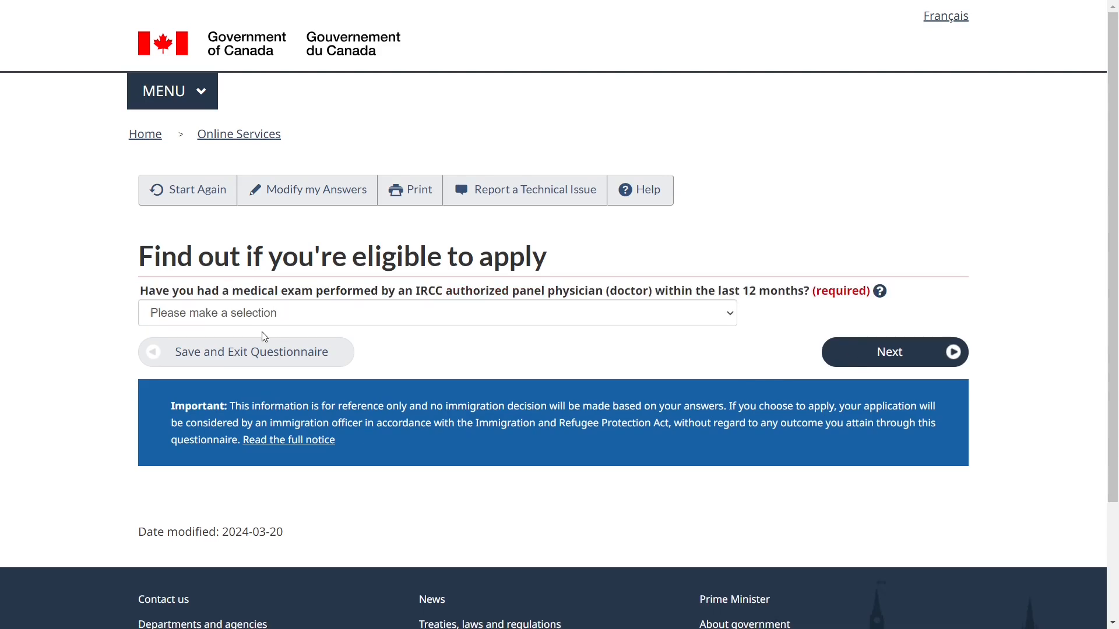
Answer No to having had a medical exam in the last 12 months.
{"action": "left_click_drag", "start_coordinate": [141, 291], "coordinate": [814, 290]}
{"action": "left_click", "coordinate": [681, 352]}
{"action": "left_click", "coordinate": [629, 314]}
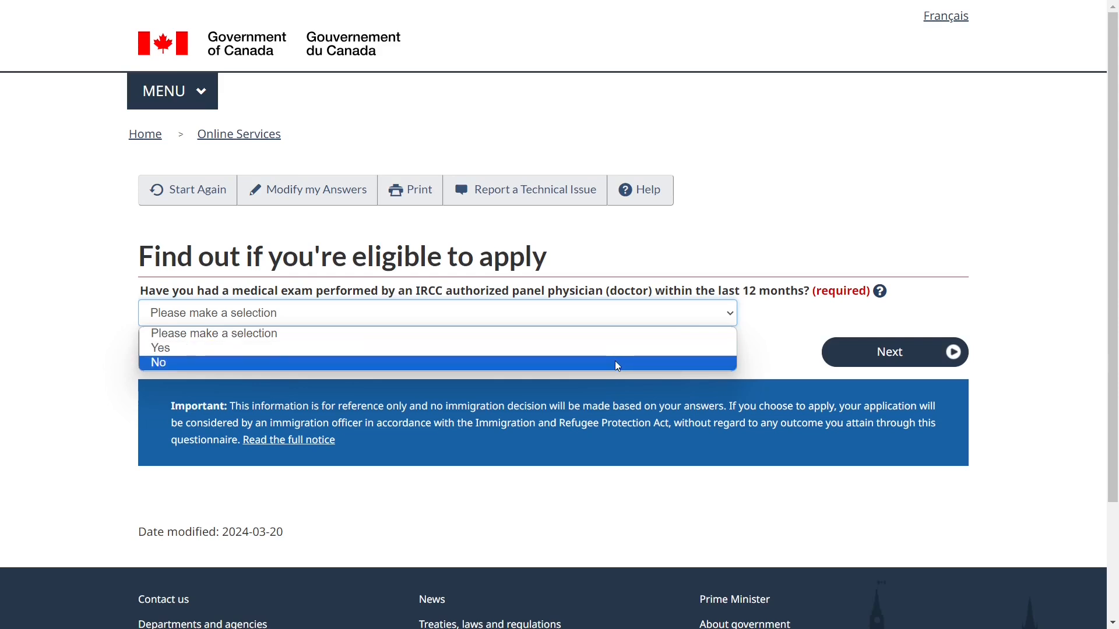
{"action": "left_click", "coordinate": [618, 364]}
{"action": "left_click", "coordinate": [609, 318]}
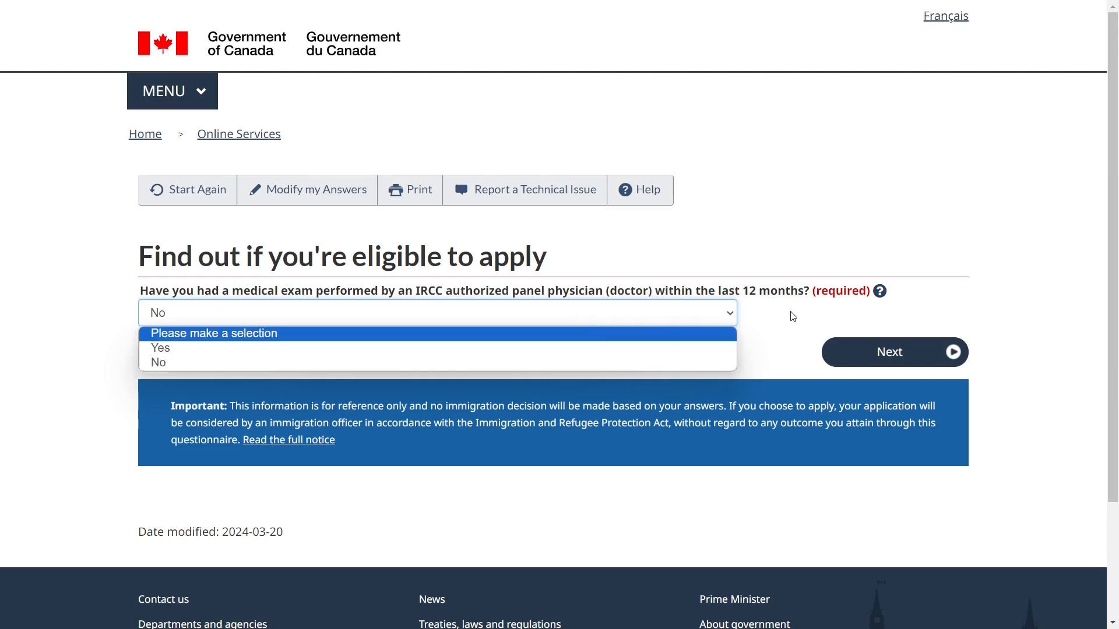
{"action": "left_click", "coordinate": [731, 365]}
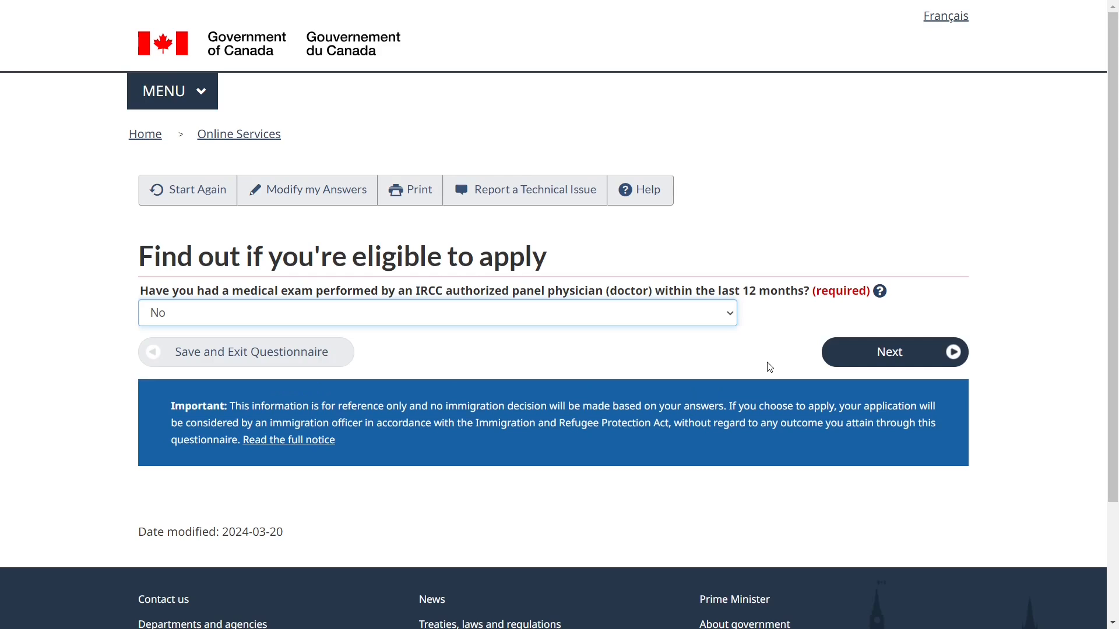
{"action": "left_click", "coordinate": [848, 352]}
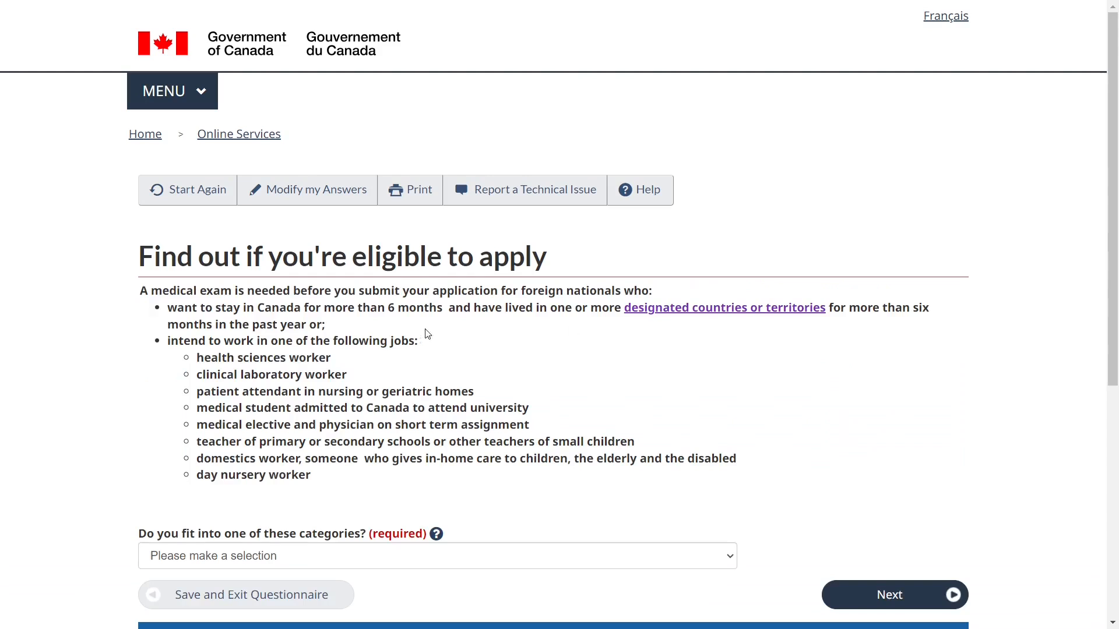
Read the medical-exam categories, including the long-stay bullet and the list of jobs.
{"action": "left_click_drag", "start_coordinate": [134, 293], "coordinate": [665, 293]}
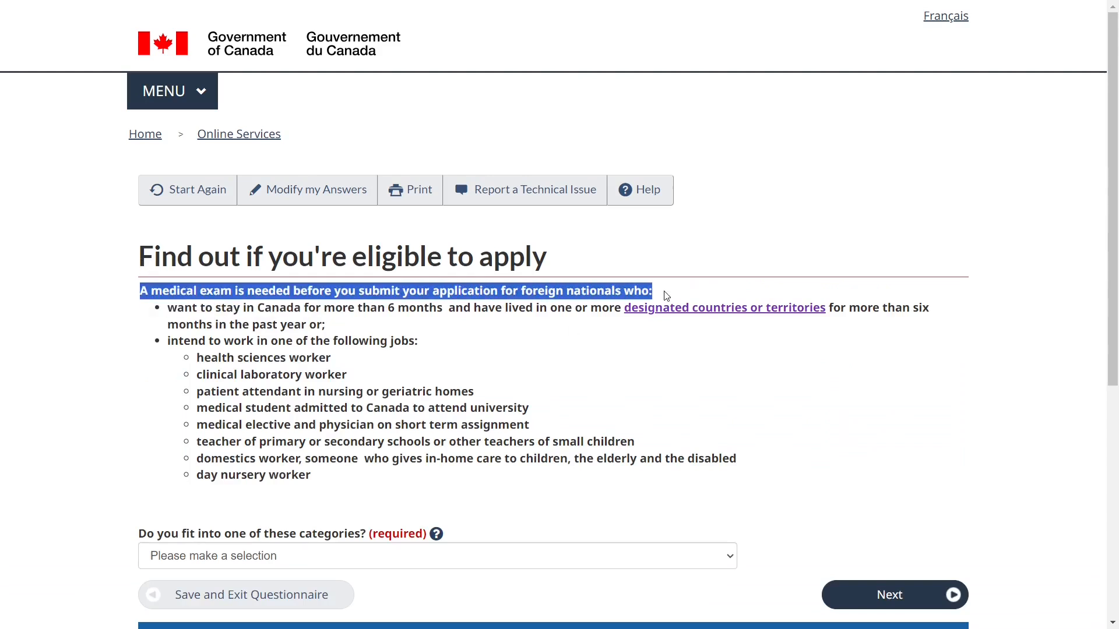
{"action": "scroll", "coordinate": [499, 390], "scroll_direction": "down", "scroll_amount": 2}
{"action": "left_click", "coordinate": [313, 324]}
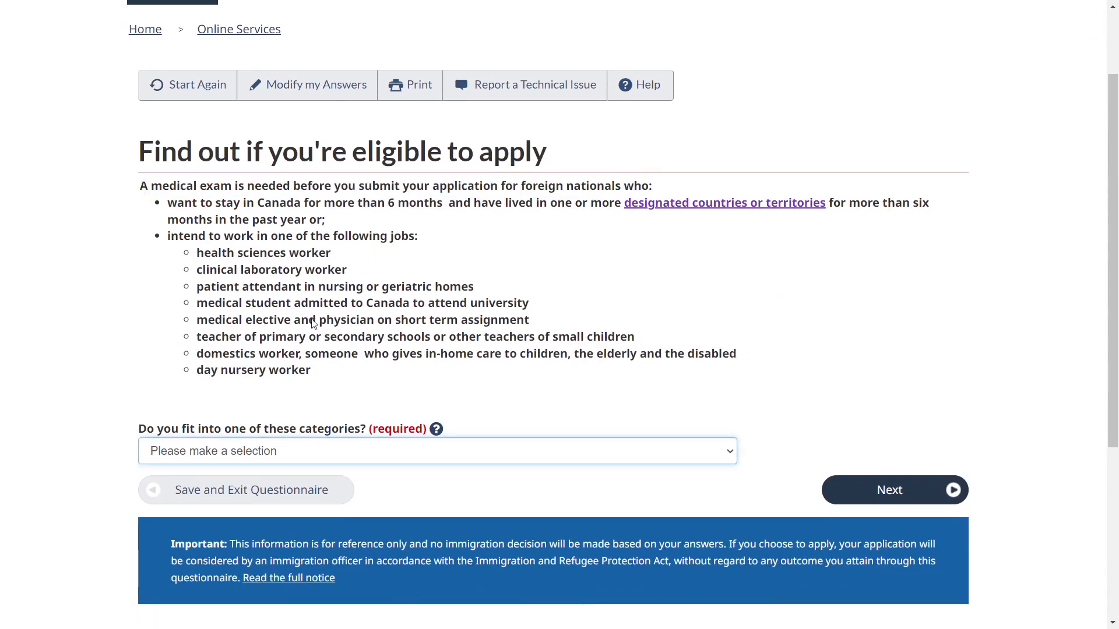
{"action": "left_click_drag", "start_coordinate": [168, 207], "coordinate": [724, 229]}
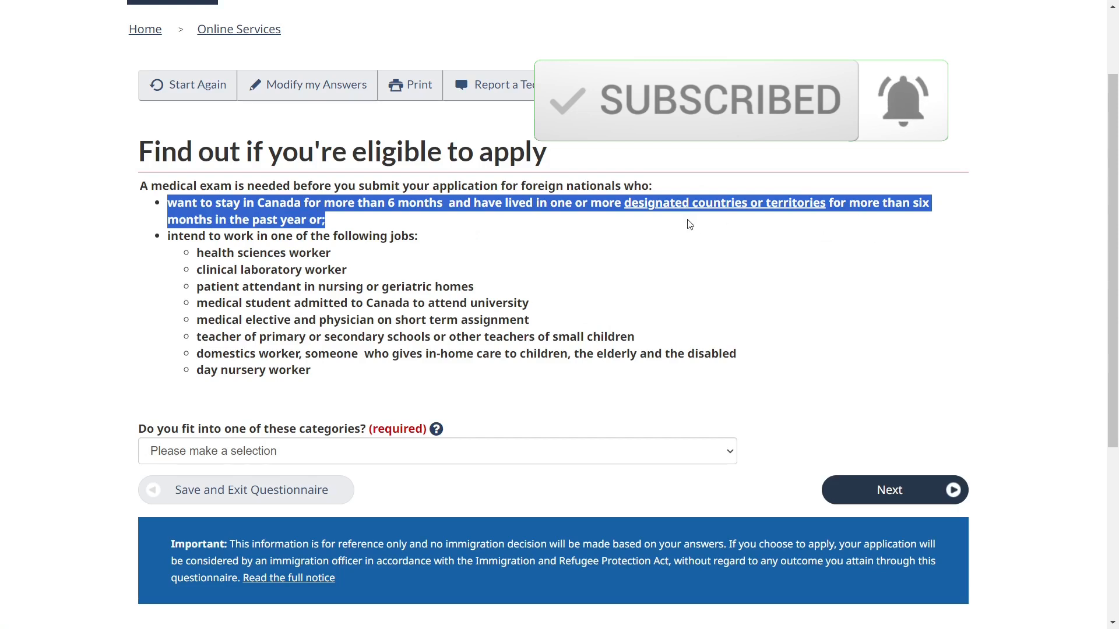
{"action": "left_click", "coordinate": [434, 273]}
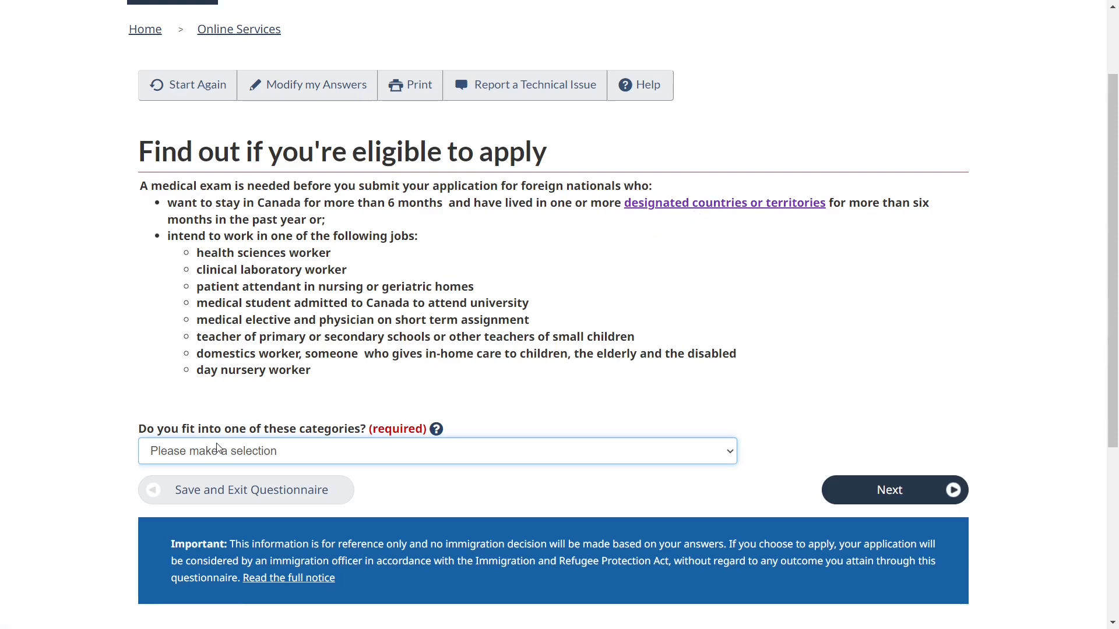
{"action": "left_click_drag", "start_coordinate": [170, 236], "coordinate": [419, 242]}
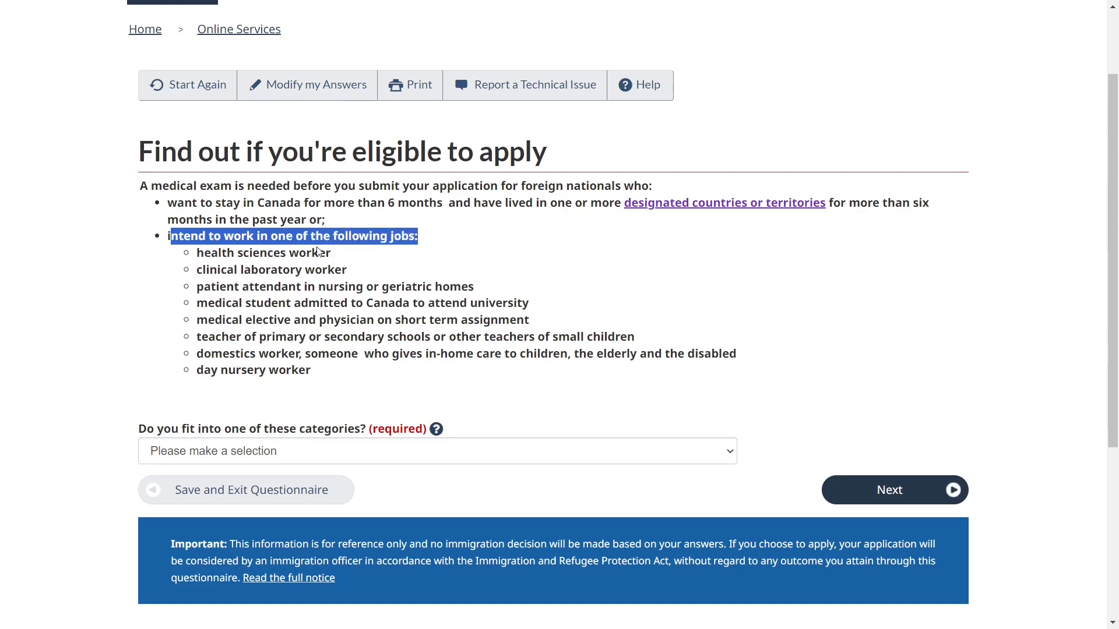
{"action": "left_click", "coordinate": [231, 261]}
{"action": "left_click_drag", "start_coordinate": [197, 253], "coordinate": [313, 373]}
{"action": "left_click", "coordinate": [337, 383]}
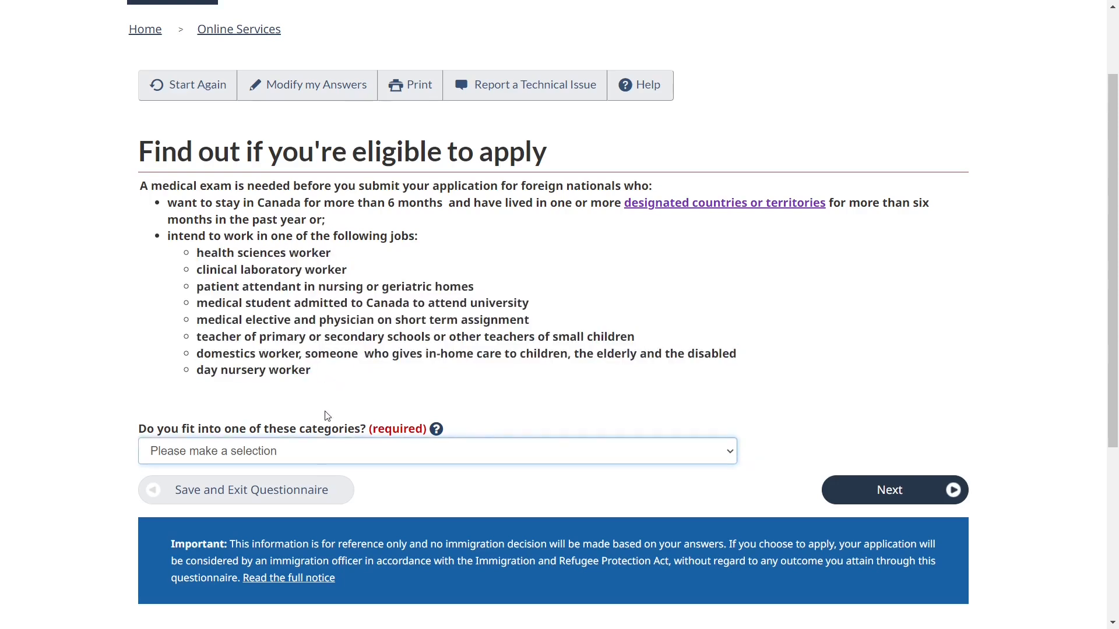
Answer No to 'Do you fit into one of these categories?' and continue.
{"action": "left_click", "coordinate": [314, 462]}
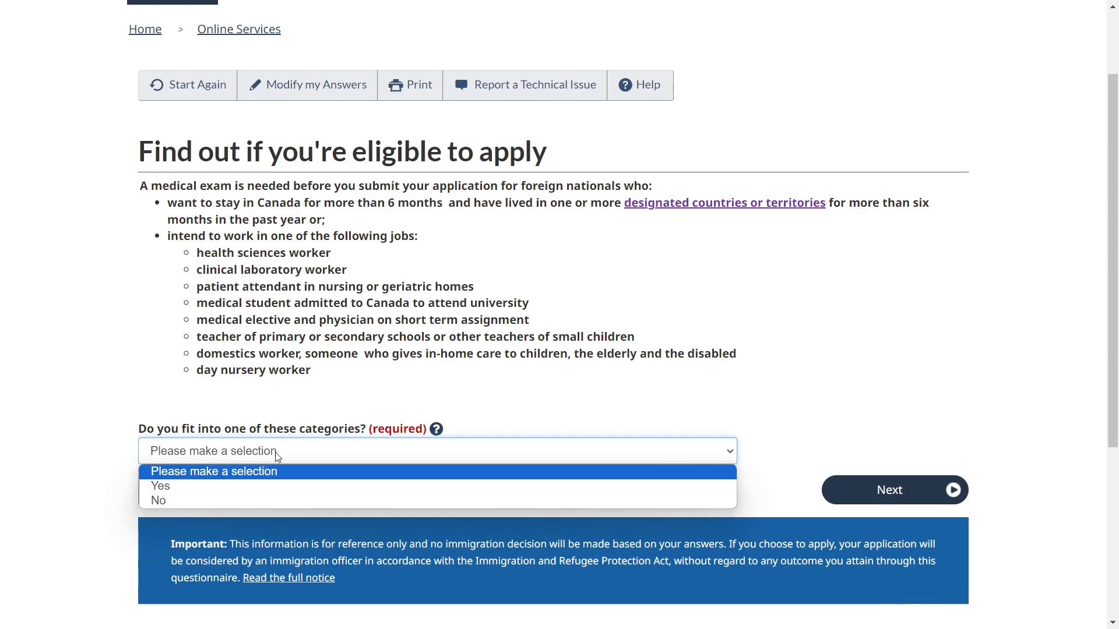
{"action": "left_click", "coordinate": [260, 427]}
{"action": "triple_click", "coordinate": [260, 427]}
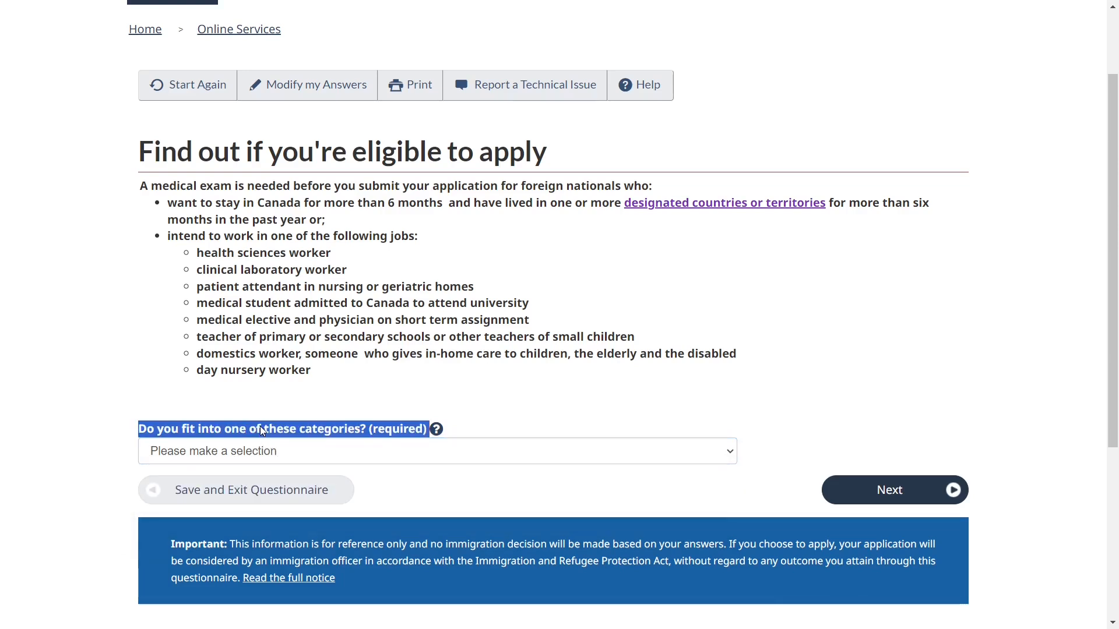
{"action": "left_click", "coordinate": [226, 453]}
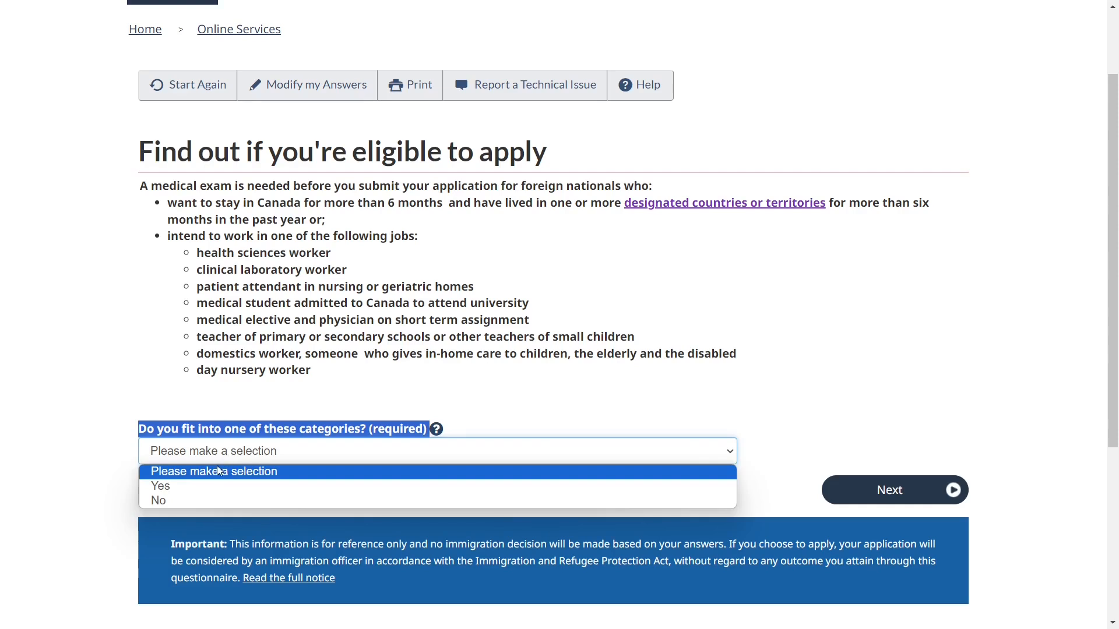
{"action": "left_click", "coordinate": [190, 500]}
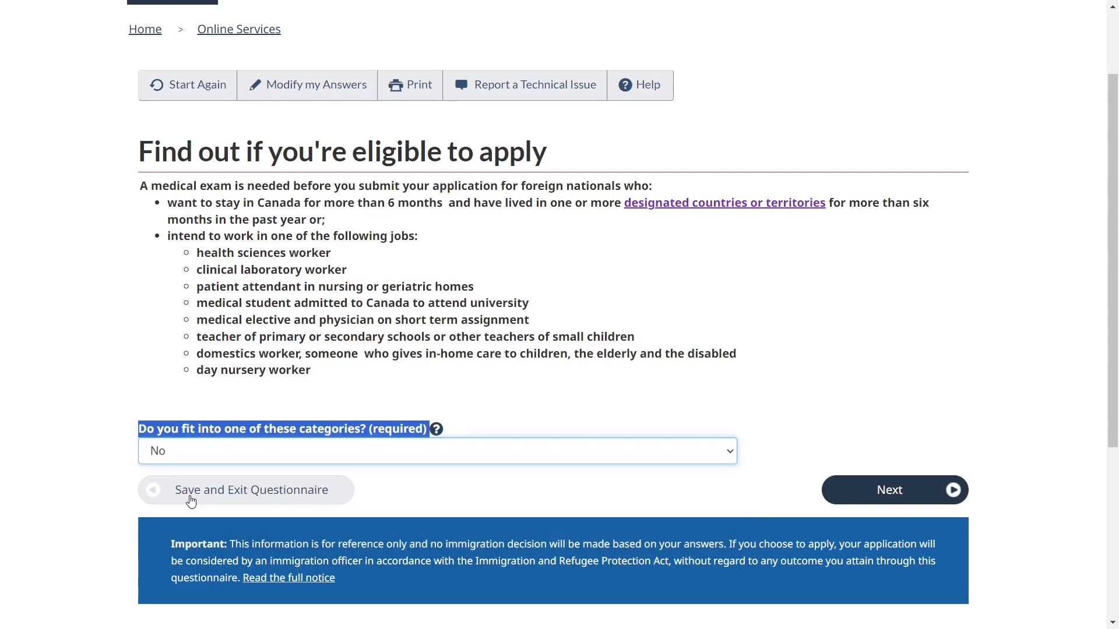
{"action": "left_click", "coordinate": [522, 344]}
{"action": "left_click", "coordinate": [849, 494]}
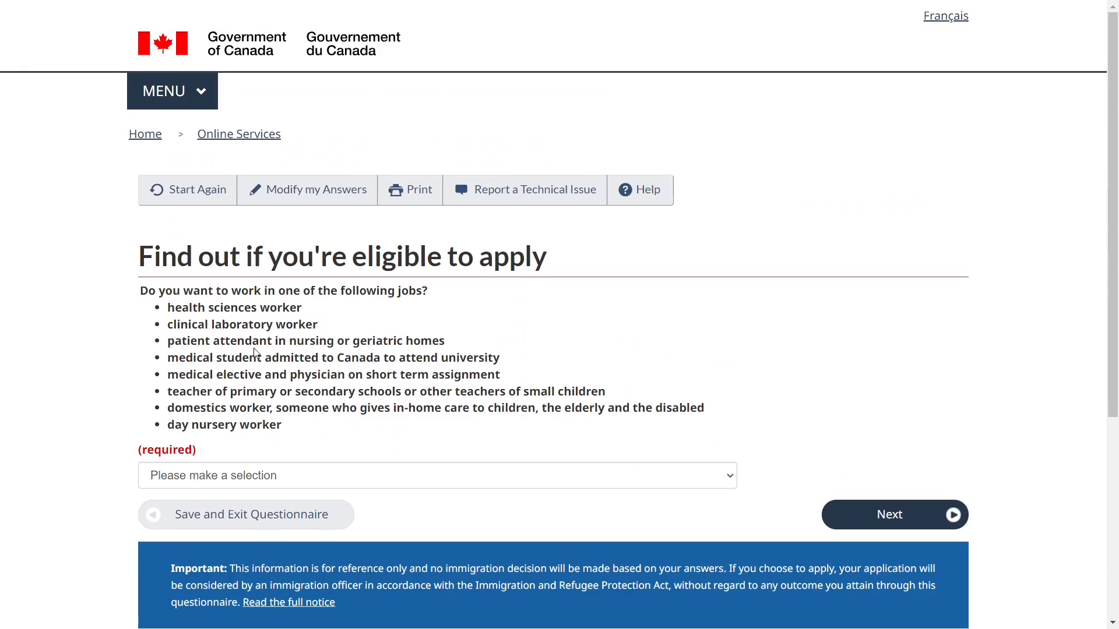
Answer No to wanting to work in any of the listed jobs.
{"action": "left_click_drag", "start_coordinate": [141, 290], "coordinate": [430, 296]}
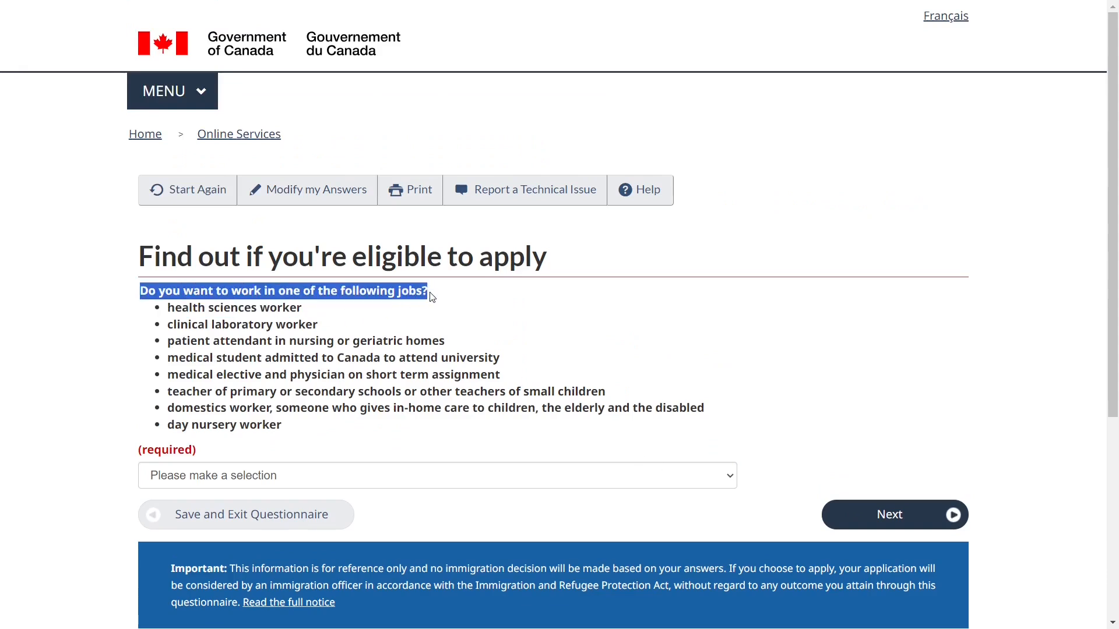
{"action": "left_click", "coordinate": [180, 312]}
{"action": "left_click_drag", "start_coordinate": [167, 309], "coordinate": [282, 429]}
{"action": "left_click", "coordinate": [294, 471]}
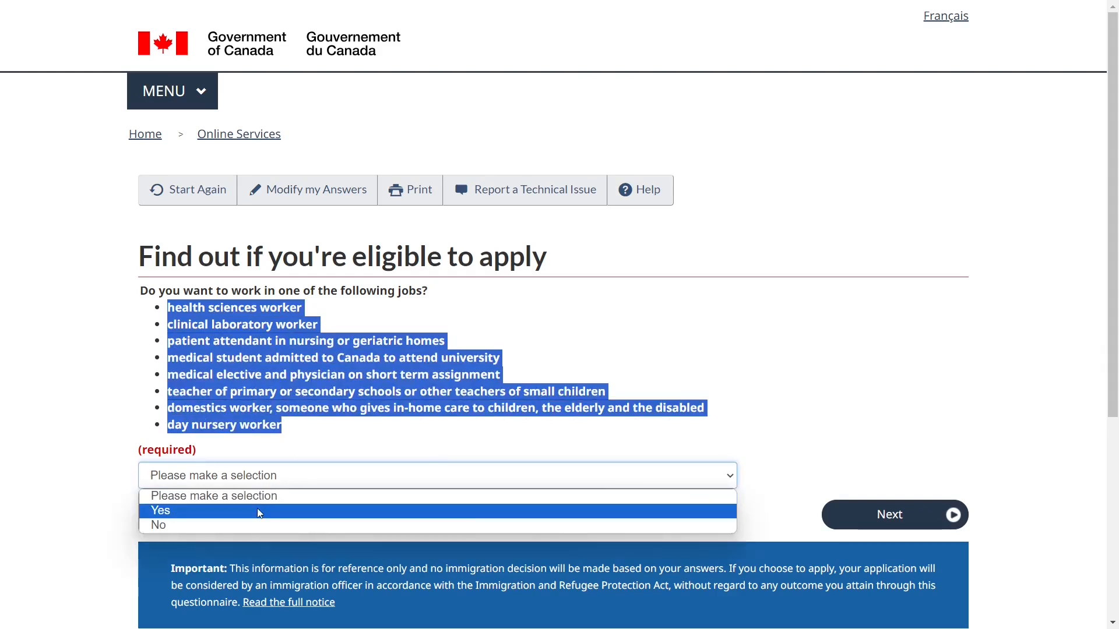
{"action": "left_click", "coordinate": [243, 523]}
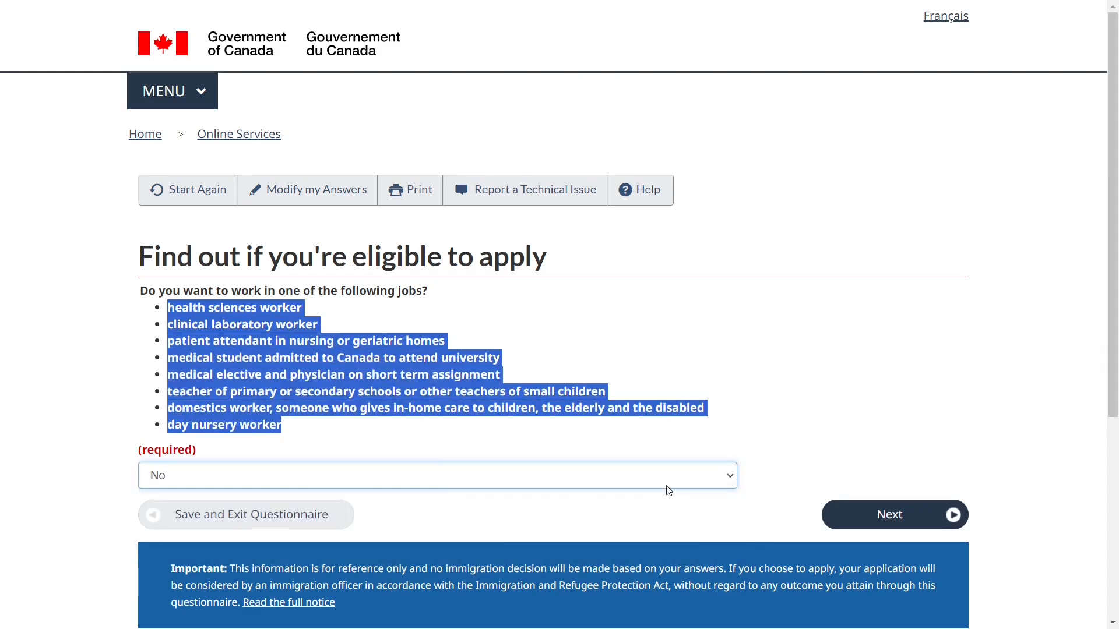
{"action": "left_click", "coordinate": [740, 452]}
{"action": "left_click", "coordinate": [854, 512]}
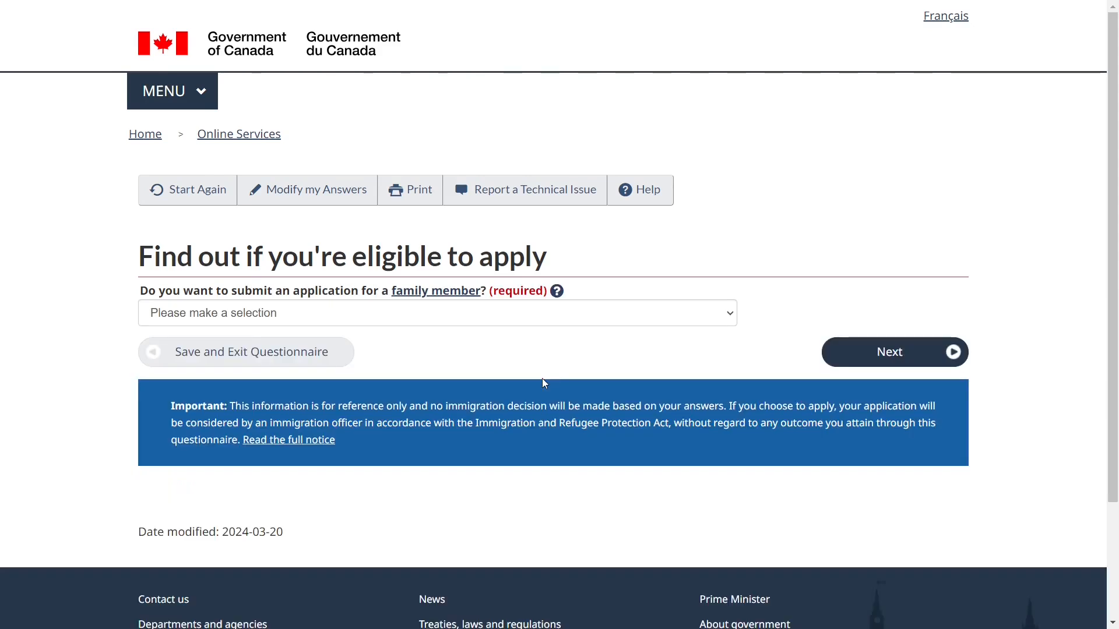
Answer No to applying on behalf of a family member.
{"action": "left_click_drag", "start_coordinate": [140, 294], "coordinate": [488, 293]}
{"action": "left_click", "coordinate": [446, 359]}
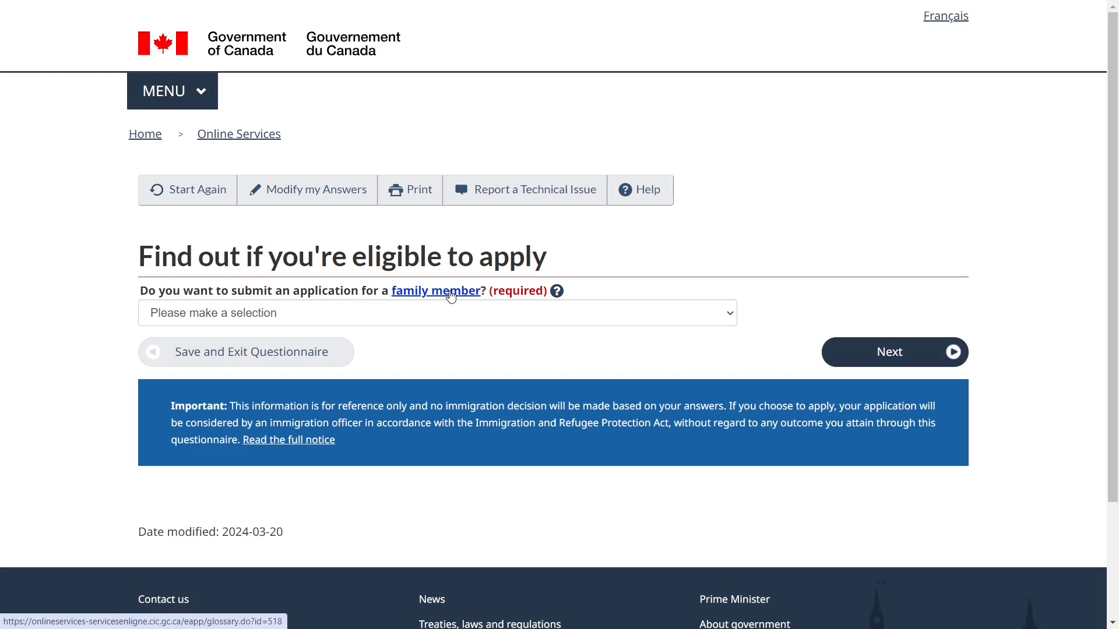
{"action": "left_click", "coordinate": [449, 316]}
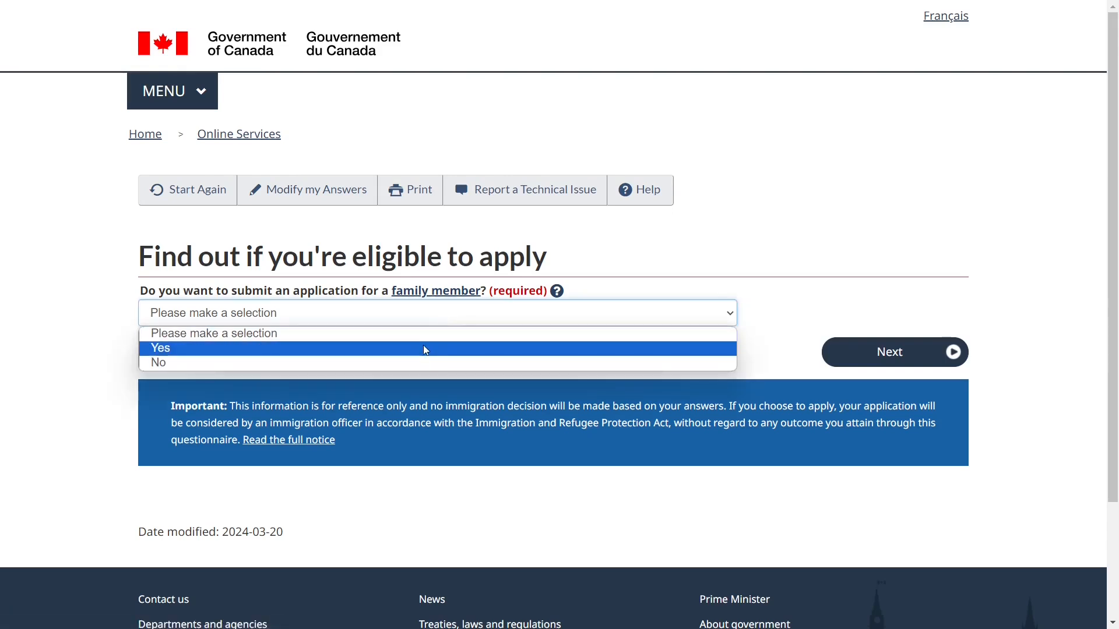
{"action": "left_click", "coordinate": [424, 364]}
{"action": "left_click", "coordinate": [907, 360]}
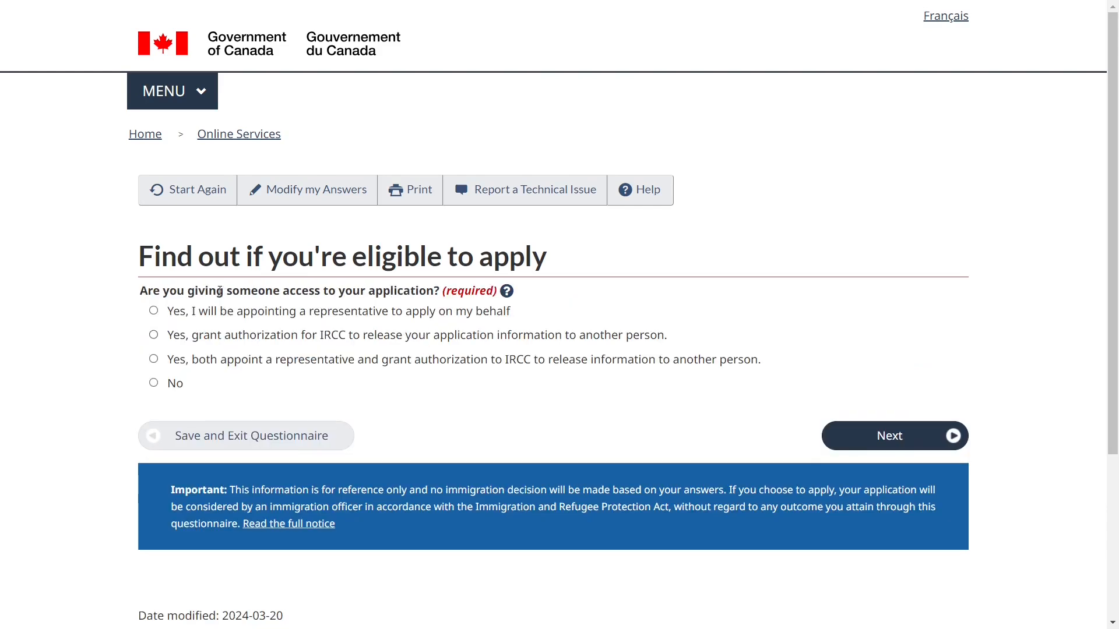
Answer No to giving someone else access to the application.
{"action": "triple_click", "coordinate": [220, 290]}
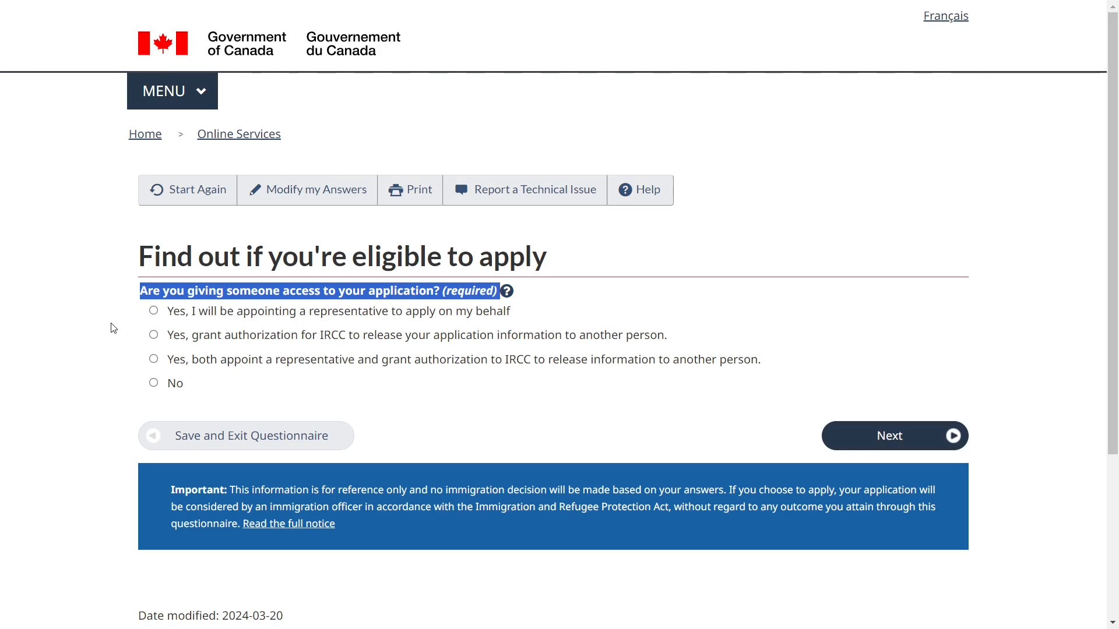
{"action": "left_click", "coordinate": [87, 349]}
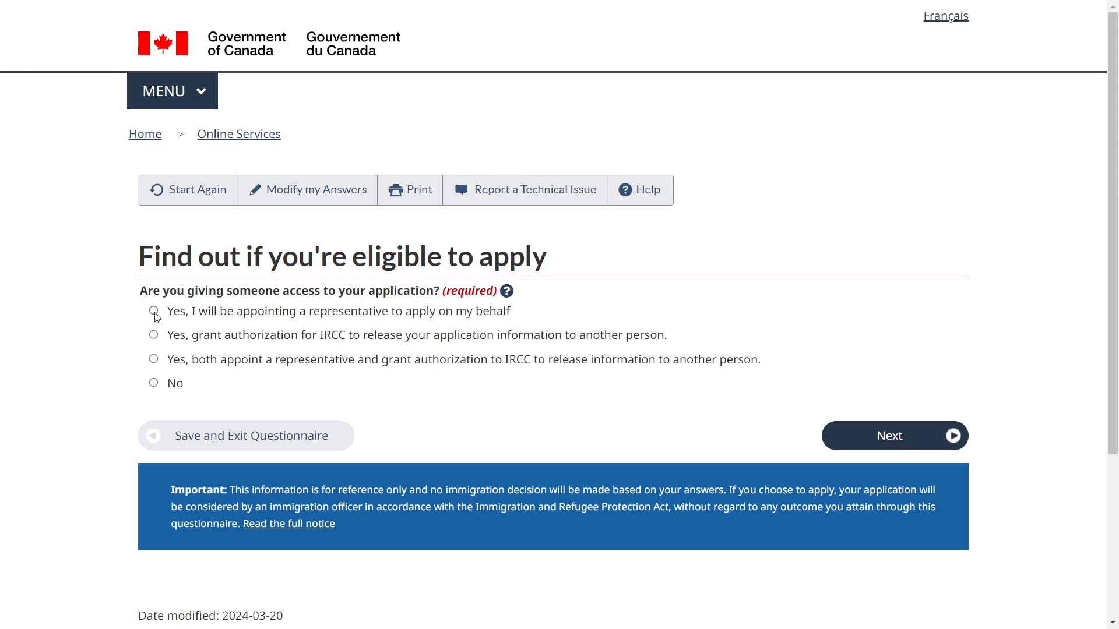
{"action": "left_click_drag", "start_coordinate": [167, 314], "coordinate": [521, 306]}
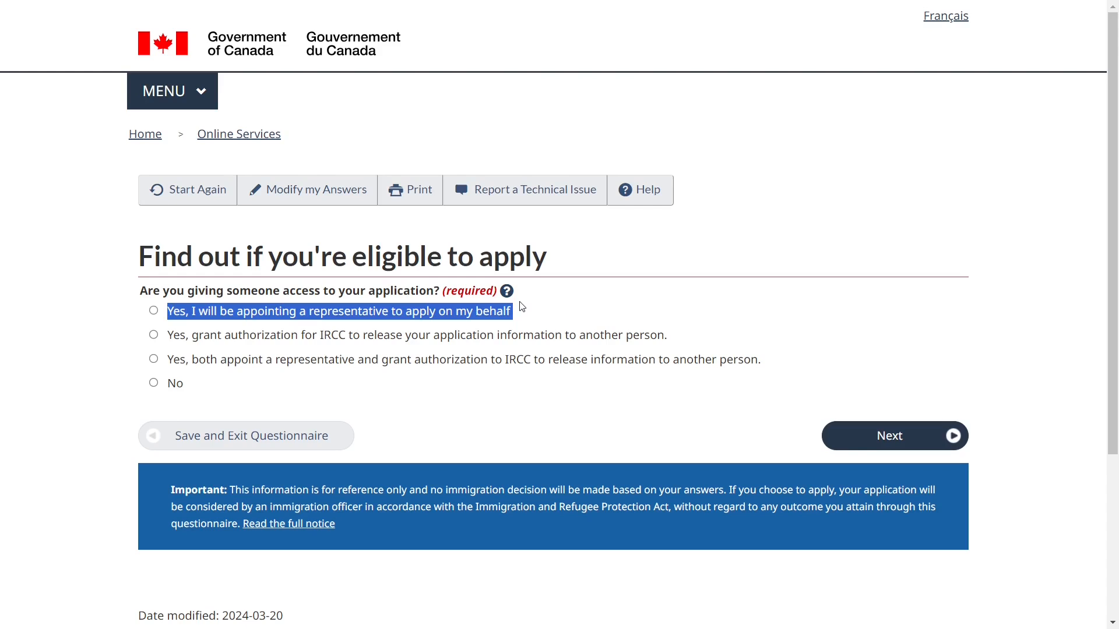
{"action": "left_click", "coordinate": [99, 379]}
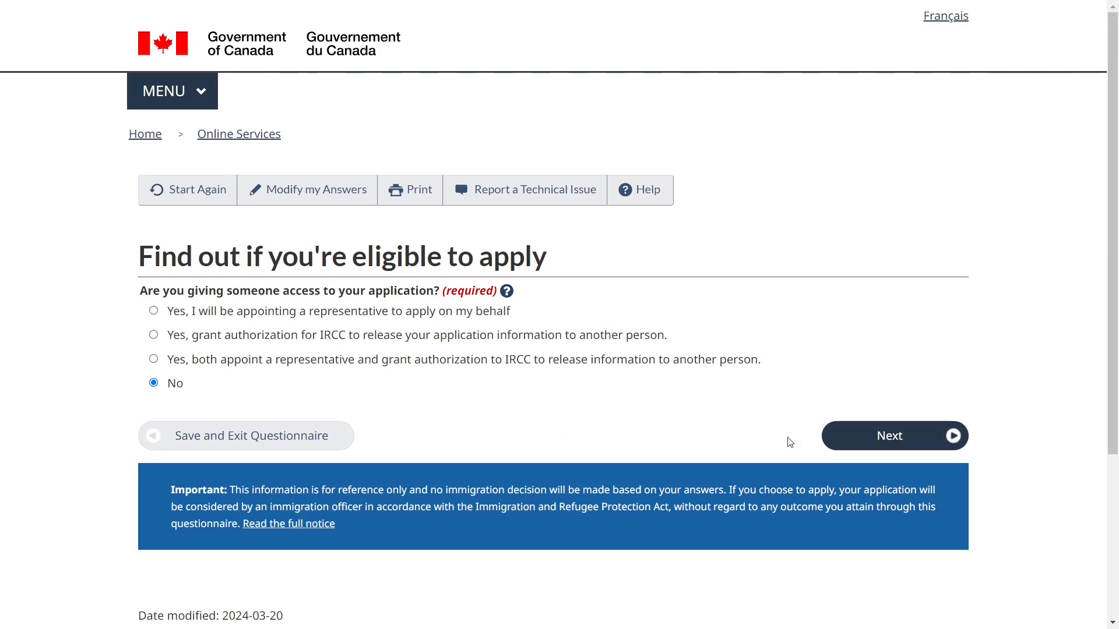
{"action": "left_click", "coordinate": [848, 440]}
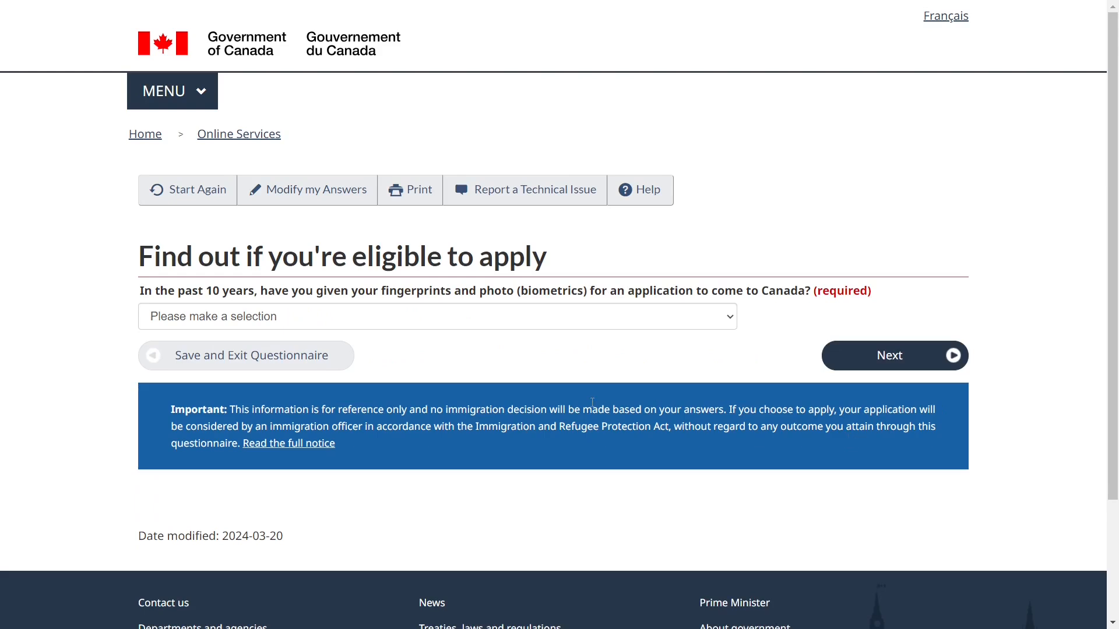
Answer Yes to having given biometrics in the past 10 years.
{"action": "left_click_drag", "start_coordinate": [139, 291], "coordinate": [818, 291]}
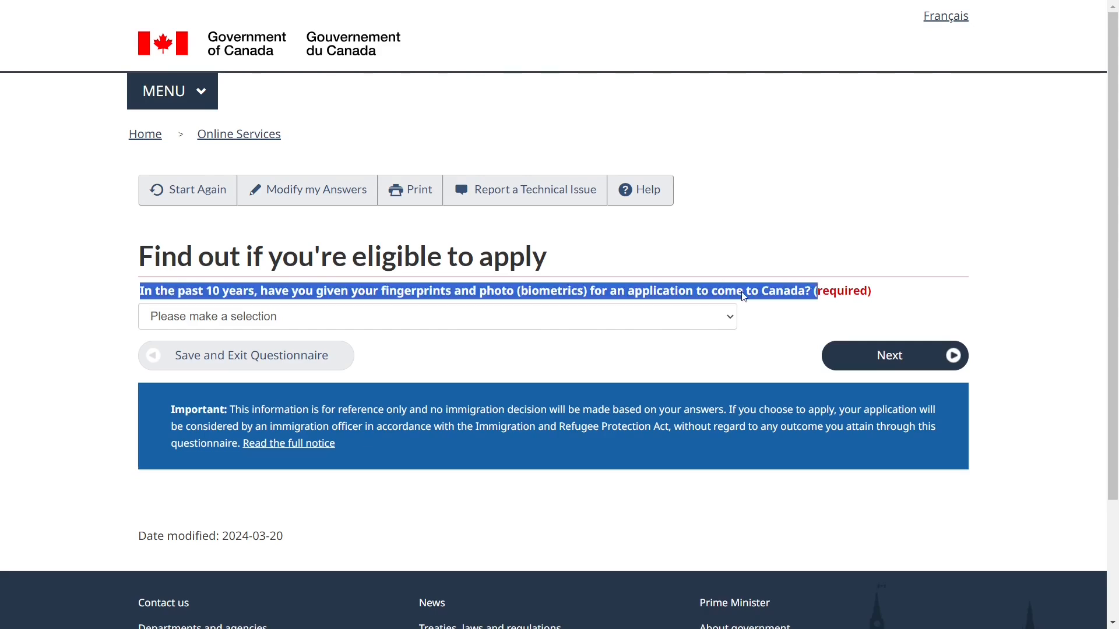
{"action": "left_click", "coordinate": [625, 344]}
{"action": "left_click", "coordinate": [593, 318]}
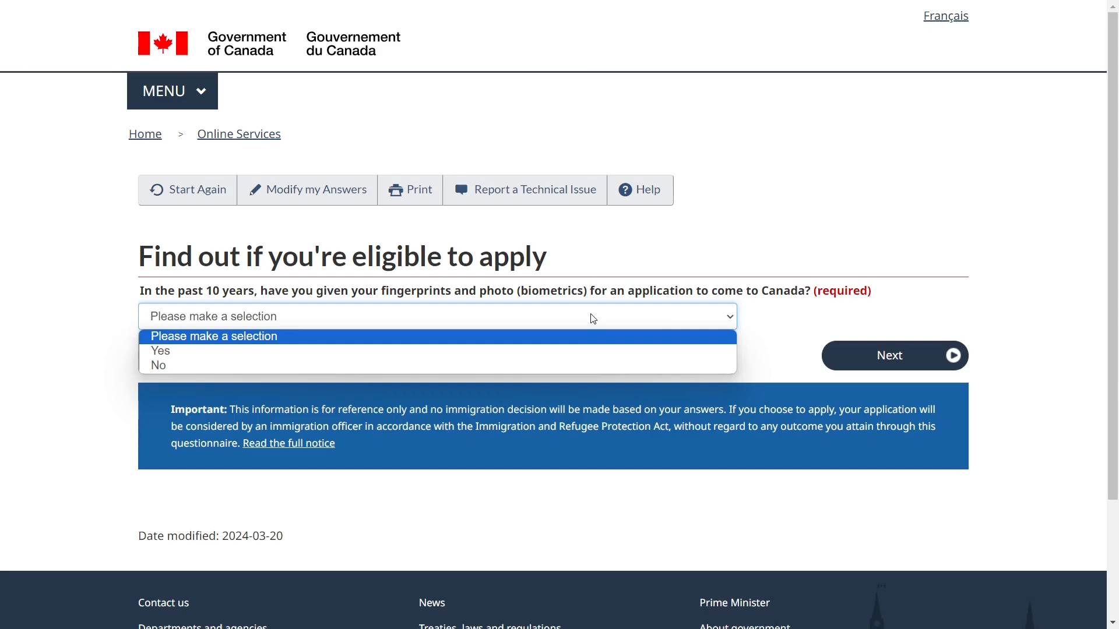
{"action": "left_click", "coordinate": [550, 352]}
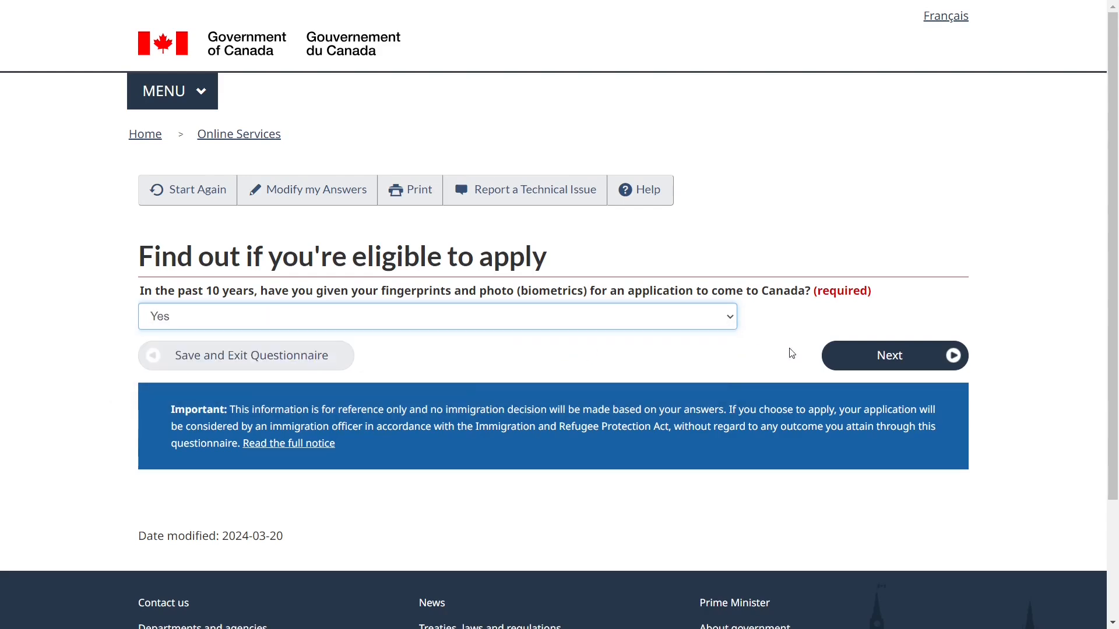
{"action": "left_click", "coordinate": [872, 357]}
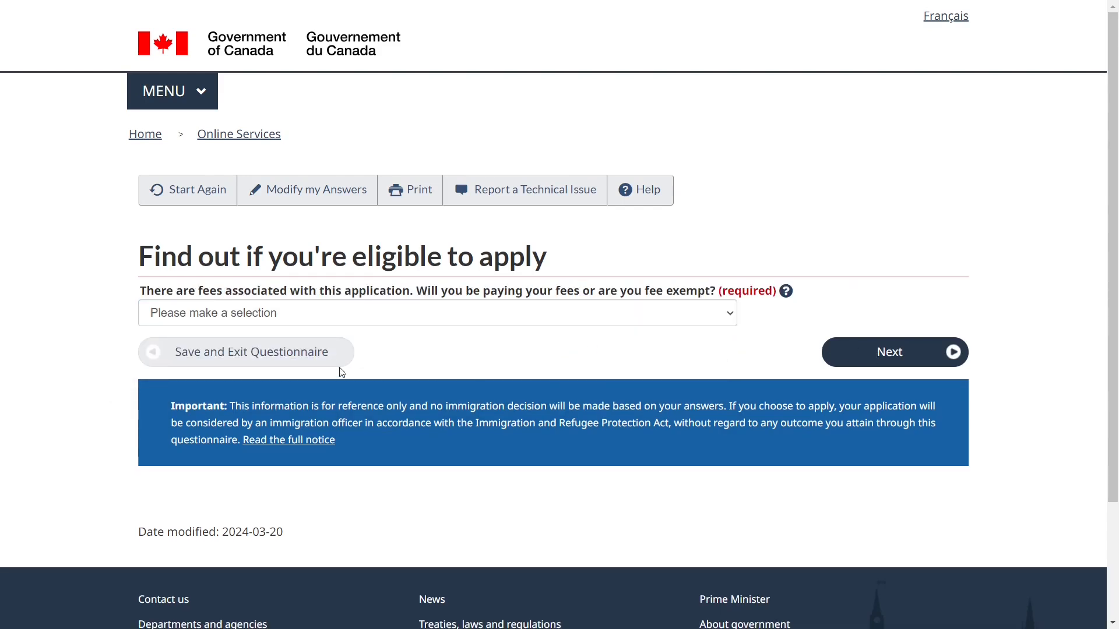
Choose 'Yes, I will be paying my application fees' for the fees question.
{"action": "left_click_drag", "start_coordinate": [148, 295], "coordinate": [444, 294]}
{"action": "left_click", "coordinate": [542, 262]}
{"action": "left_click_drag", "start_coordinate": [571, 275], "coordinate": [718, 288]}
{"action": "left_click", "coordinate": [646, 349]}
{"action": "left_click", "coordinate": [618, 305]}
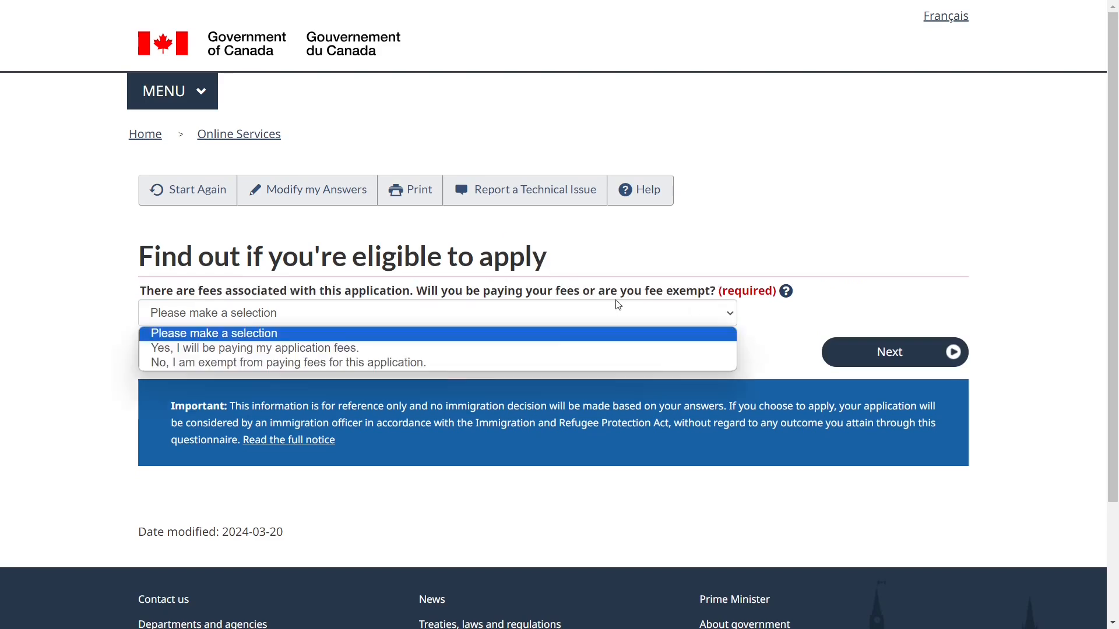
{"action": "left_click", "coordinate": [514, 348]}
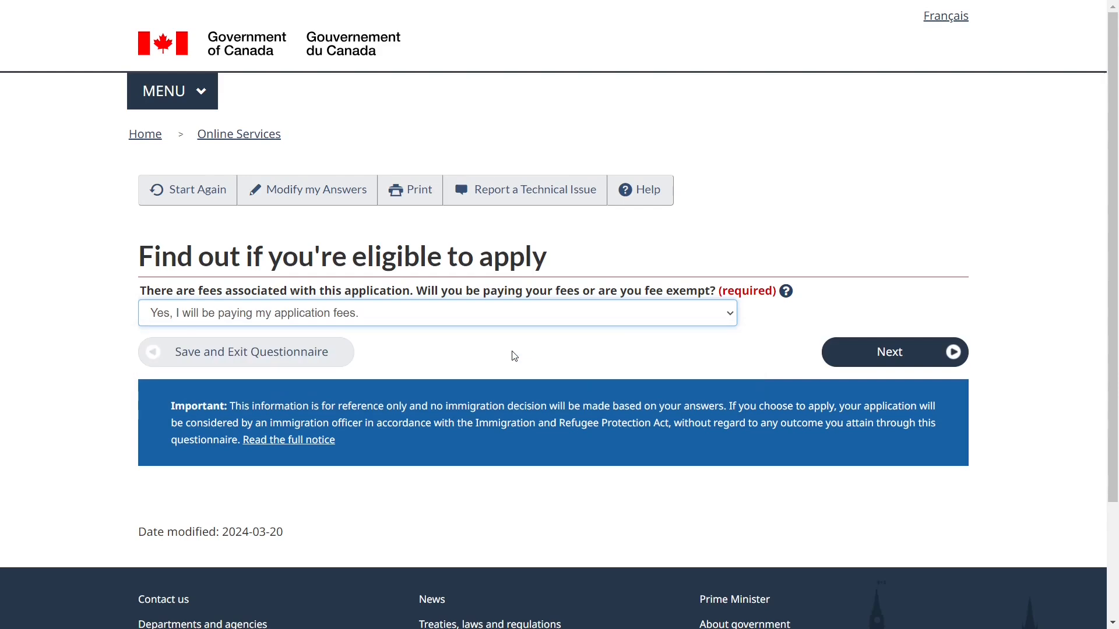
{"action": "left_click", "coordinate": [846, 357]}
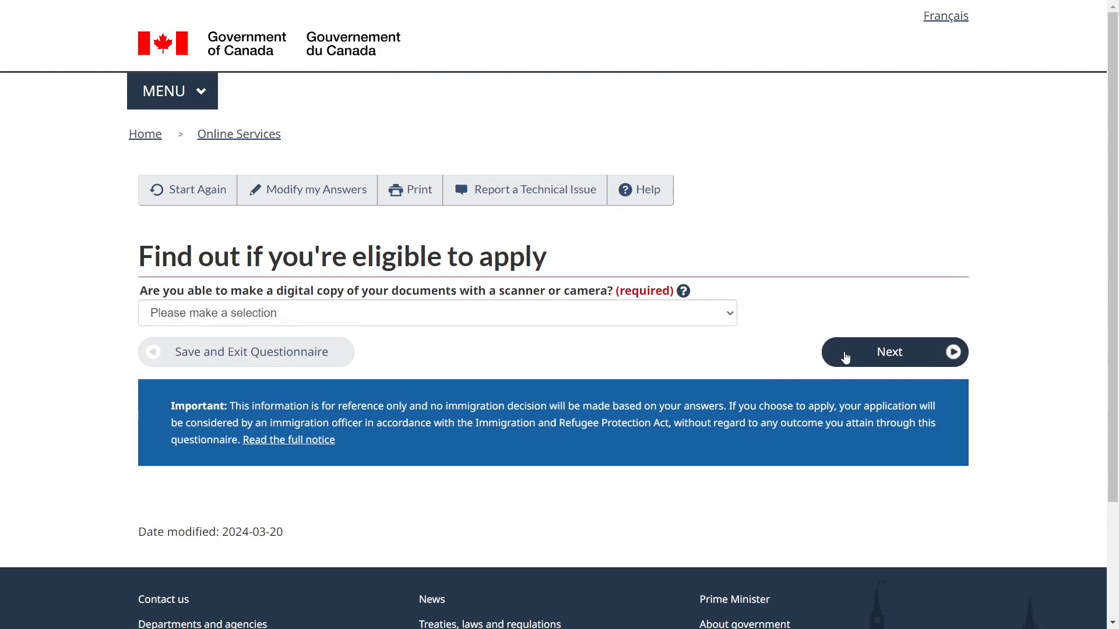
Answer Yes to making digital copies of documents and to paying fees online.
{"action": "left_click_drag", "start_coordinate": [141, 290], "coordinate": [587, 294]}
{"action": "left_click", "coordinate": [562, 309]}
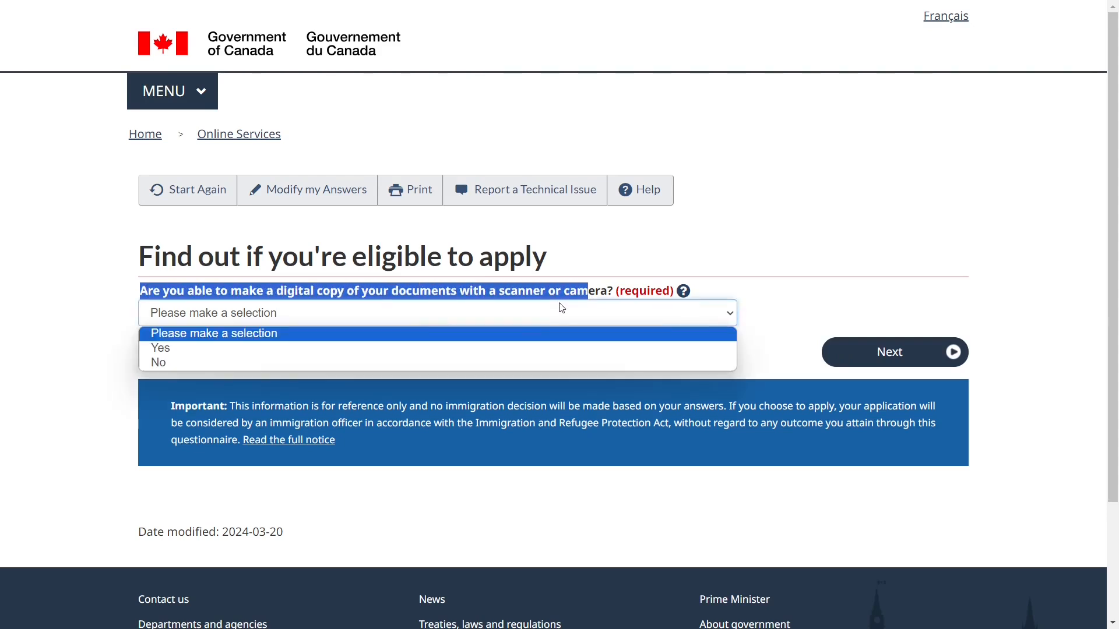
{"action": "left_click", "coordinate": [497, 354]}
{"action": "left_click", "coordinate": [914, 351]}
{"action": "left_click_drag", "start_coordinate": [145, 290], "coordinate": [434, 296]}
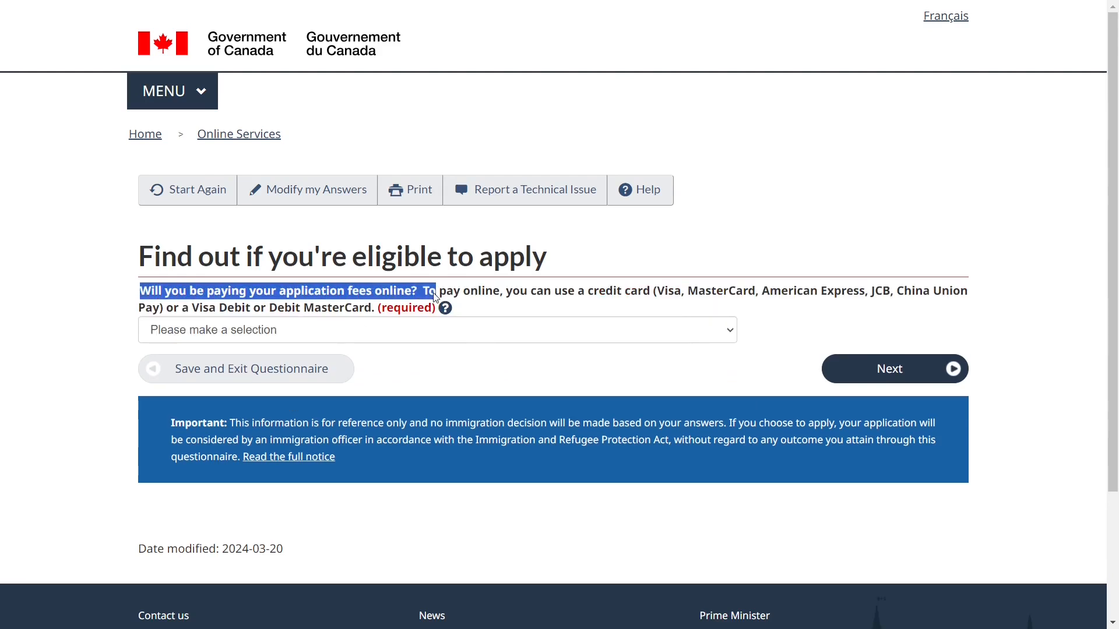
{"action": "left_click", "coordinate": [410, 324]}
{"action": "left_click", "coordinate": [372, 360]}
Finish the questionnaire and scroll through every answer on the Review your answers summary.
{"action": "left_click", "coordinate": [852, 384]}
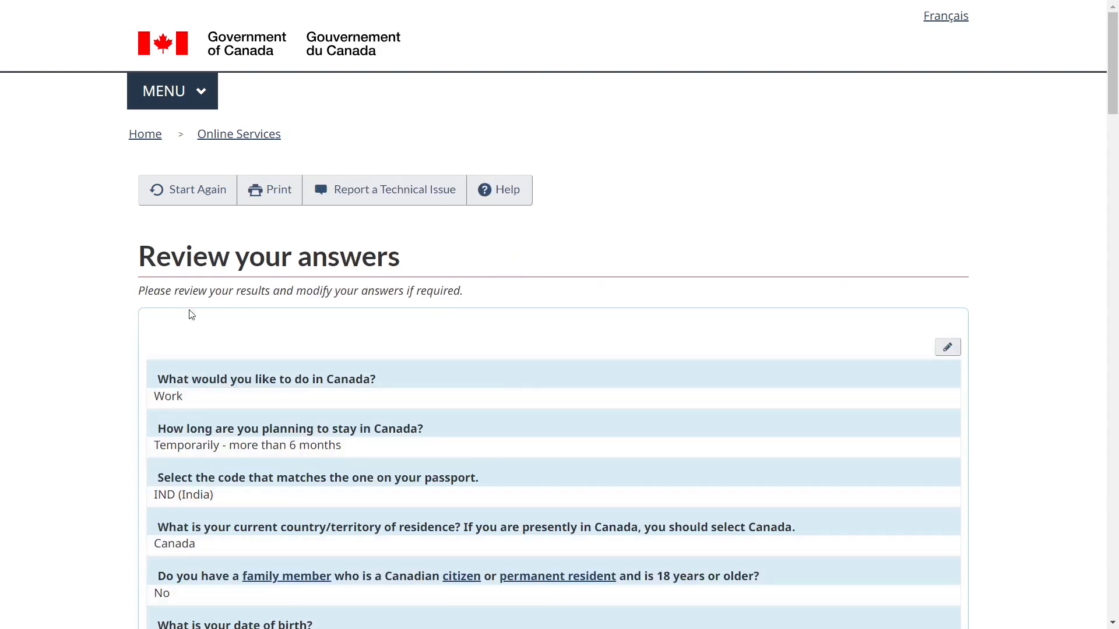
{"action": "scroll", "coordinate": [192, 314], "scroll_direction": "down", "scroll_amount": 8}
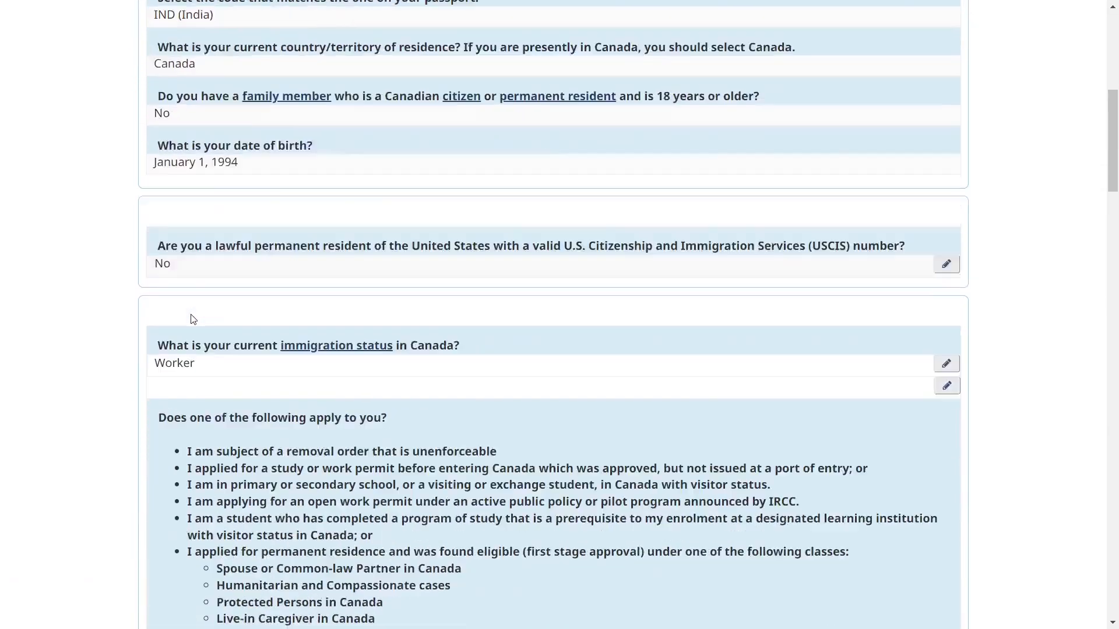
{"action": "scroll", "coordinate": [193, 318], "scroll_direction": "down", "scroll_amount": 15}
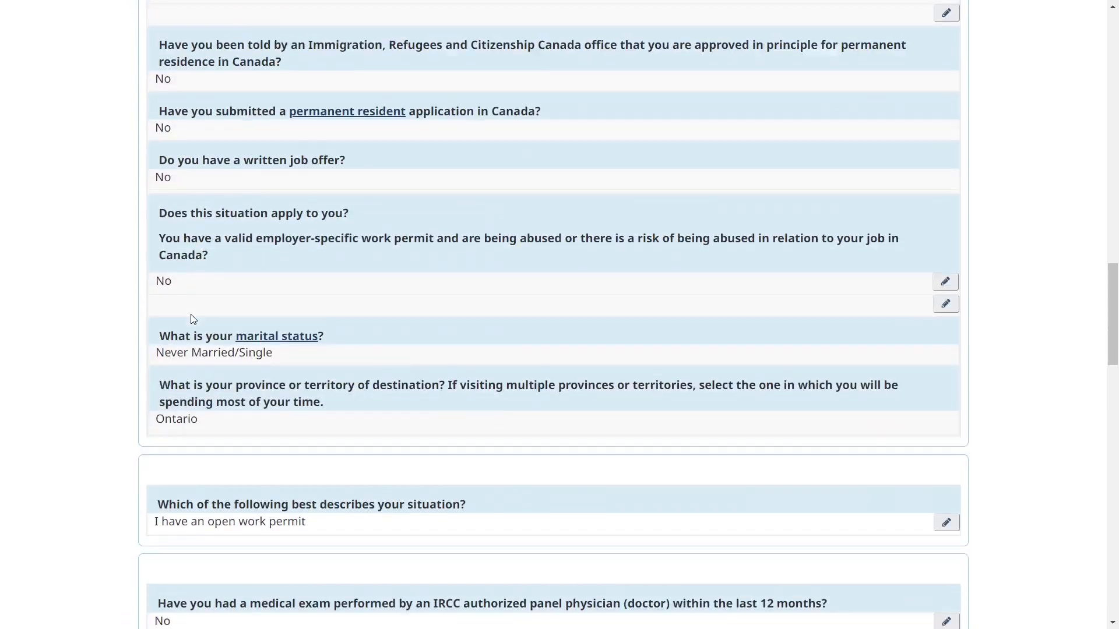
{"action": "scroll", "coordinate": [193, 319], "scroll_direction": "down", "scroll_amount": 15}
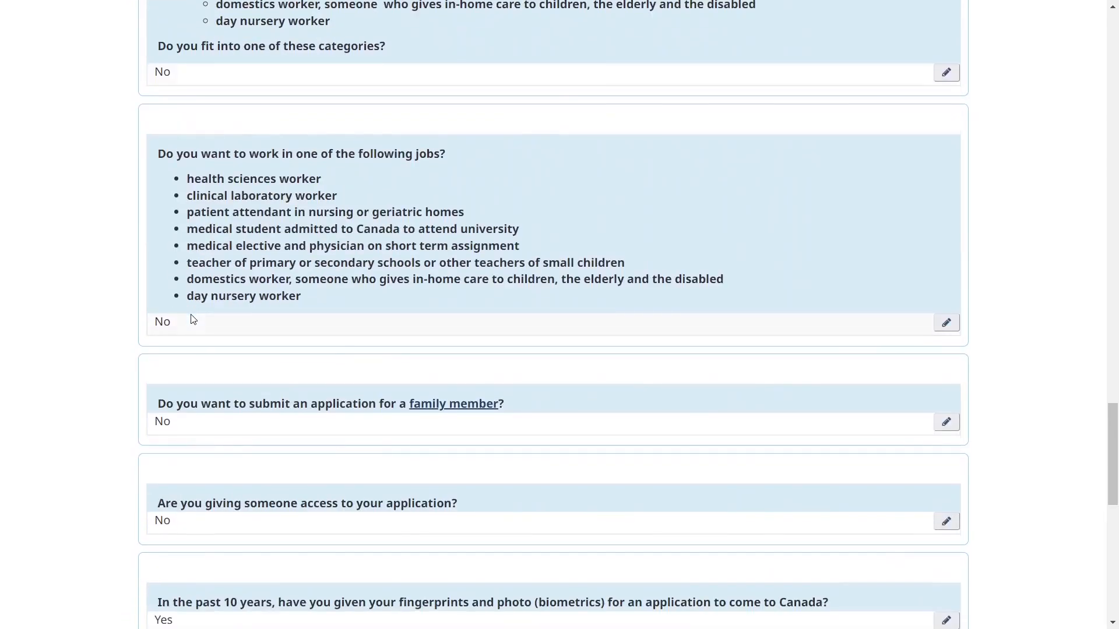
{"action": "scroll", "coordinate": [192, 319], "scroll_direction": "up", "scroll_amount": 6}
{"action": "scroll", "coordinate": [193, 319], "scroll_direction": "down", "scroll_amount": 8}
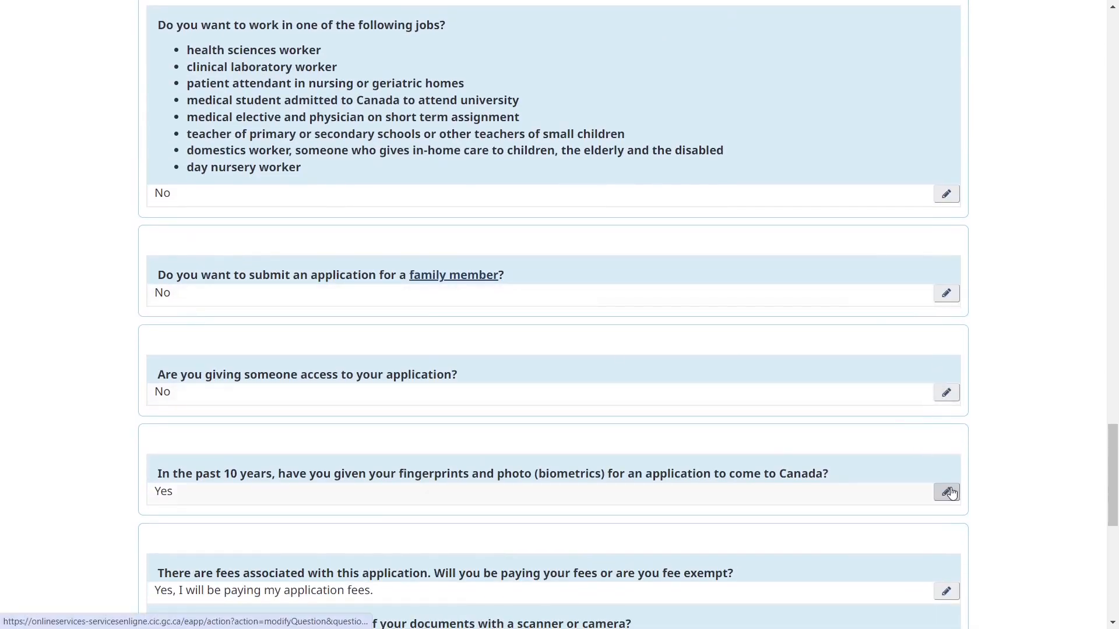
{"action": "scroll", "coordinate": [947, 490], "scroll_direction": "down", "scroll_amount": 4}
{"action": "scroll", "coordinate": [953, 493], "scroll_direction": "down", "scroll_amount": 3}
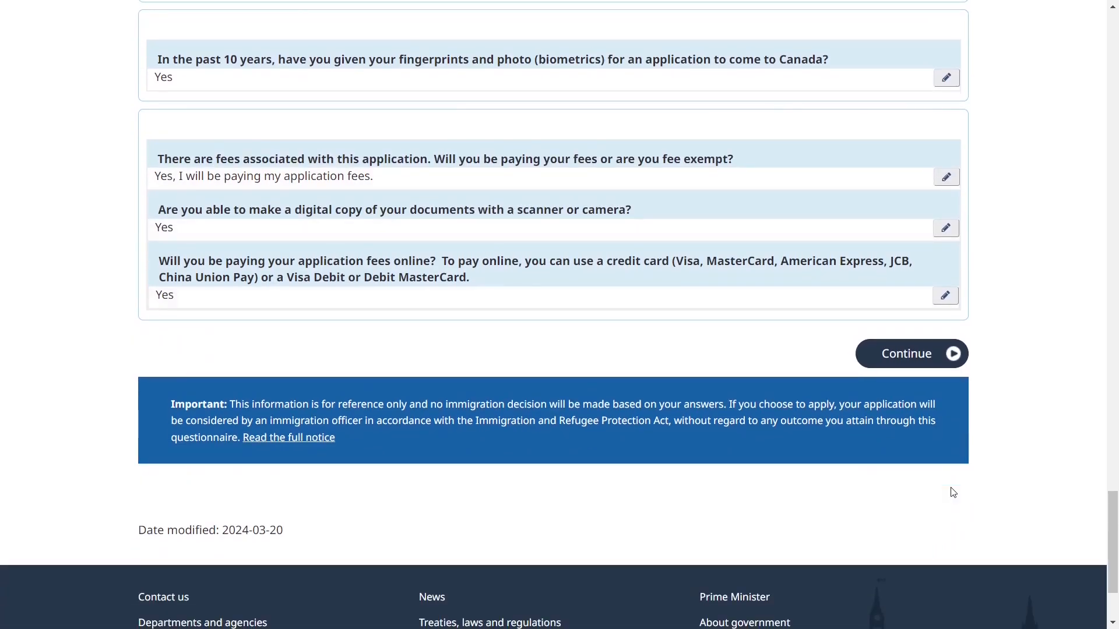
Read the four submission steps through credit-card fee payment, then continue to the document checklist.
{"action": "left_click", "coordinate": [932, 353]}
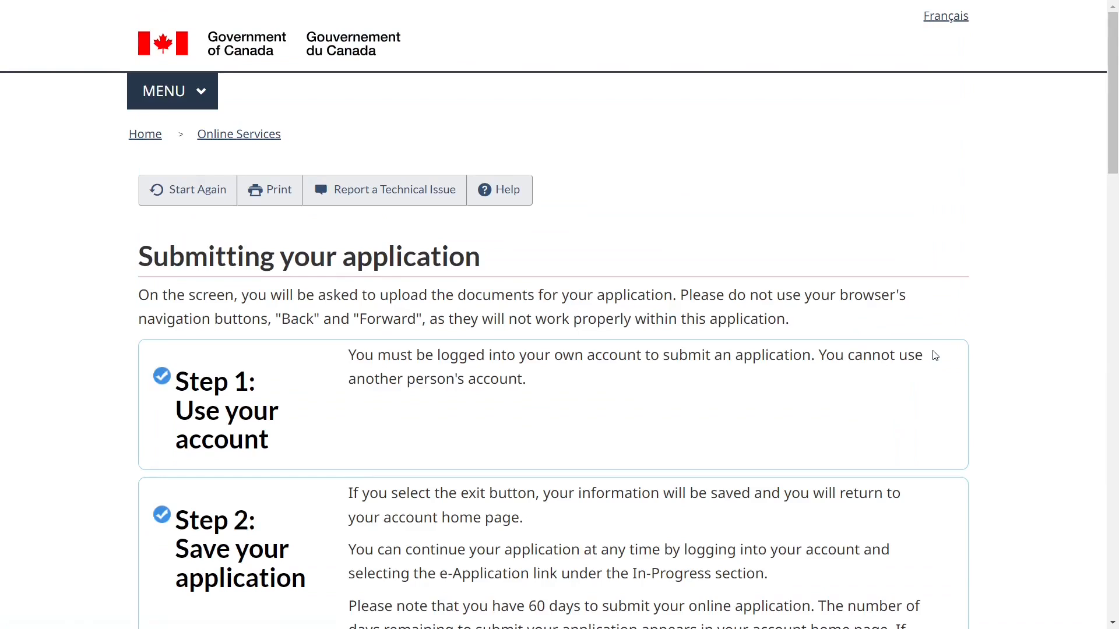
{"action": "scroll", "coordinate": [481, 378], "scroll_direction": "down", "scroll_amount": 1}
{"action": "left_click_drag", "start_coordinate": [134, 215], "coordinate": [476, 230]}
{"action": "left_click", "coordinate": [424, 360]}
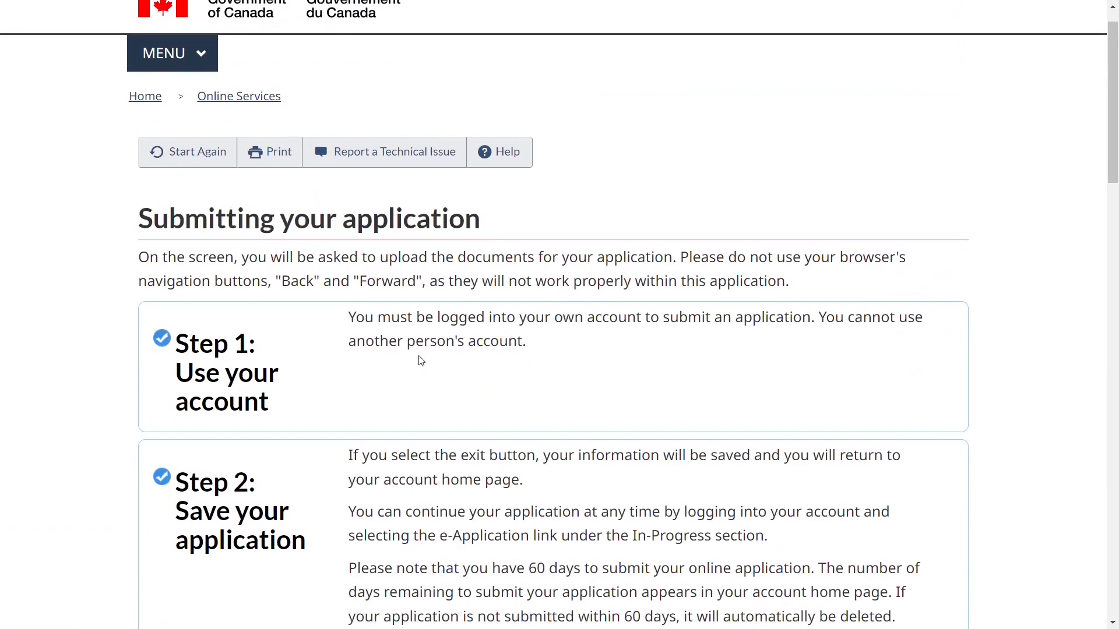
{"action": "scroll", "coordinate": [421, 361], "scroll_direction": "down", "scroll_amount": 20}
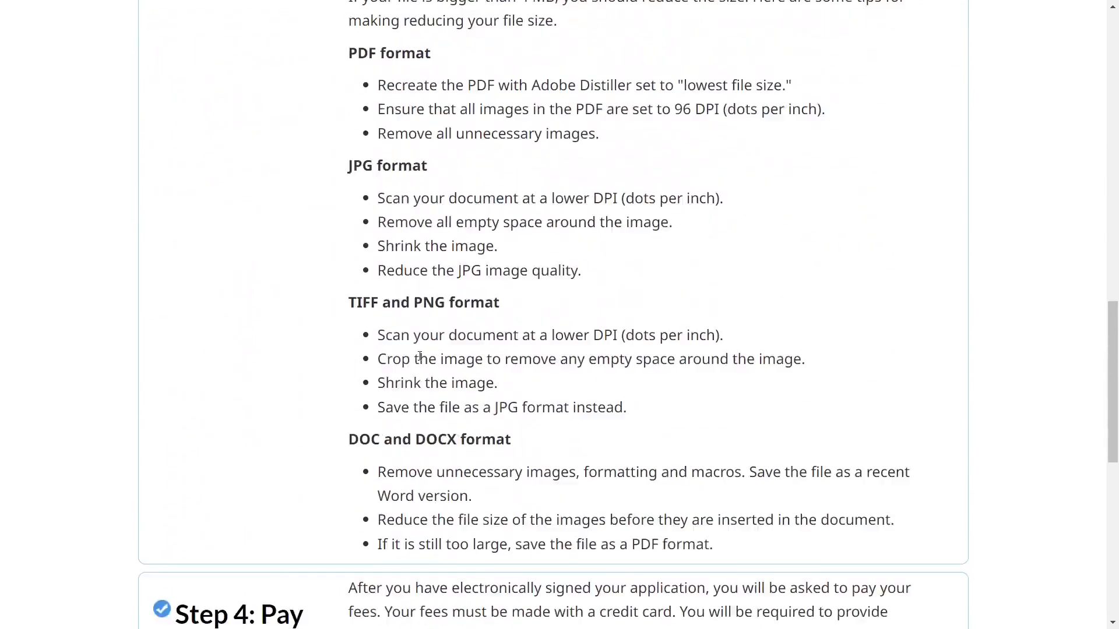
{"action": "scroll", "coordinate": [419, 356], "scroll_direction": "down", "scroll_amount": 6}
{"action": "left_click_drag", "start_coordinate": [185, 229], "coordinate": [307, 282]}
{"action": "left_click", "coordinate": [380, 335]}
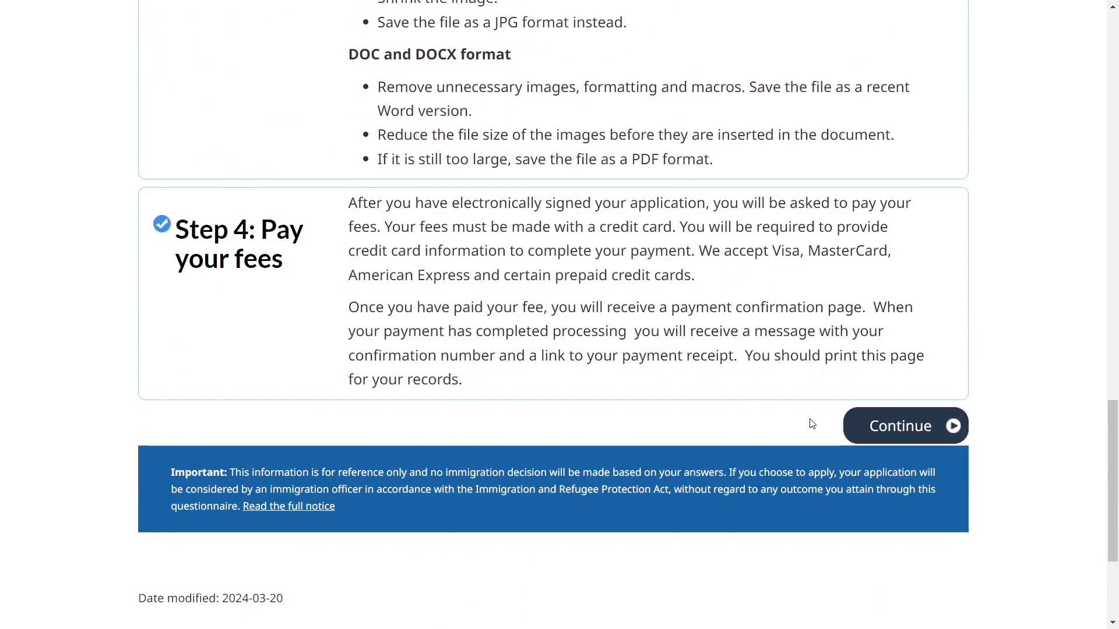
{"action": "left_click", "coordinate": [855, 426]}
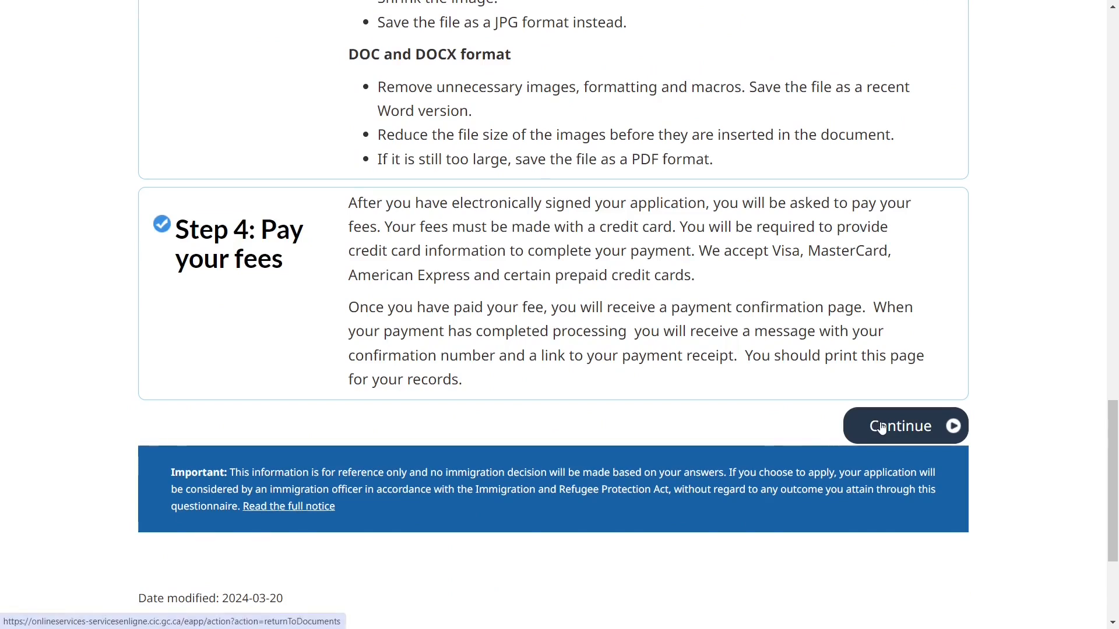
{"action": "scroll", "coordinate": [513, 378], "scroll_direction": "down", "scroll_amount": 1}
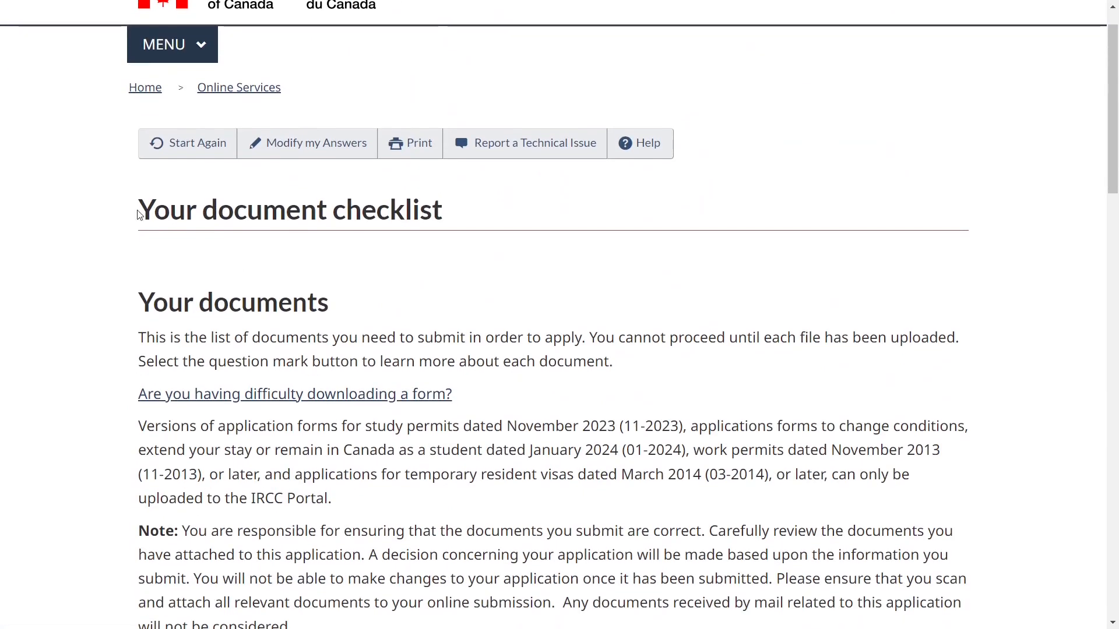
{"action": "left_click_drag", "start_coordinate": [140, 215], "coordinate": [453, 224]}
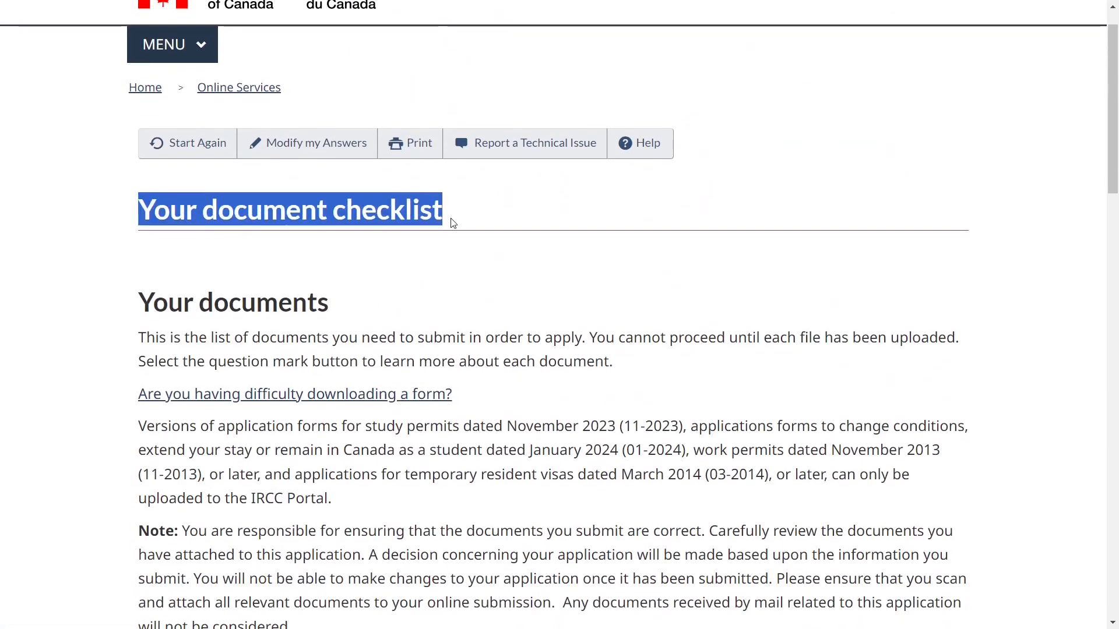
{"action": "triple_click", "coordinate": [255, 289]}
{"action": "scroll", "coordinate": [475, 354], "scroll_direction": "down", "scroll_amount": 2}
{"action": "scroll", "coordinate": [474, 354], "scroll_direction": "down", "scroll_amount": 1}
{"action": "left_click", "coordinate": [173, 224]}
{"action": "left_click_drag", "start_coordinate": [145, 208], "coordinate": [613, 234]}
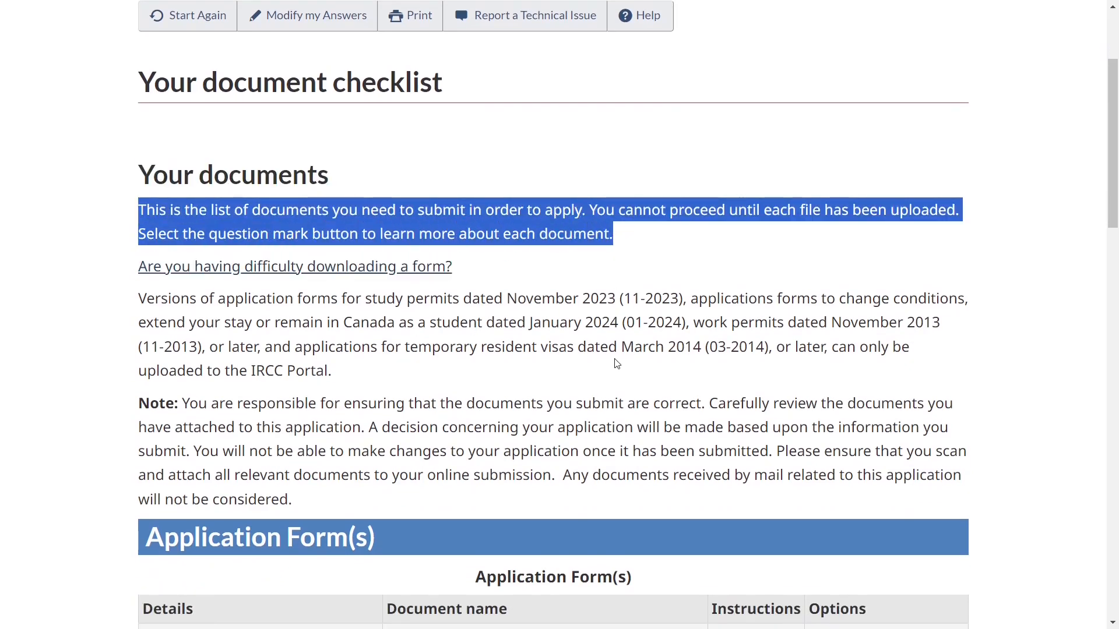
{"action": "scroll", "coordinate": [615, 359], "scroll_direction": "down", "scroll_amount": 2}
{"action": "scroll", "coordinate": [614, 358], "scroll_direction": "down", "scroll_amount": 2}
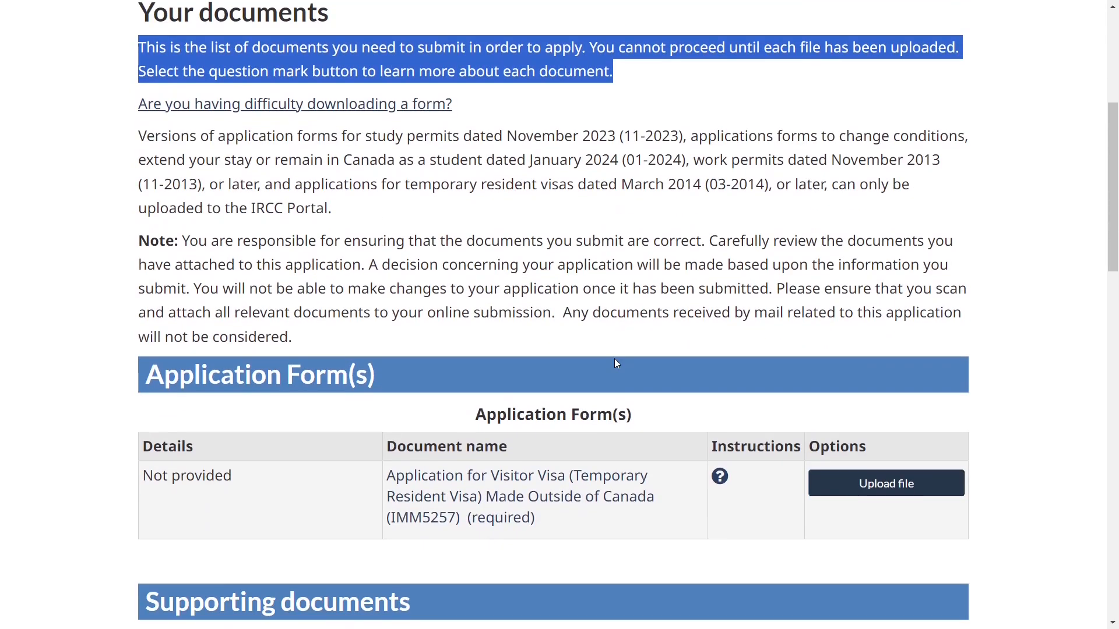
{"action": "left_click", "coordinate": [580, 352]}
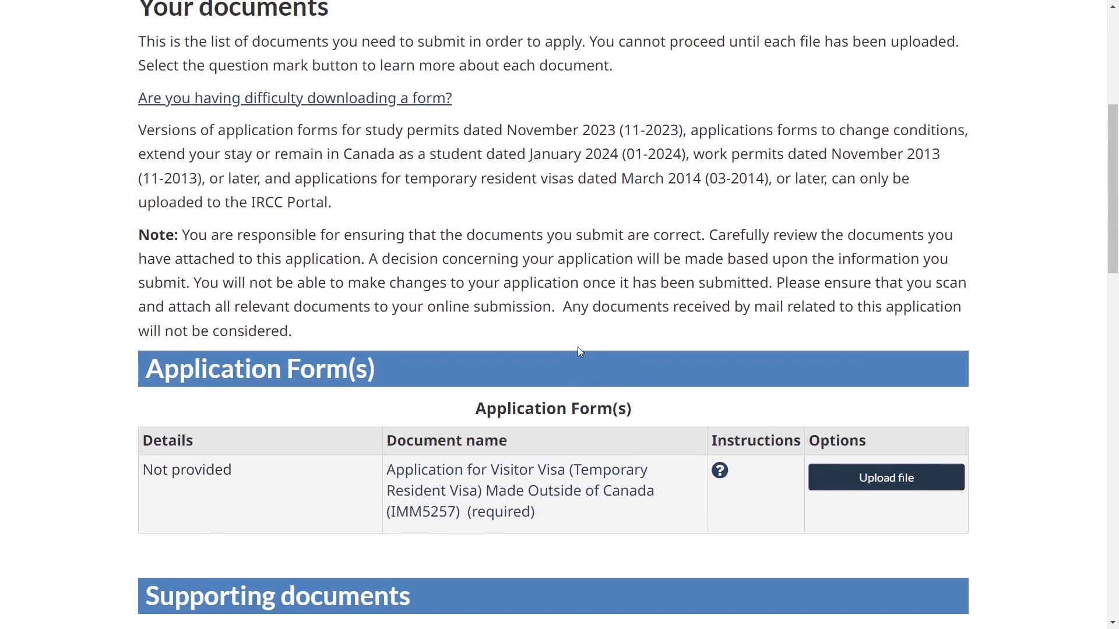
{"action": "scroll", "coordinate": [522, 350], "scroll_direction": "down", "scroll_amount": 3}
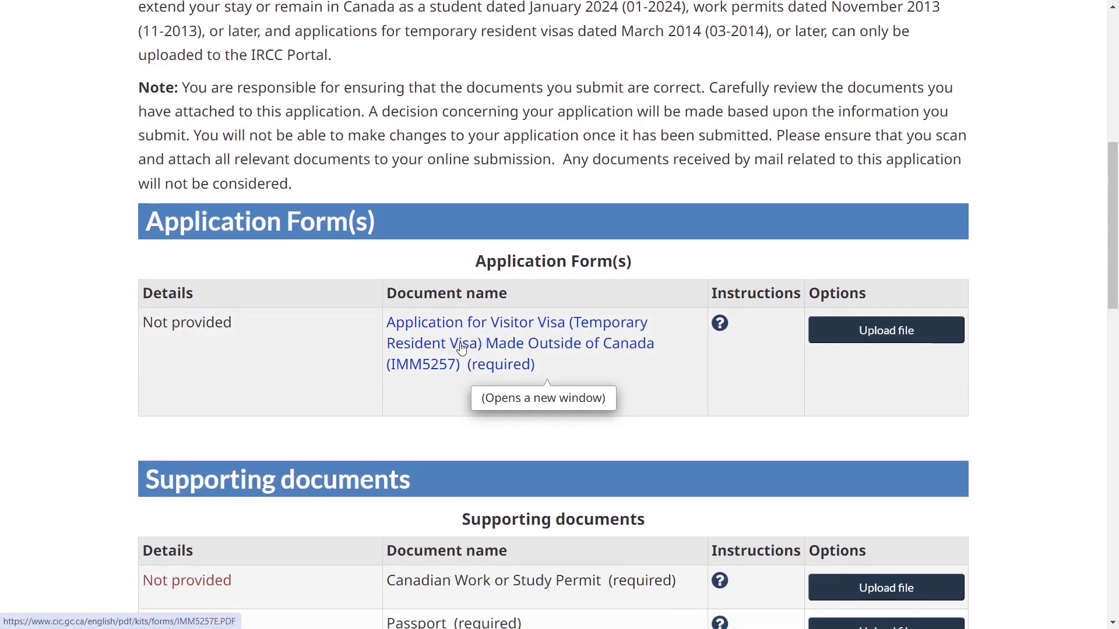
{"action": "scroll", "coordinate": [676, 430], "scroll_direction": "down", "scroll_amount": 1}
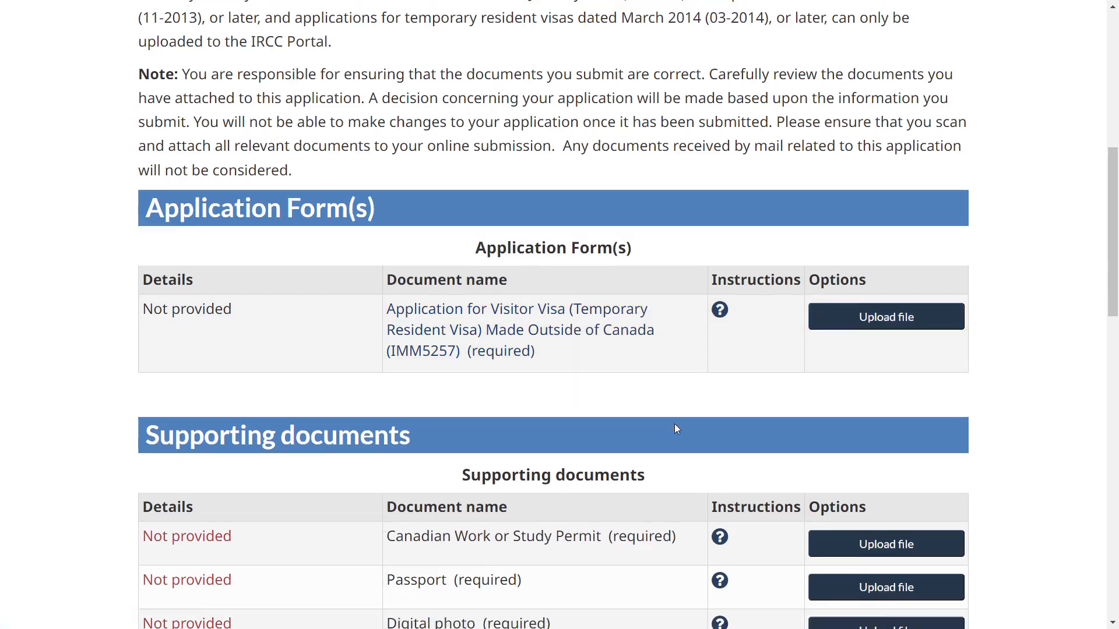
{"action": "scroll", "coordinate": [676, 429], "scroll_direction": "down", "scroll_amount": 2}
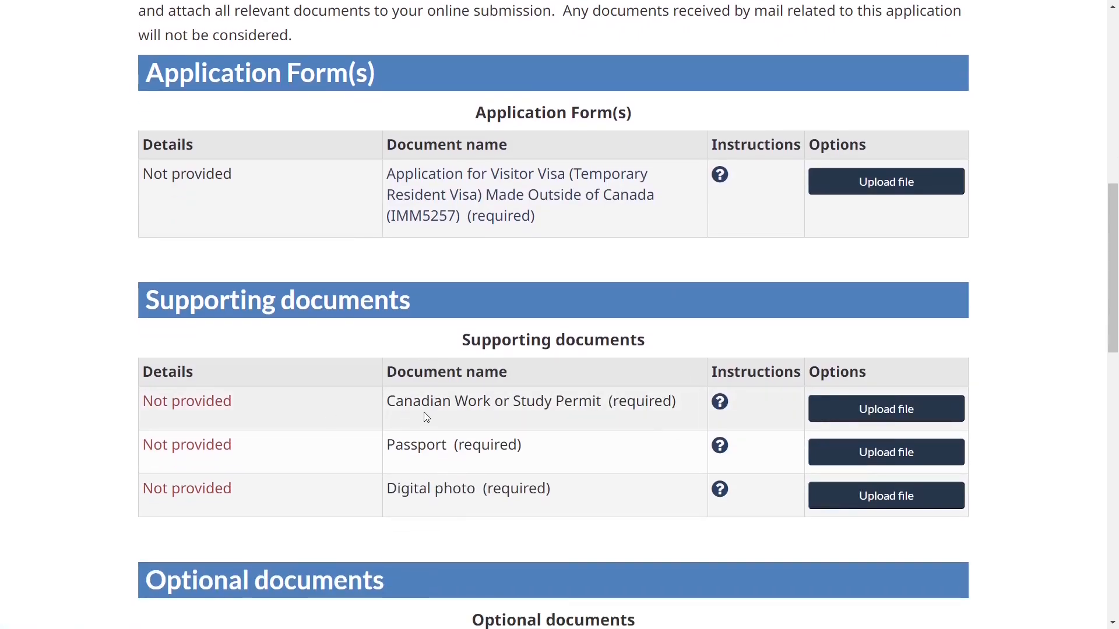
{"action": "left_click_drag", "start_coordinate": [383, 404], "coordinate": [603, 400]}
{"action": "triple_click", "coordinate": [413, 446]}
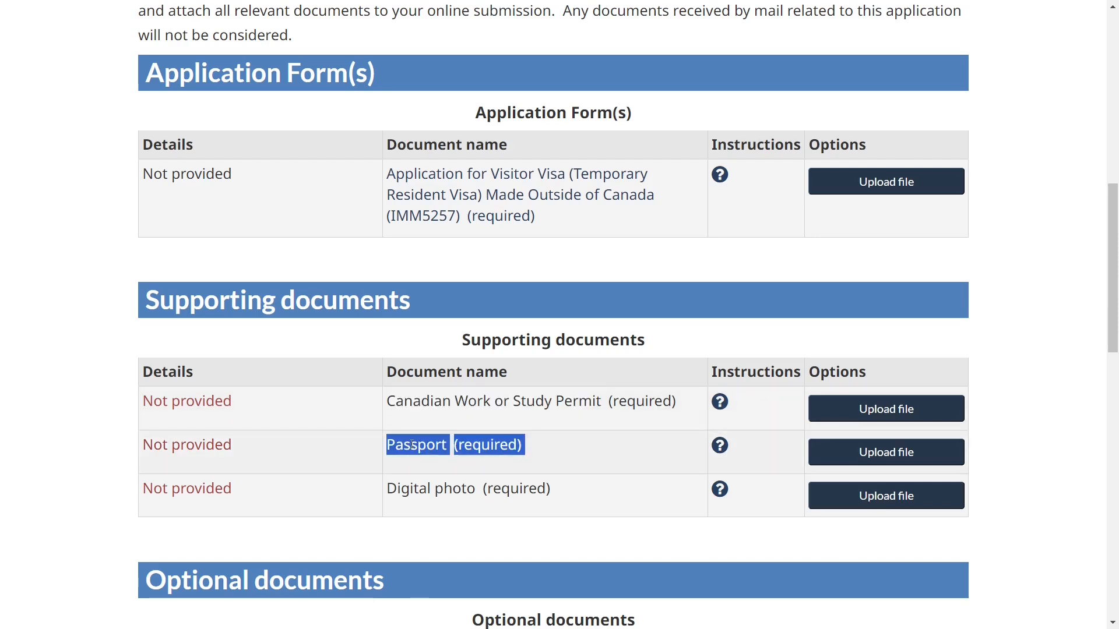
{"action": "triple_click", "coordinate": [440, 492]}
{"action": "left_click", "coordinate": [455, 550]}
{"action": "scroll", "coordinate": [454, 549], "scroll_direction": "down", "scroll_amount": 1}
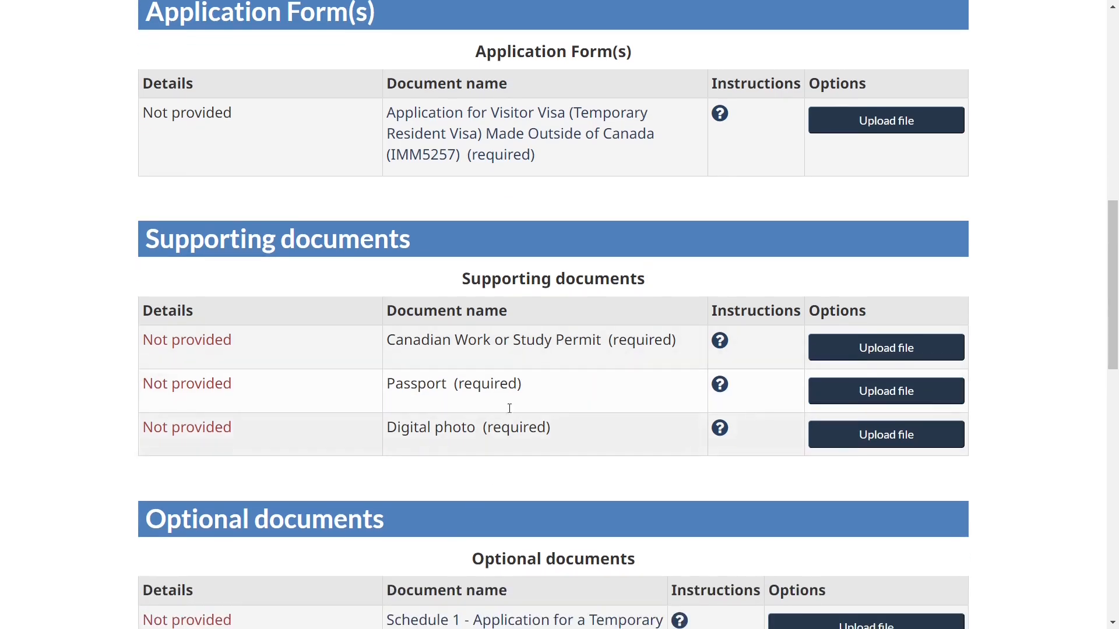
{"action": "scroll", "coordinate": [449, 376], "scroll_direction": "down", "scroll_amount": 1}
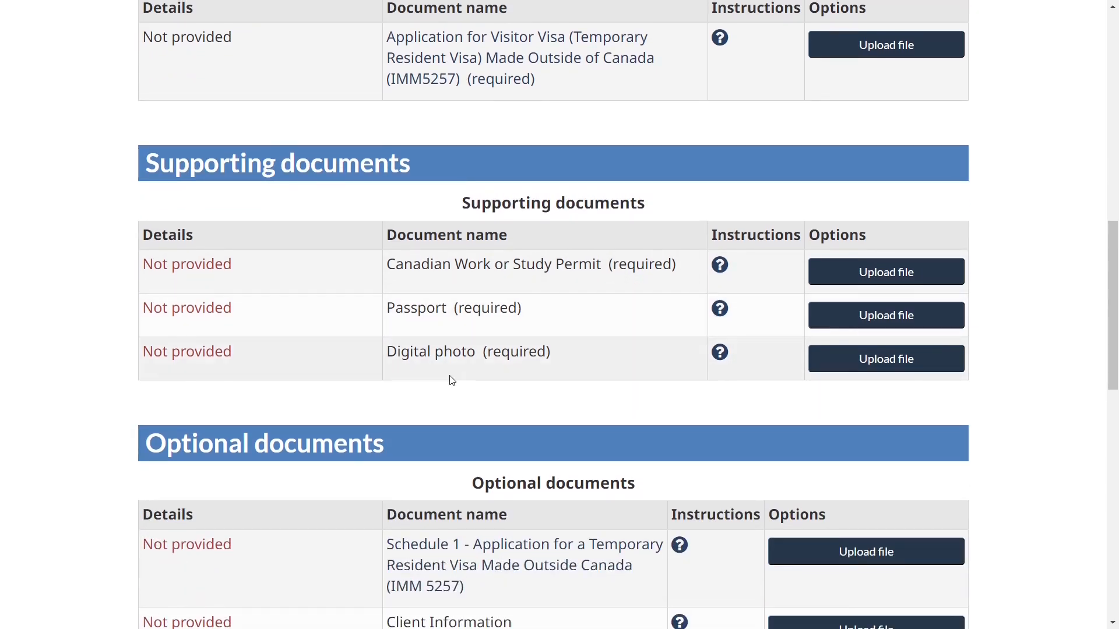
{"action": "scroll", "coordinate": [452, 380], "scroll_direction": "up", "scroll_amount": 3}
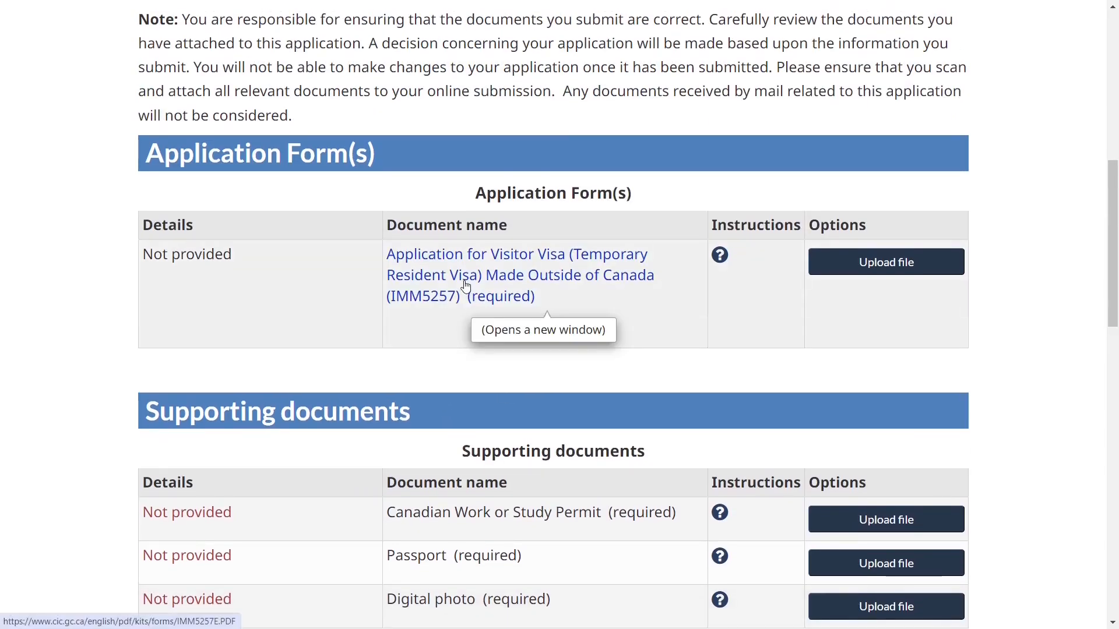
Open the IMM5257 visitor visa form and save the PDF as imm5257e.pdf for Adobe Acrobat.
{"action": "left_click", "coordinate": [465, 286]}
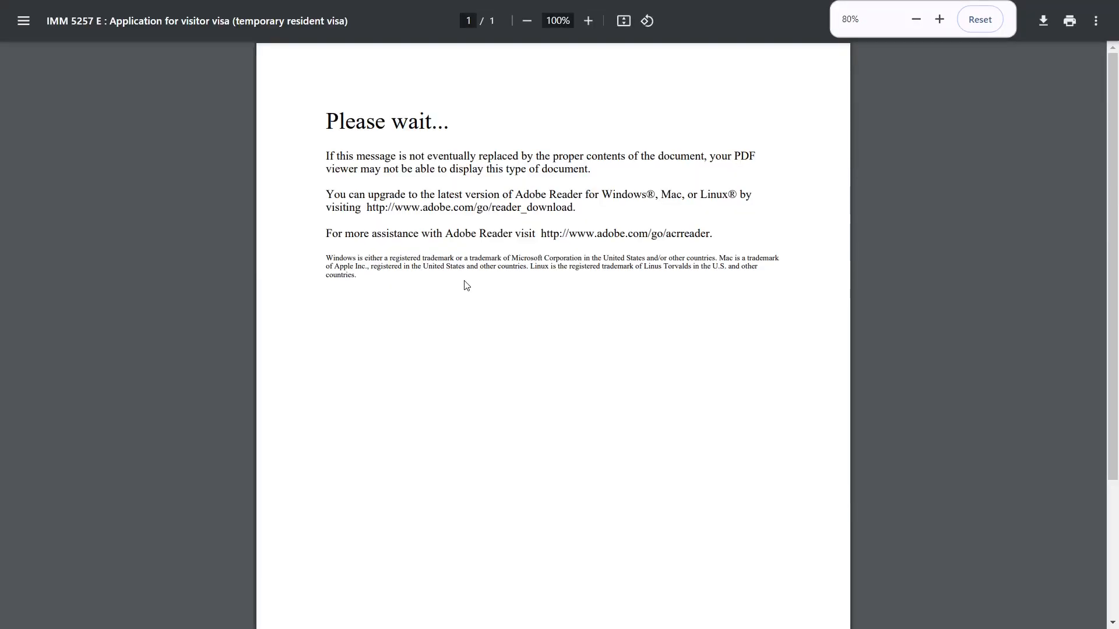
{"action": "right_click", "coordinate": [466, 284]}
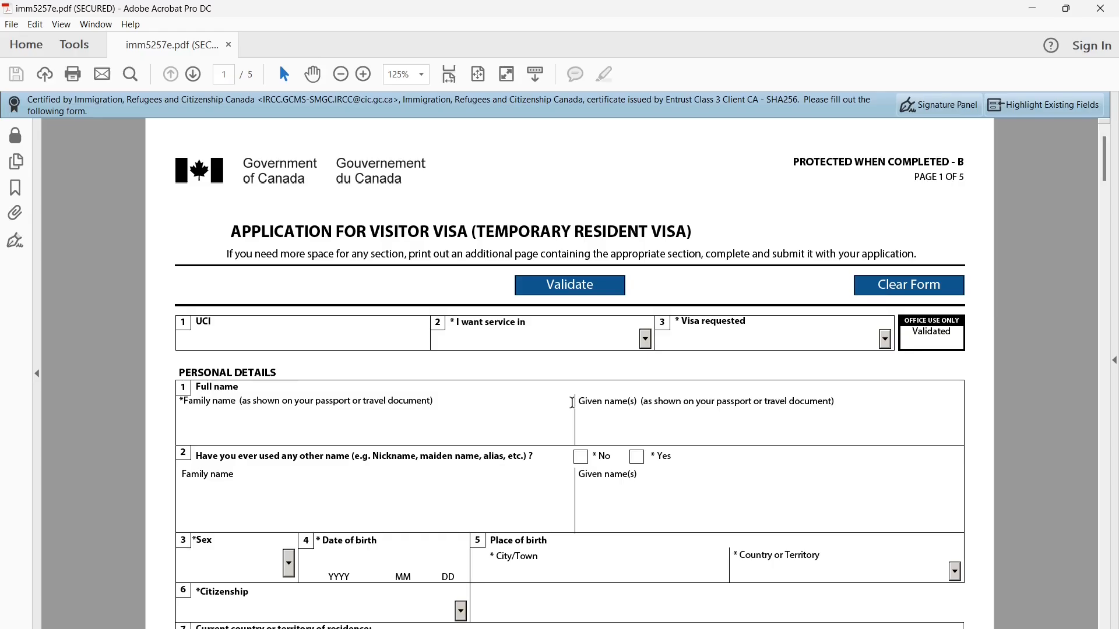
{"action": "scroll", "coordinate": [571, 408], "scroll_direction": "down", "scroll_amount": 5}
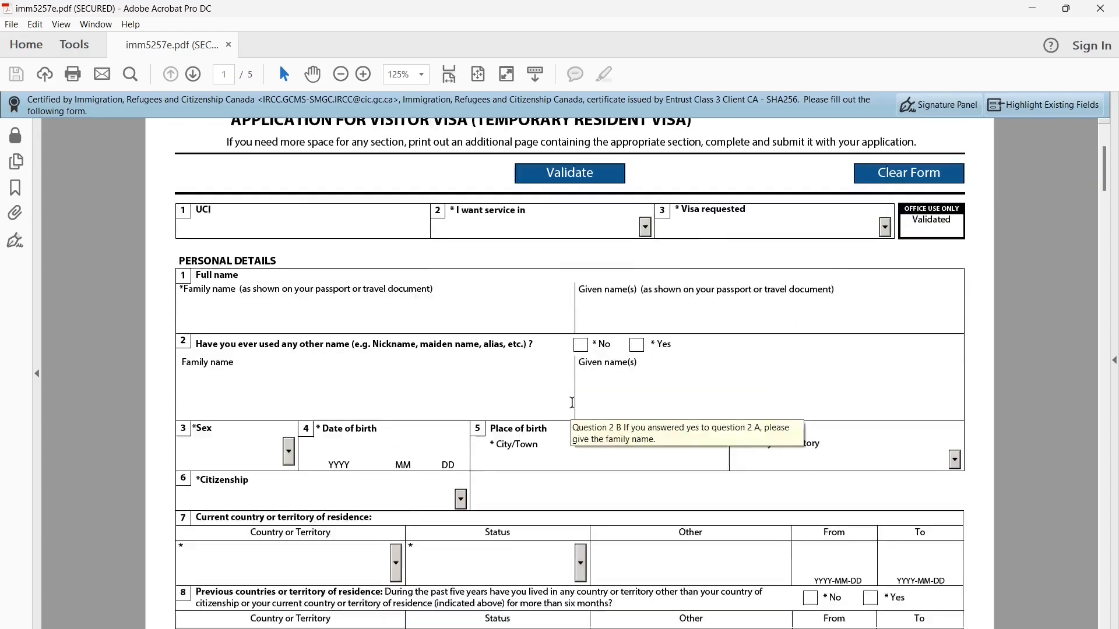
Scroll the imm5257e.pdf form and check the applicant's UCI field.
{"action": "scroll", "coordinate": [571, 408], "scroll_direction": "down", "scroll_amount": 5}
{"action": "scroll", "coordinate": [571, 408], "scroll_direction": "up", "scroll_amount": 10}
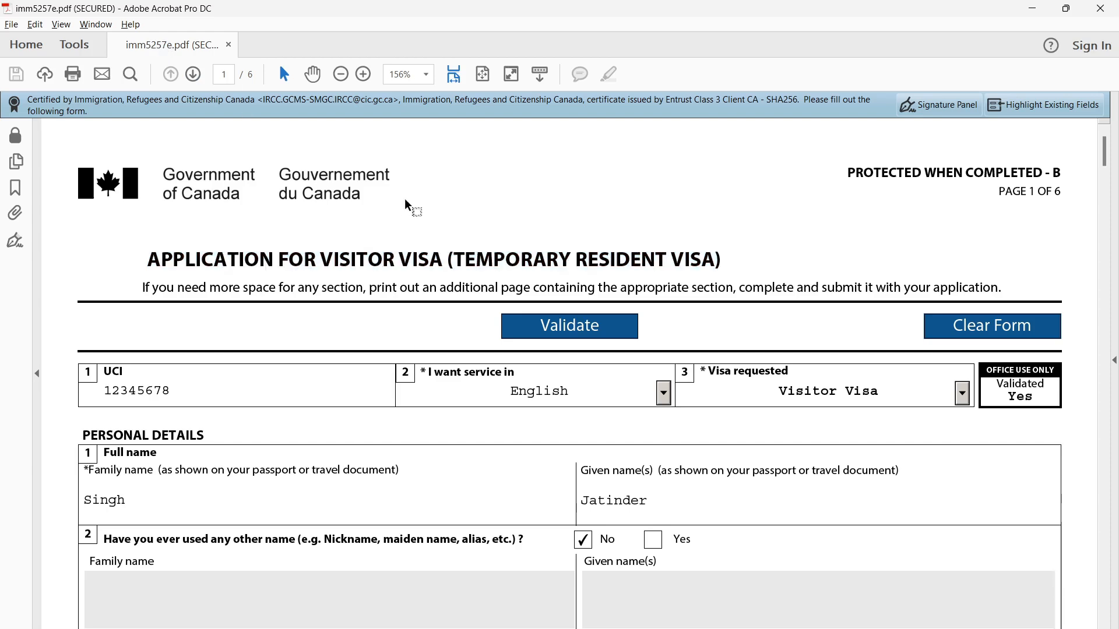
{"action": "scroll", "coordinate": [357, 486], "scroll_direction": "down", "scroll_amount": 2}
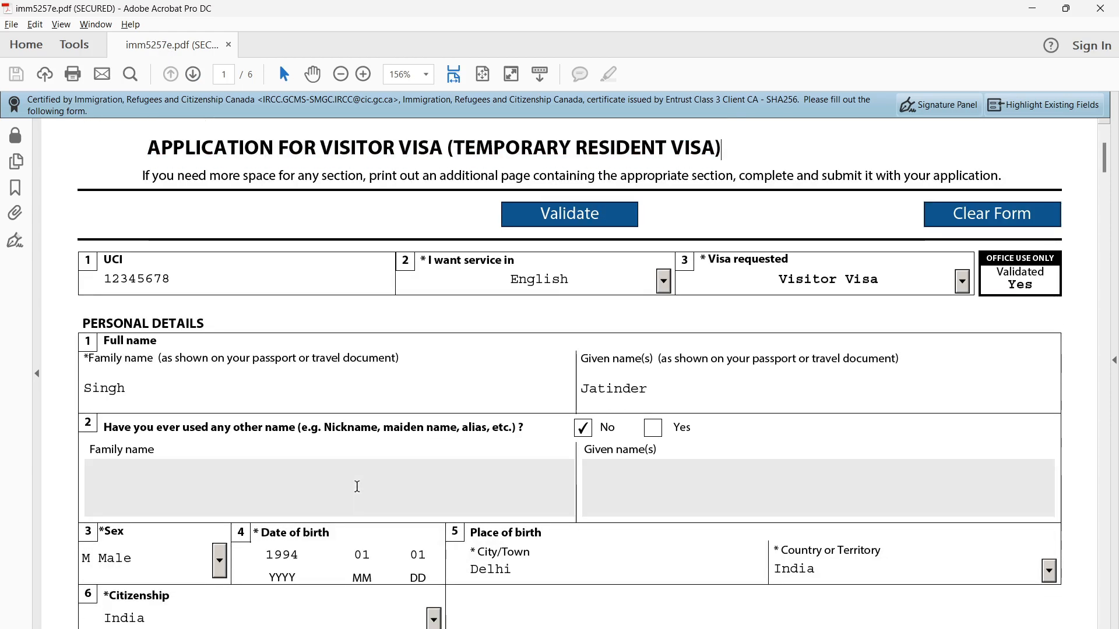
{"action": "scroll", "coordinate": [357, 487], "scroll_direction": "up", "scroll_amount": 2}
{"action": "double_click", "coordinate": [115, 344]}
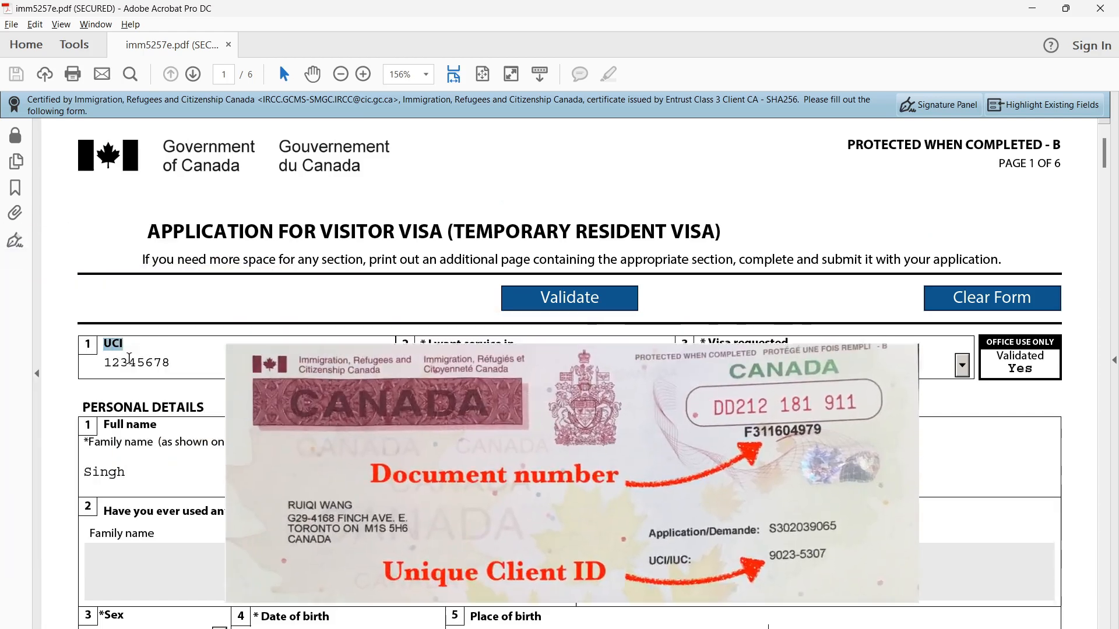
{"action": "double_click", "coordinate": [130, 361]}
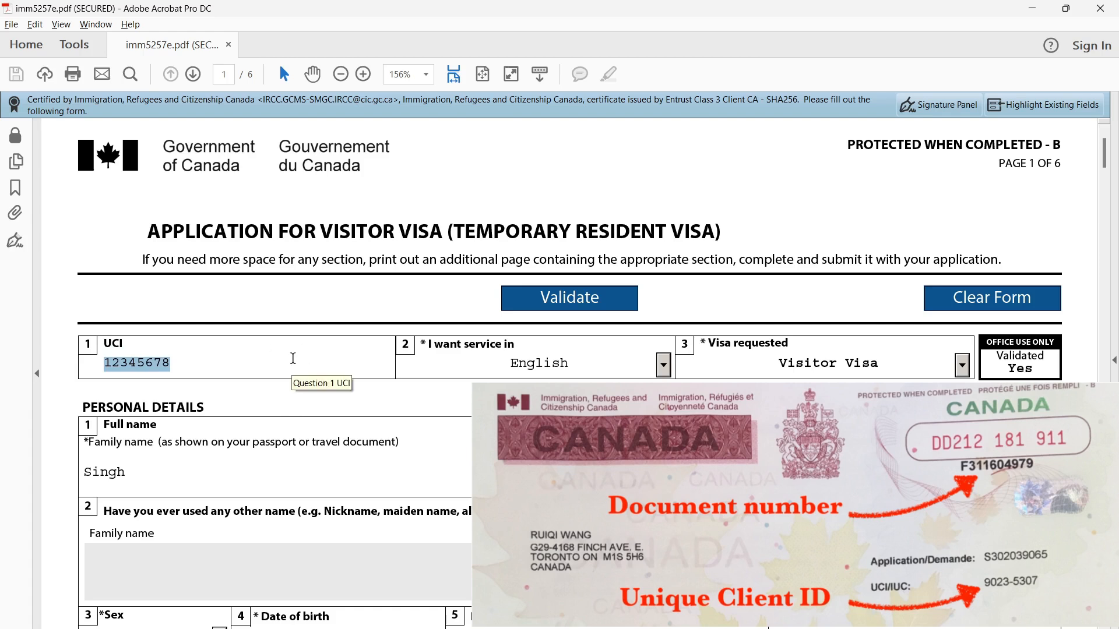
{"action": "scroll", "coordinate": [293, 359], "scroll_direction": "down", "scroll_amount": 1}
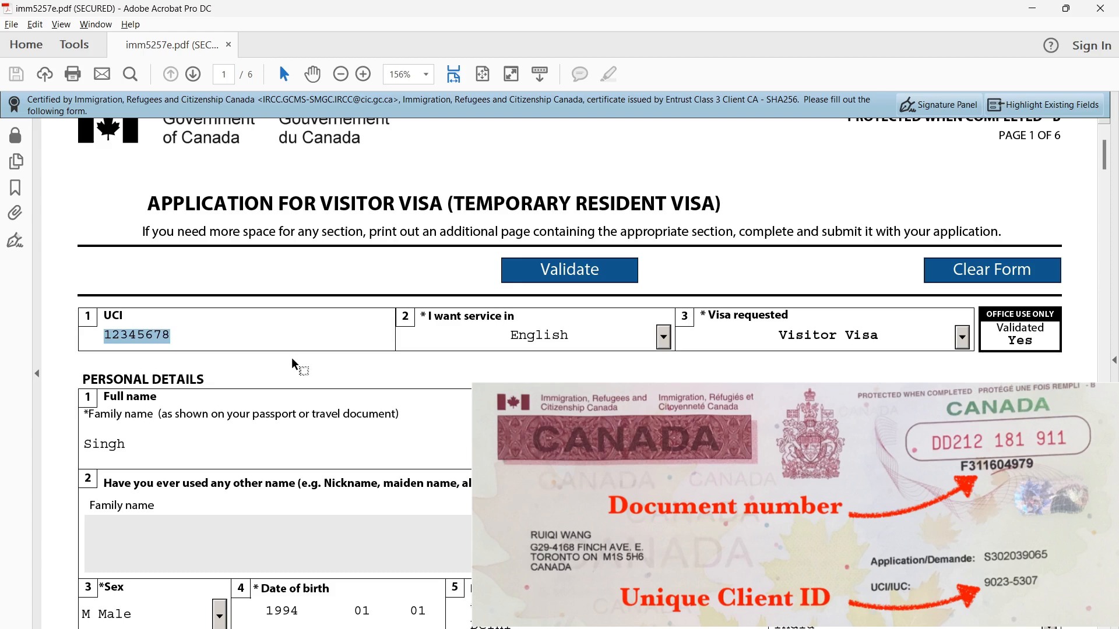
{"action": "left_click", "coordinate": [345, 378]}
Set service language to English and Visa requested to Visitor Visa.
{"action": "double_click", "coordinate": [486, 318]}
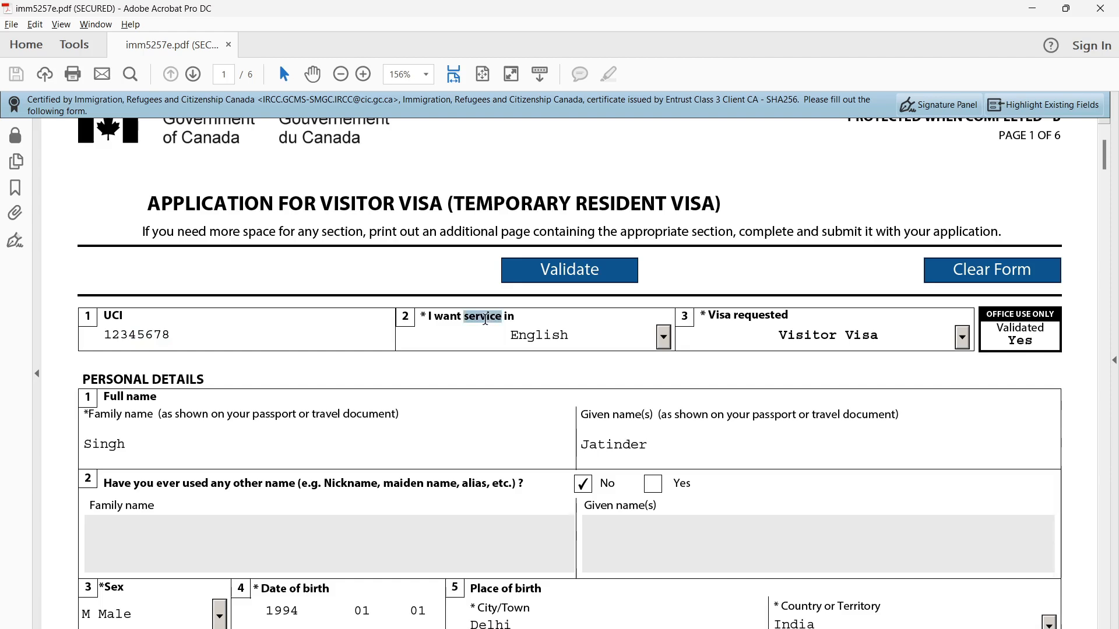
{"action": "left_click", "coordinate": [663, 338]}
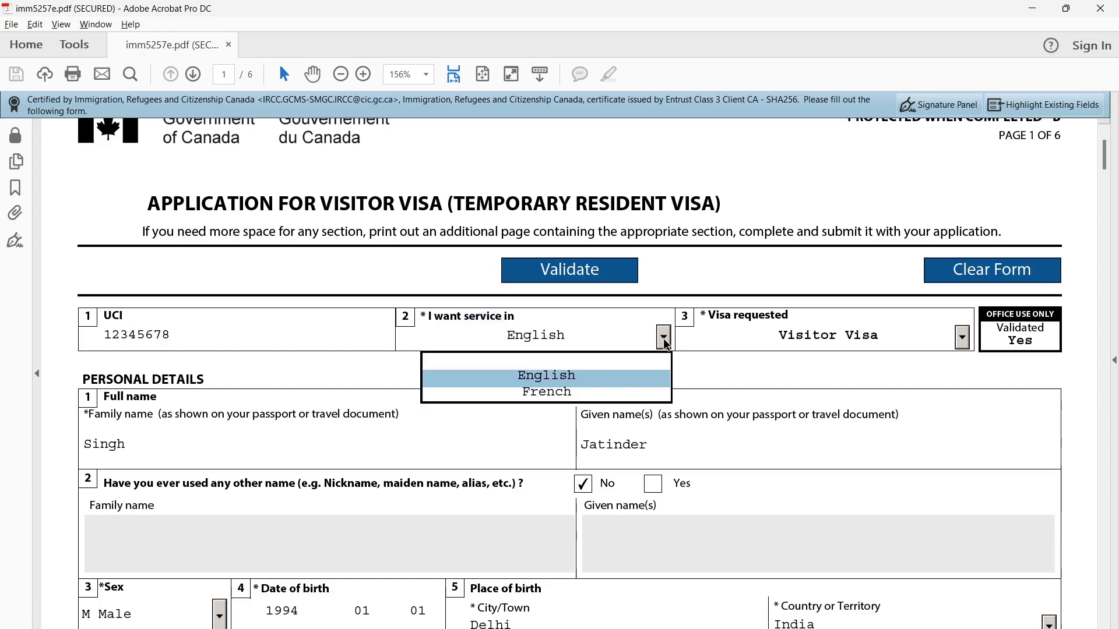
{"action": "left_click", "coordinate": [634, 377]}
{"action": "left_click_drag", "start_coordinate": [728, 382], "coordinate": [790, 316]}
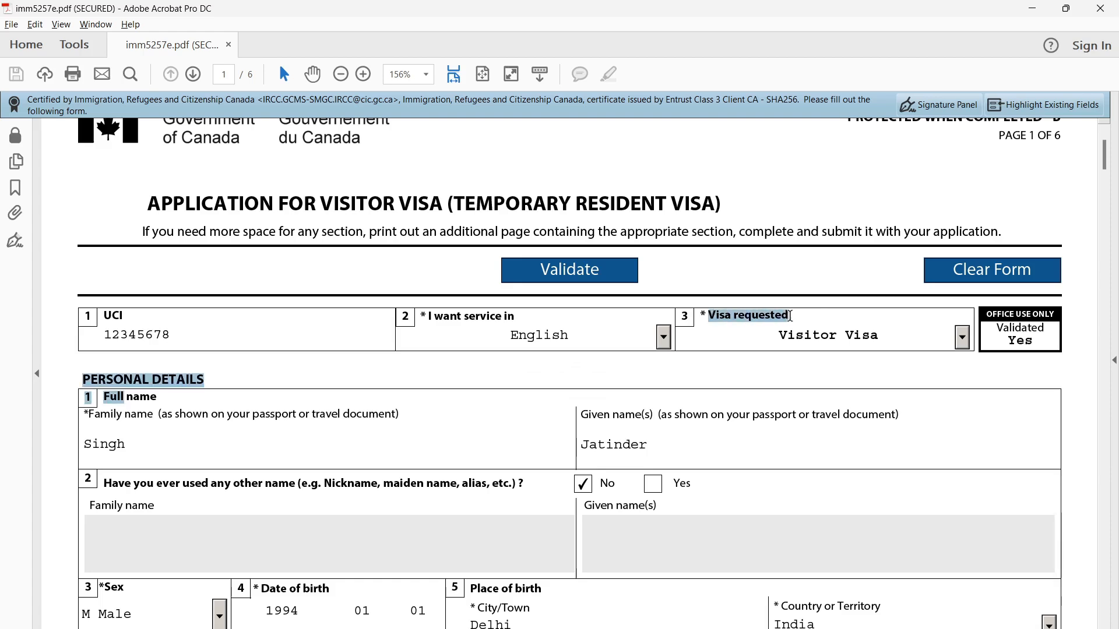
{"action": "left_click", "coordinate": [797, 388]}
{"action": "left_click", "coordinate": [968, 342]}
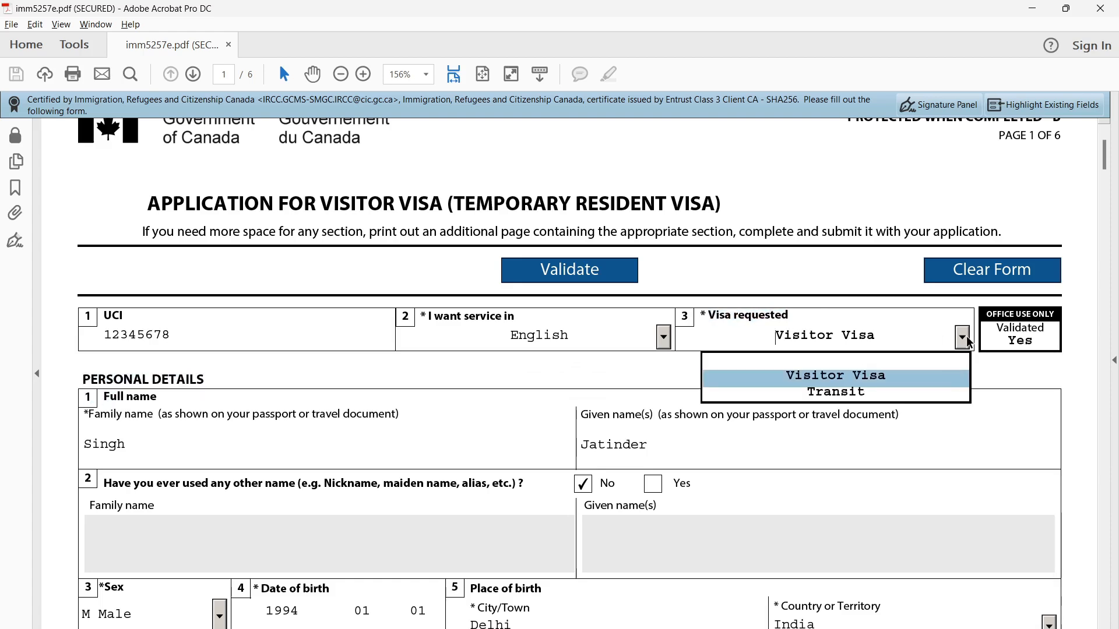
{"action": "left_click", "coordinate": [936, 375]}
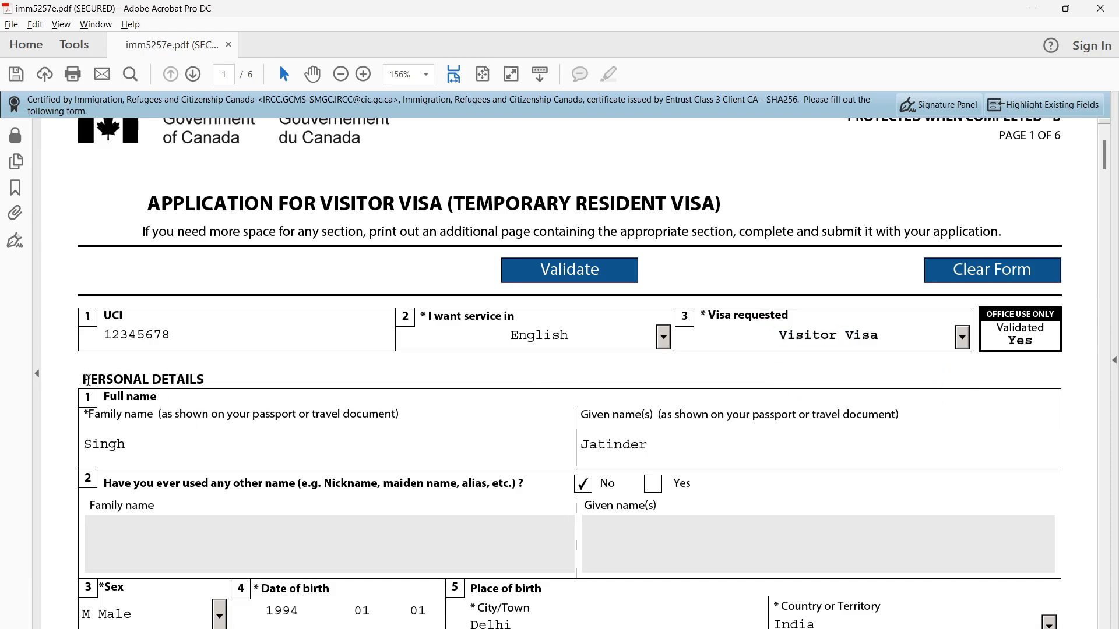
Locate the Family name and Given name(s) fields under Personal Details.
{"action": "left_click_drag", "start_coordinate": [88, 381], "coordinate": [203, 379]}
{"action": "left_click_drag", "start_coordinate": [127, 402], "coordinate": [137, 399]}
{"action": "left_click", "coordinate": [116, 400]}
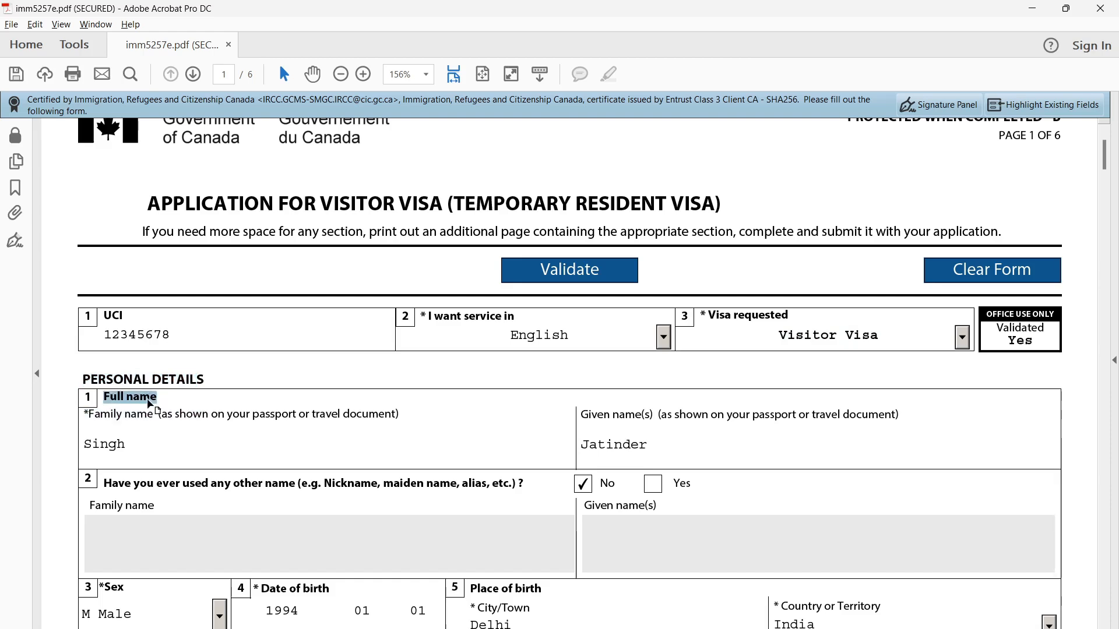
{"action": "left_click", "coordinate": [113, 415]}
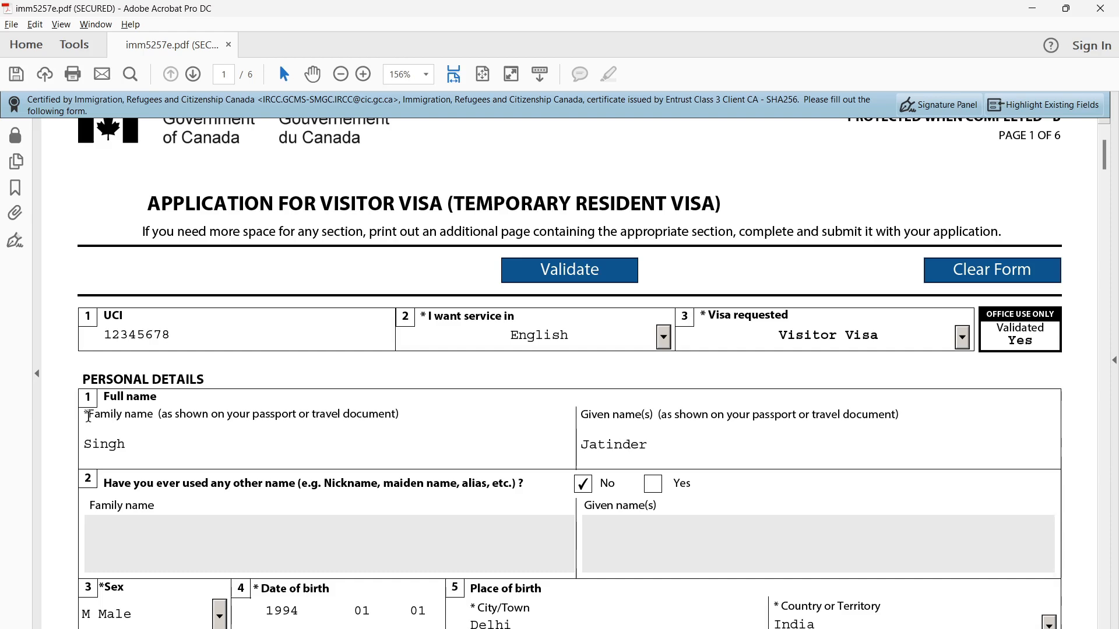
{"action": "left_click_drag", "start_coordinate": [88, 416], "coordinate": [154, 415]}
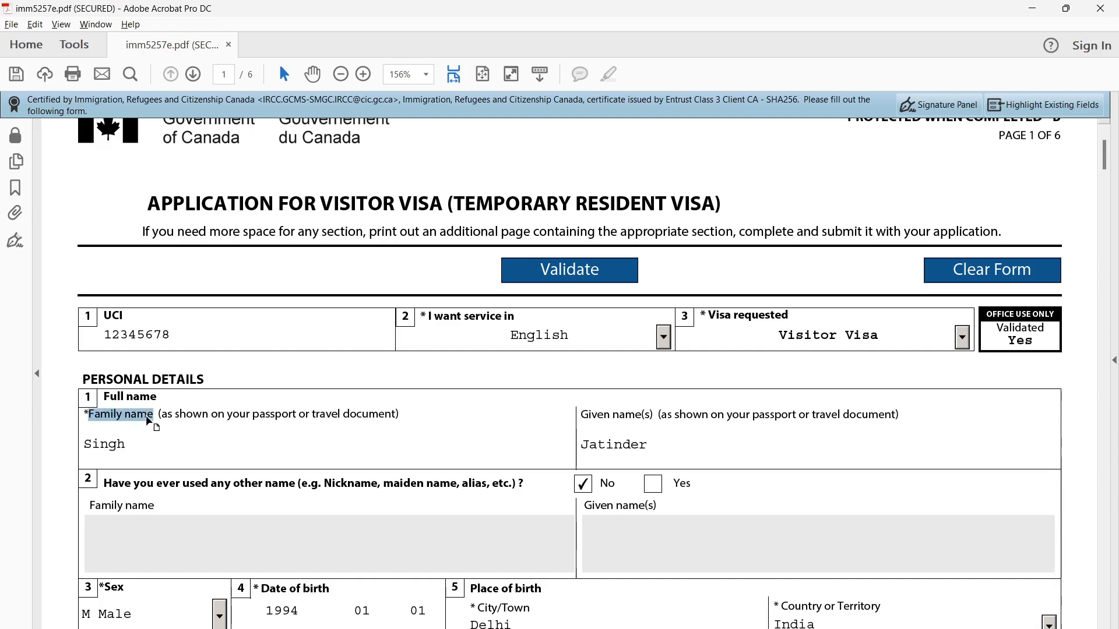
{"action": "left_click", "coordinate": [620, 421]}
{"action": "left_click_drag", "start_coordinate": [584, 415], "coordinate": [647, 418]}
{"action": "left_click", "coordinate": [619, 424]}
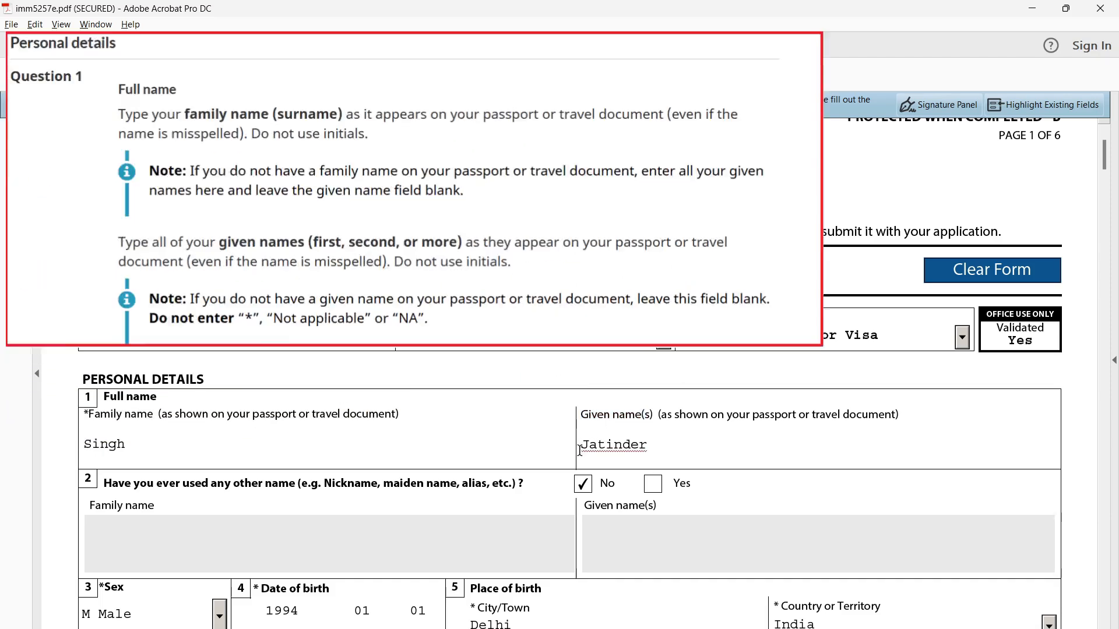
{"action": "left_click", "coordinate": [546, 404]}
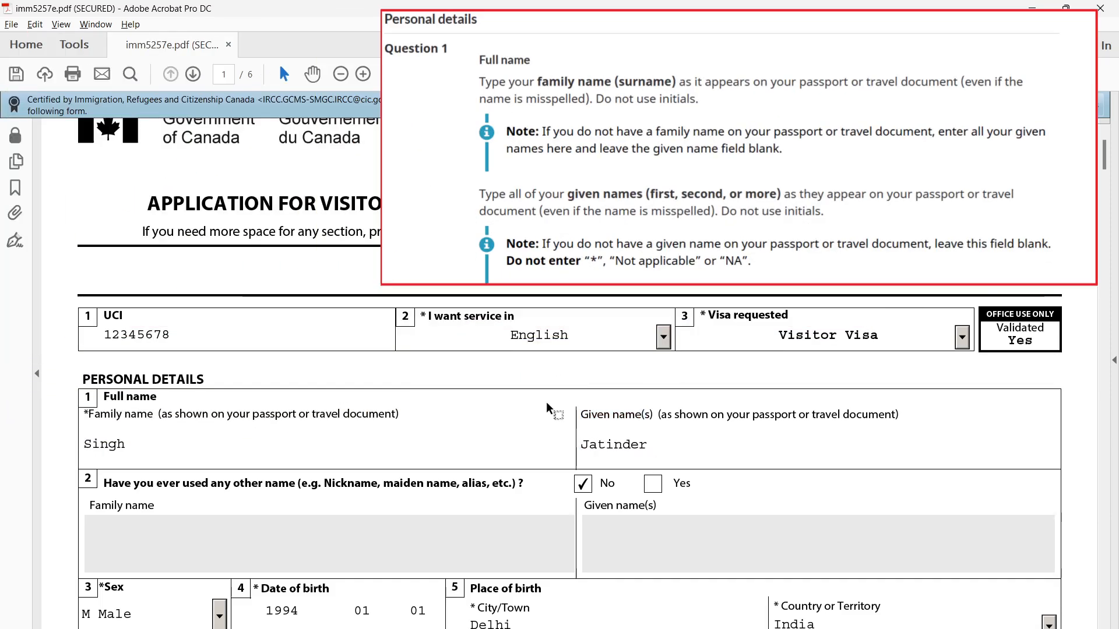
{"action": "left_click_drag", "start_coordinate": [99, 420], "coordinate": [149, 417]}
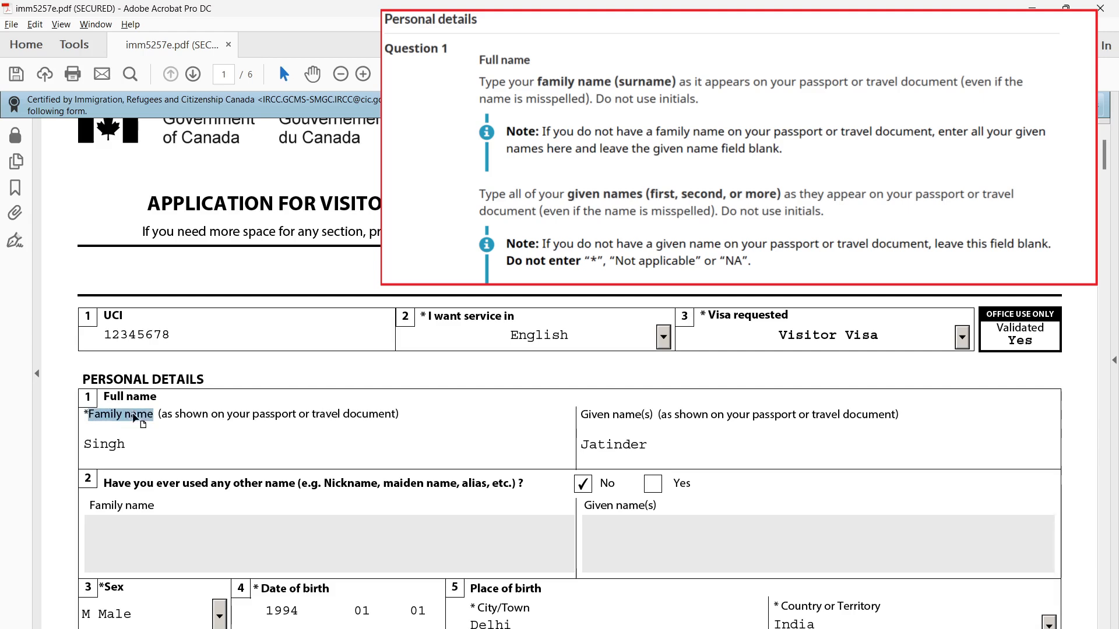
{"action": "left_click", "coordinate": [575, 414]}
{"action": "left_click_drag", "start_coordinate": [584, 414], "coordinate": [631, 415]}
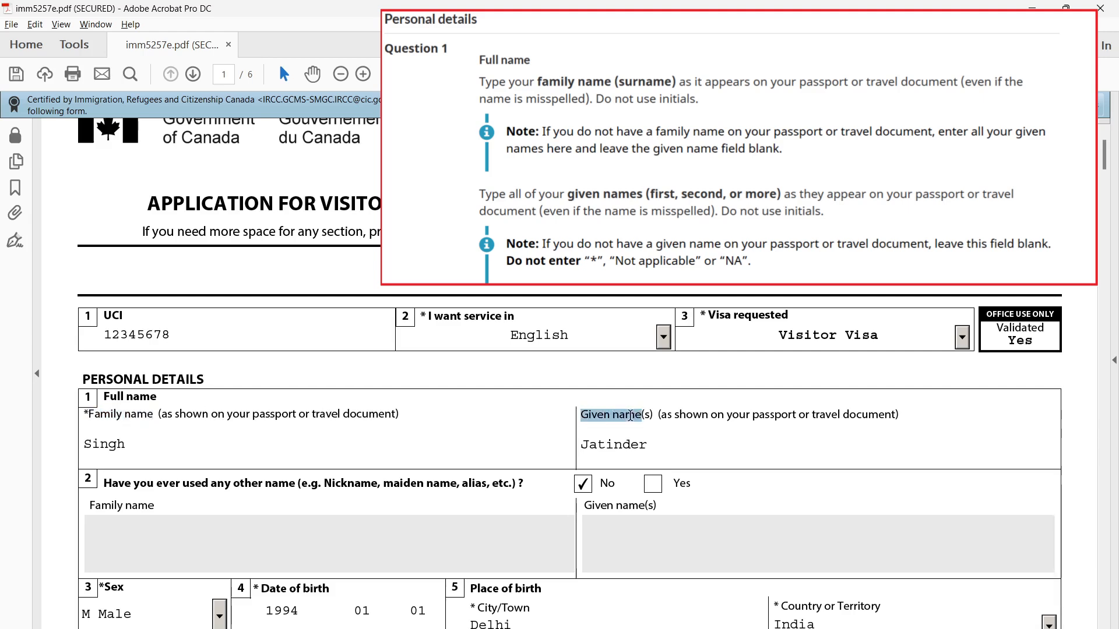
{"action": "left_click", "coordinate": [530, 413]}
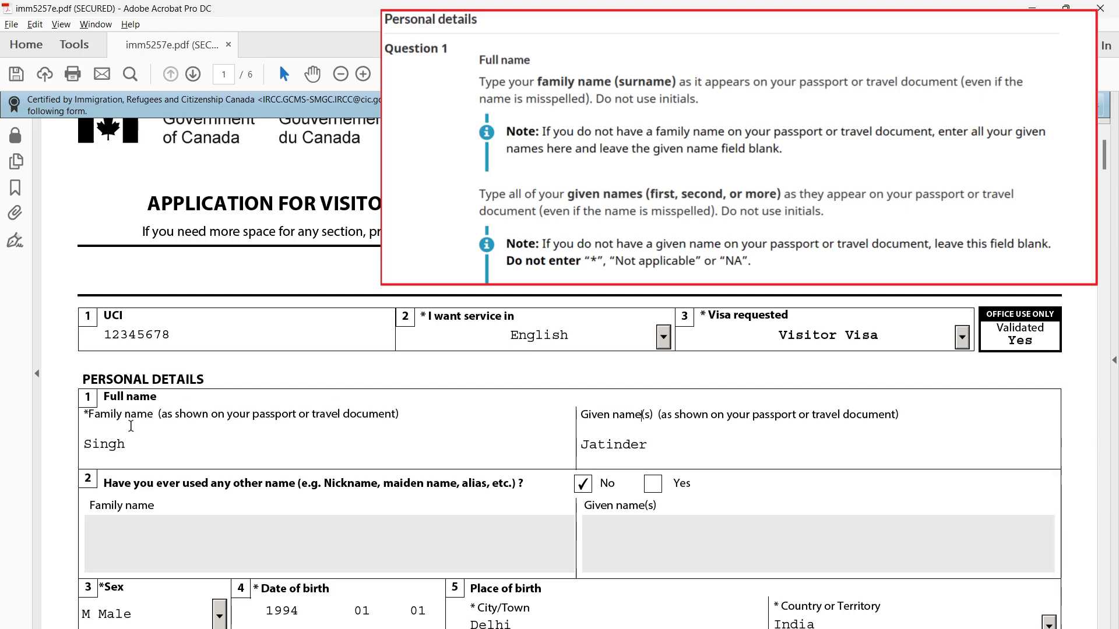
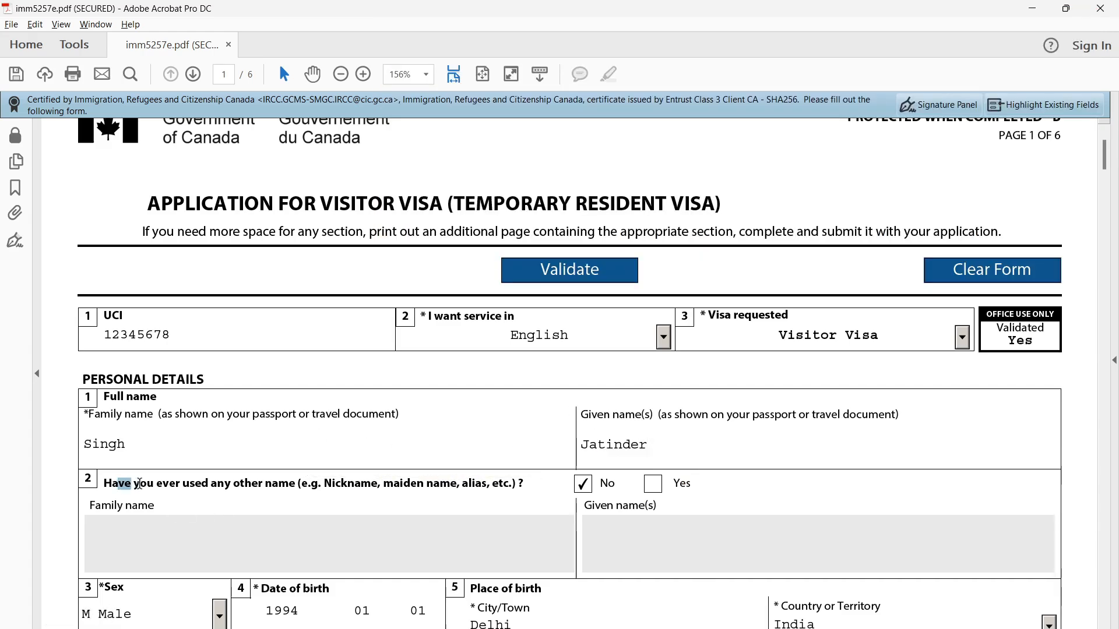
Review the other-names question and keep India as the country of birth.
{"action": "left_click_drag", "start_coordinate": [105, 484], "coordinate": [277, 489]}
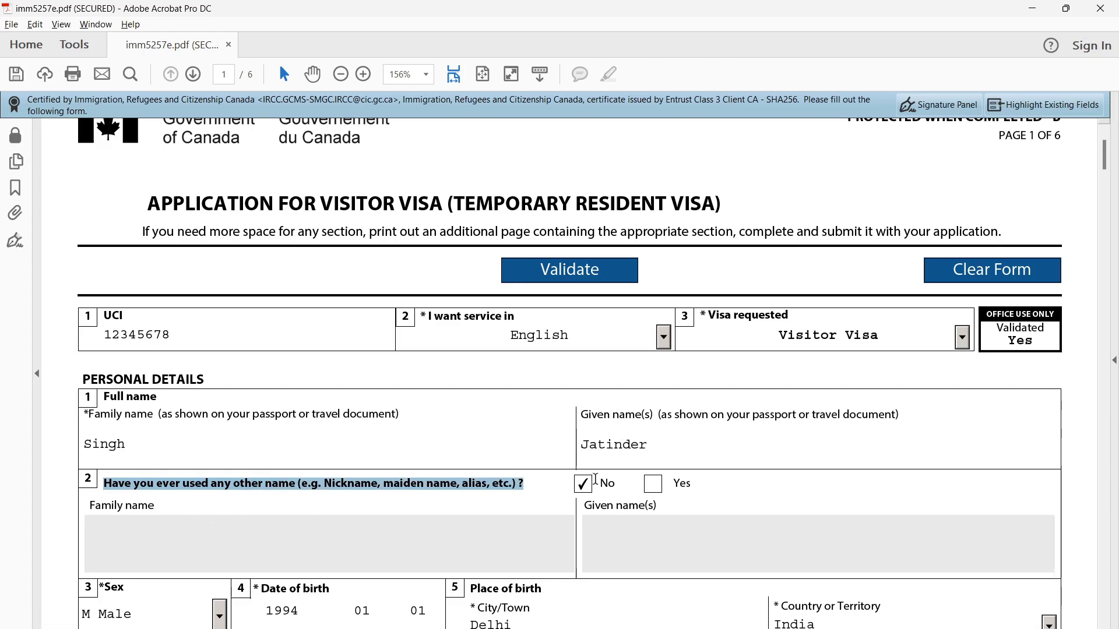
{"action": "scroll", "coordinate": [585, 483], "scroll_direction": "down", "scroll_amount": 2}
{"action": "scroll", "coordinate": [585, 483], "scroll_direction": "down", "scroll_amount": 4}
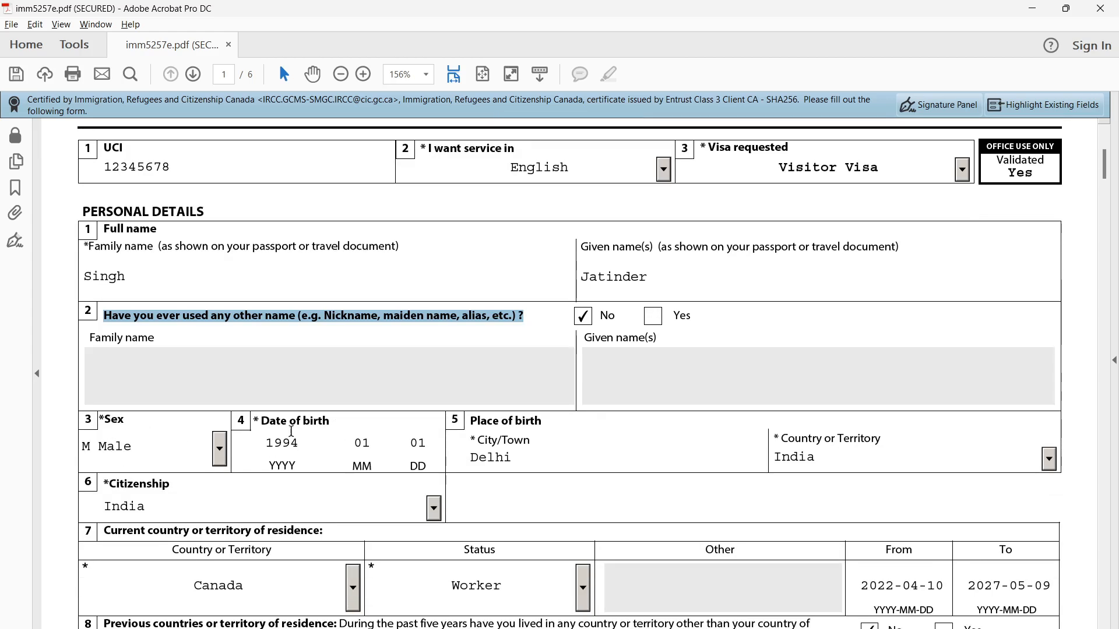
{"action": "double_click", "coordinate": [494, 422]}
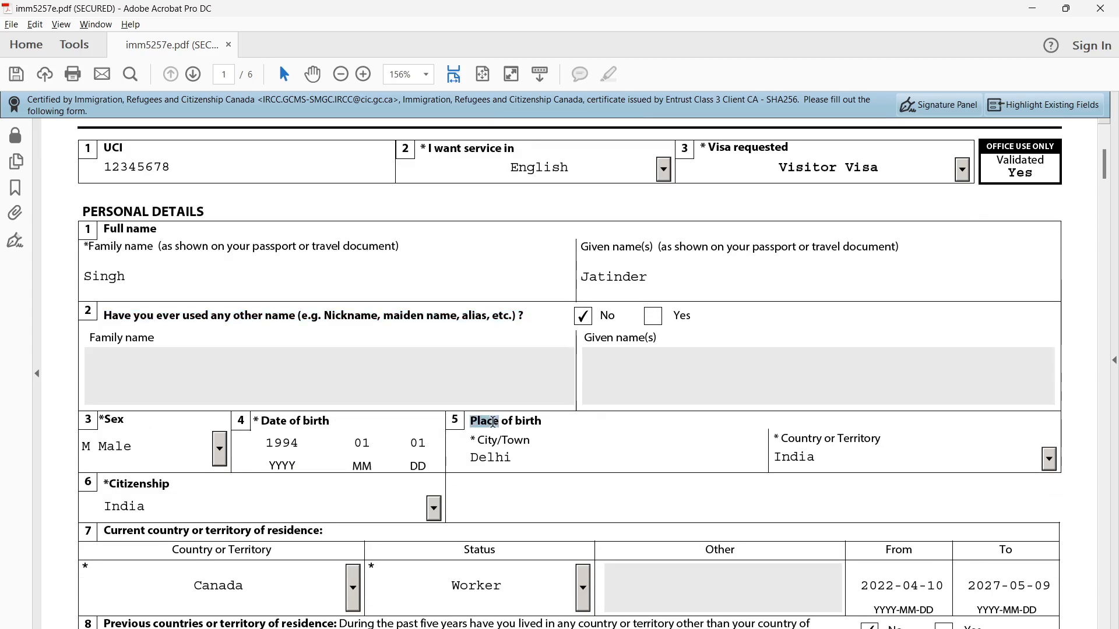
{"action": "double_click", "coordinate": [816, 439]}
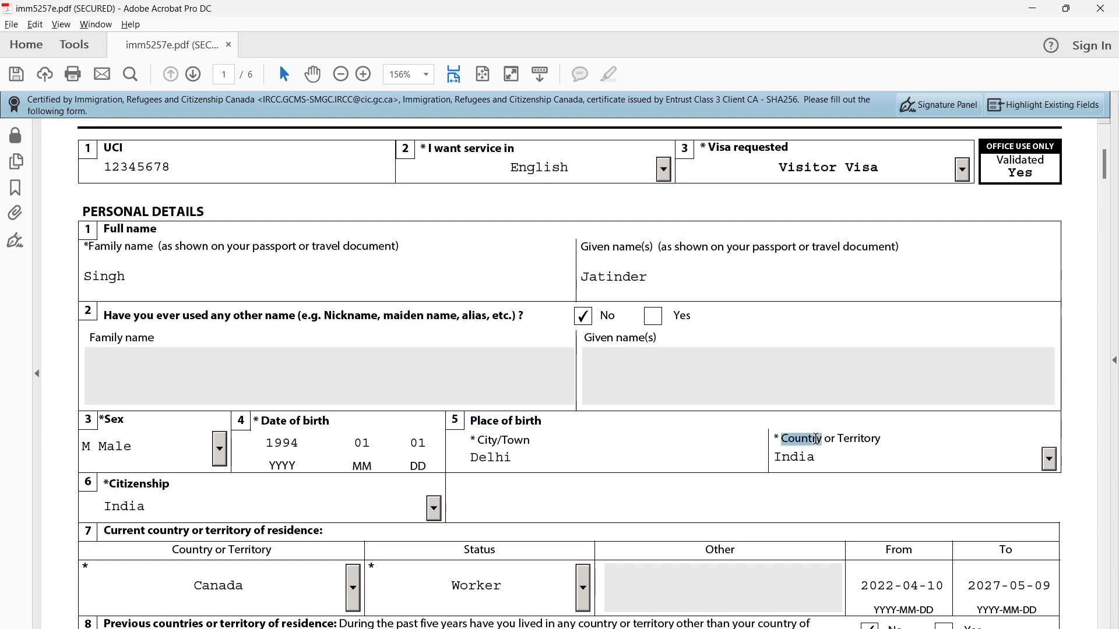
{"action": "left_click", "coordinate": [1049, 460]}
{"action": "left_click", "coordinate": [1052, 459]}
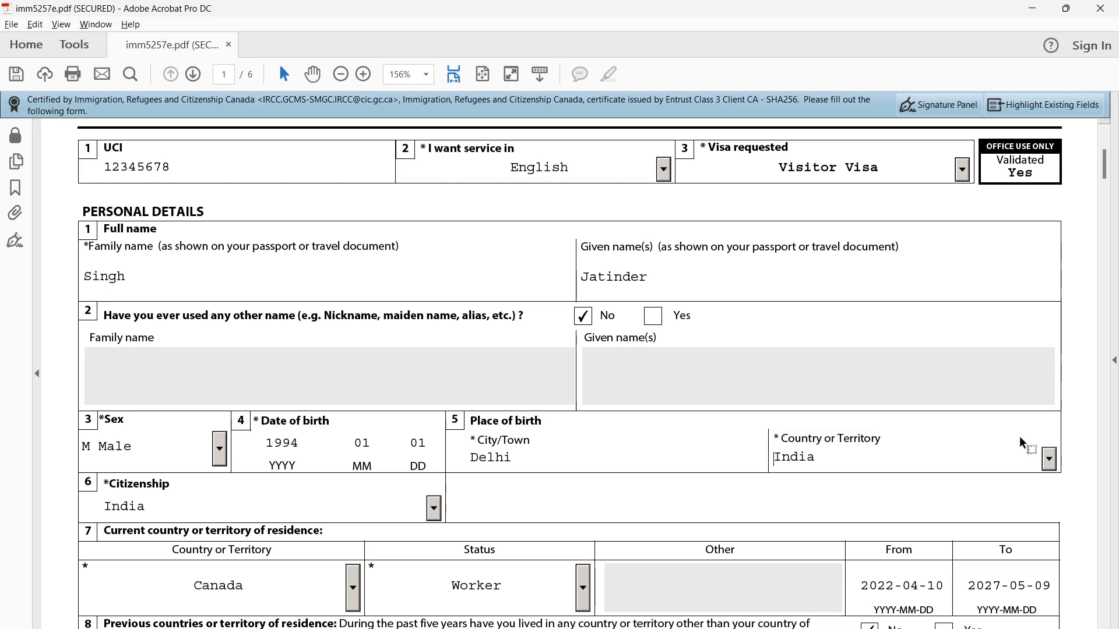
Confirm India as the applicant's citizenship.
{"action": "scroll", "coordinate": [525, 474], "scroll_direction": "down", "scroll_amount": 2}
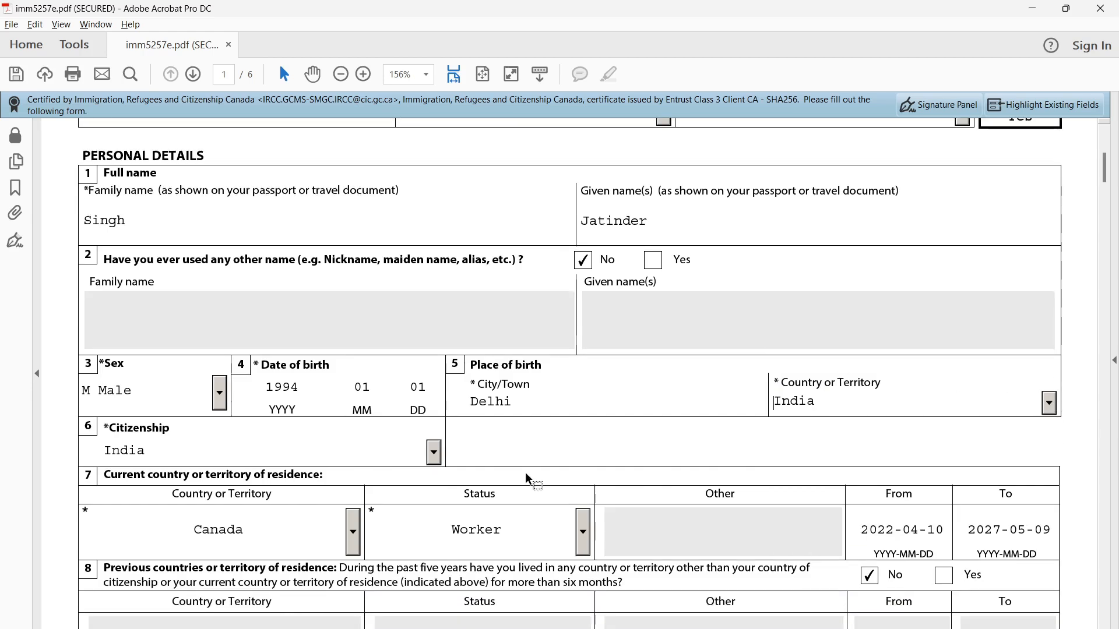
{"action": "double_click", "coordinate": [124, 427]}
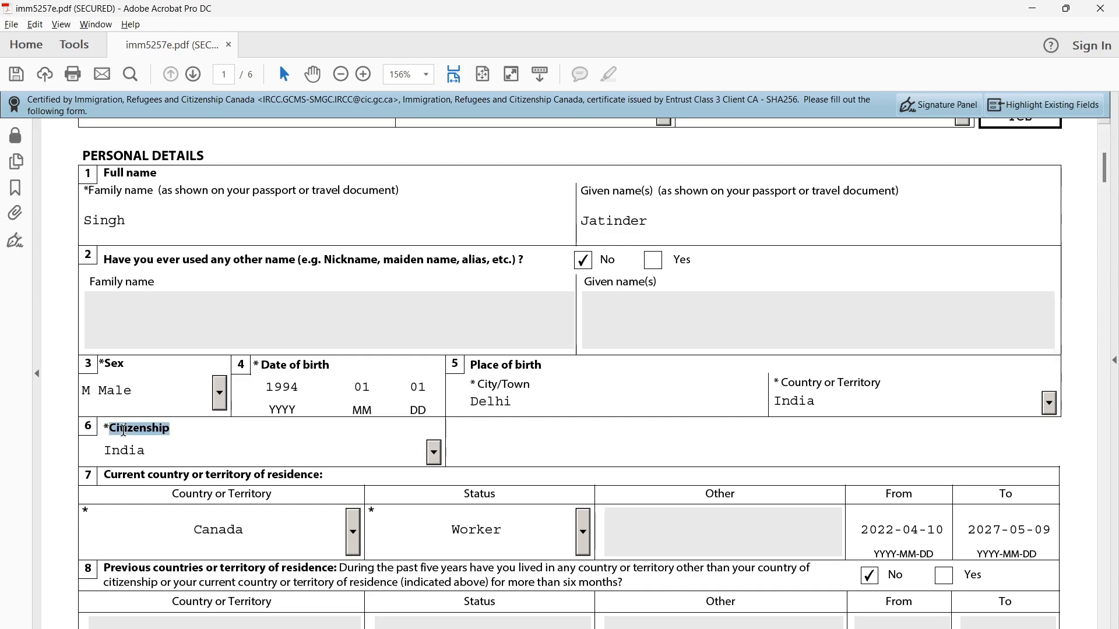
{"action": "left_click", "coordinate": [432, 452]}
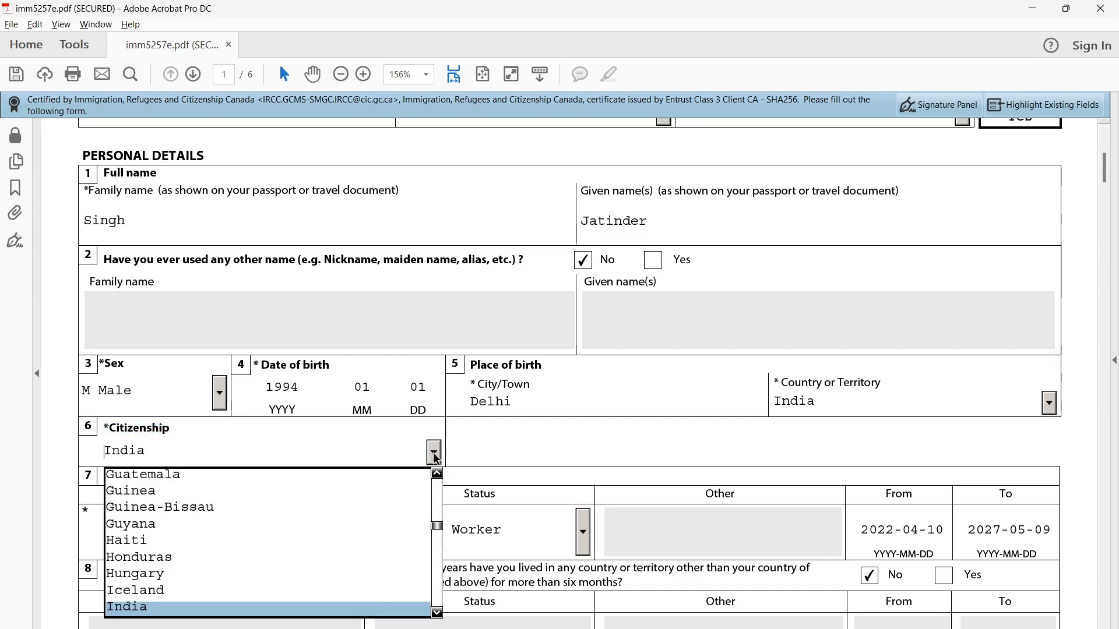
{"action": "left_click", "coordinate": [309, 606]}
Keep Canada as the current country of residence with Worker status.
{"action": "scroll", "coordinate": [539, 487], "scroll_direction": "down", "scroll_amount": 3}
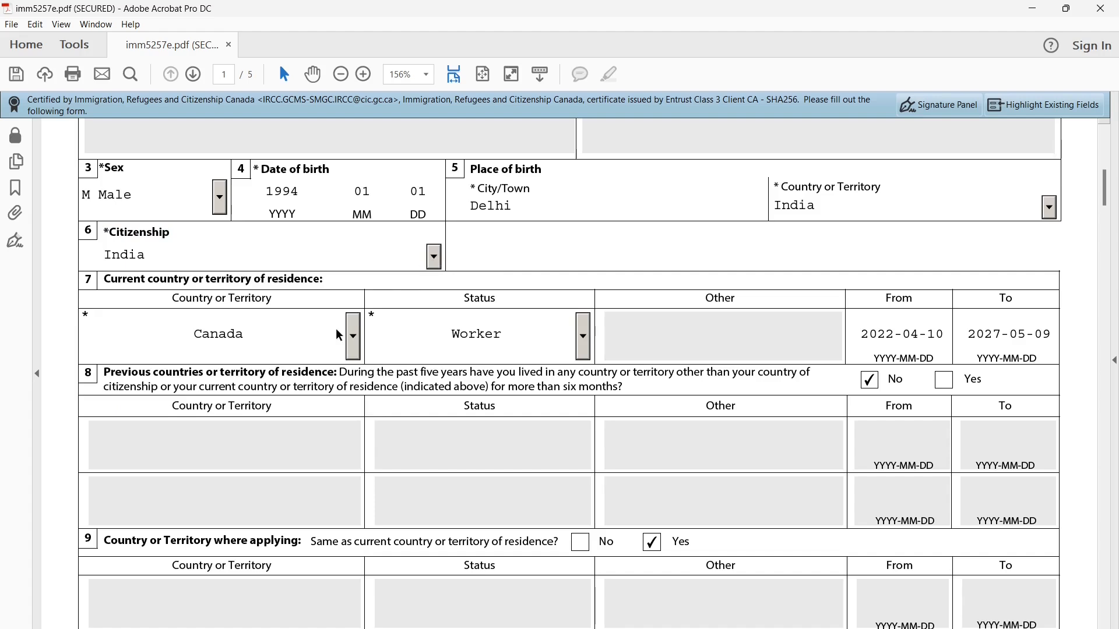
{"action": "double_click", "coordinate": [132, 280]}
{"action": "double_click", "coordinate": [161, 279]}
{"action": "left_click", "coordinate": [351, 353]}
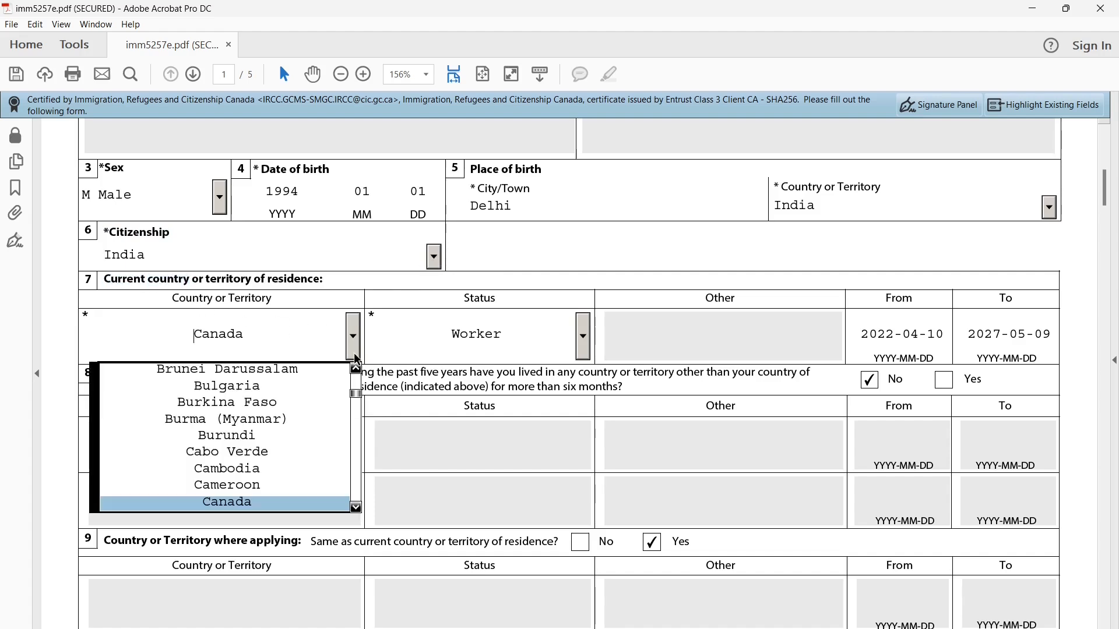
{"action": "left_click", "coordinate": [270, 502]}
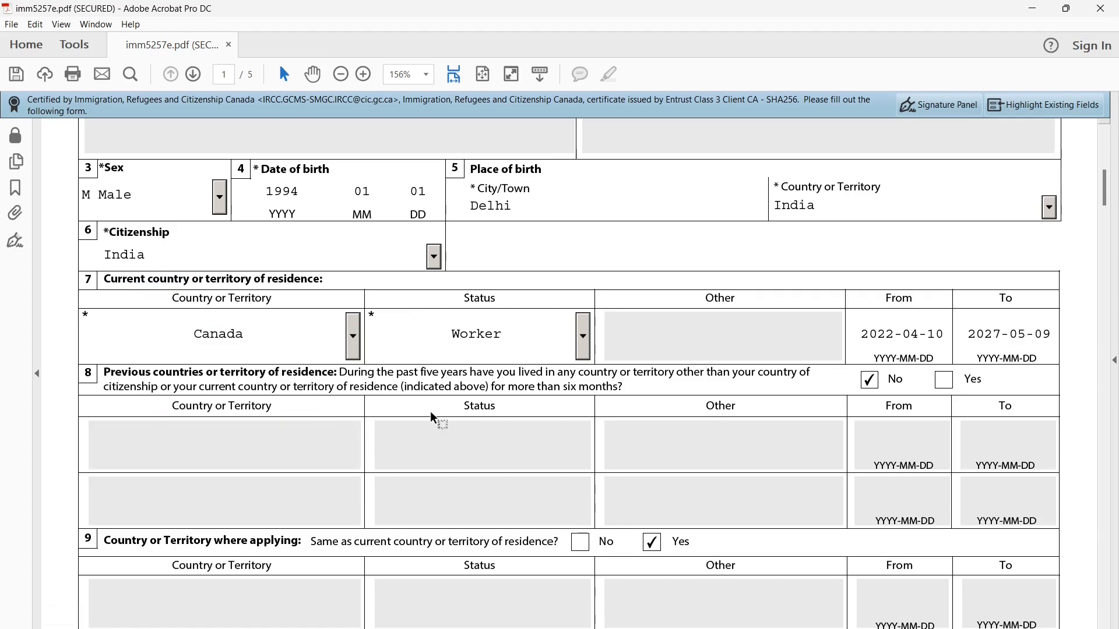
{"action": "left_click", "coordinate": [582, 326]}
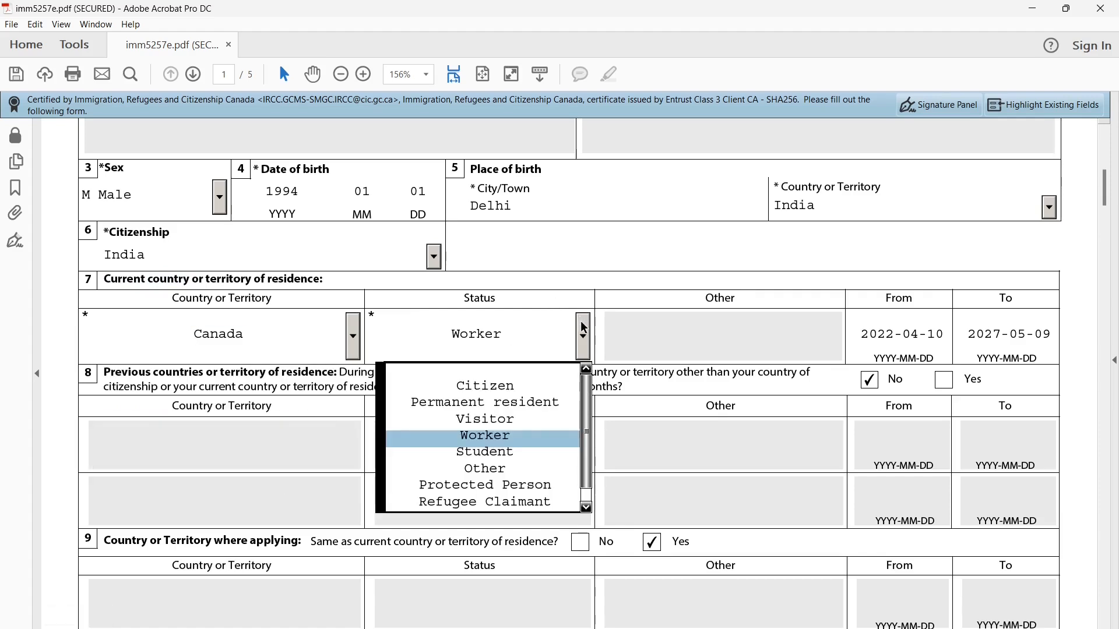
{"action": "left_click", "coordinate": [507, 438]}
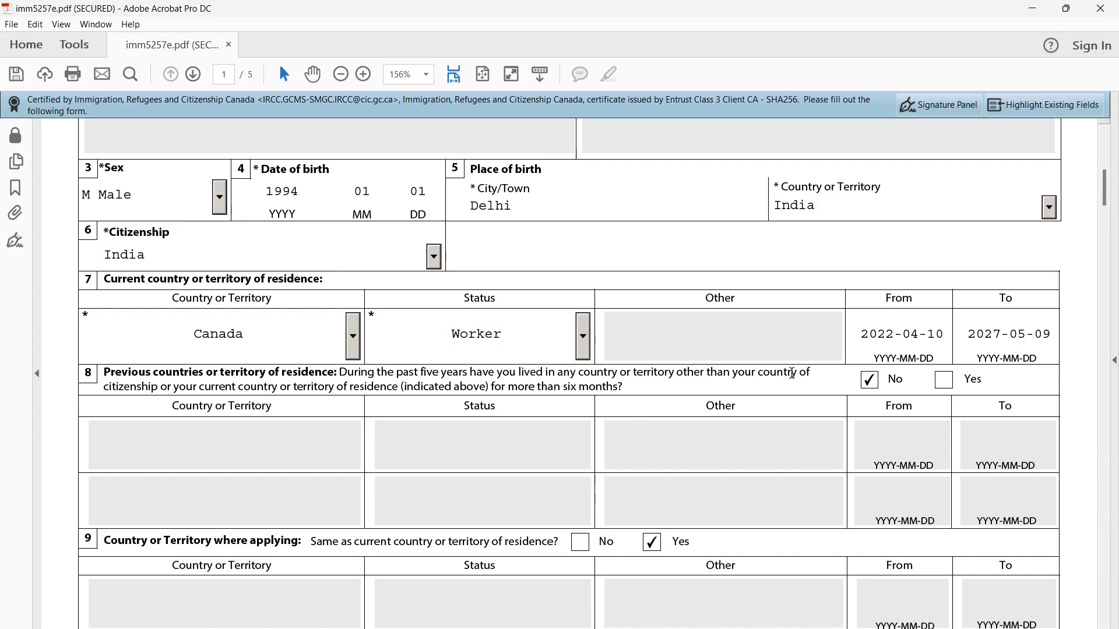
Check the residence dates run from 2022-04-10 to 2027-05-09.
{"action": "double_click", "coordinate": [900, 301]}
{"action": "double_click", "coordinate": [881, 337]}
{"action": "double_click", "coordinate": [1009, 298]}
{"action": "double_click", "coordinate": [1006, 336]}
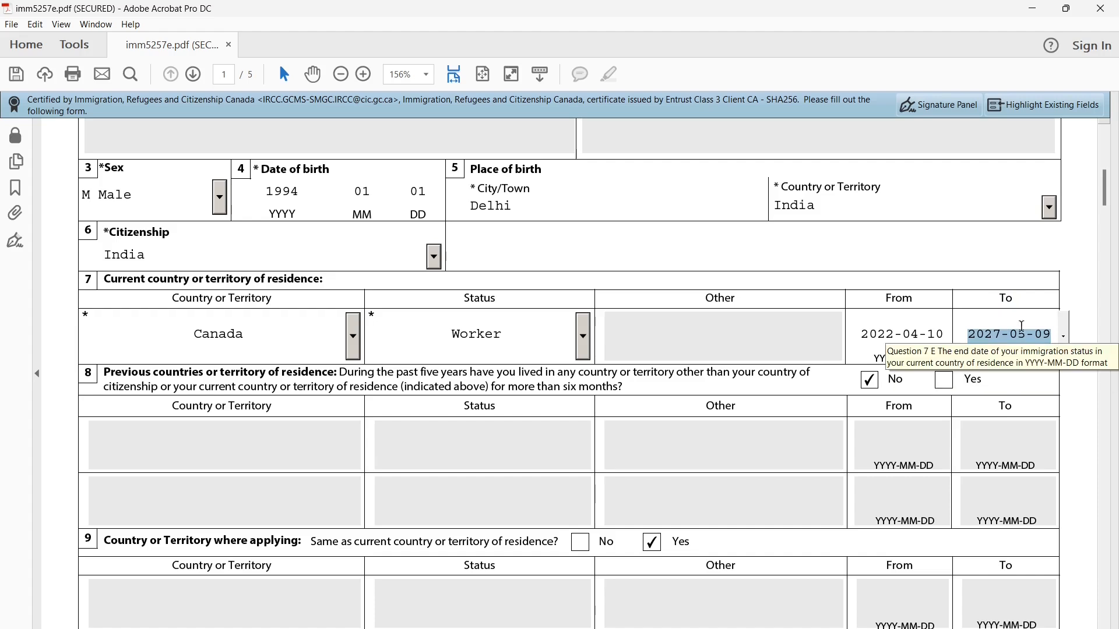
{"action": "left_click", "coordinate": [399, 381]}
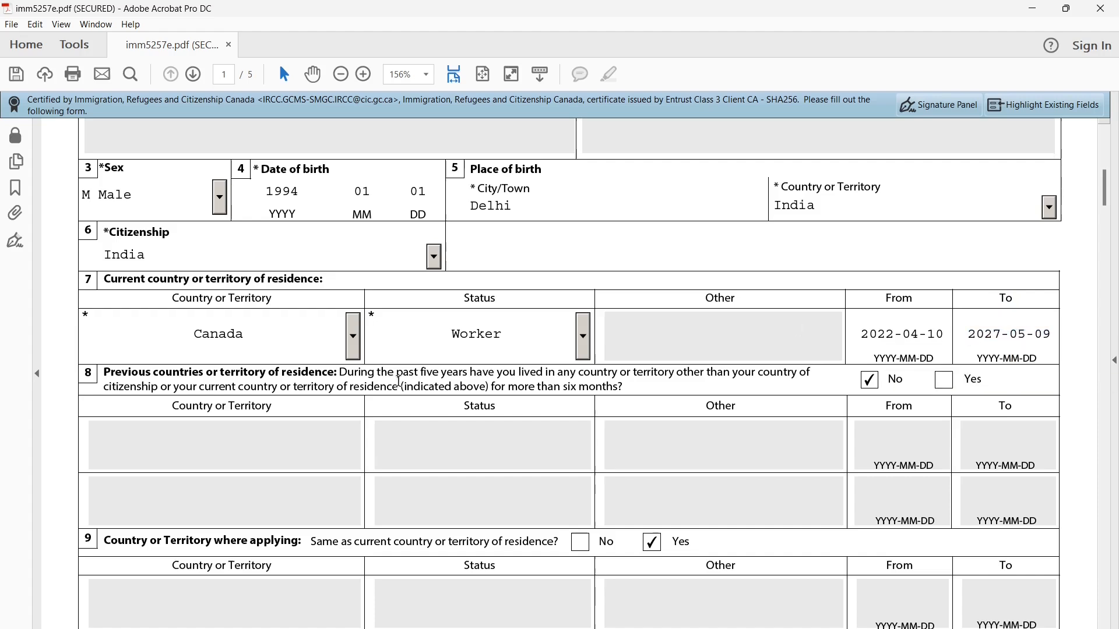
Review question 8 on other countries lived in and confirm No is ticked.
{"action": "left_click_drag", "start_coordinate": [104, 373], "coordinate": [248, 373]}
{"action": "left_click", "coordinate": [366, 377]}
{"action": "left_click_drag", "start_coordinate": [340, 373], "coordinate": [809, 373]}
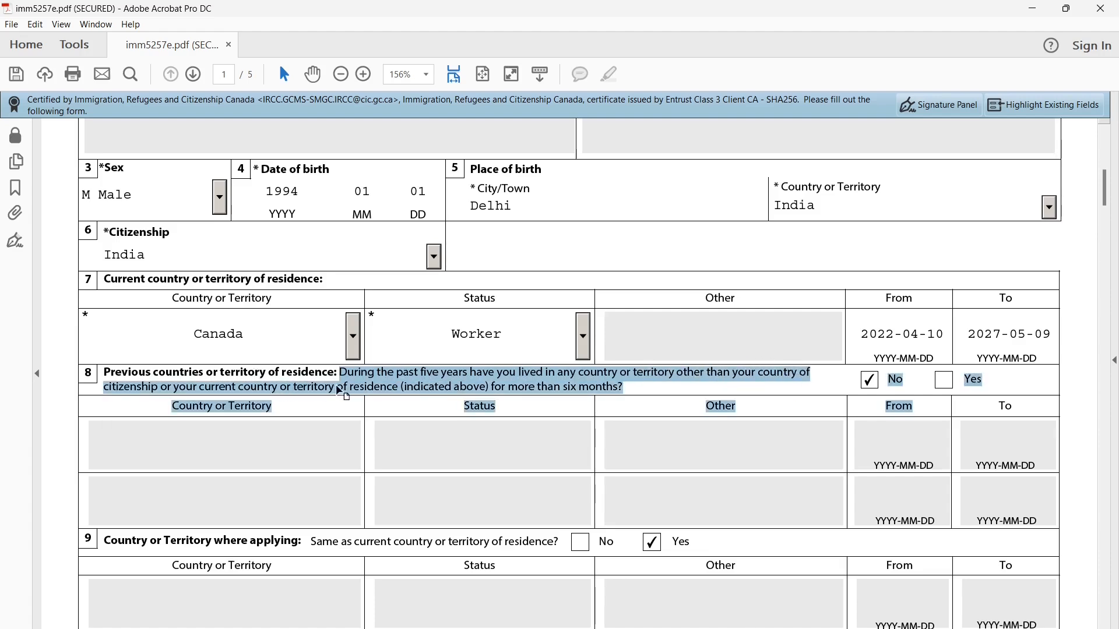
{"action": "left_click", "coordinate": [526, 394]}
{"action": "double_click", "coordinate": [524, 390]}
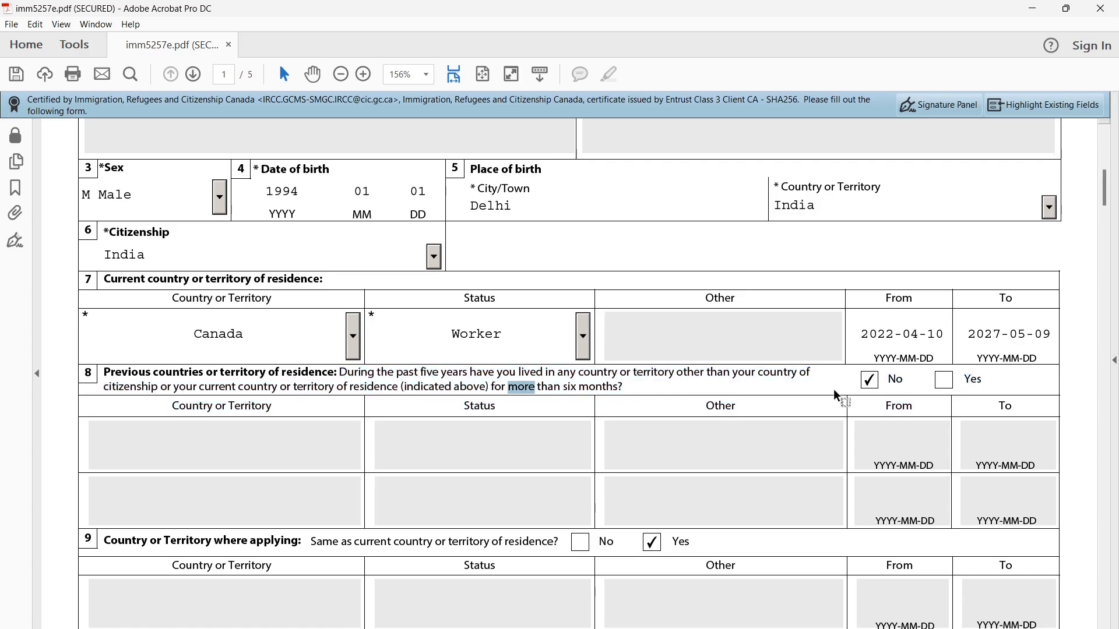
{"action": "left_click", "coordinate": [870, 386]}
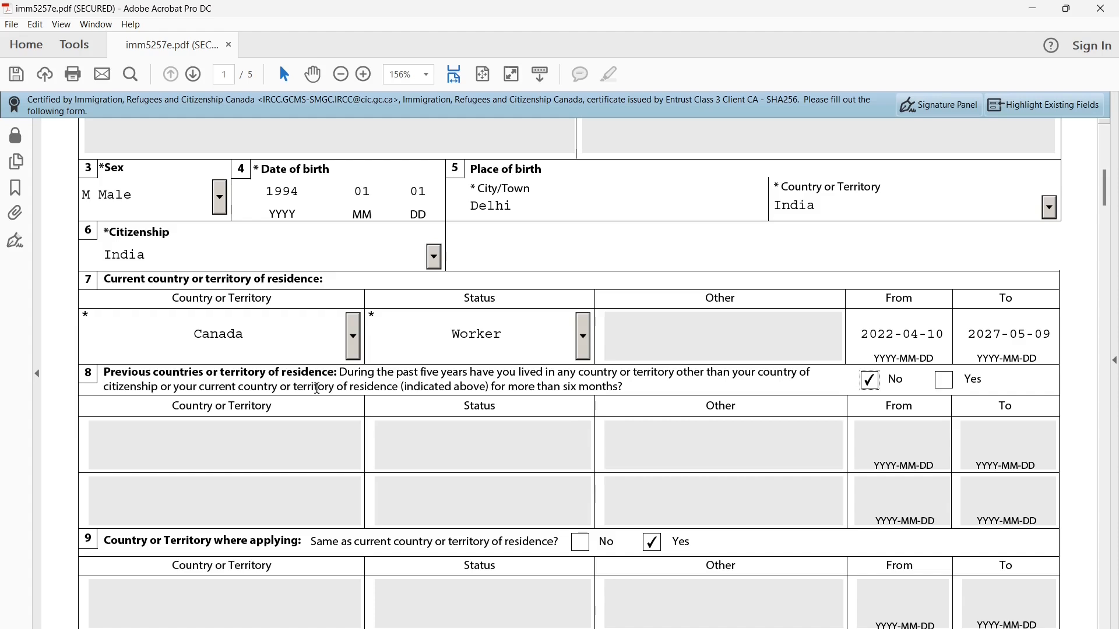
{"action": "left_click_drag", "start_coordinate": [164, 541], "coordinate": [489, 398]}
{"action": "left_click", "coordinate": [489, 397]}
Review section 9's question on whether the applying country matches residence.
{"action": "scroll", "coordinate": [512, 457], "scroll_direction": "down", "scroll_amount": 5}
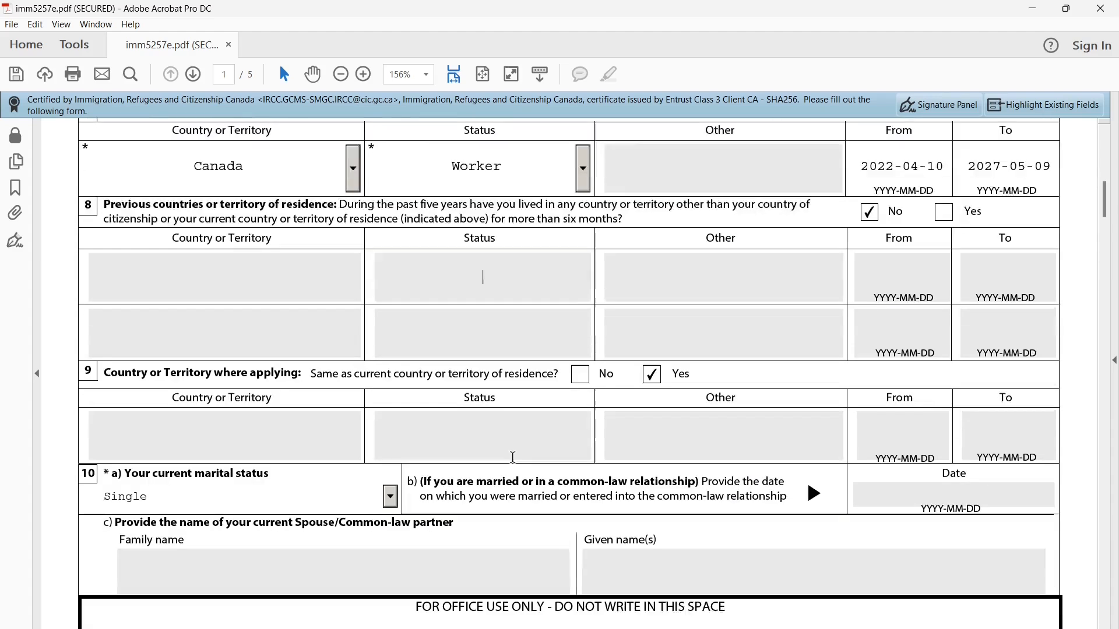
{"action": "double_click", "coordinate": [127, 344]}
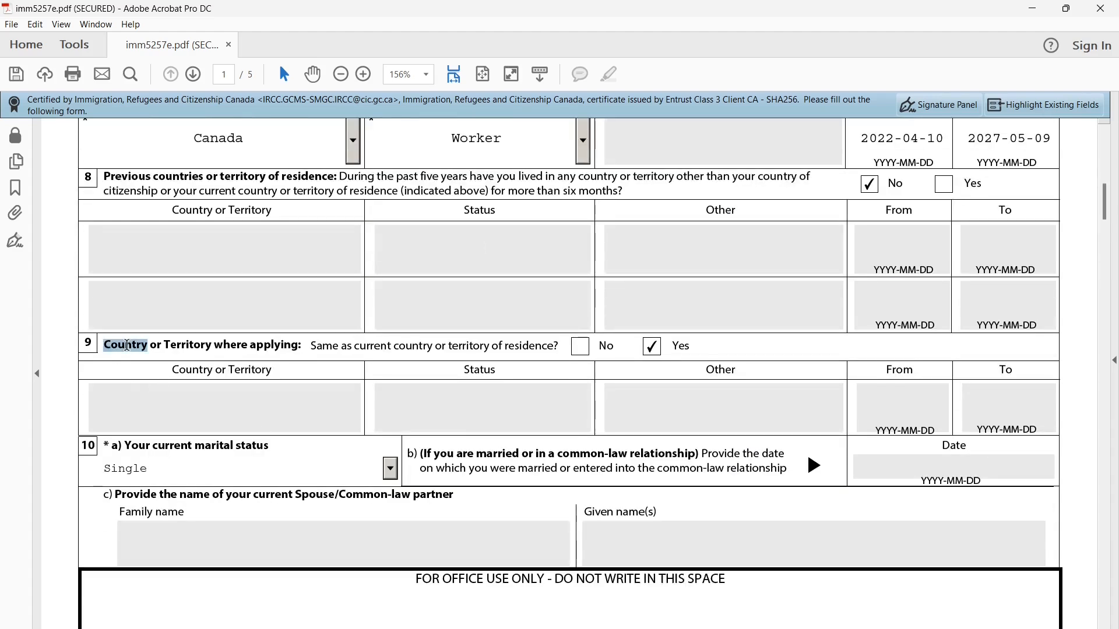
{"action": "left_click", "coordinate": [236, 344]}
{"action": "double_click", "coordinate": [235, 344]}
{"action": "double_click", "coordinate": [285, 348]}
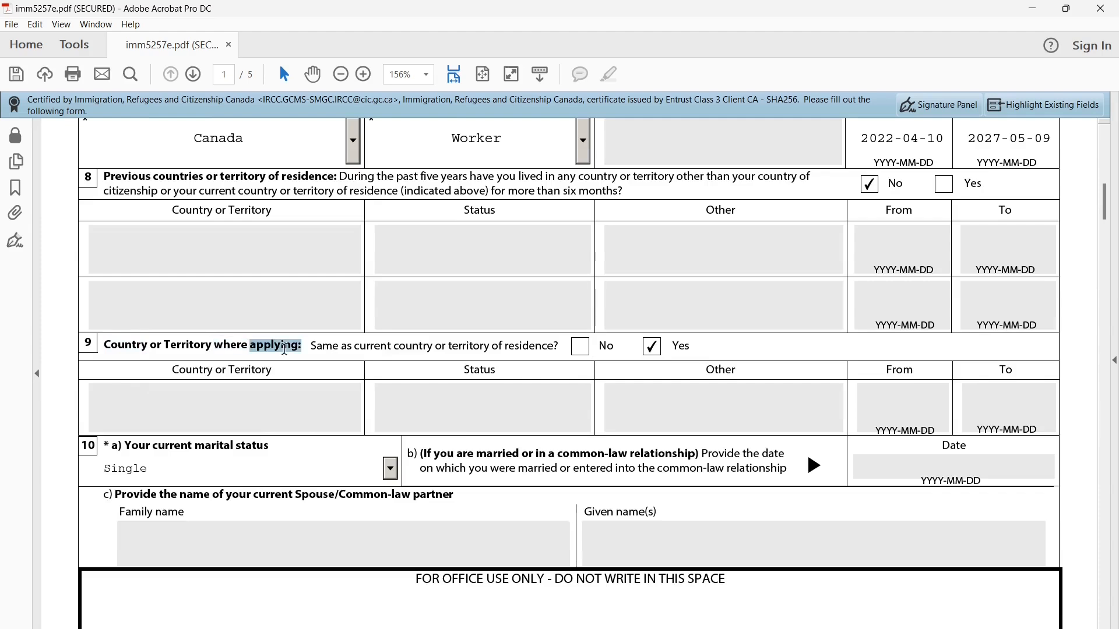
{"action": "left_click", "coordinate": [333, 350]}
{"action": "left_click_drag", "start_coordinate": [310, 346], "coordinate": [417, 345]}
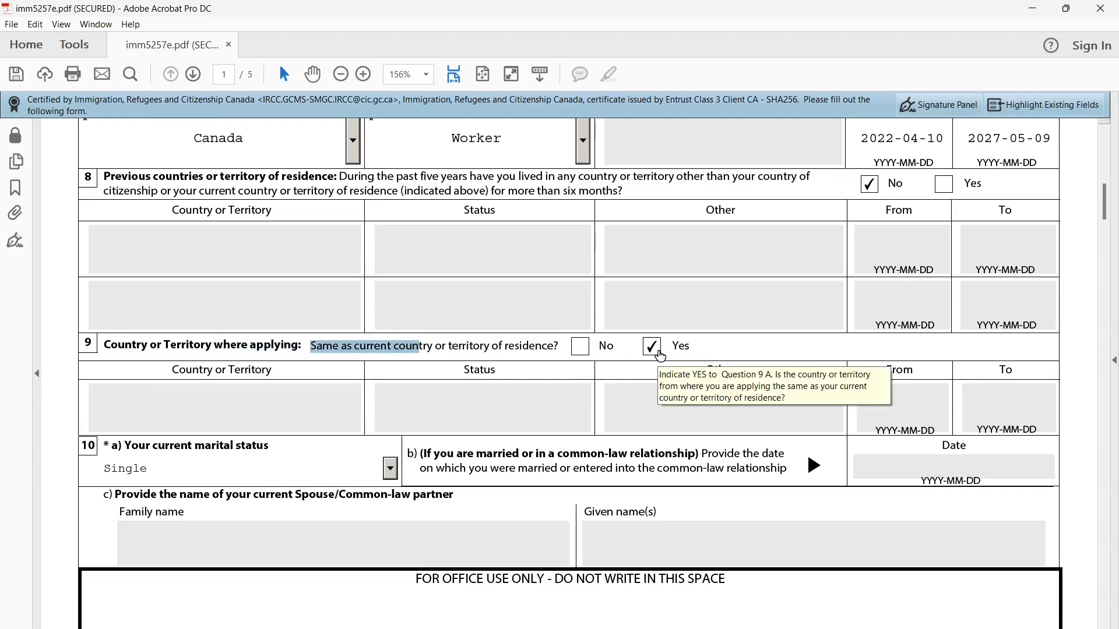
Keep Single as the current marital status.
{"action": "scroll", "coordinate": [556, 399], "scroll_direction": "down", "scroll_amount": 3}
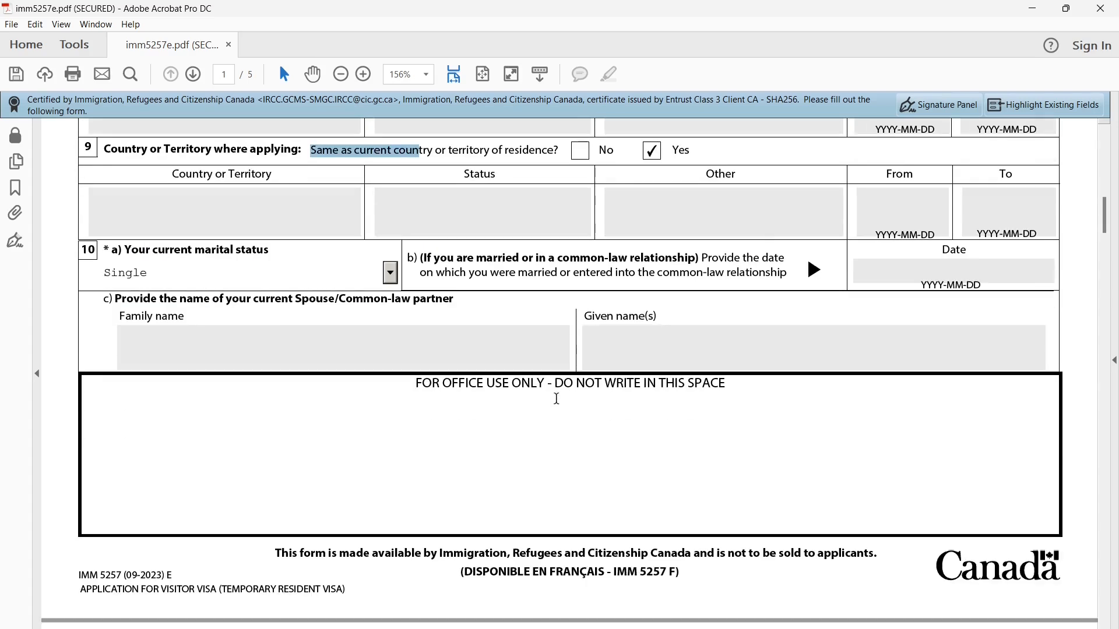
{"action": "double_click", "coordinate": [190, 251]}
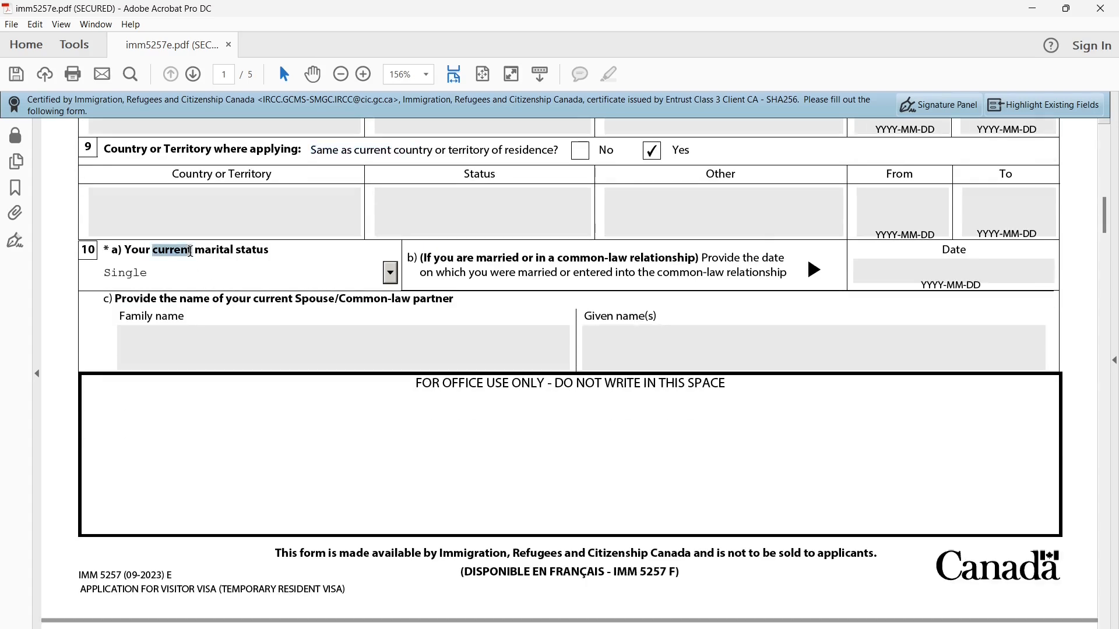
{"action": "left_click", "coordinate": [390, 272]}
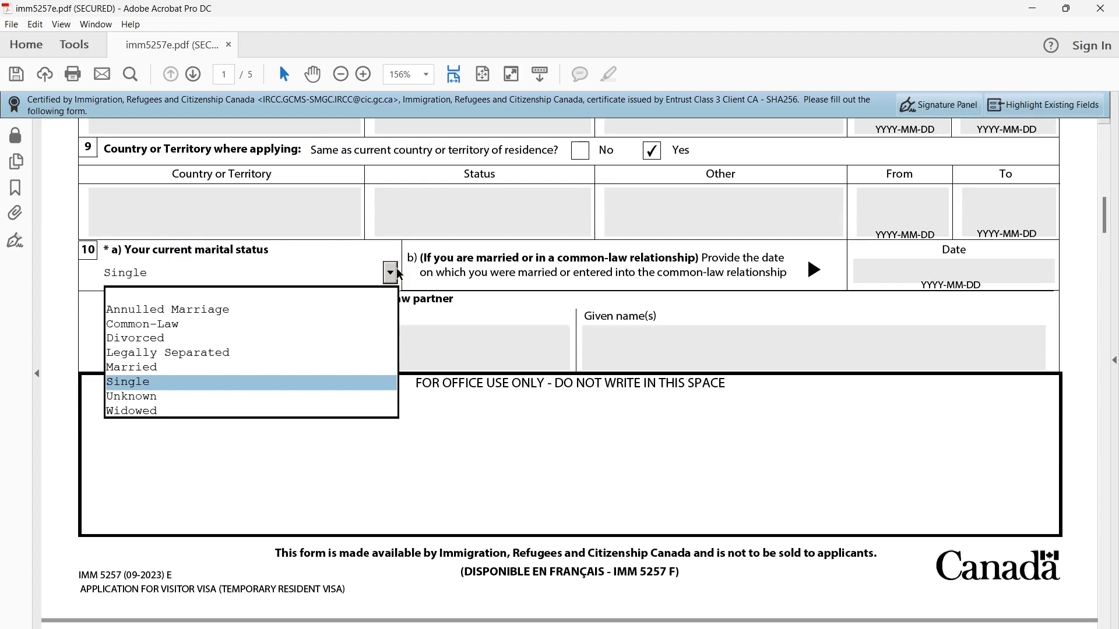
{"action": "left_click", "coordinate": [396, 269]}
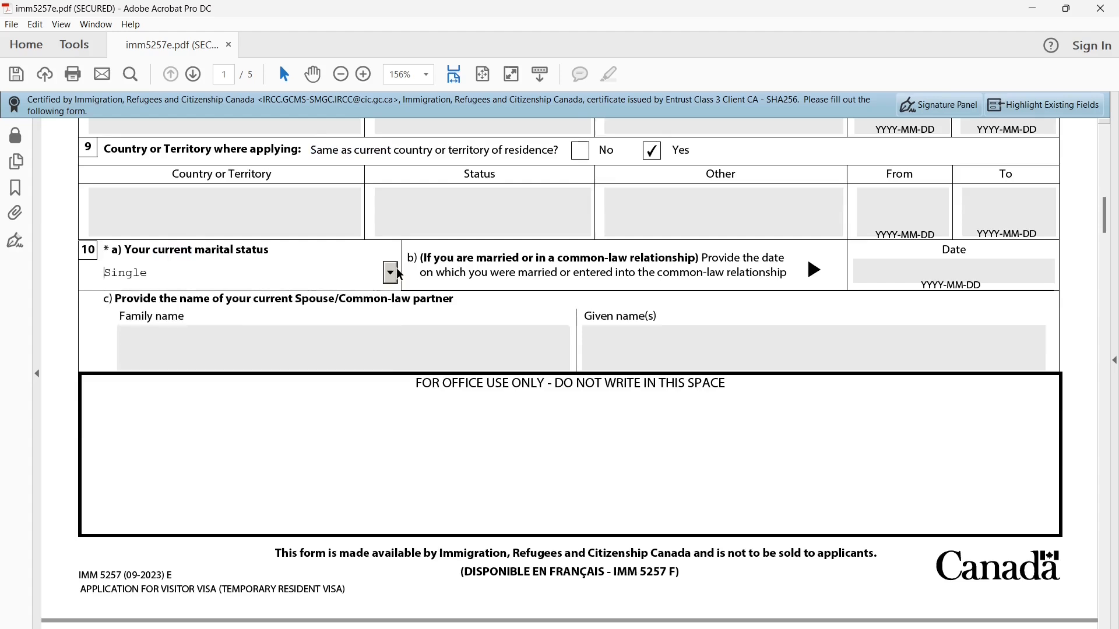
{"action": "left_click", "coordinate": [392, 269]}
{"action": "left_click", "coordinate": [393, 271]}
Review page 2 Personal Details question 11a about previous marriage.
{"action": "scroll", "coordinate": [806, 385], "scroll_direction": "down", "scroll_amount": 10}
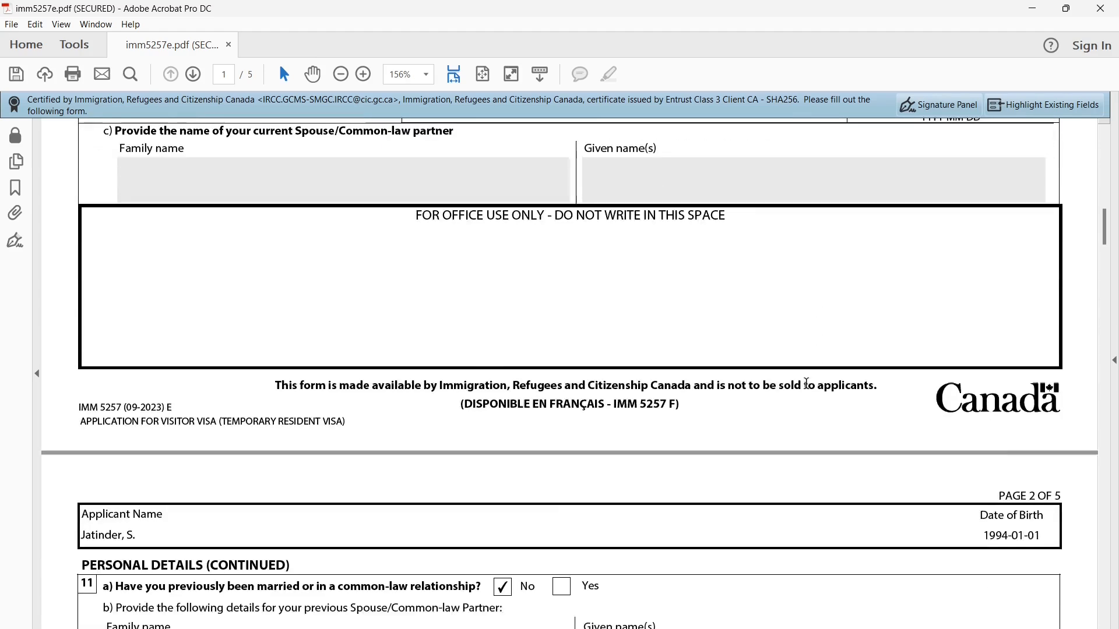
{"action": "left_click_drag", "start_coordinate": [83, 343], "coordinate": [204, 345]}
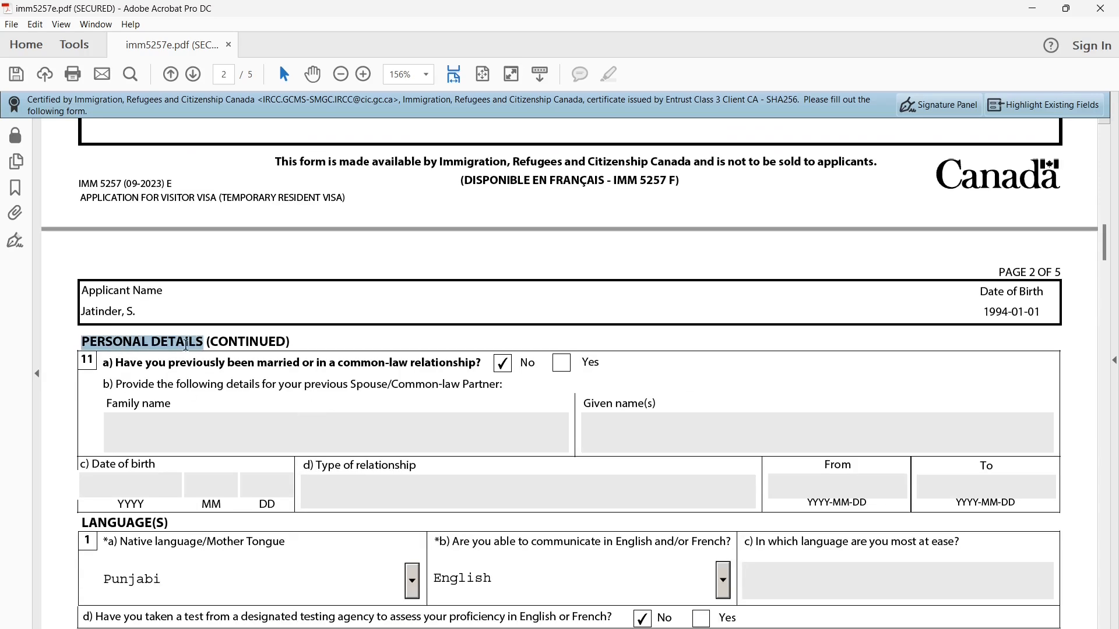
{"action": "left_click_drag", "start_coordinate": [120, 360], "coordinate": [386, 363]}
{"action": "left_click", "coordinate": [472, 410]}
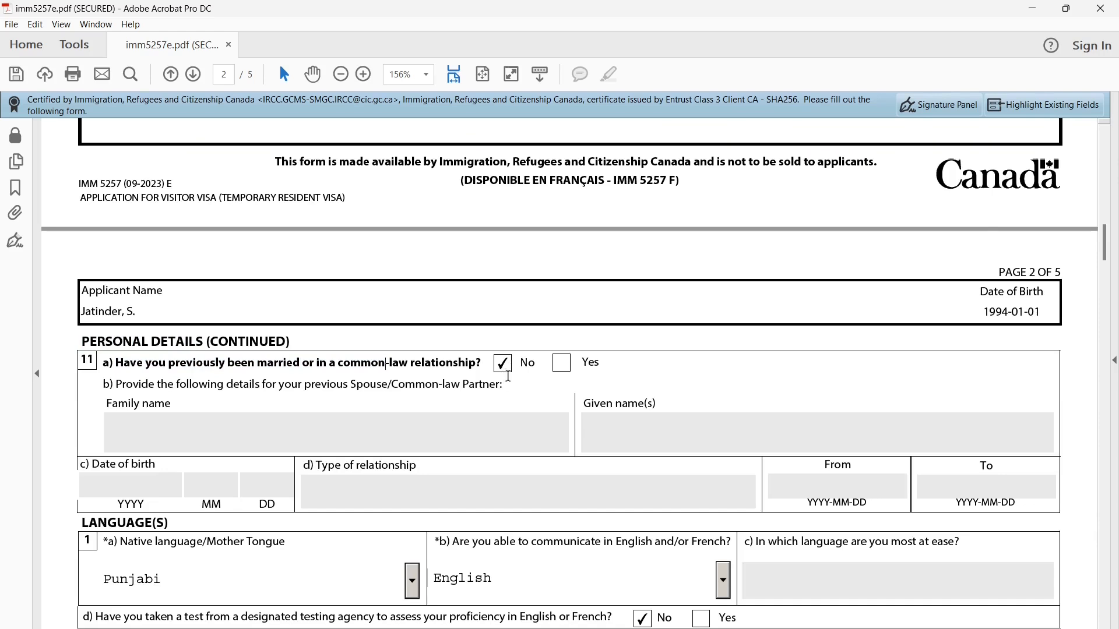
Keep Punjabi as native language and English as the communication language.
{"action": "scroll", "coordinate": [509, 421], "scroll_direction": "down", "scroll_amount": 3}
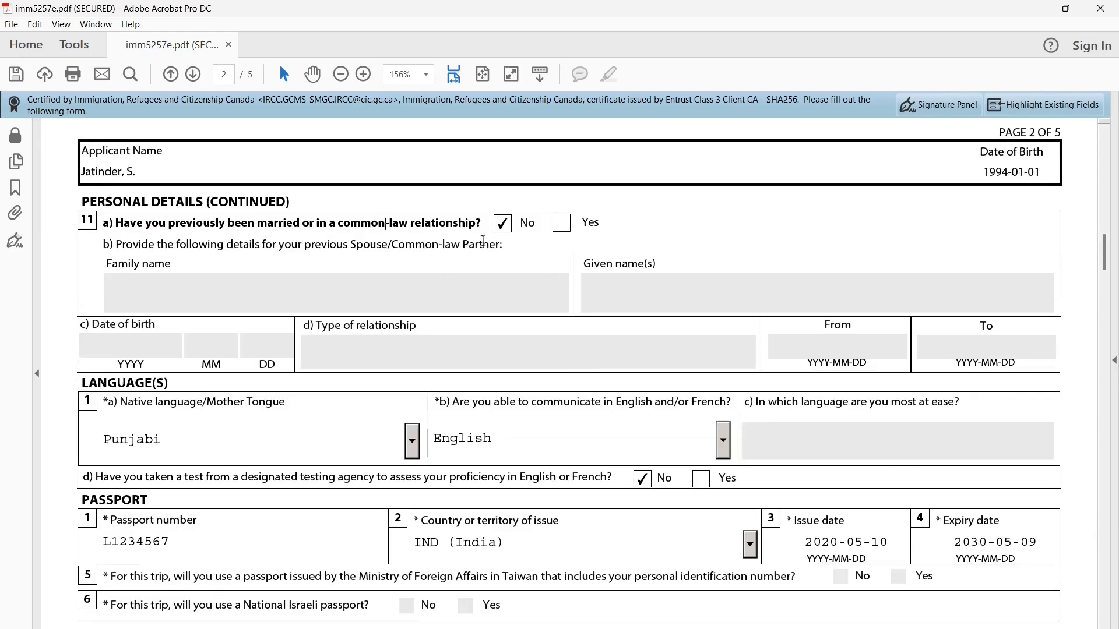
{"action": "scroll", "coordinate": [321, 360], "scroll_direction": "down", "scroll_amount": 2}
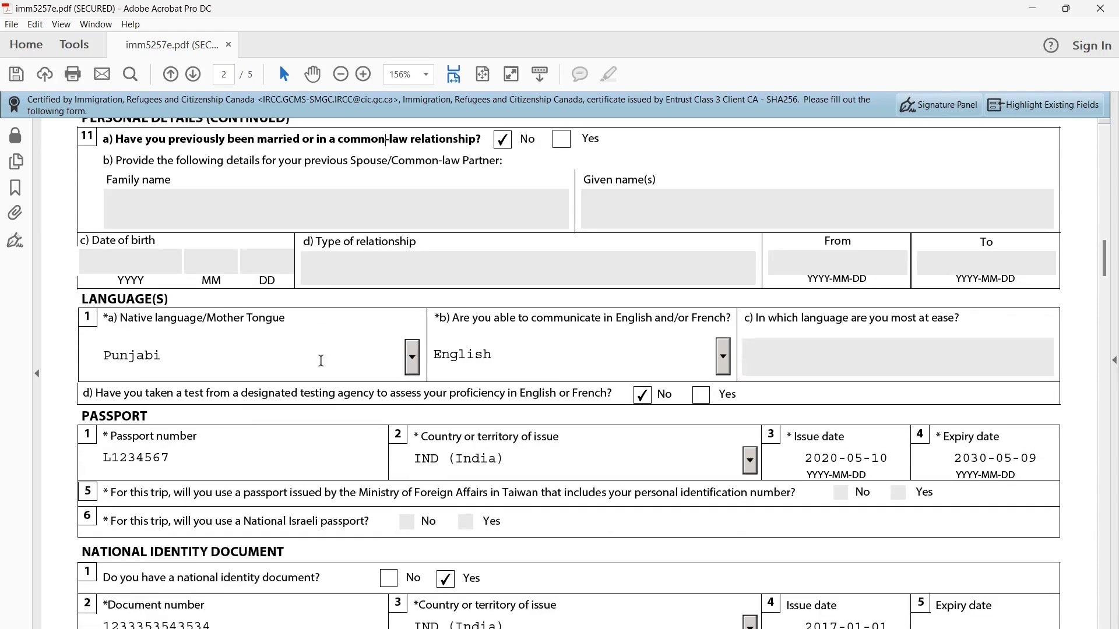
{"action": "left_click_drag", "start_coordinate": [97, 299], "coordinate": [147, 300]}
{"action": "left_click", "coordinate": [268, 291]}
{"action": "left_click", "coordinate": [413, 357]}
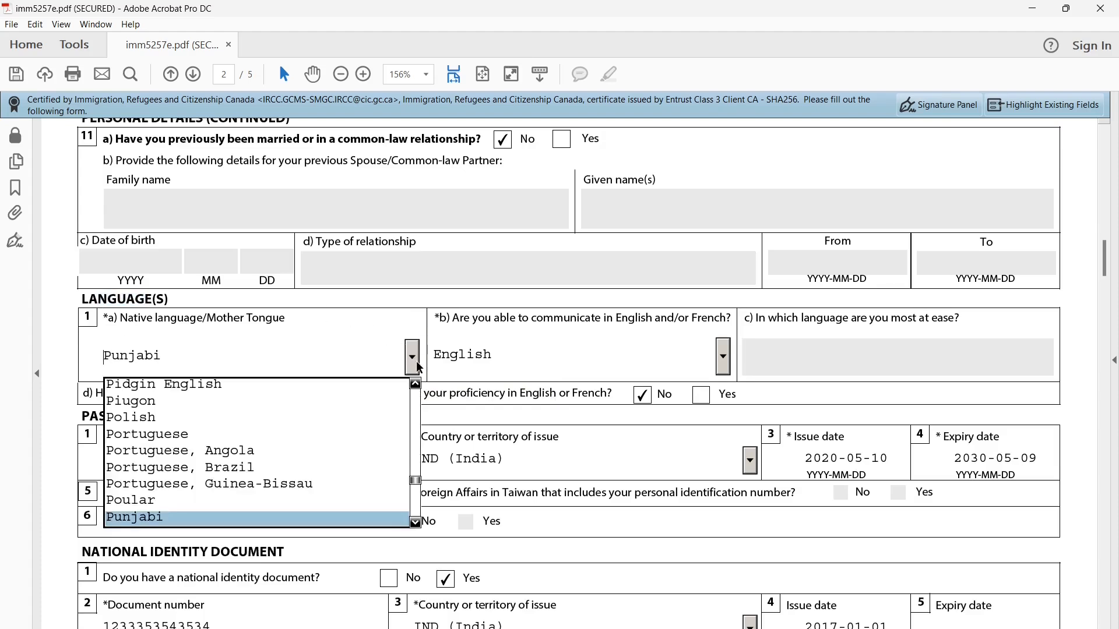
{"action": "left_click", "coordinate": [416, 361]}
{"action": "left_click_drag", "start_coordinate": [453, 319], "coordinate": [646, 318]}
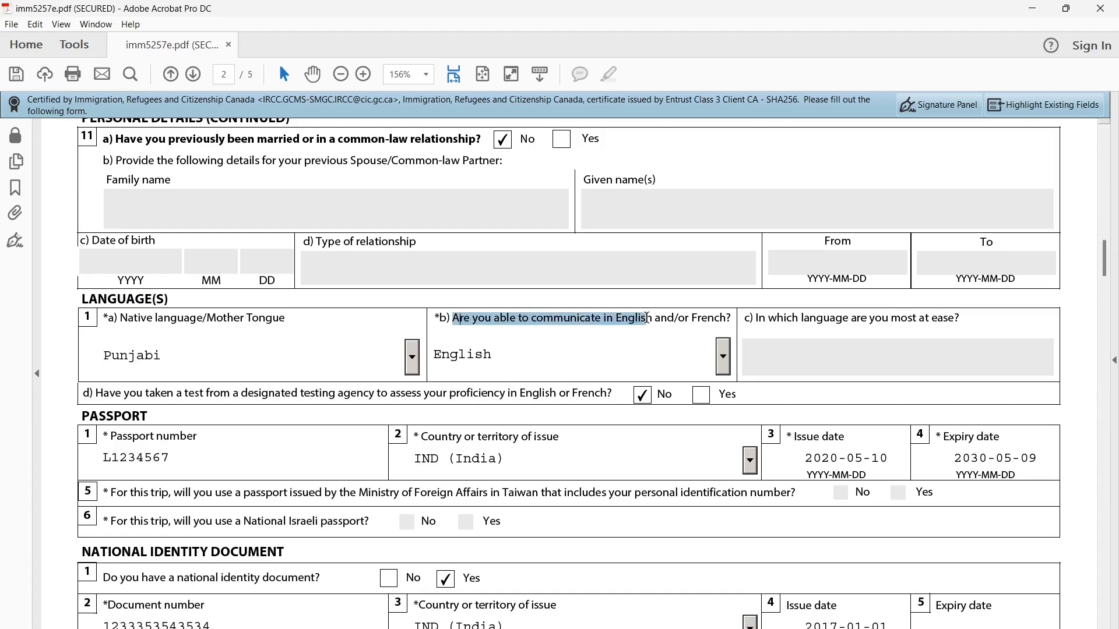
{"action": "left_click", "coordinate": [725, 365]}
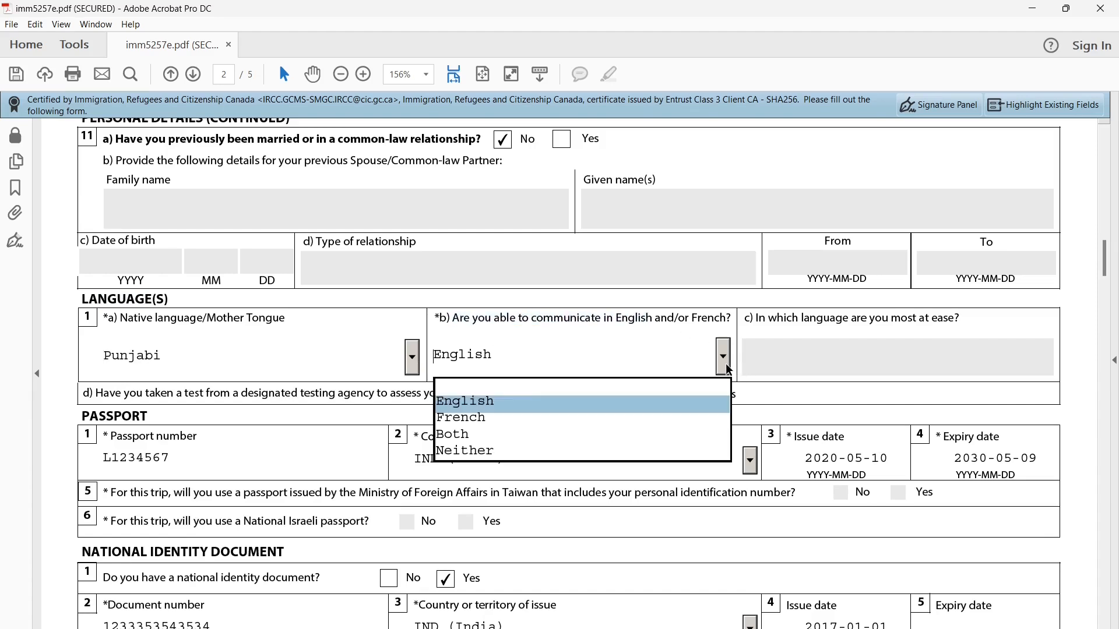
{"action": "left_click", "coordinate": [671, 402]}
Keep No for the language testing agency question.
{"action": "scroll", "coordinate": [796, 366], "scroll_direction": "down", "scroll_amount": 3}
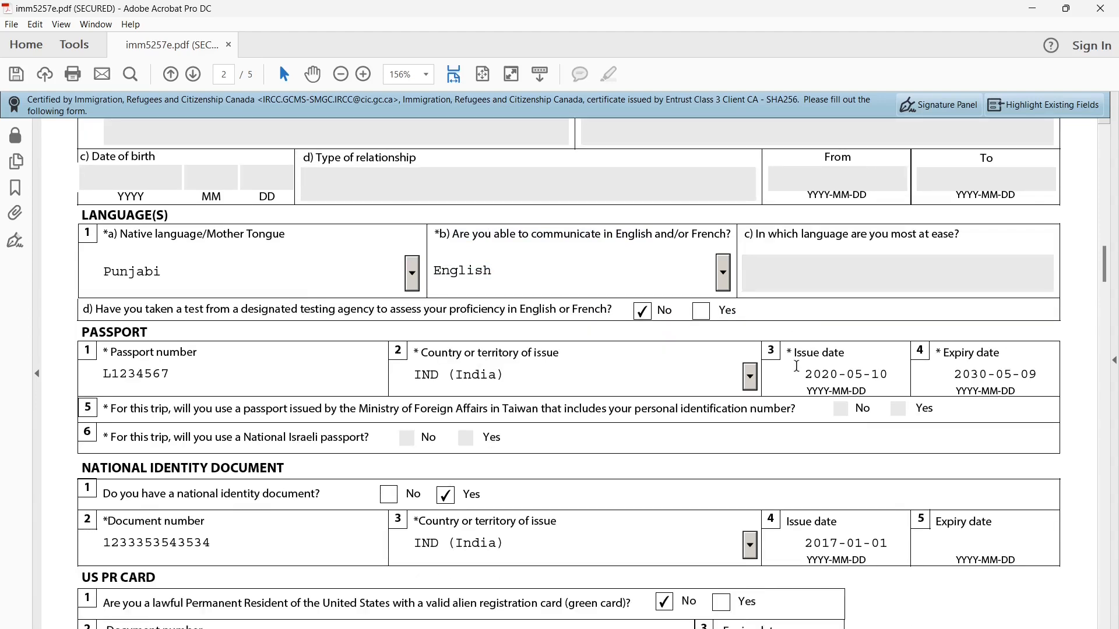
{"action": "left_click_drag", "start_coordinate": [259, 311], "coordinate": [549, 309]}
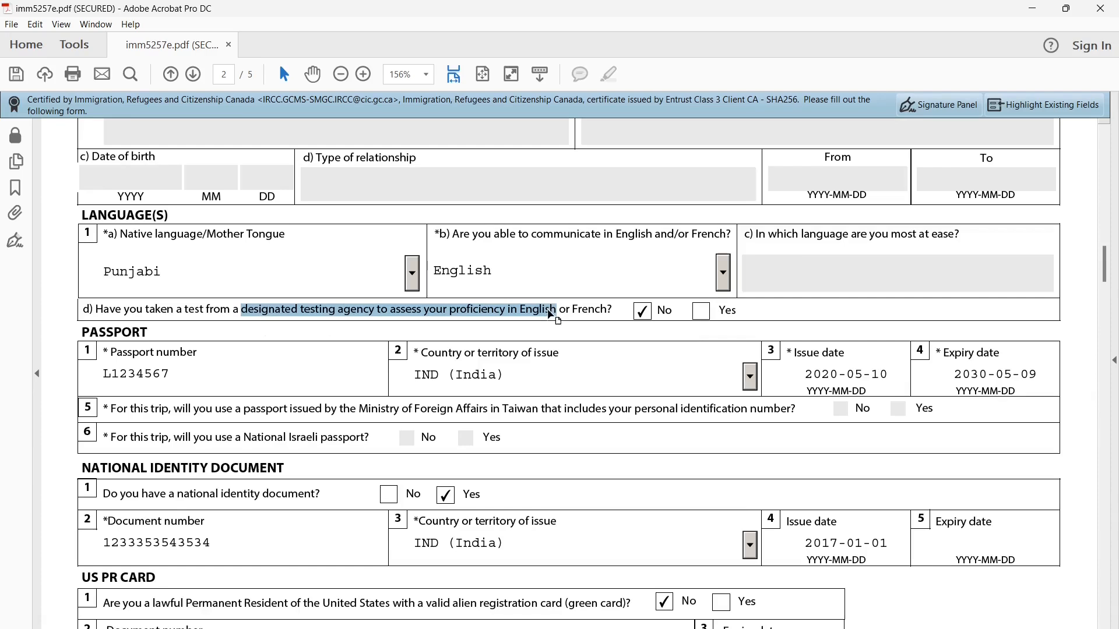
{"action": "left_click", "coordinate": [777, 321]}
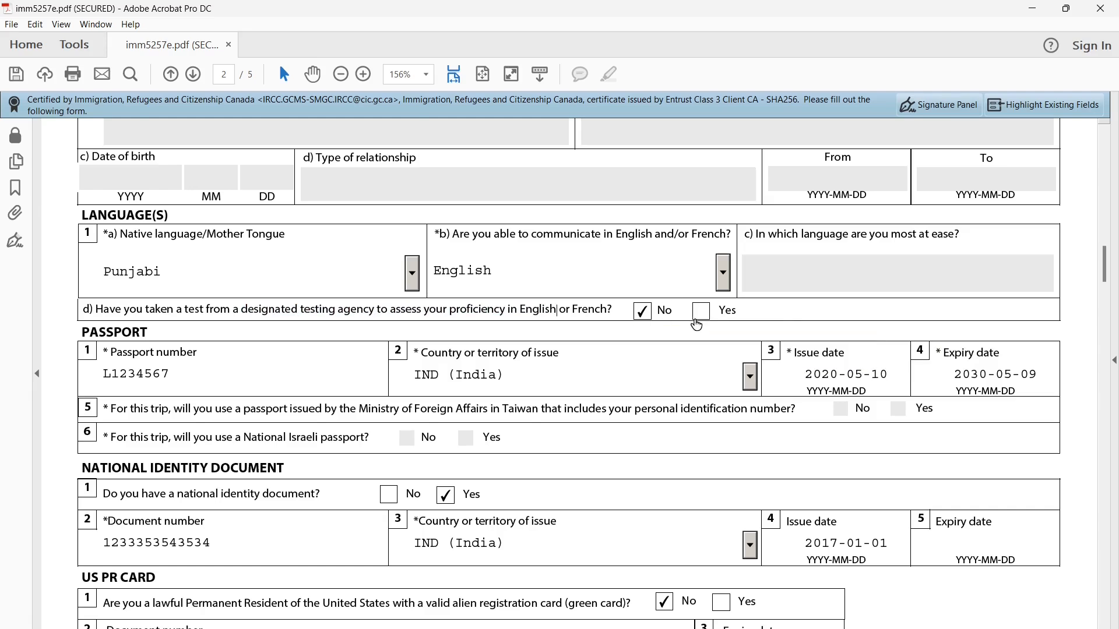
{"action": "left_click", "coordinate": [644, 312]}
Review the passport number, country of issue, issue and expiry date fields.
{"action": "scroll", "coordinate": [612, 333], "scroll_direction": "down", "scroll_amount": 2}
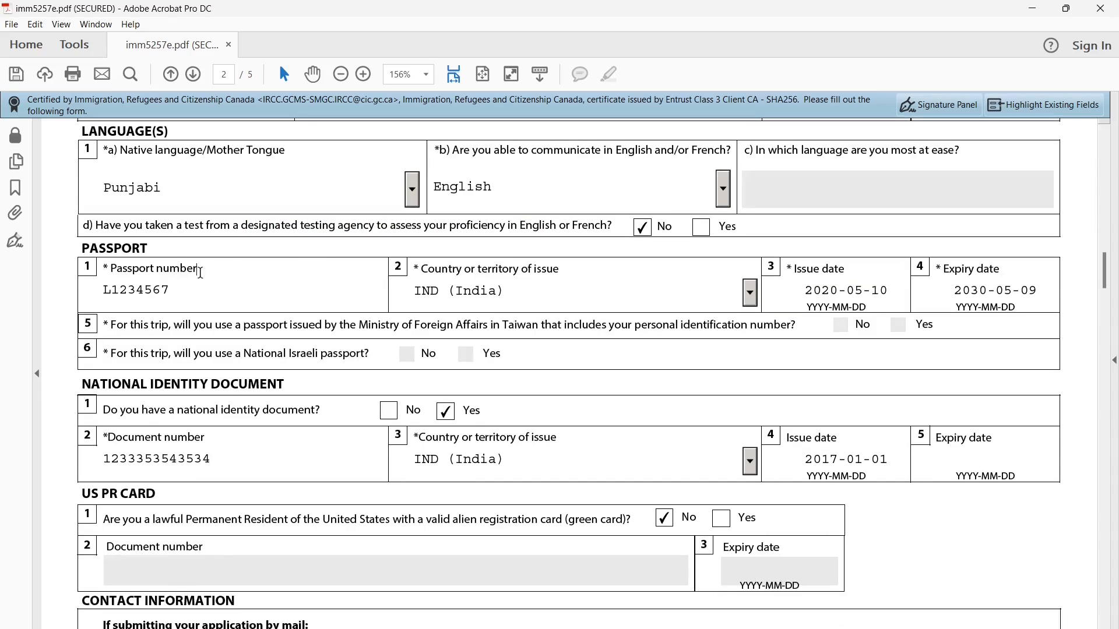
{"action": "left_click_drag", "start_coordinate": [200, 272], "coordinate": [111, 269]}
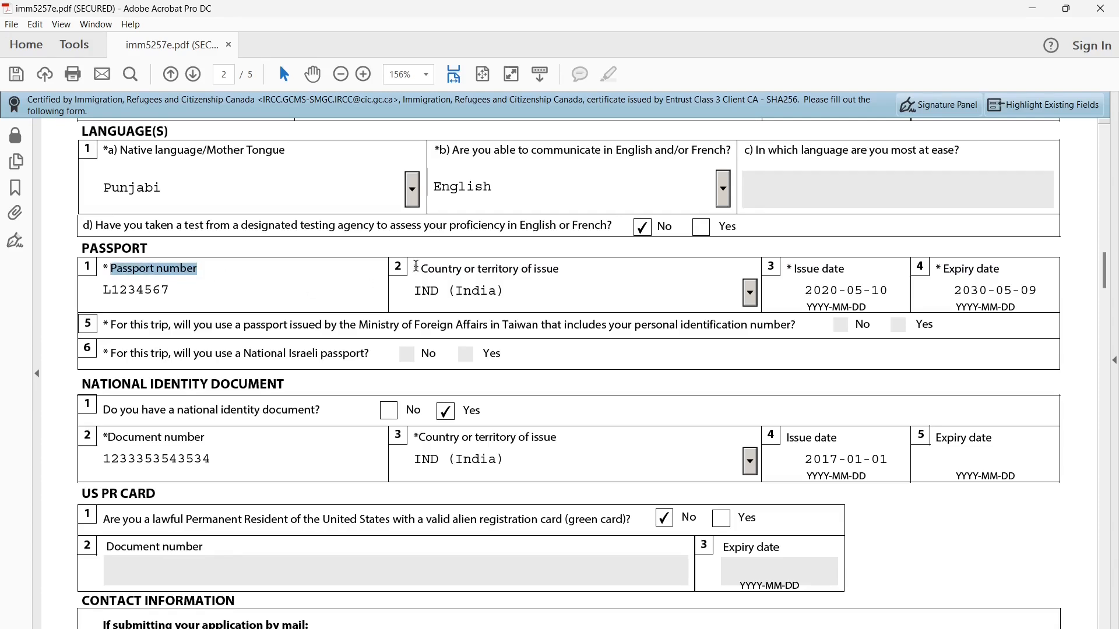
{"action": "left_click", "coordinate": [437, 268]}
{"action": "left_click_drag", "start_coordinate": [428, 269], "coordinate": [555, 271]}
{"action": "left_click", "coordinate": [638, 279]}
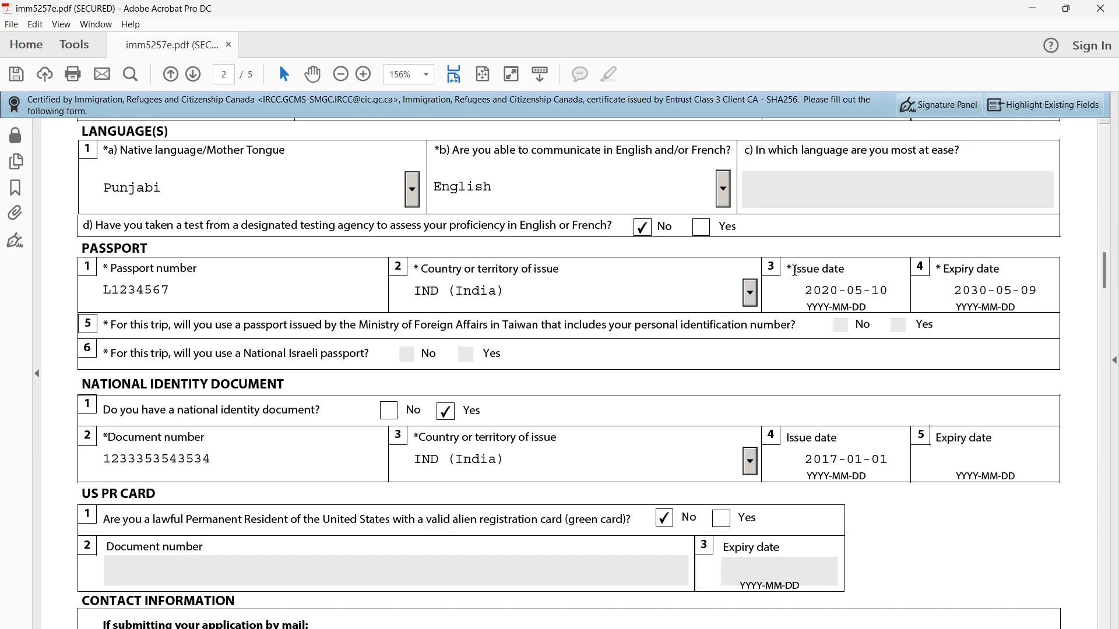
{"action": "left_click_drag", "start_coordinate": [795, 271], "coordinate": [843, 271]}
{"action": "left_click_drag", "start_coordinate": [944, 271], "coordinate": [1002, 272]}
{"action": "double_click", "coordinate": [1001, 272]}
{"action": "left_click", "coordinate": [970, 270]}
{"action": "left_click_drag", "start_coordinate": [945, 270], "coordinate": [985, 271]}
{"action": "left_click", "coordinate": [580, 354]}
{"action": "scroll", "coordinate": [539, 384], "scroll_direction": "down", "scroll_amount": 5}
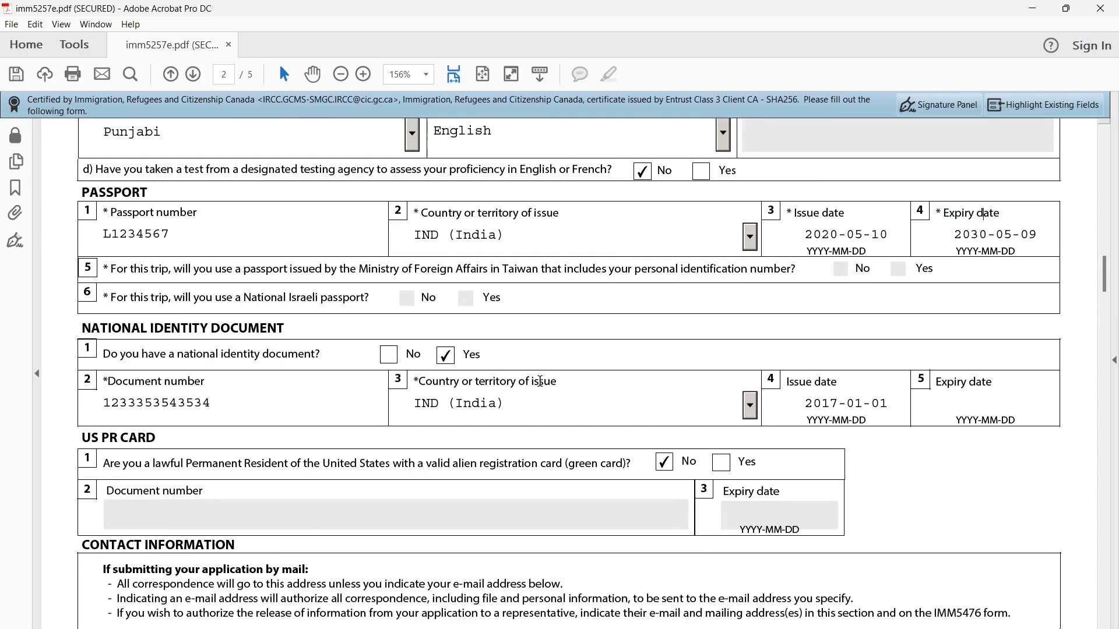
{"action": "scroll", "coordinate": [86, 240], "scroll_direction": "up", "scroll_amount": 3}
Check the national identity document details and the US green card question answered No.
{"action": "left_click_drag", "start_coordinate": [86, 325], "coordinate": [285, 328]}
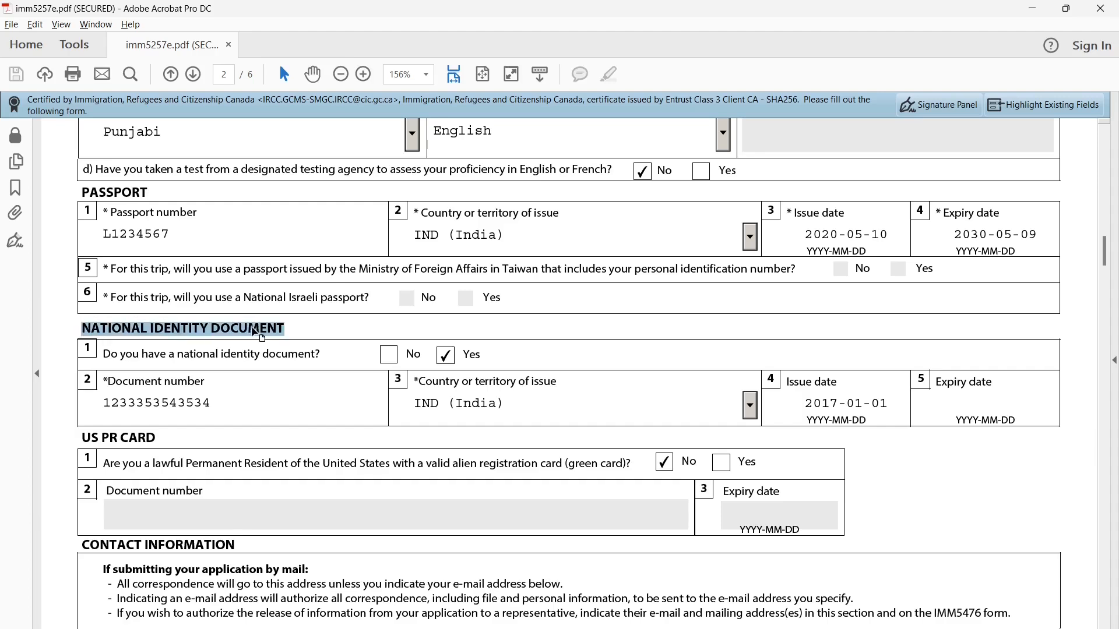
{"action": "left_click", "coordinate": [216, 356]}
{"action": "left_click_drag", "start_coordinate": [104, 354], "coordinate": [272, 358]}
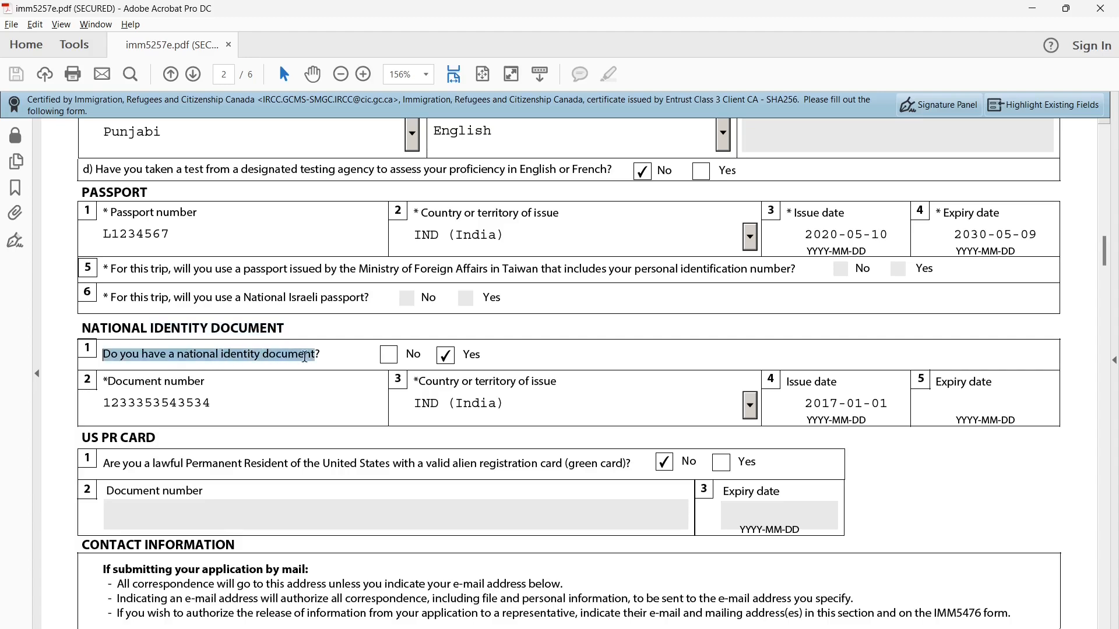
{"action": "left_click", "coordinate": [357, 362]}
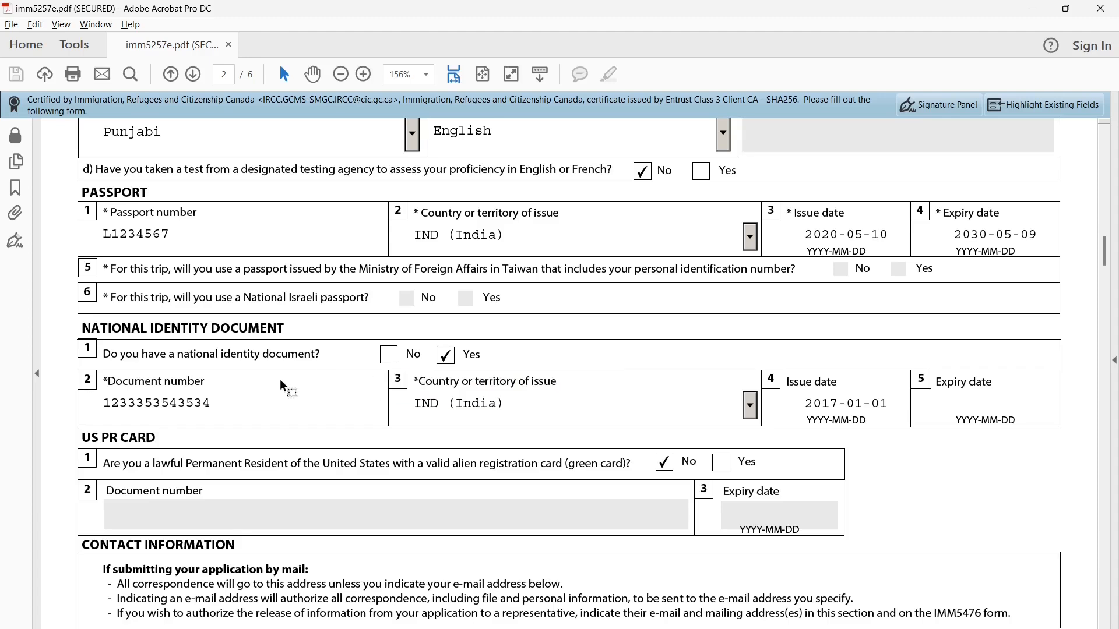
{"action": "left_click", "coordinate": [139, 396]}
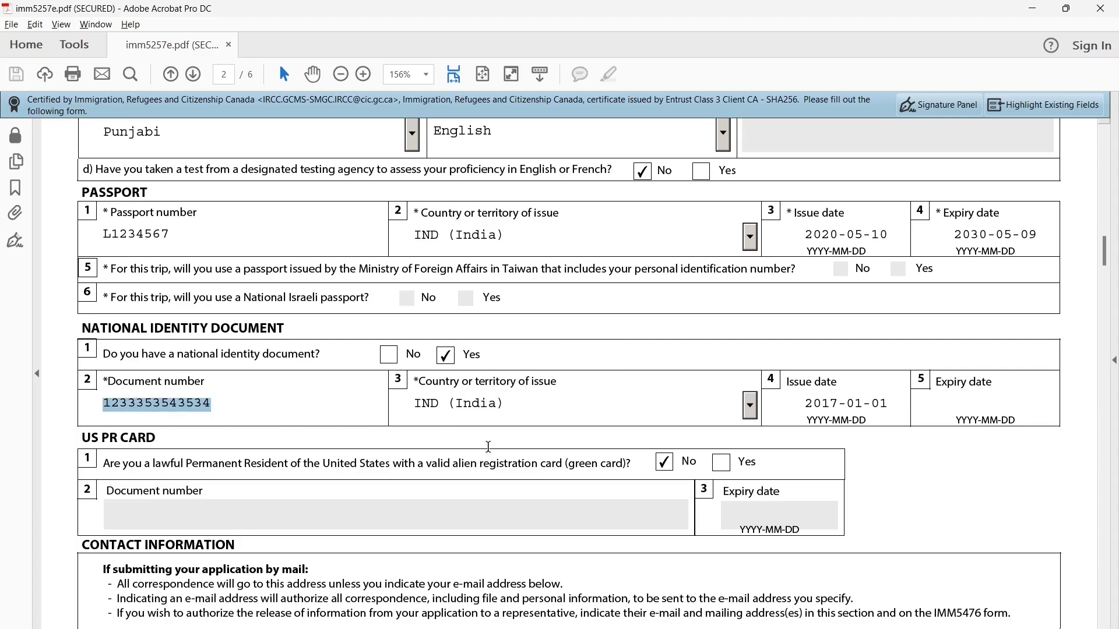
{"action": "left_click", "coordinate": [793, 385]}
{"action": "left_click_drag", "start_coordinate": [788, 384], "coordinate": [831, 385]}
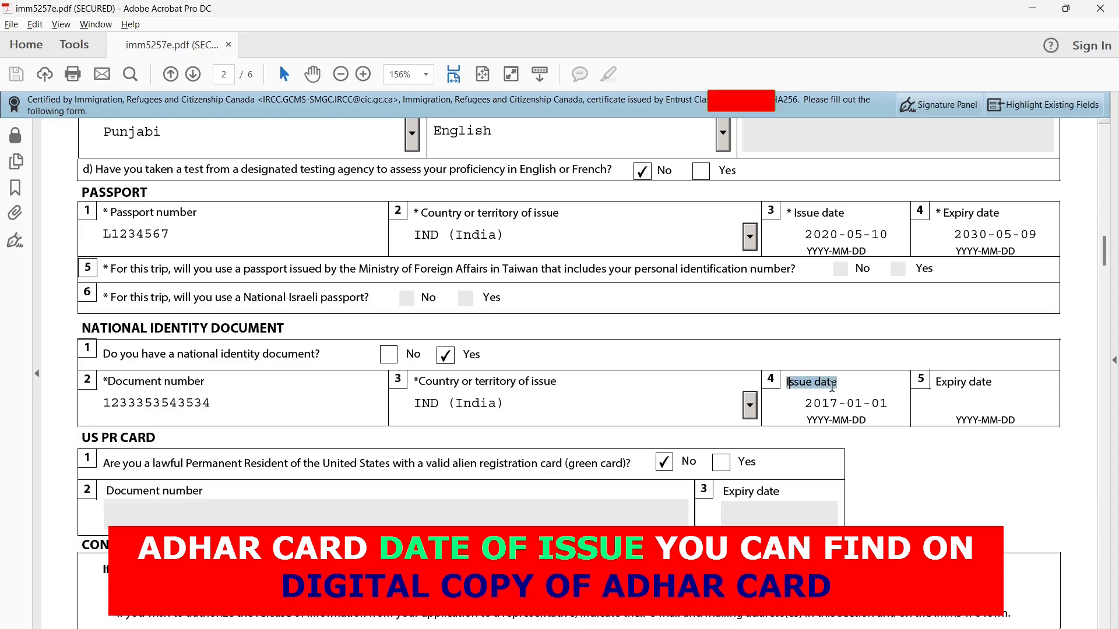
{"action": "left_click", "coordinate": [944, 384]}
{"action": "left_click_drag", "start_coordinate": [935, 384], "coordinate": [976, 389]}
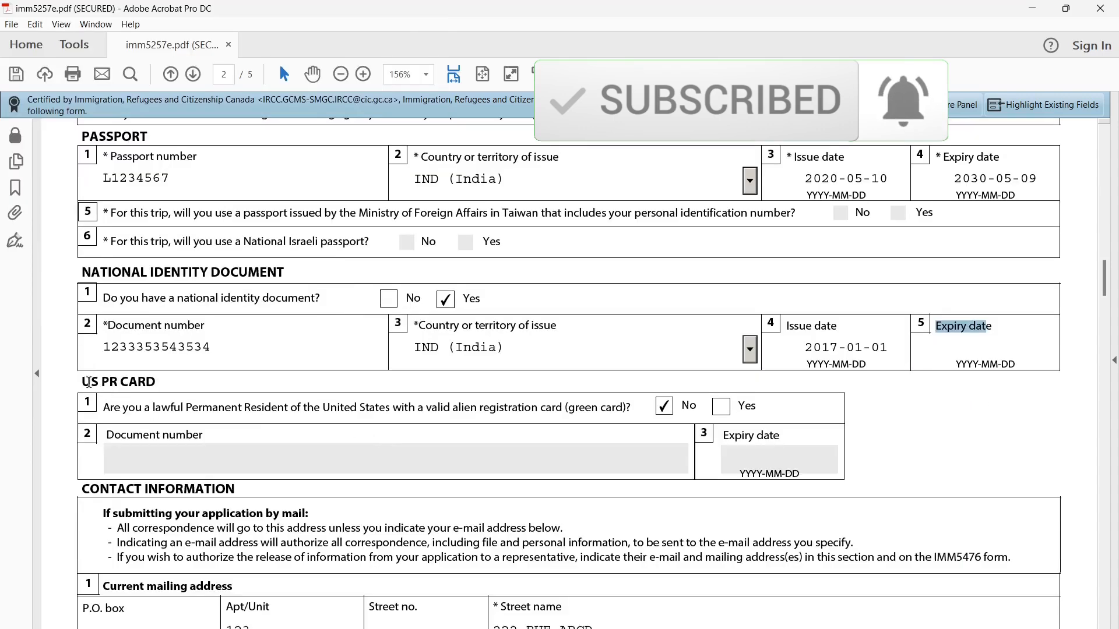
{"action": "left_click_drag", "start_coordinate": [81, 383], "coordinate": [612, 408]}
{"action": "left_click", "coordinate": [689, 407]}
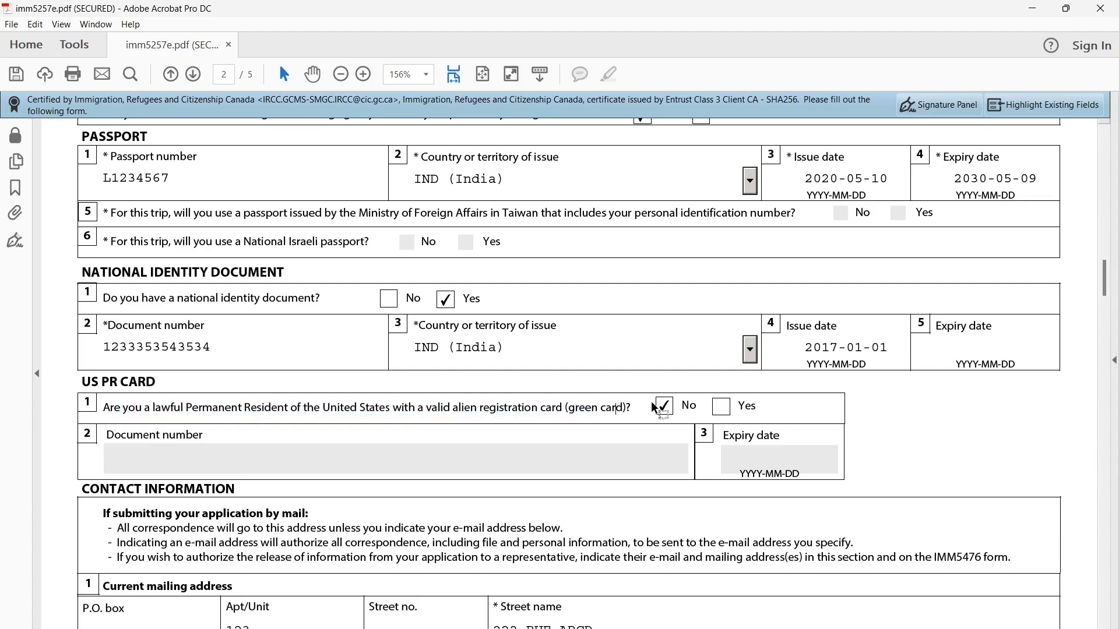
Review the contact instructions, current mailing address and residential address headings.
{"action": "scroll", "coordinate": [577, 508], "scroll_direction": "down", "scroll_amount": 5}
{"action": "left_click_drag", "start_coordinate": [93, 188], "coordinate": [212, 194]}
{"action": "left_click", "coordinate": [174, 294]}
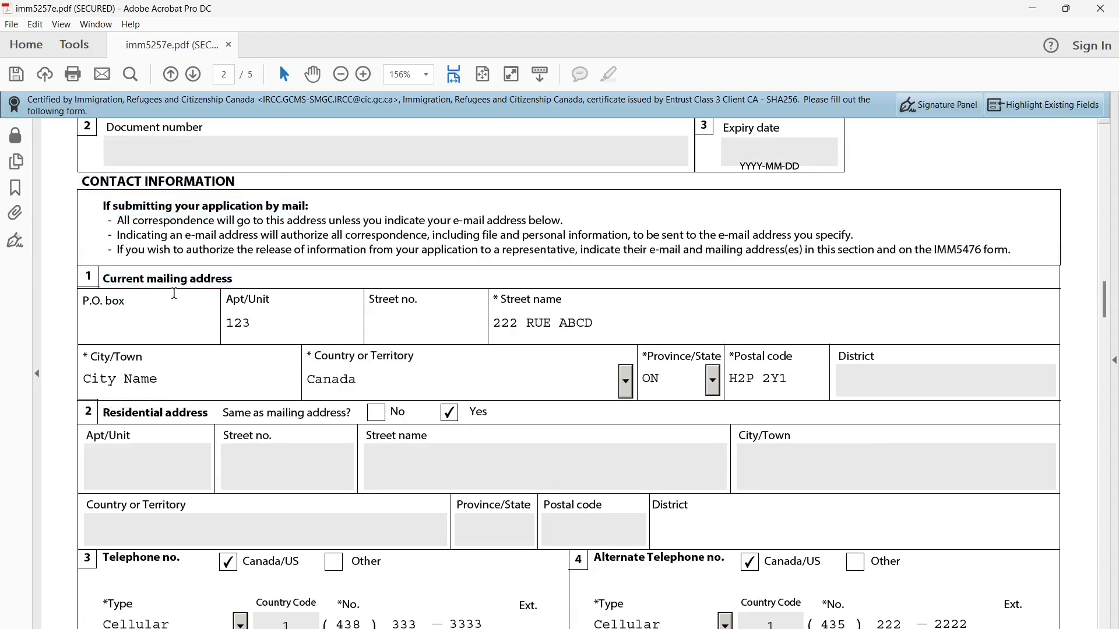
{"action": "left_click_drag", "start_coordinate": [119, 280], "coordinate": [210, 281]}
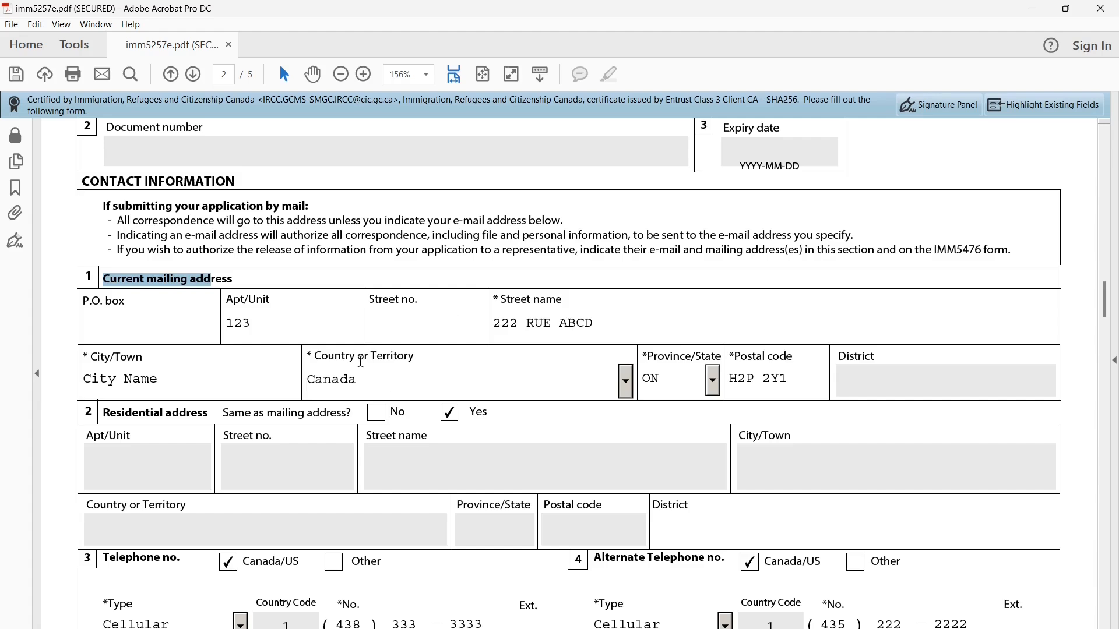
{"action": "left_click", "coordinate": [383, 354]}
{"action": "scroll", "coordinate": [364, 369], "scroll_direction": "down", "scroll_amount": 1}
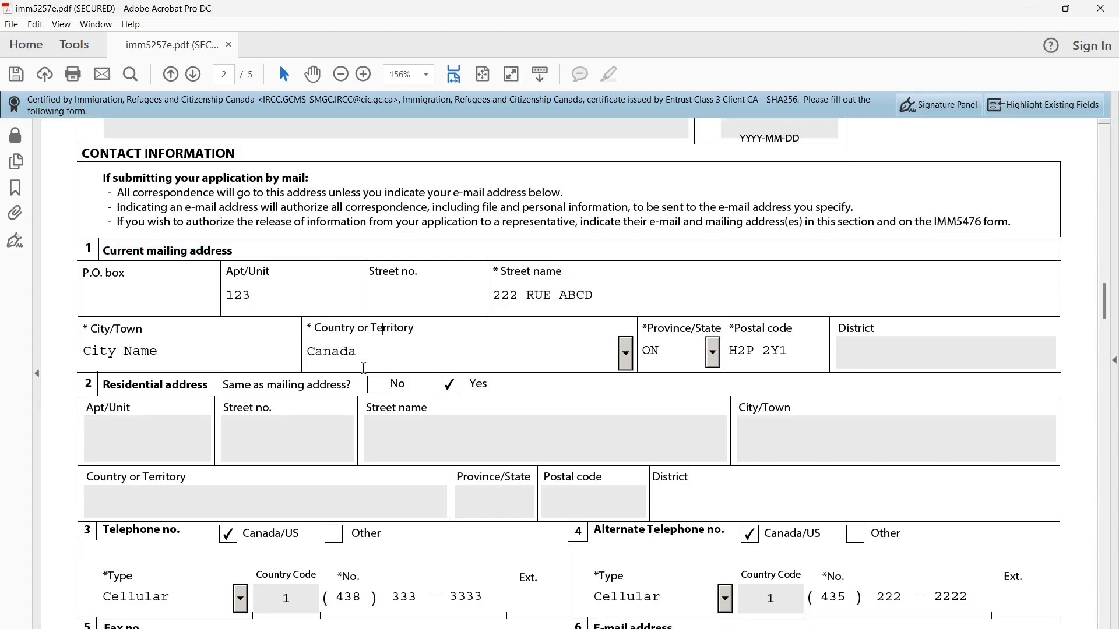
{"action": "left_click_drag", "start_coordinate": [111, 386], "coordinate": [341, 383]}
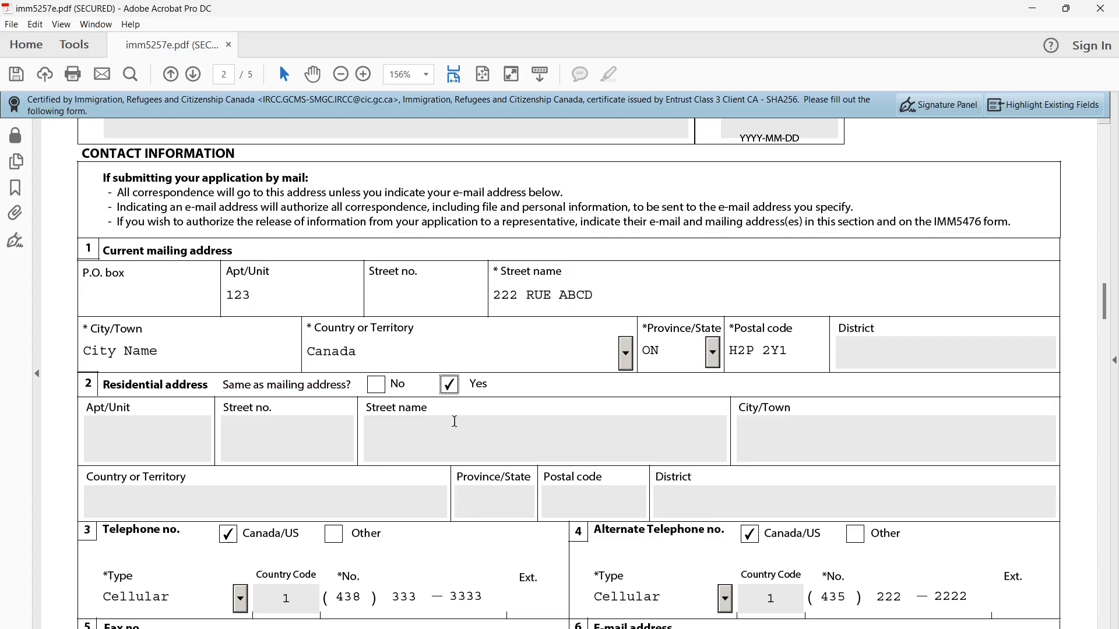
Review the telephone, fax number and e-mail address fields.
{"action": "scroll", "coordinate": [446, 462], "scroll_direction": "down", "scroll_amount": 3}
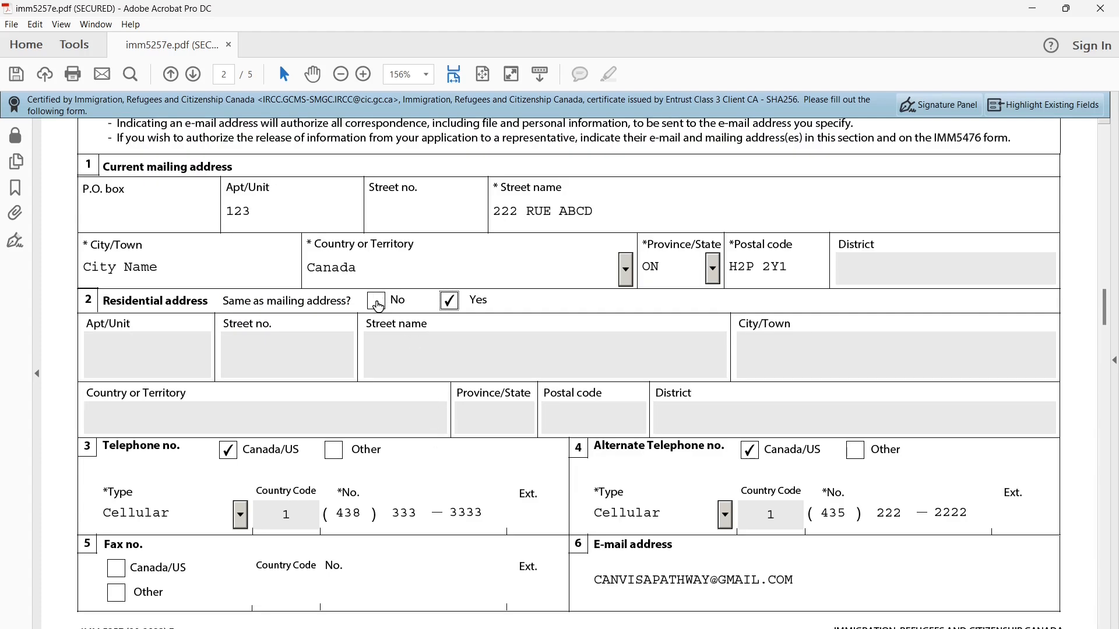
{"action": "scroll", "coordinate": [454, 374], "scroll_direction": "down", "scroll_amount": 5}
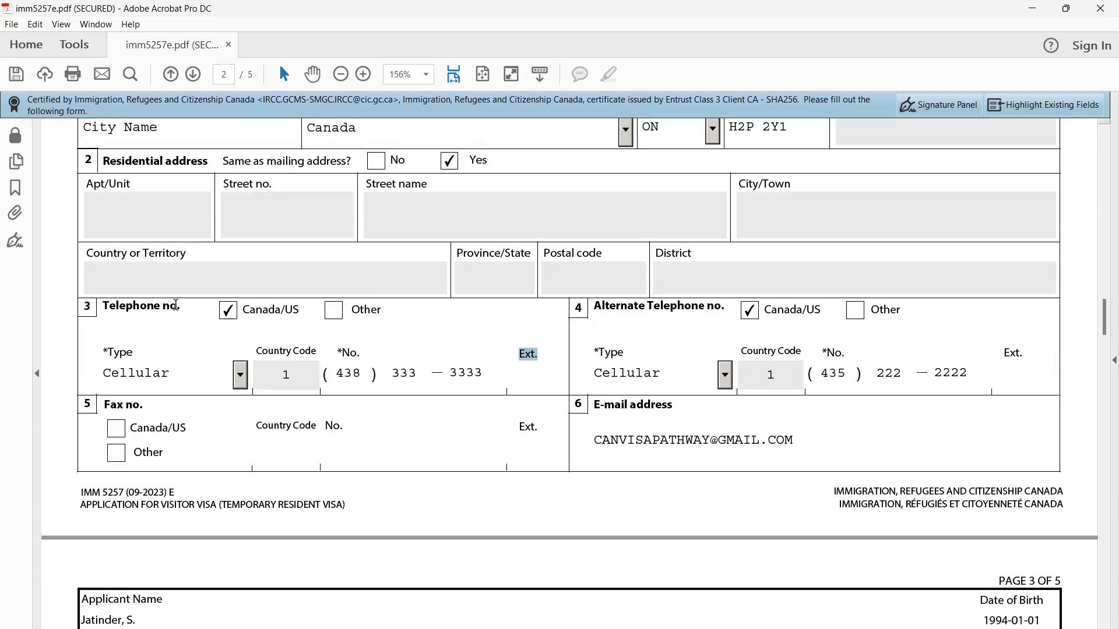
{"action": "left_click_drag", "start_coordinate": [155, 308], "coordinate": [149, 309]}
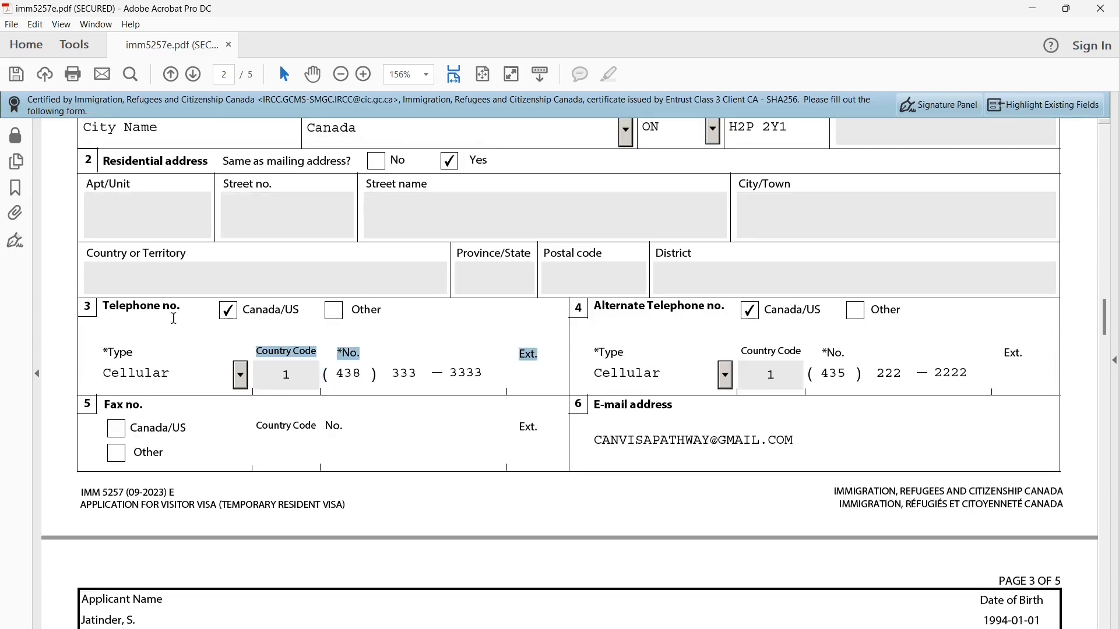
{"action": "left_click_drag", "start_coordinate": [419, 348], "coordinate": [600, 324]}
{"action": "key", "text": "shift+Down"}
{"action": "left_click", "coordinate": [670, 307]}
{"action": "scroll", "coordinate": [663, 429], "scroll_direction": "down", "scroll_amount": 1}
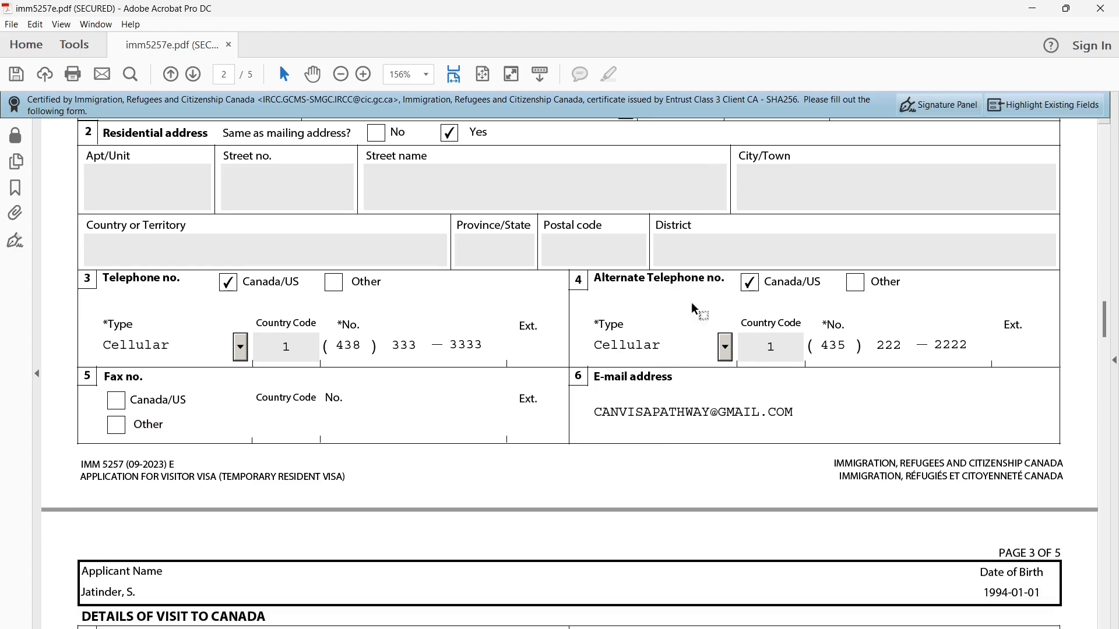
{"action": "key", "text": "ctrl+Right"}
{"action": "key", "text": "ctrl+Right"}
{"action": "key", "text": "ctrl+Right"}
{"action": "key", "text": "ctrl+shift+Right"}
{"action": "key", "text": "ctrl+shift+Right"}
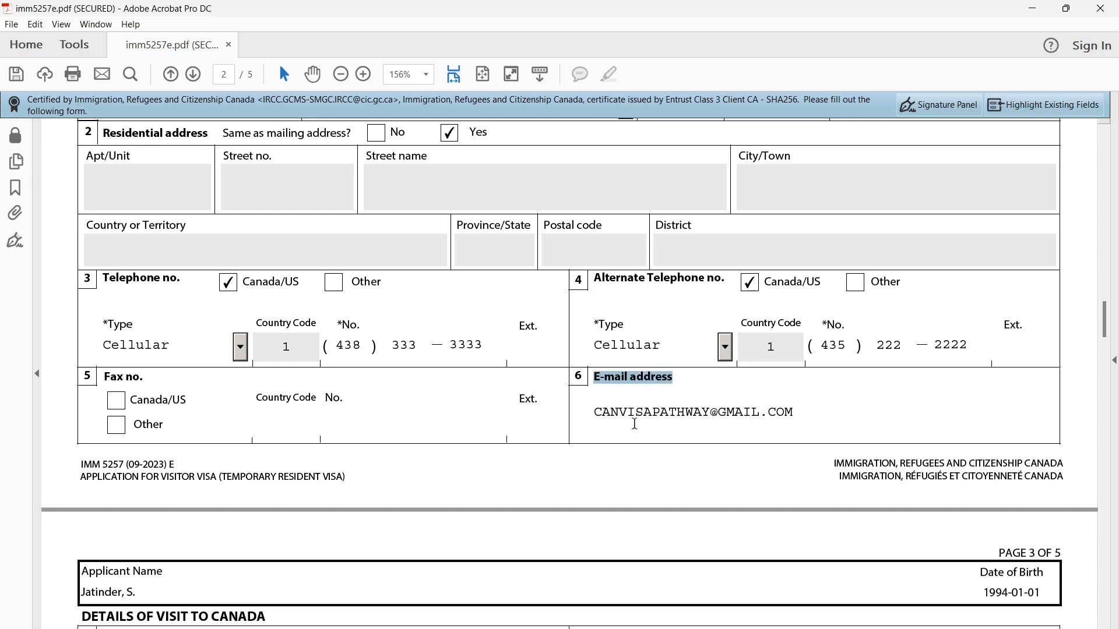
{"action": "scroll", "coordinate": [640, 437], "scroll_direction": "down", "scroll_amount": 5}
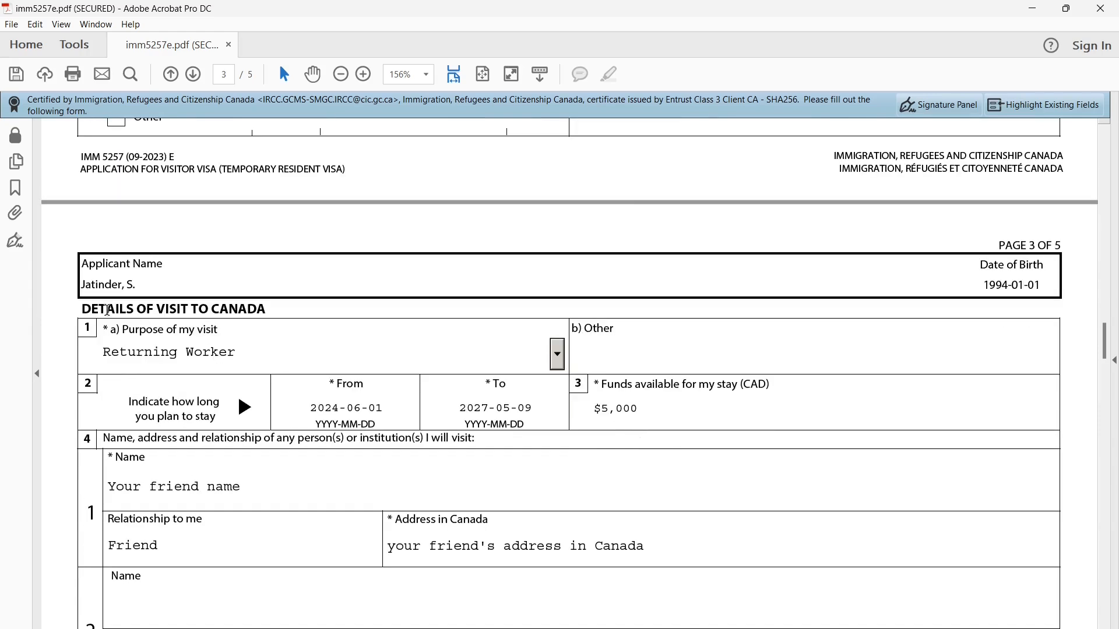
Keep Returning Worker as visit purpose, stay 2024-06-01 to 2027-05-09, and check funds.
{"action": "left_click_drag", "start_coordinate": [107, 310], "coordinate": [225, 308]}
{"action": "left_click_drag", "start_coordinate": [123, 329], "coordinate": [218, 330]}
{"action": "left_click", "coordinate": [557, 355]}
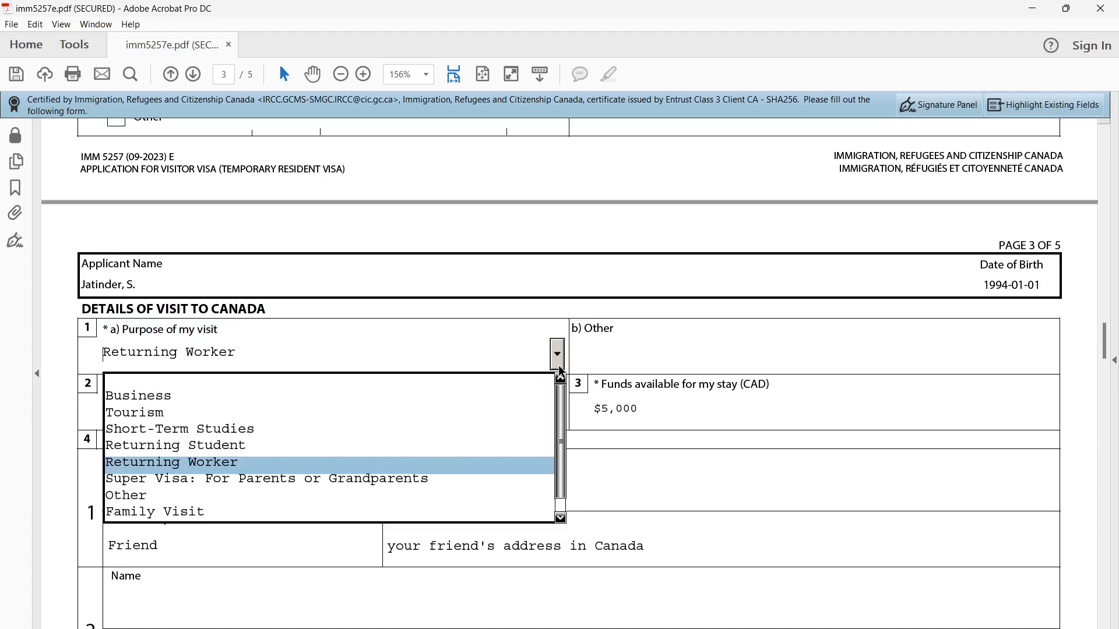
{"action": "left_click", "coordinate": [454, 462]}
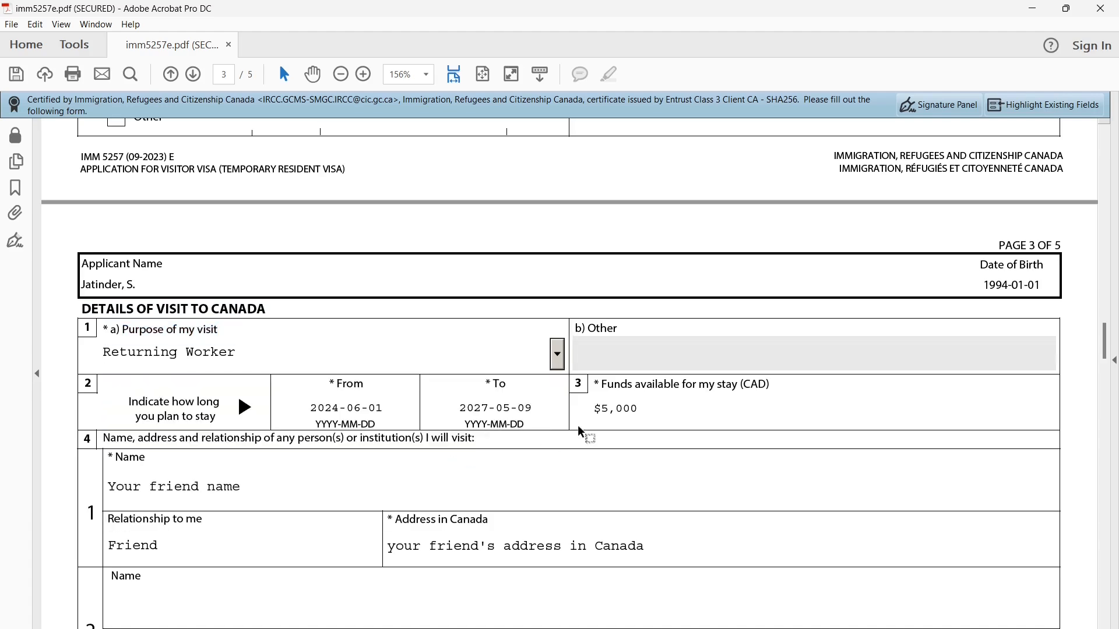
{"action": "left_click_drag", "start_coordinate": [129, 402], "coordinate": [232, 422]}
{"action": "left_click", "coordinate": [301, 457]}
{"action": "left_click_drag", "start_coordinate": [314, 405], "coordinate": [385, 408]}
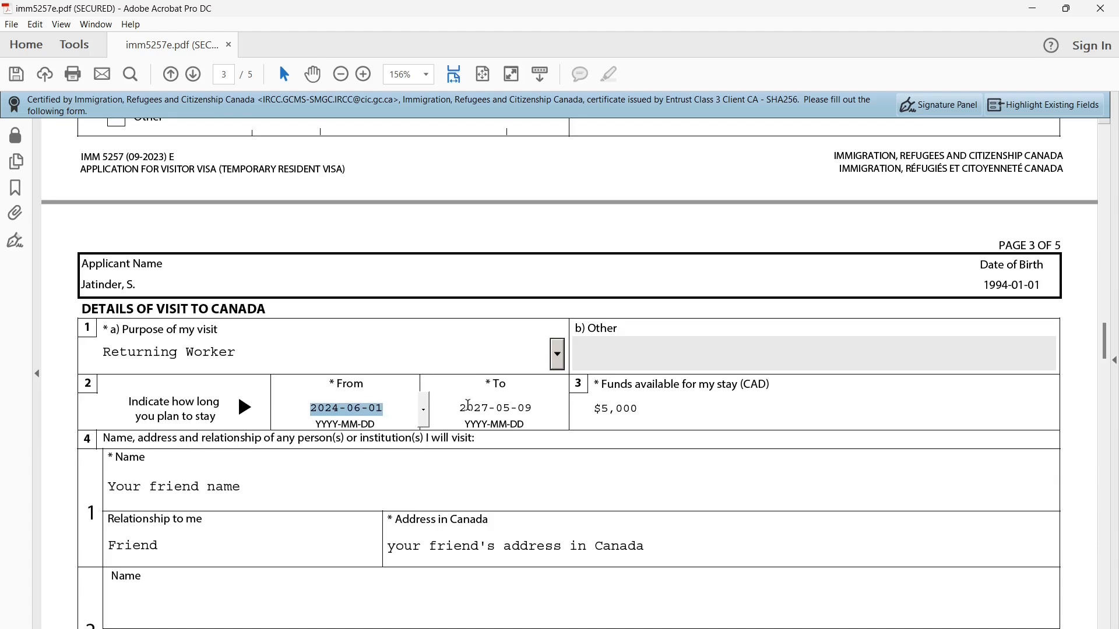
{"action": "left_click_drag", "start_coordinate": [461, 408], "coordinate": [531, 410]}
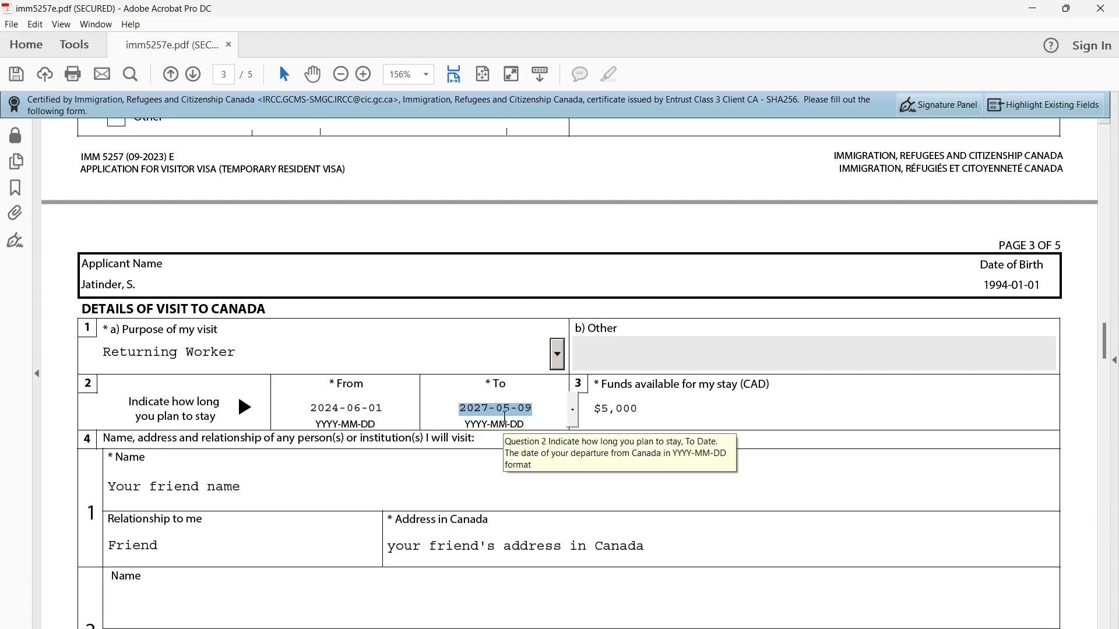
{"action": "left_click_drag", "start_coordinate": [604, 386], "coordinate": [750, 387]}
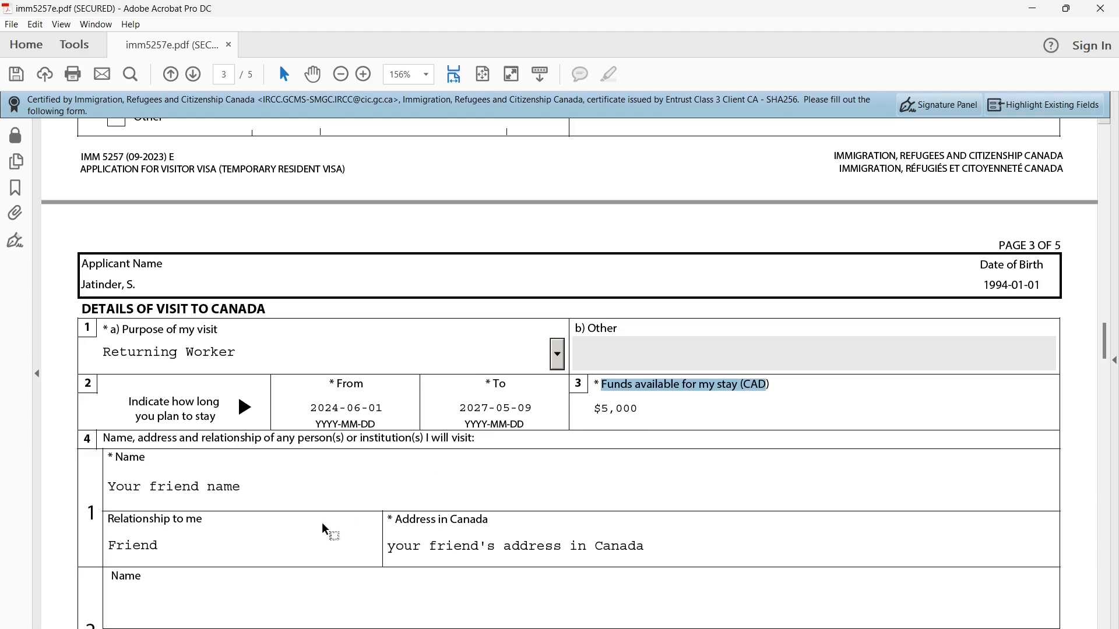
{"action": "scroll", "coordinate": [322, 523], "scroll_direction": "down", "scroll_amount": 1}
Check the people-to-visit question and the friend's name entry.
{"action": "left_click_drag", "start_coordinate": [110, 383], "coordinate": [469, 381]}
{"action": "scroll", "coordinate": [383, 432], "scroll_direction": "down", "scroll_amount": 2}
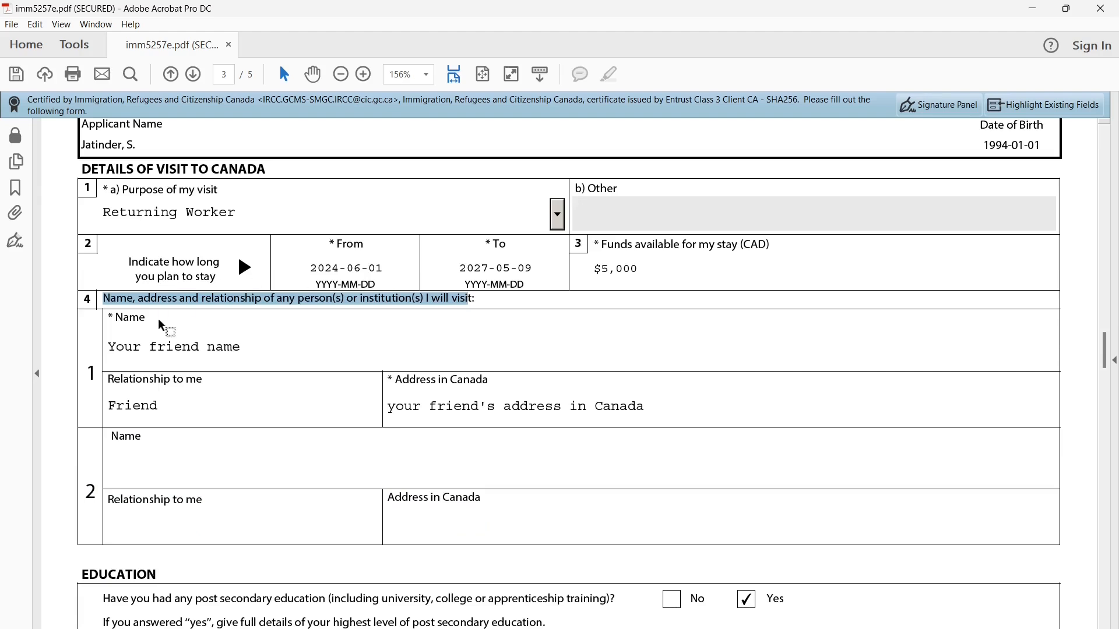
{"action": "left_click", "coordinate": [162, 338]}
{"action": "left_click_drag", "start_coordinate": [117, 348], "coordinate": [244, 356]}
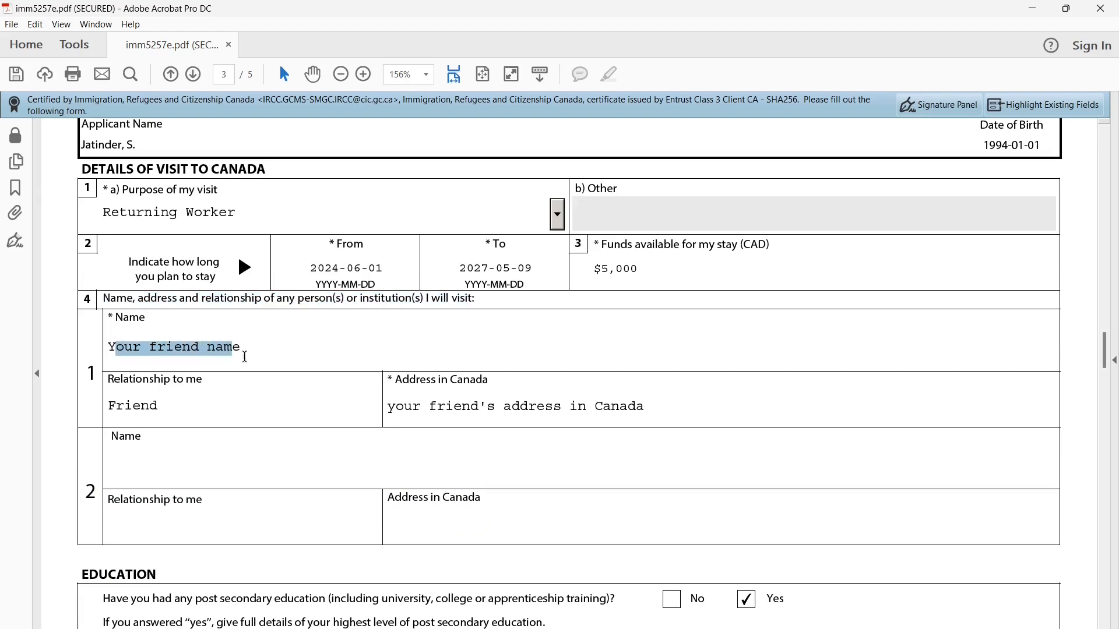
{"action": "left_click", "coordinate": [315, 325]}
Scroll to the education section and review the post-secondary education question.
{"action": "scroll", "coordinate": [295, 388], "scroll_direction": "down", "scroll_amount": 3}
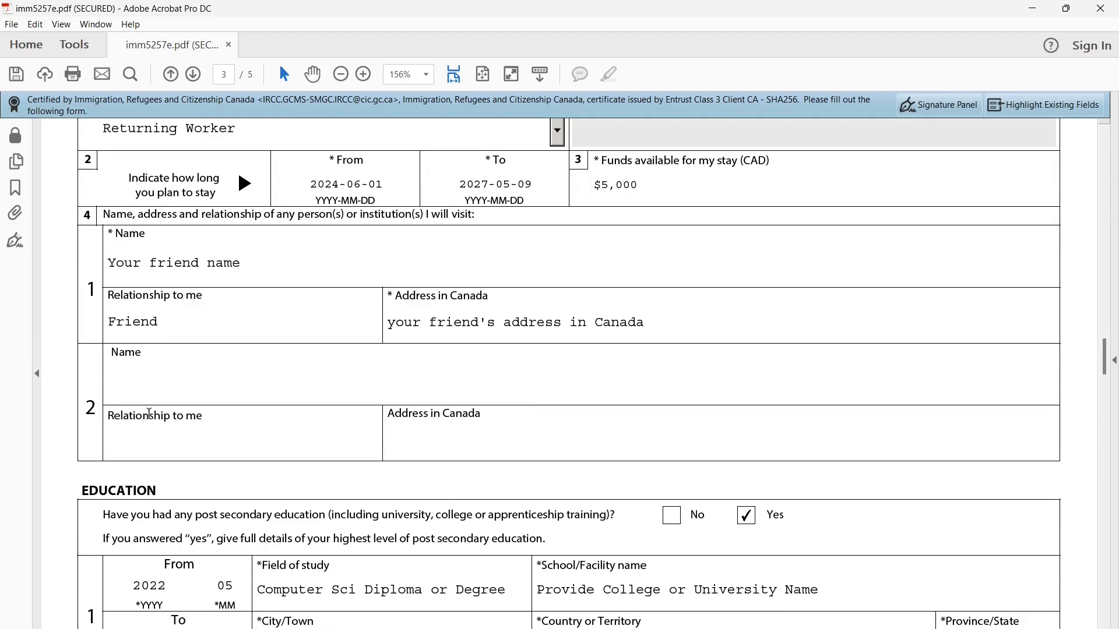
{"action": "scroll", "coordinate": [167, 395], "scroll_direction": "down", "scroll_amount": 2}
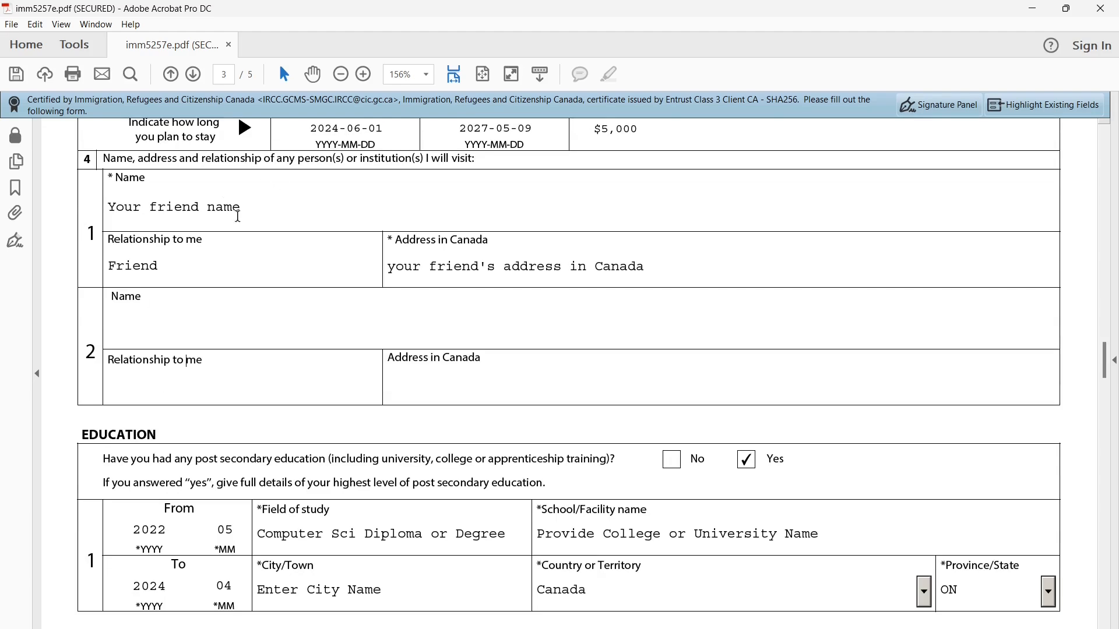
{"action": "scroll", "coordinate": [238, 216], "scroll_direction": "down", "scroll_amount": 2}
{"action": "scroll", "coordinate": [238, 217], "scroll_direction": "down", "scroll_amount": 4}
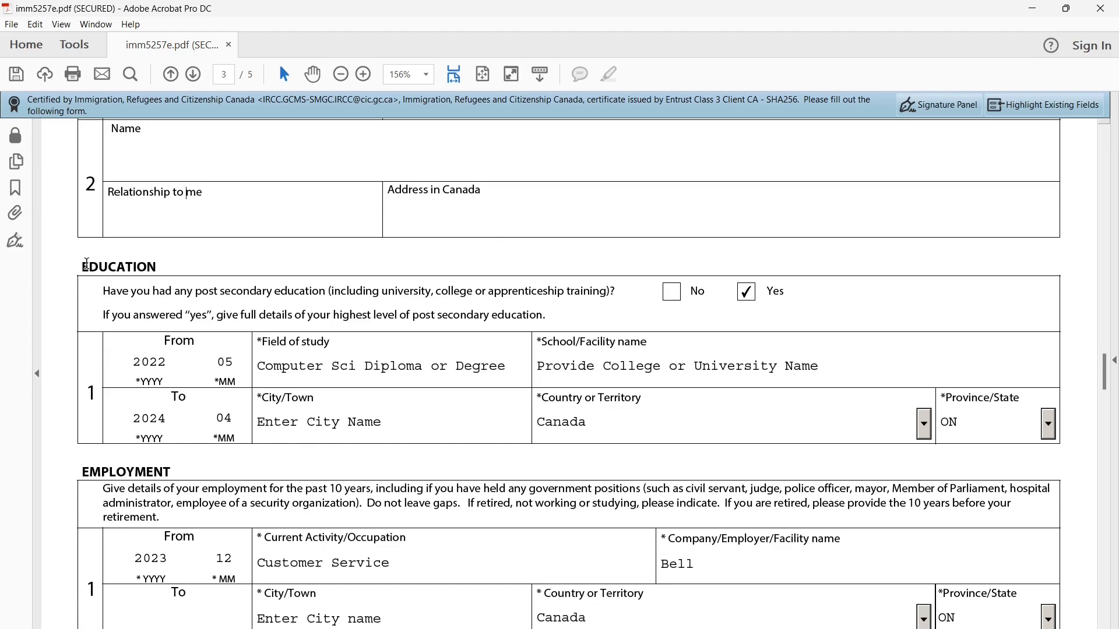
{"action": "left_click_drag", "start_coordinate": [142, 288], "coordinate": [607, 292]}
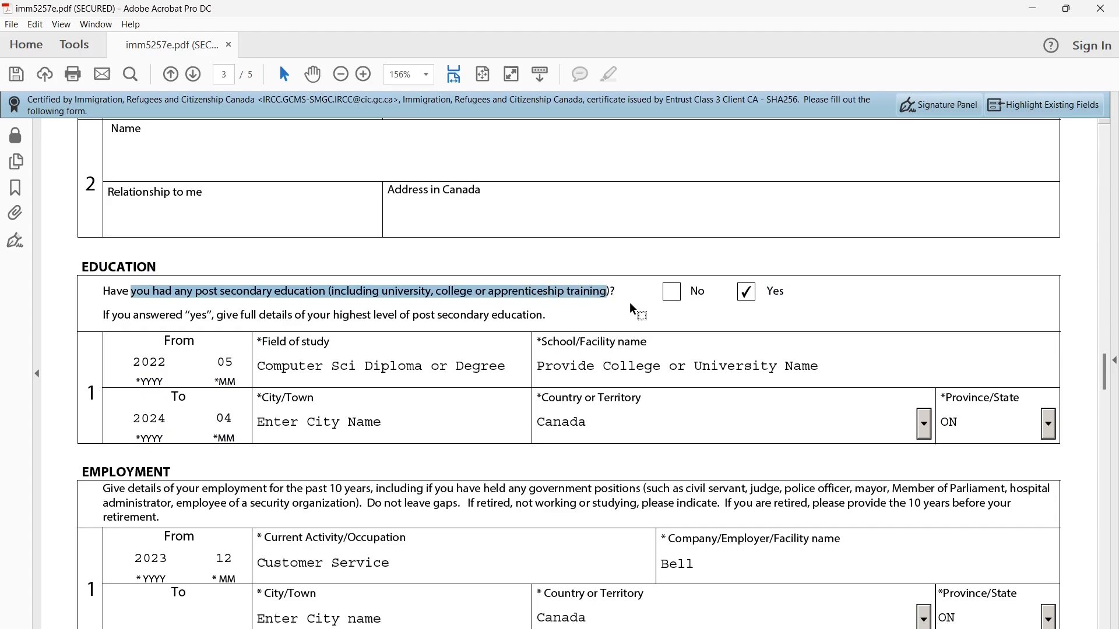
{"action": "left_click", "coordinate": [630, 302]}
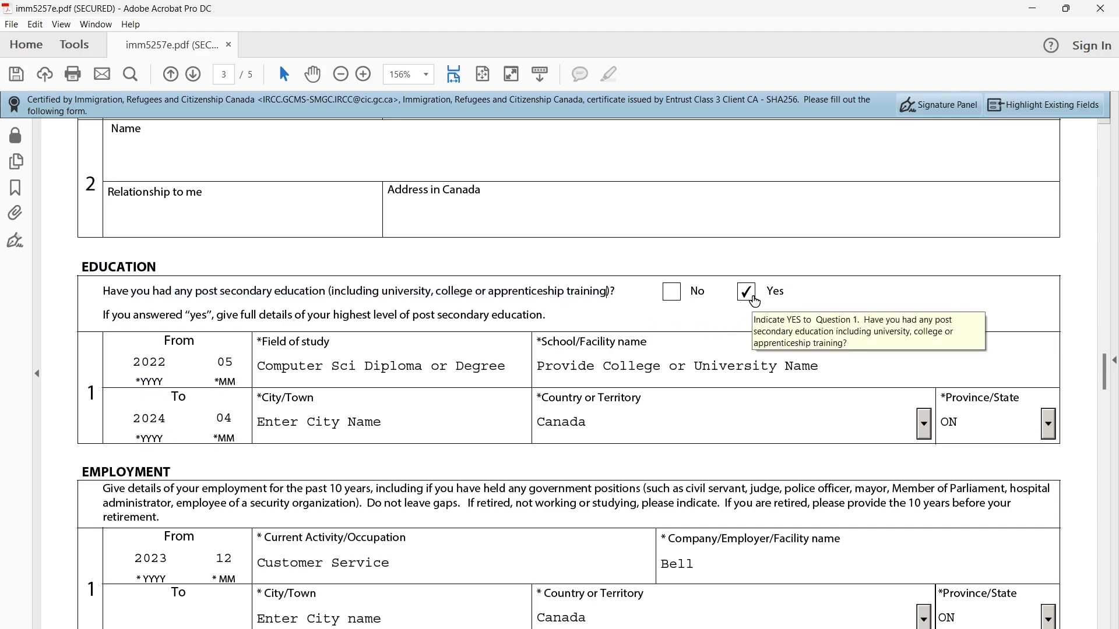
Check the education dates, city, field of study and school name entries.
{"action": "scroll", "coordinate": [380, 425], "scroll_direction": "down", "scroll_amount": 1}
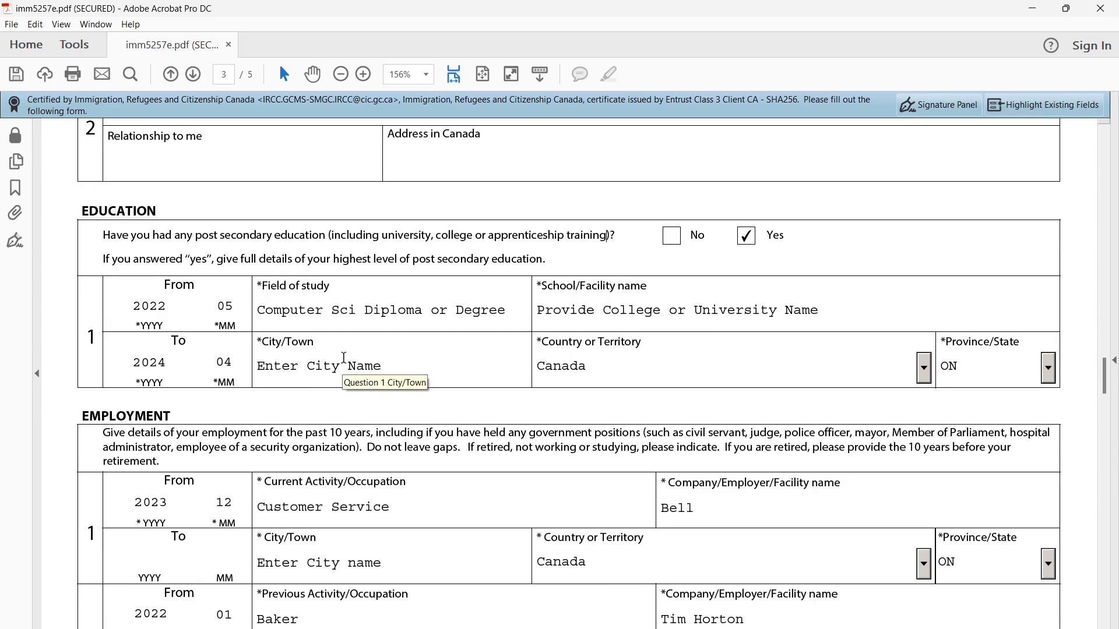
{"action": "left_click_drag", "start_coordinate": [171, 284], "coordinate": [196, 285]}
{"action": "left_click_drag", "start_coordinate": [184, 330], "coordinate": [192, 346]}
{"action": "left_click", "coordinate": [309, 378]}
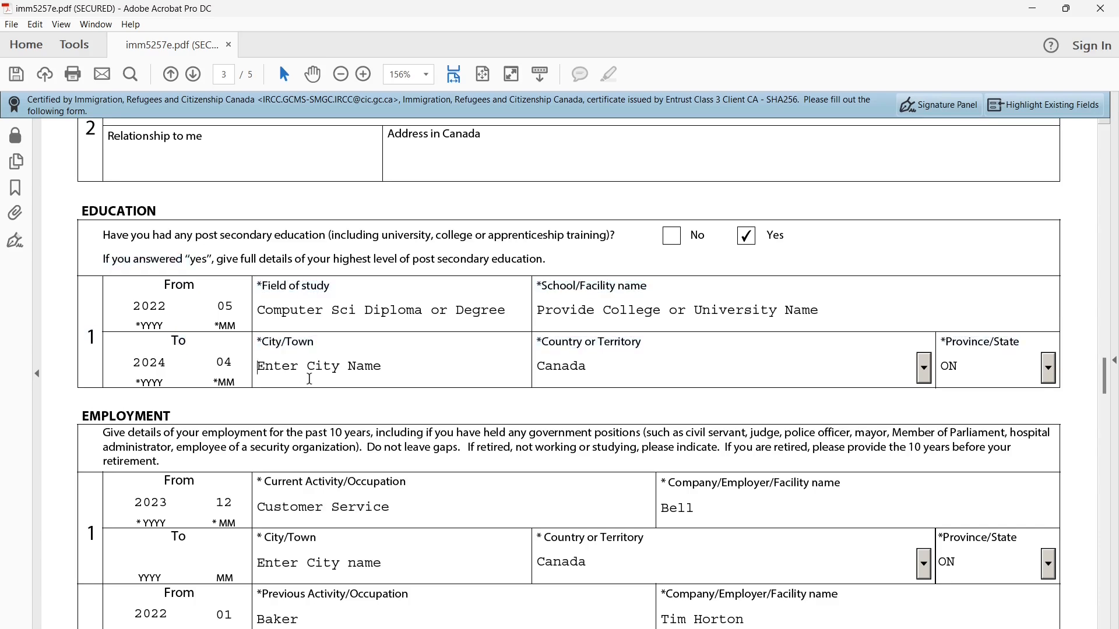
{"action": "left_click_drag", "start_coordinate": [282, 310], "coordinate": [436, 311]}
{"action": "left_click_drag", "start_coordinate": [569, 312], "coordinate": [661, 312]}
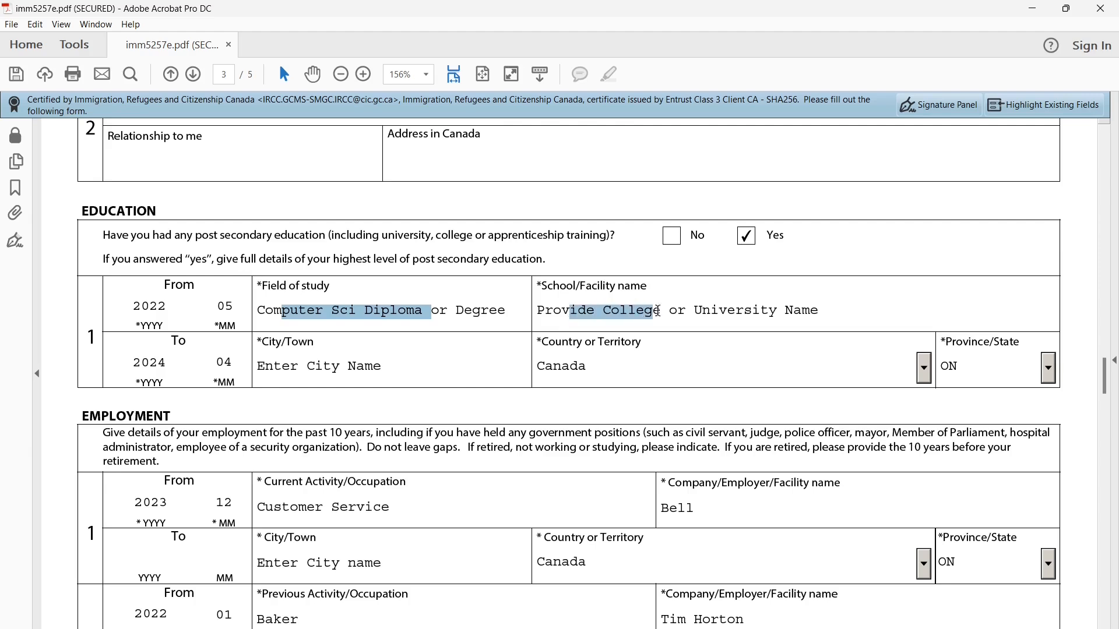
{"action": "triple_click", "coordinate": [664, 311]}
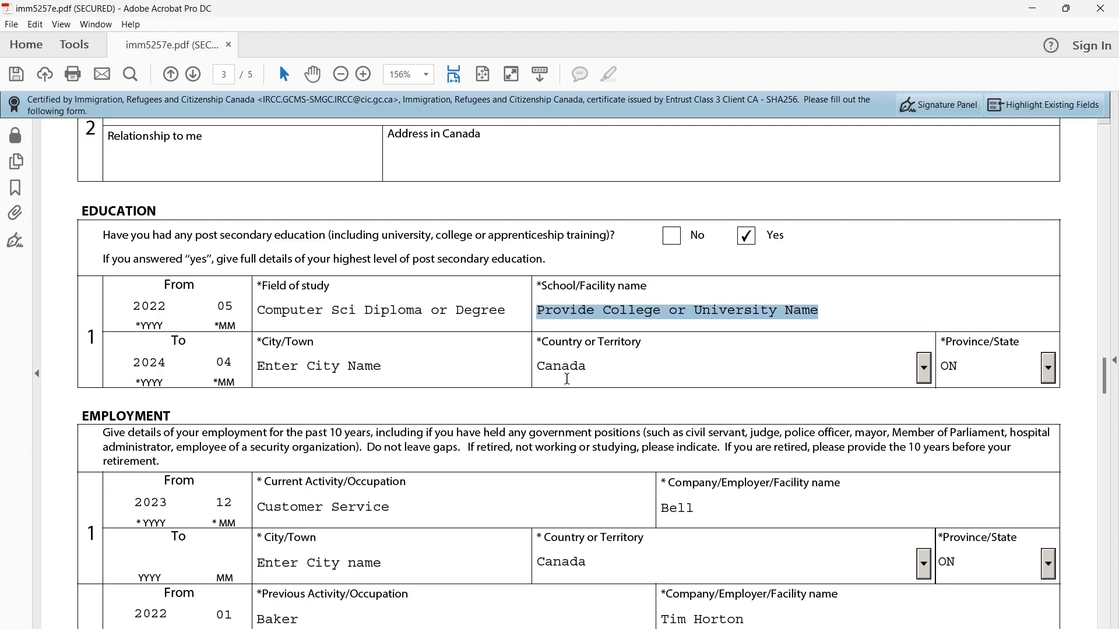
Review the employment section instructions, including 'Do not leave gaps'.
{"action": "scroll", "coordinate": [522, 342], "scroll_direction": "down", "scroll_amount": 2}
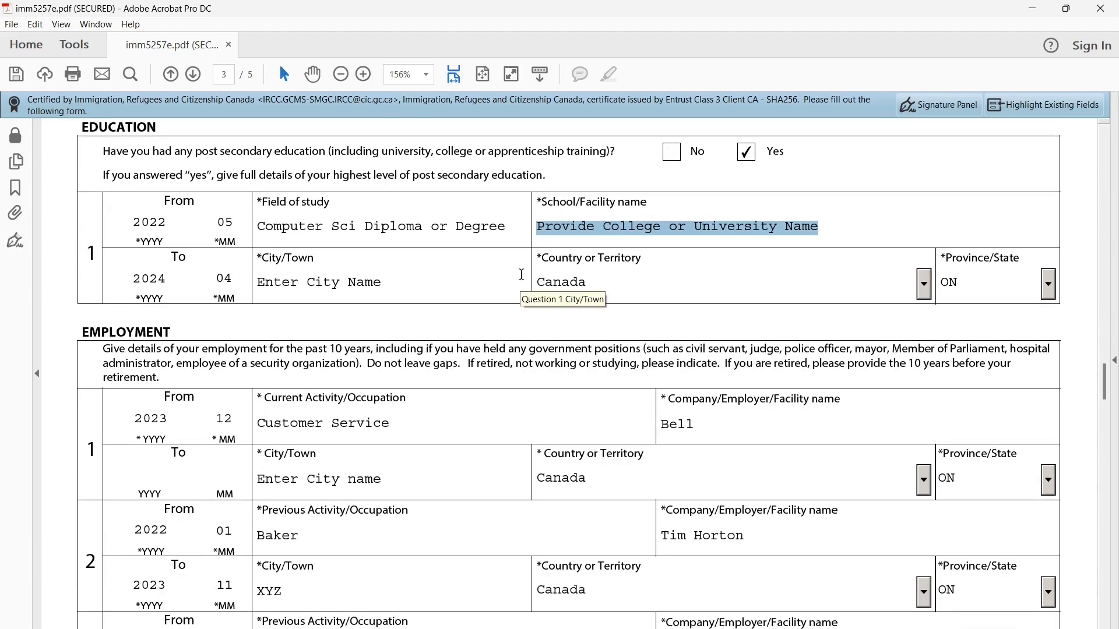
{"action": "left_click", "coordinate": [391, 334]}
{"action": "left_click_drag", "start_coordinate": [87, 334], "coordinate": [368, 350]}
{"action": "left_click", "coordinate": [229, 363]}
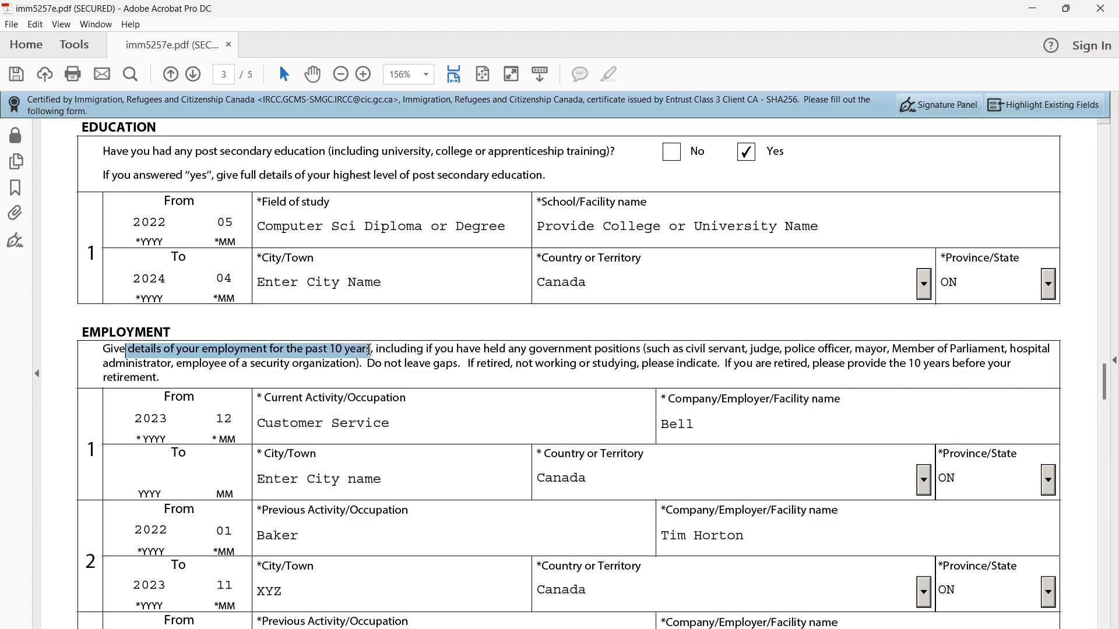
{"action": "left_click", "coordinate": [415, 362]}
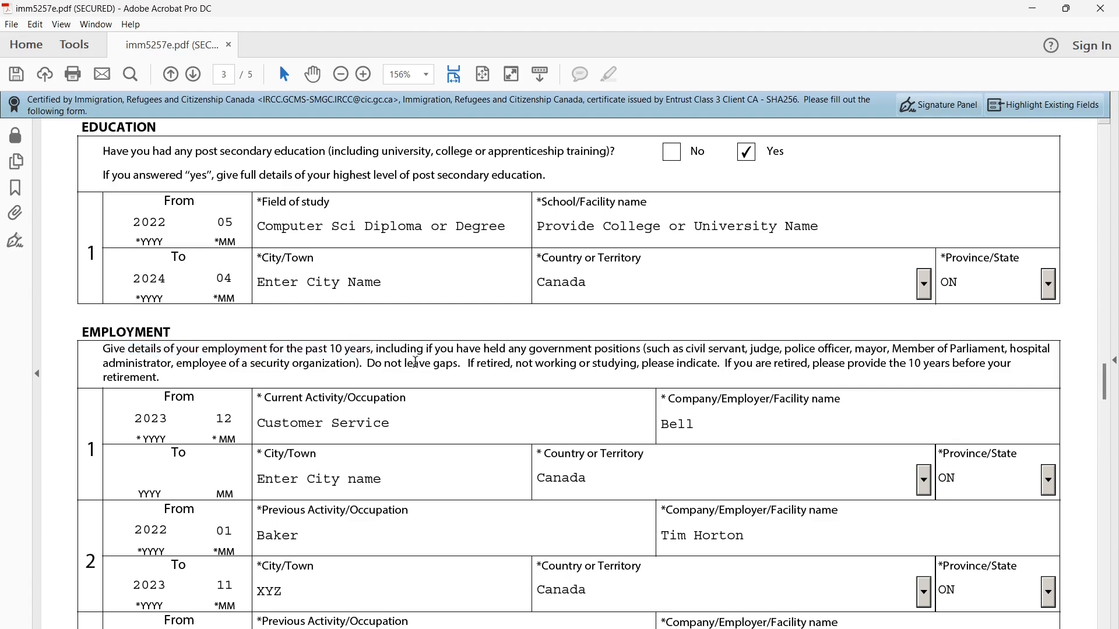
{"action": "left_click_drag", "start_coordinate": [368, 364], "coordinate": [456, 362]}
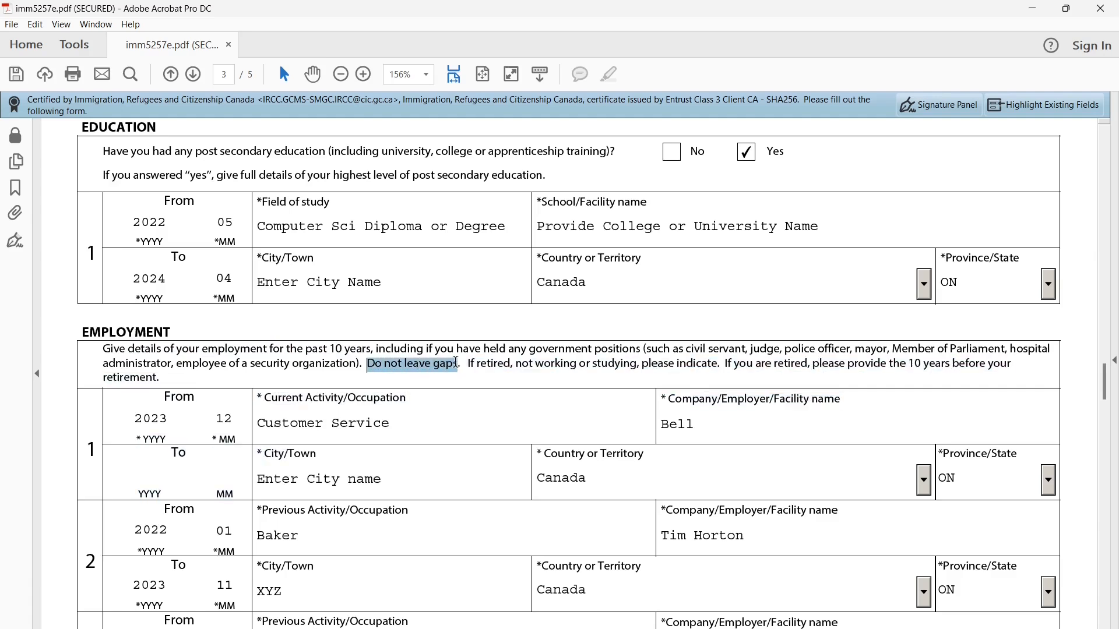
{"action": "left_click", "coordinate": [470, 420]}
Scroll down to the employment records and spot the Unemployed entry.
{"action": "scroll", "coordinate": [470, 420], "scroll_direction": "down", "scroll_amount": 3}
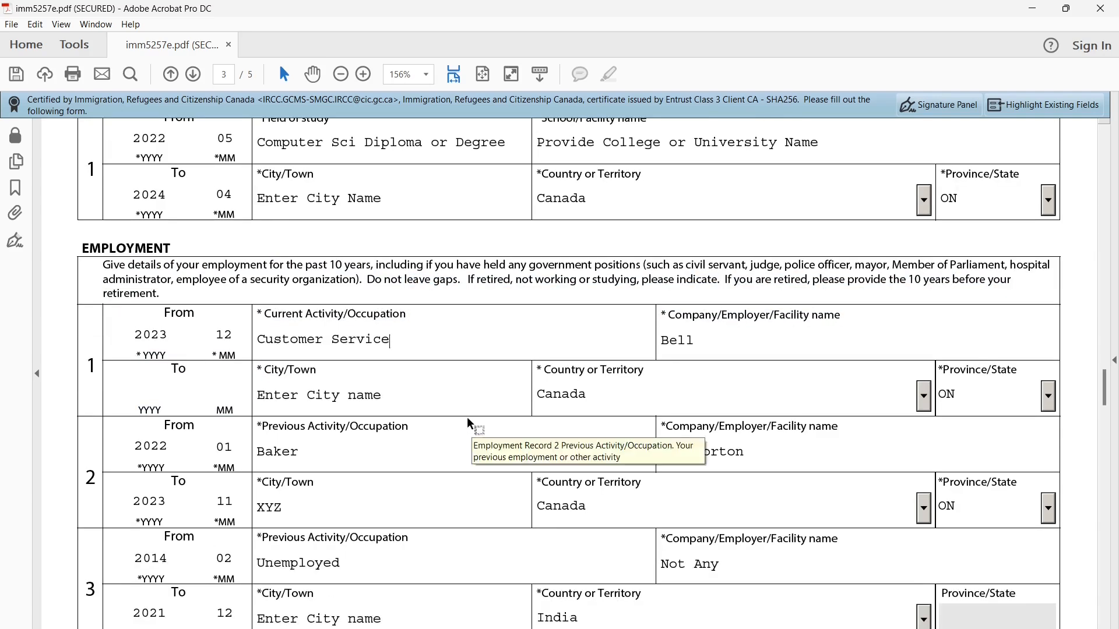
{"action": "scroll", "coordinate": [364, 376], "scroll_direction": "down", "scroll_amount": 1}
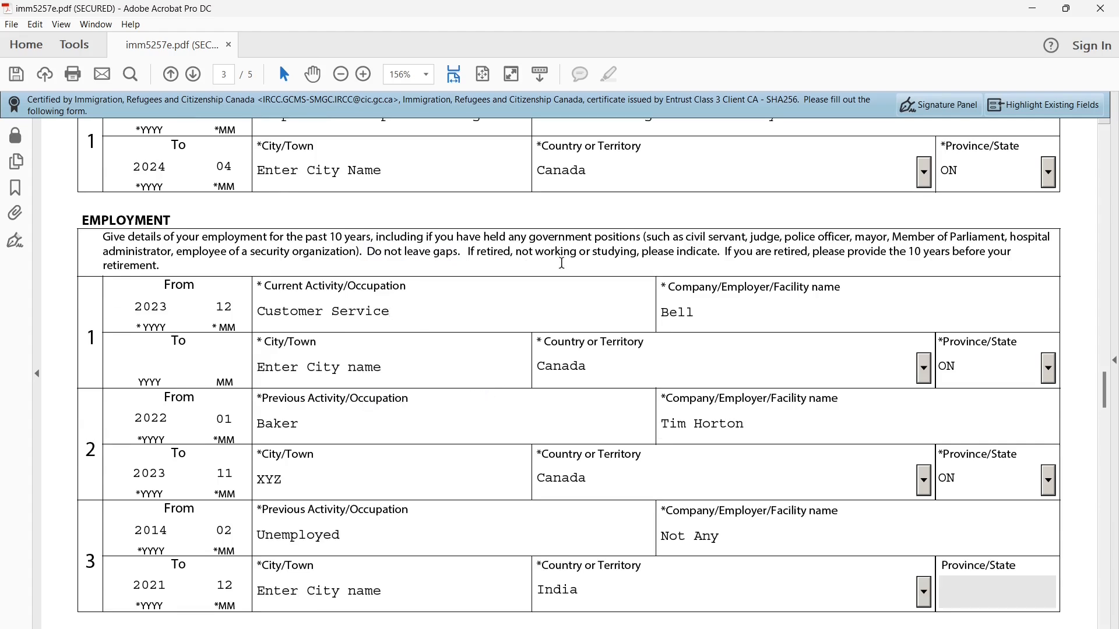
{"action": "scroll", "coordinate": [476, 367], "scroll_direction": "down", "scroll_amount": 1}
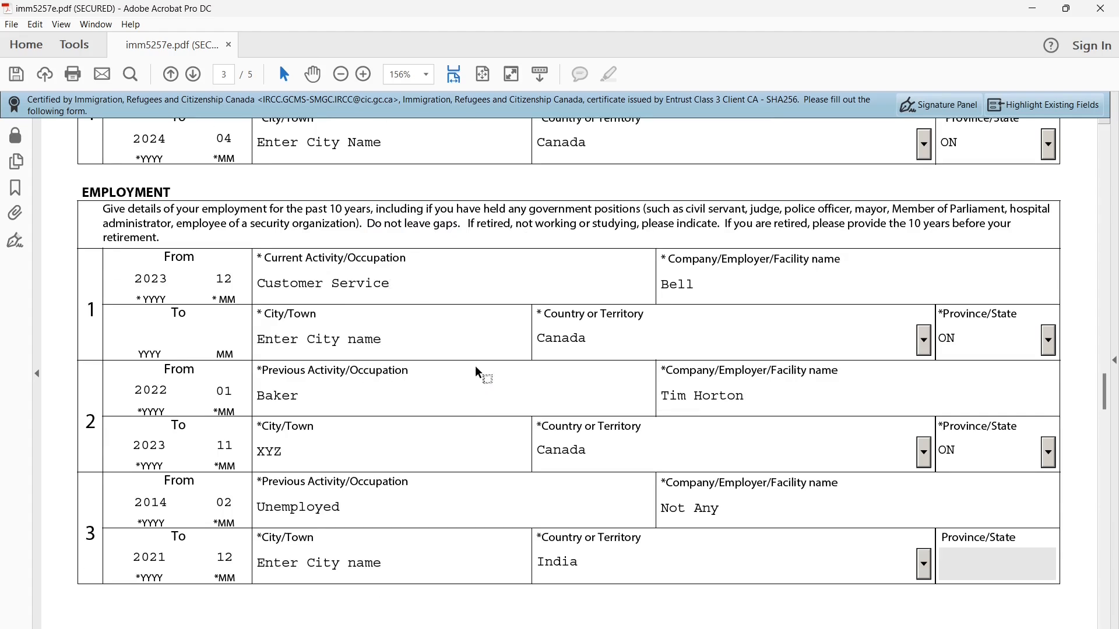
{"action": "double_click", "coordinate": [296, 507]}
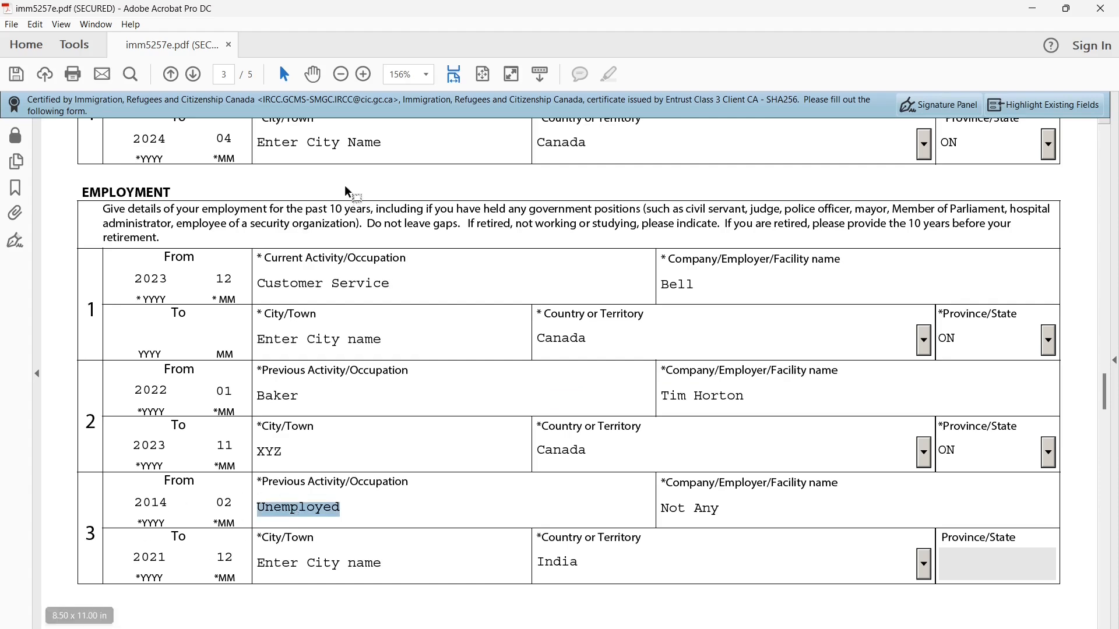
{"action": "left_click", "coordinate": [335, 207]}
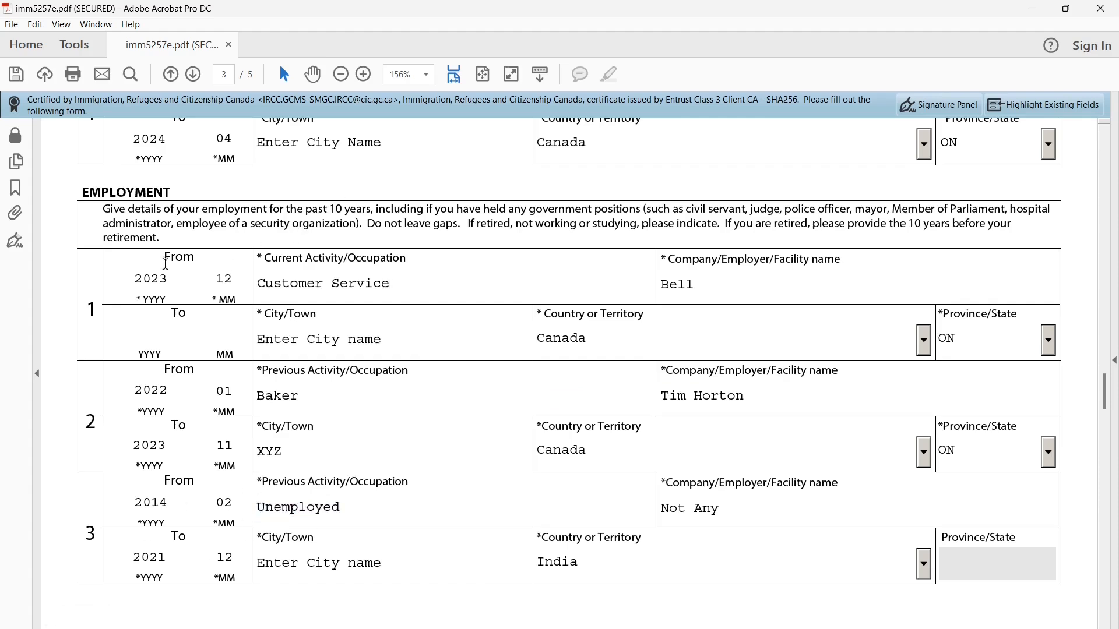
Check the current job: Customer Service at Bell in Canada, with start year and city.
{"action": "left_click_drag", "start_coordinate": [165, 258], "coordinate": [200, 257]}
{"action": "left_click", "coordinate": [200, 259]}
{"action": "left_click_drag", "start_coordinate": [142, 280], "coordinate": [225, 284]}
{"action": "triple_click", "coordinate": [295, 282]}
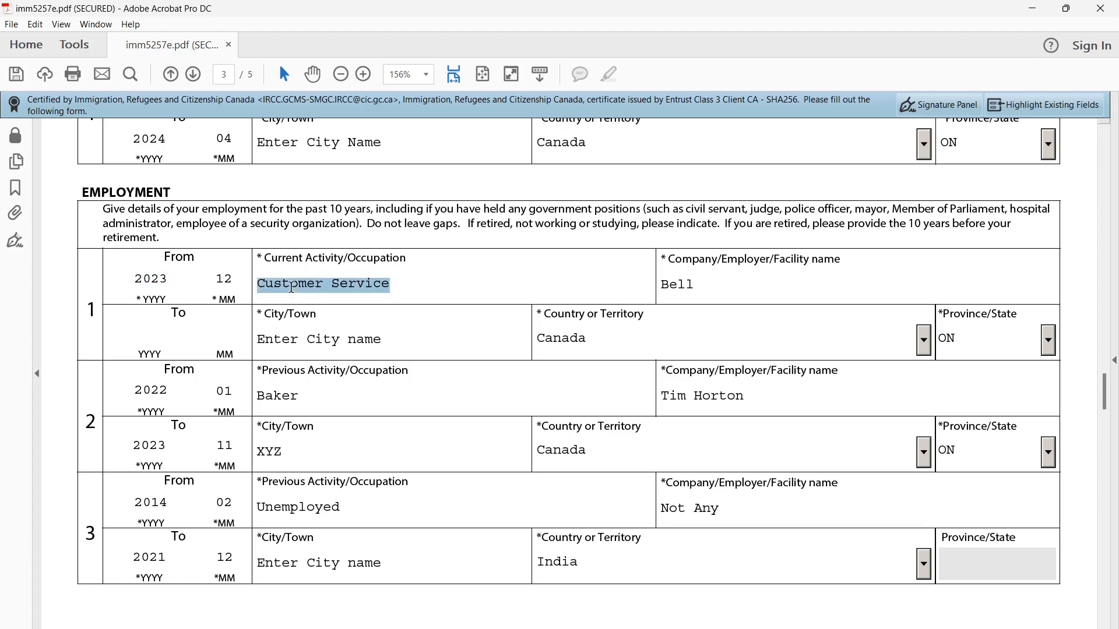
{"action": "double_click", "coordinate": [695, 281]}
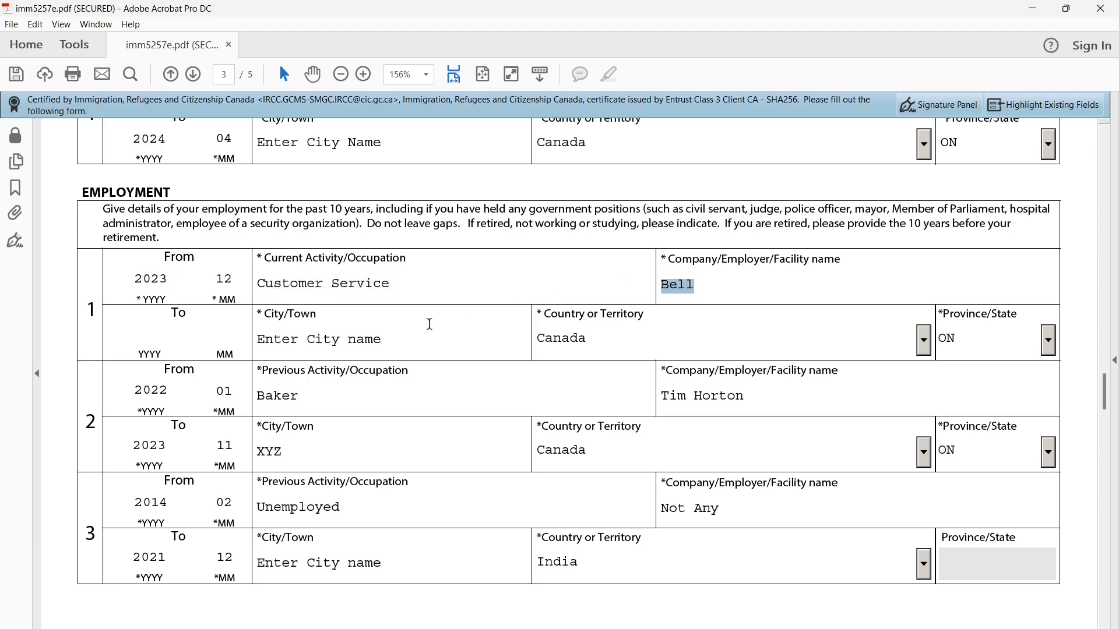
{"action": "triple_click", "coordinate": [280, 337]}
{"action": "double_click", "coordinate": [566, 328]}
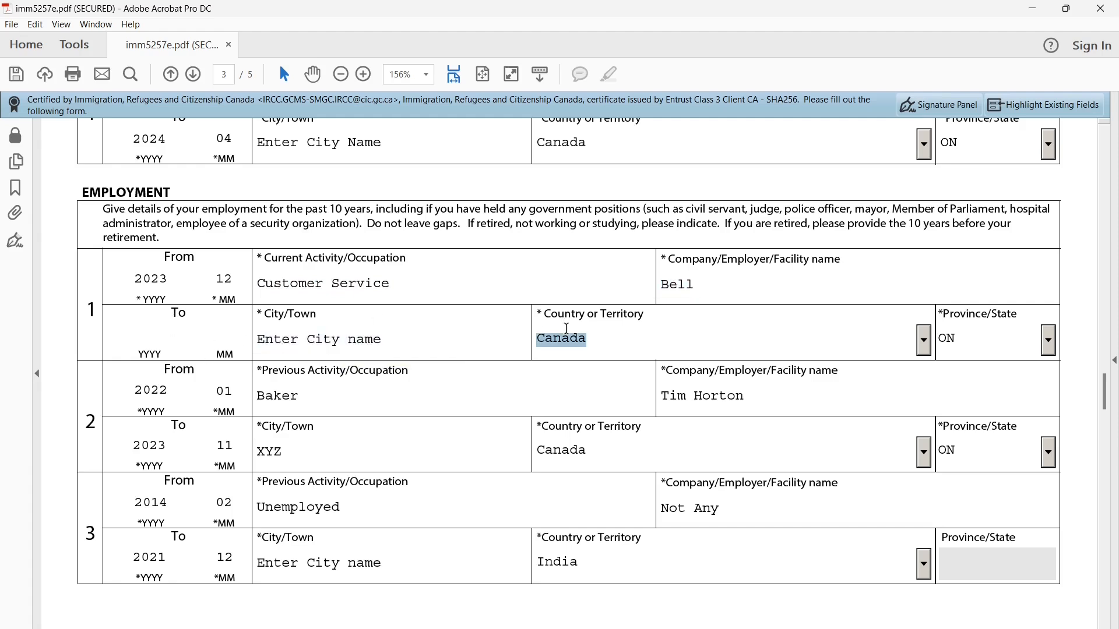
Check the previous Baker job and the third record, Unemployed in India 2014-02 to 2021-12.
{"action": "scroll", "coordinate": [499, 337], "scroll_direction": "down", "scroll_amount": 1}
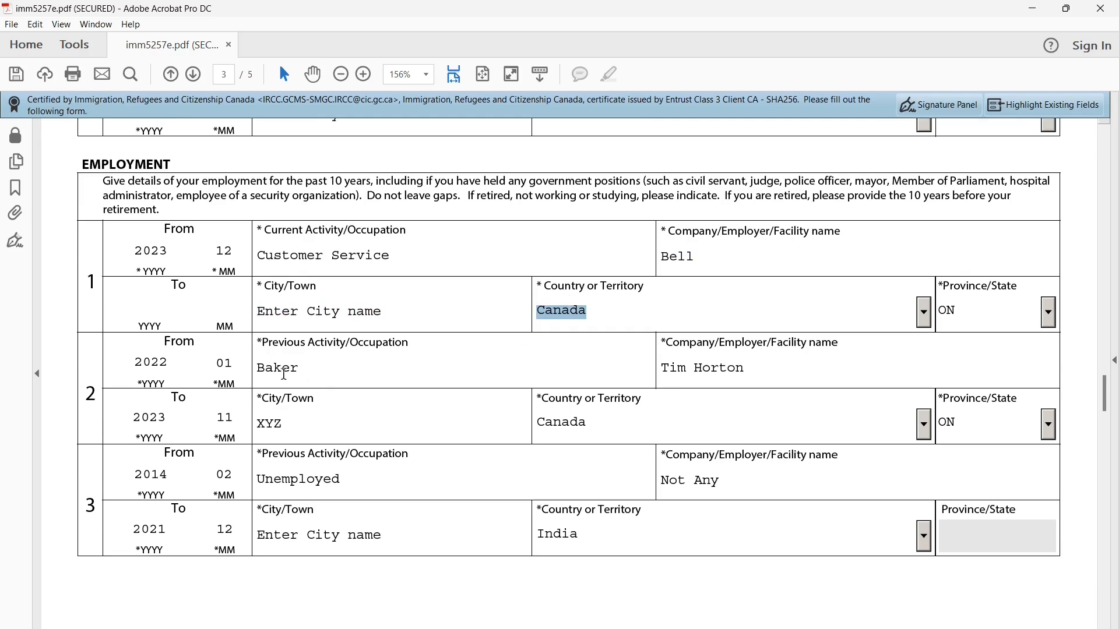
{"action": "left_click", "coordinate": [273, 370]}
{"action": "double_click", "coordinate": [273, 371]}
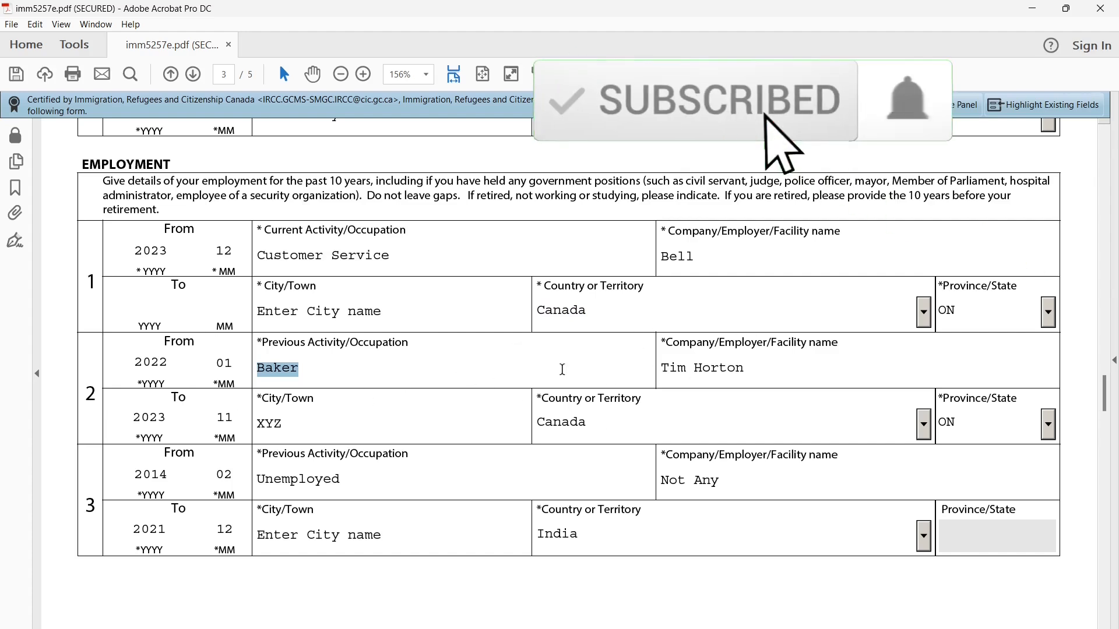
{"action": "scroll", "coordinate": [501, 372], "scroll_direction": "down", "scroll_amount": 3}
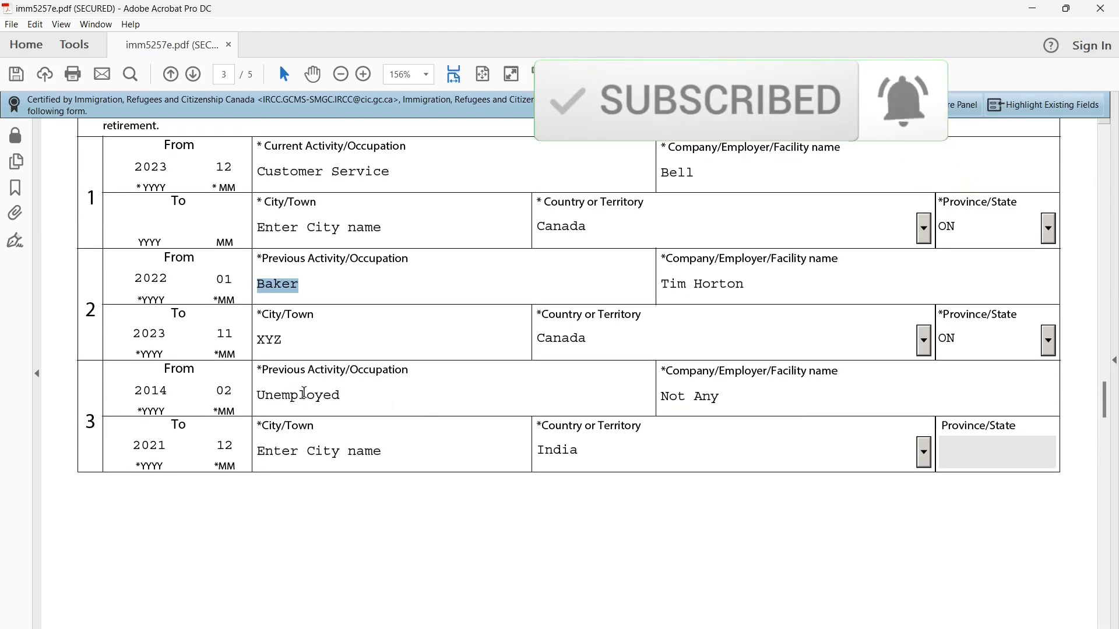
{"action": "double_click", "coordinate": [304, 395]}
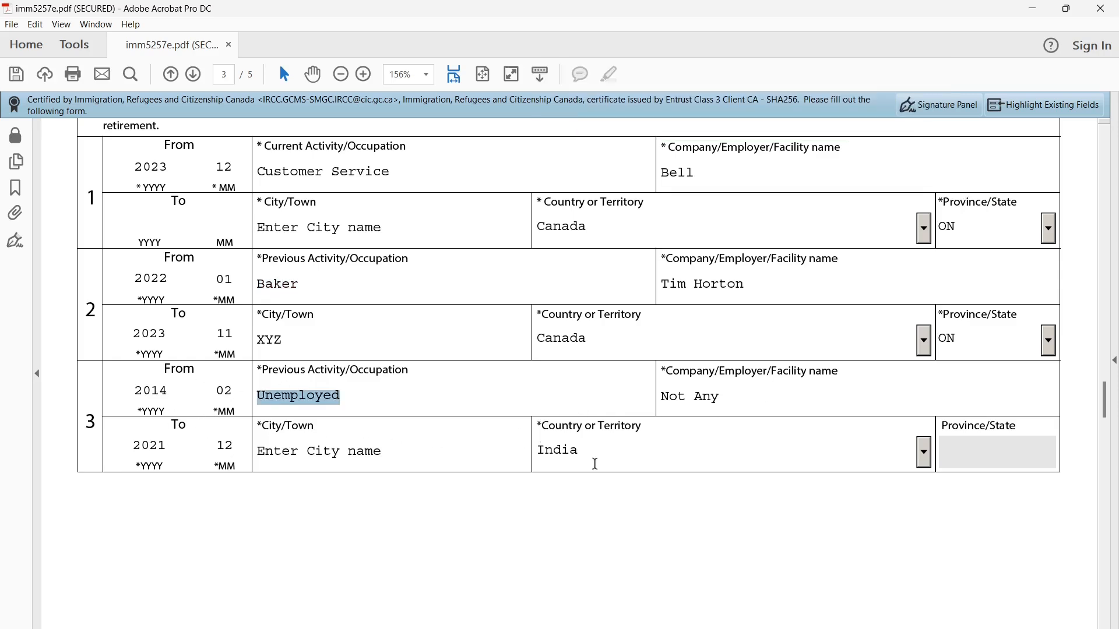
{"action": "left_click", "coordinate": [524, 507]}
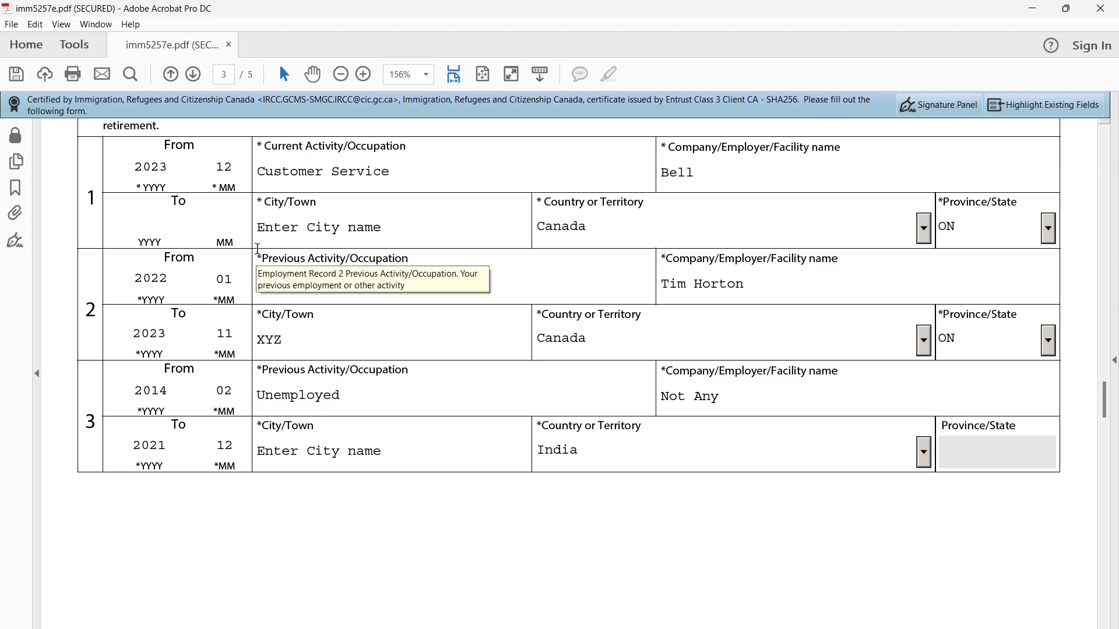
{"action": "scroll", "coordinate": [258, 249], "scroll_direction": "up", "scroll_amount": 3}
{"action": "scroll", "coordinate": [251, 367], "scroll_direction": "down", "scroll_amount": 15}
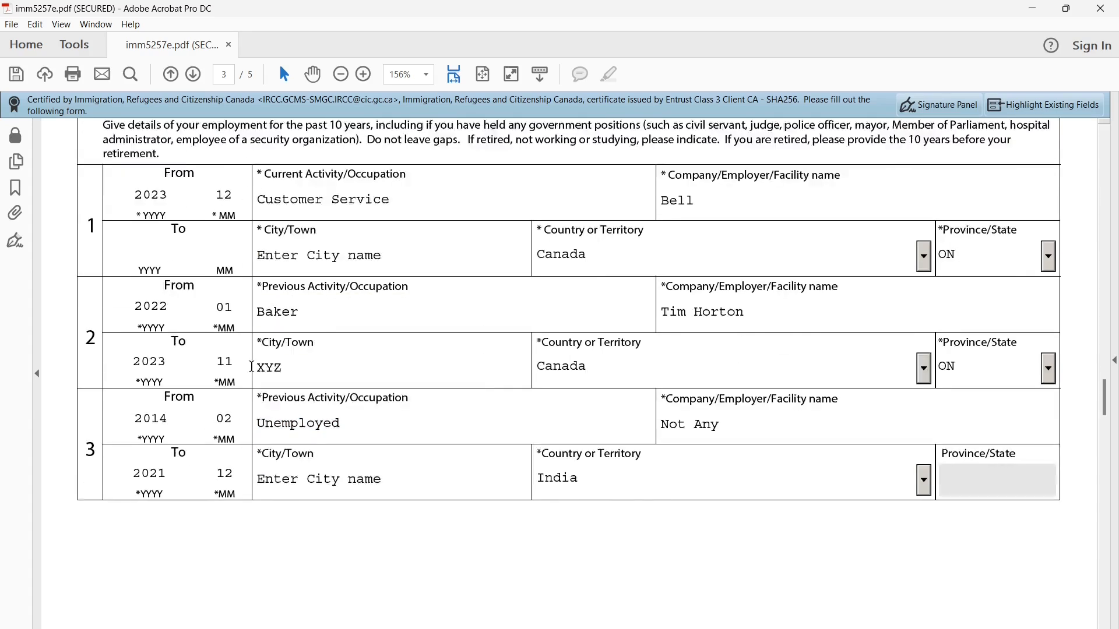
Read page 4's Background Information questions 1a and 1b, confirming both are answered No.
{"action": "scroll", "coordinate": [251, 367], "scroll_direction": "down", "scroll_amount": 2}
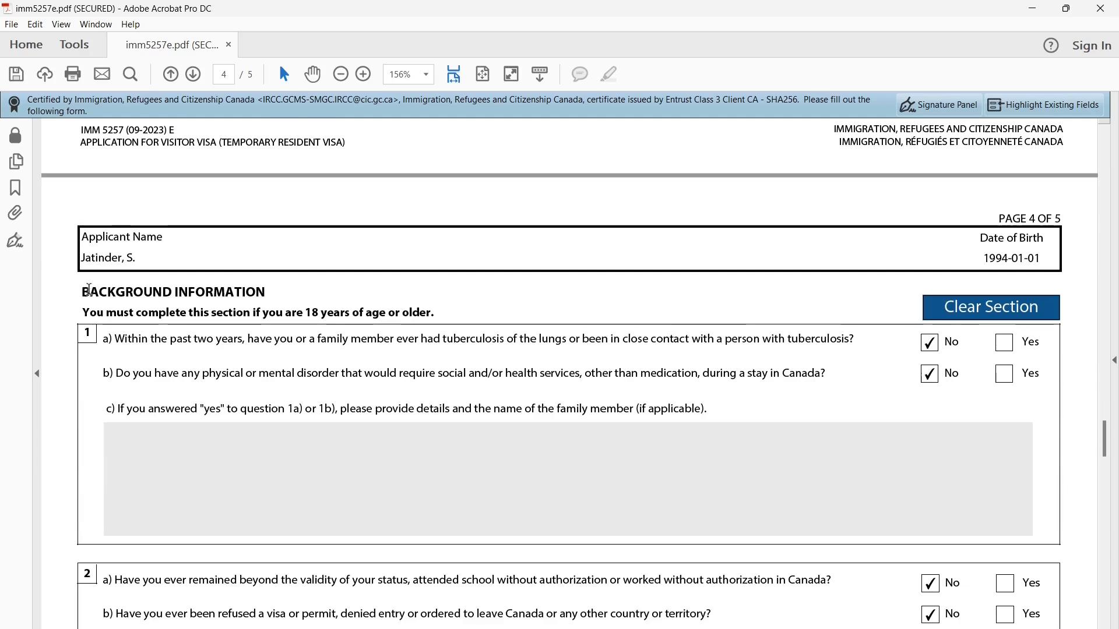
{"action": "triple_click", "coordinate": [218, 293]}
{"action": "left_click_drag", "start_coordinate": [169, 339], "coordinate": [755, 336]}
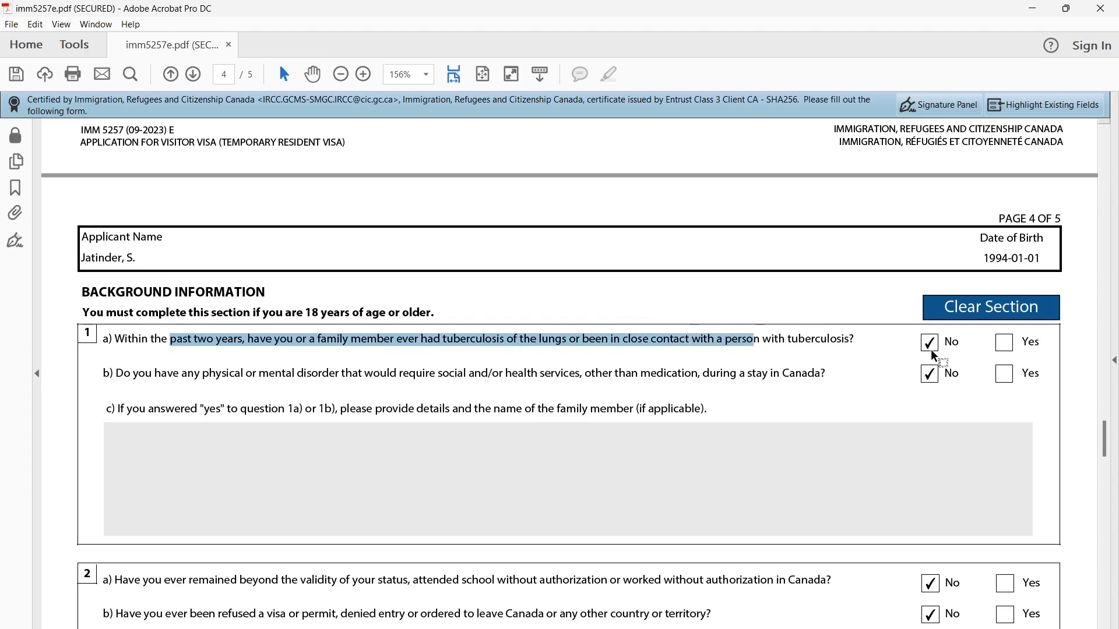
{"action": "scroll", "coordinate": [938, 353], "scroll_direction": "down", "scroll_amount": 1}
{"action": "scroll", "coordinate": [921, 489], "scroll_direction": "down", "scroll_amount": 5}
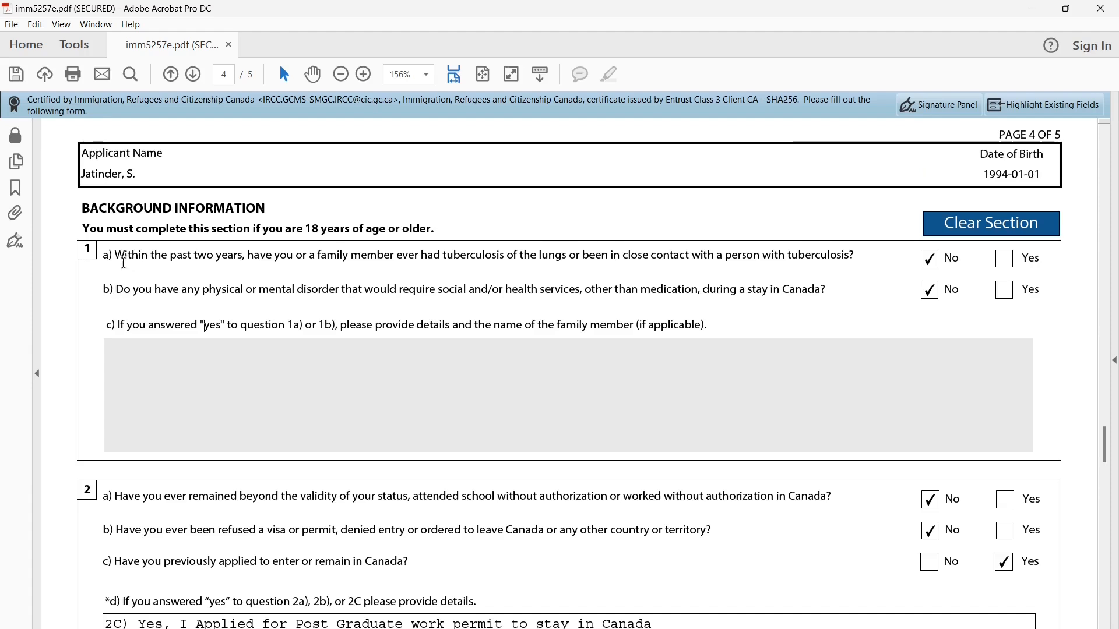
{"action": "left_click_drag", "start_coordinate": [116, 290], "coordinate": [699, 290]}
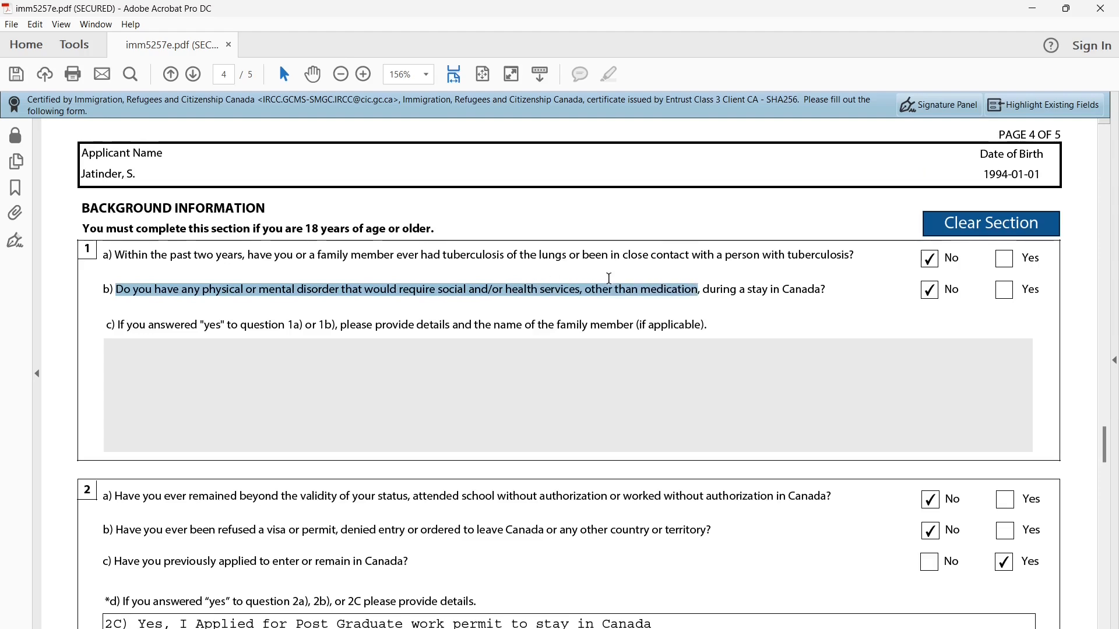
{"action": "left_click", "coordinate": [722, 313]}
{"action": "scroll", "coordinate": [819, 332], "scroll_direction": "down", "scroll_amount": 5}
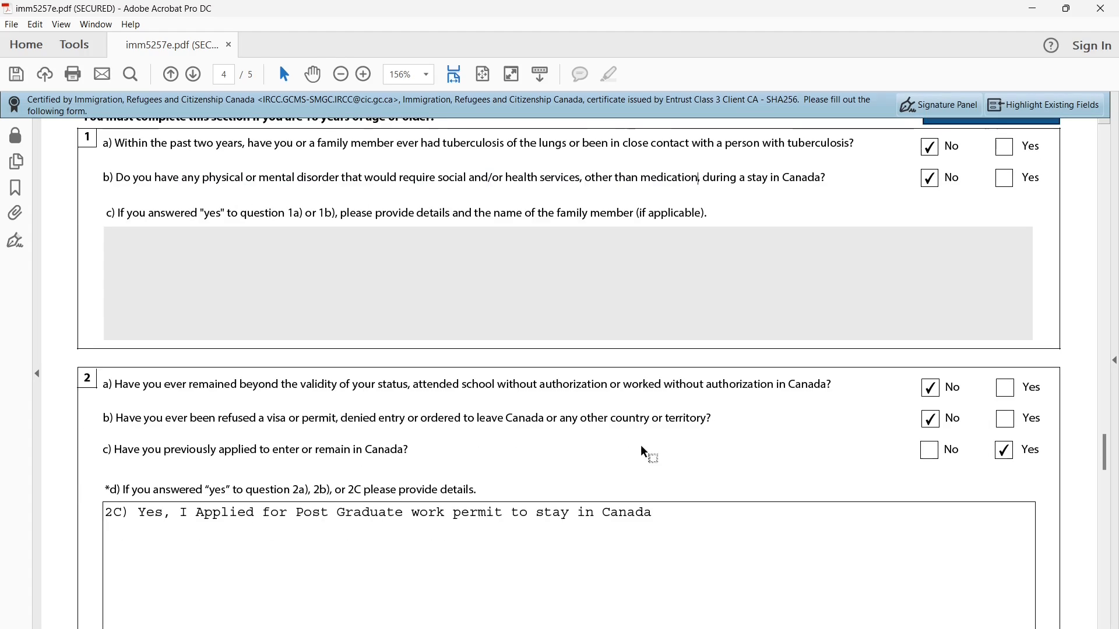
{"action": "scroll", "coordinate": [431, 413], "scroll_direction": "down", "scroll_amount": 2}
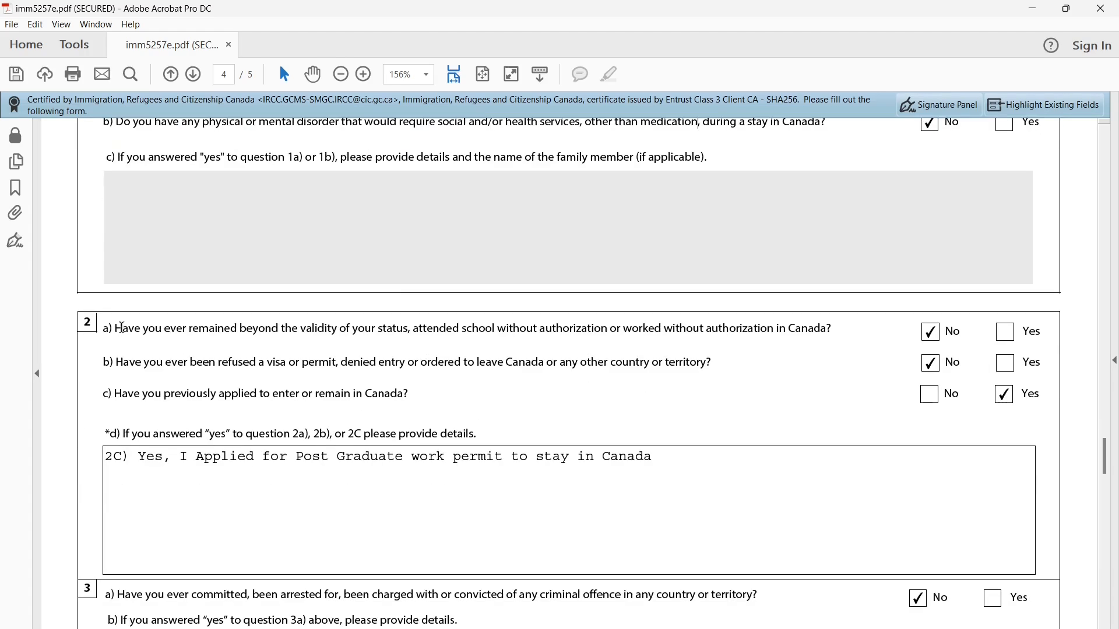
{"action": "left_click_drag", "start_coordinate": [119, 328], "coordinate": [559, 330]}
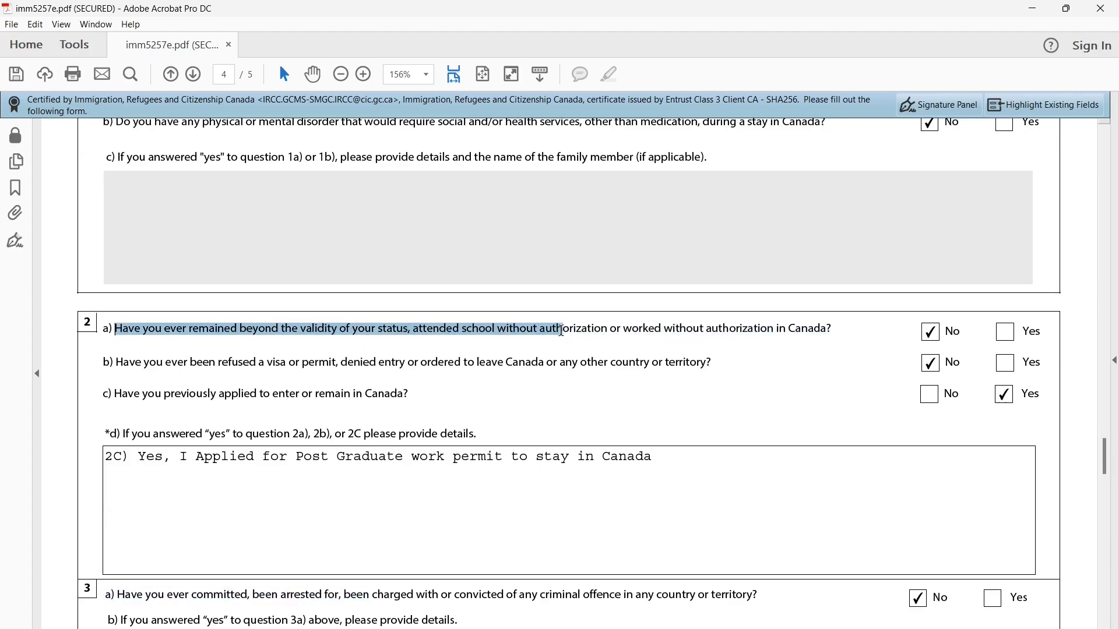
{"action": "left_click", "coordinate": [913, 334]}
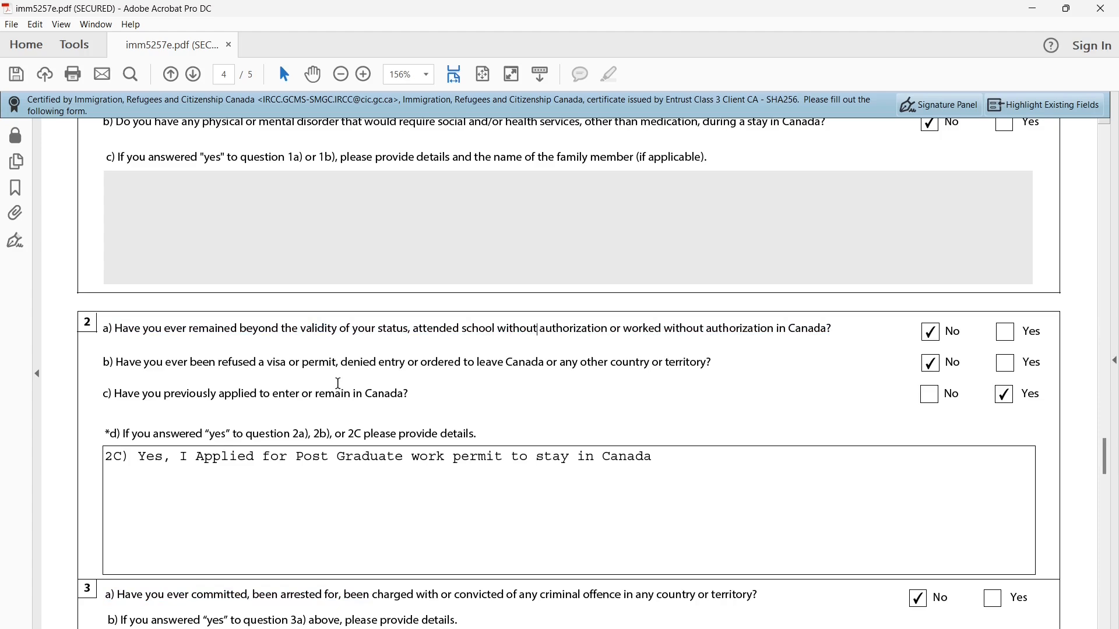
{"action": "left_click_drag", "start_coordinate": [116, 363], "coordinate": [446, 364]}
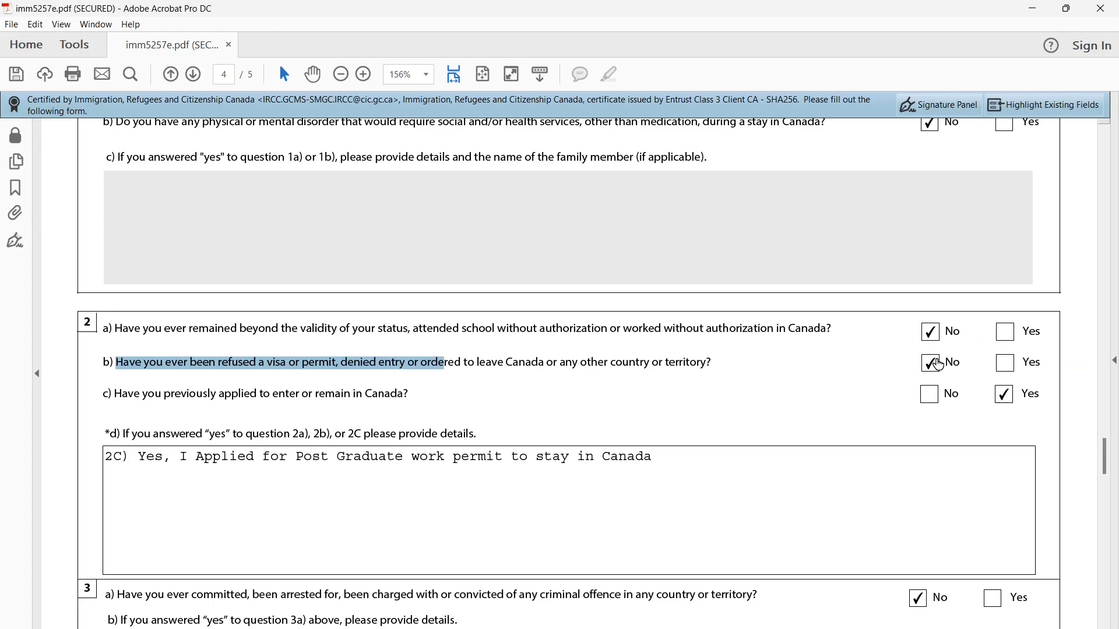
{"action": "left_click_drag", "start_coordinate": [219, 394], "coordinate": [378, 395]}
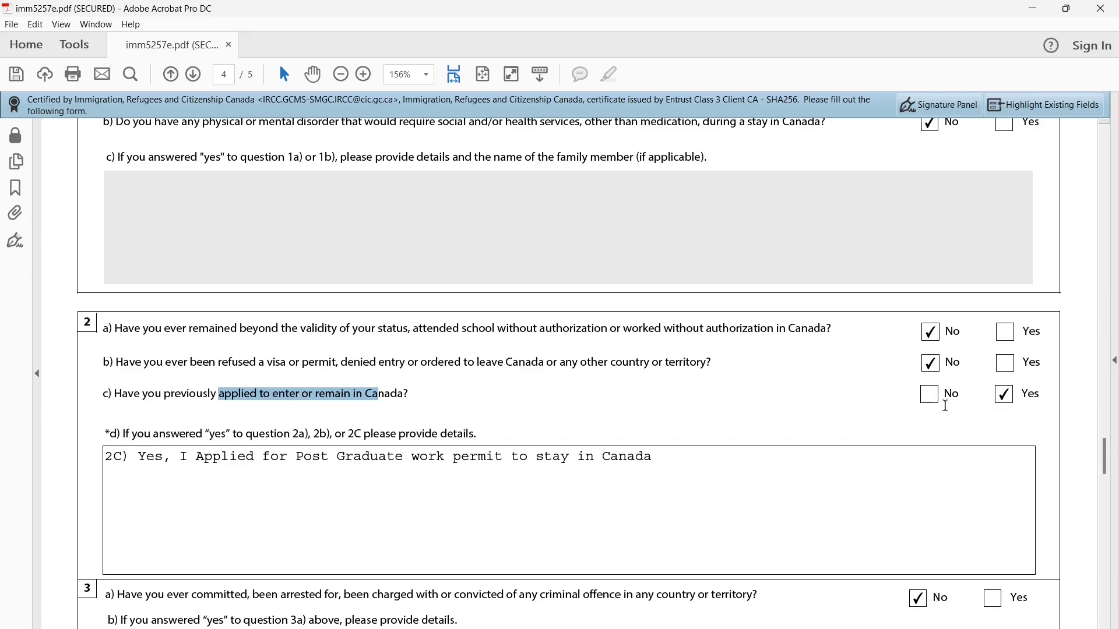
{"action": "left_click", "coordinate": [1005, 402]}
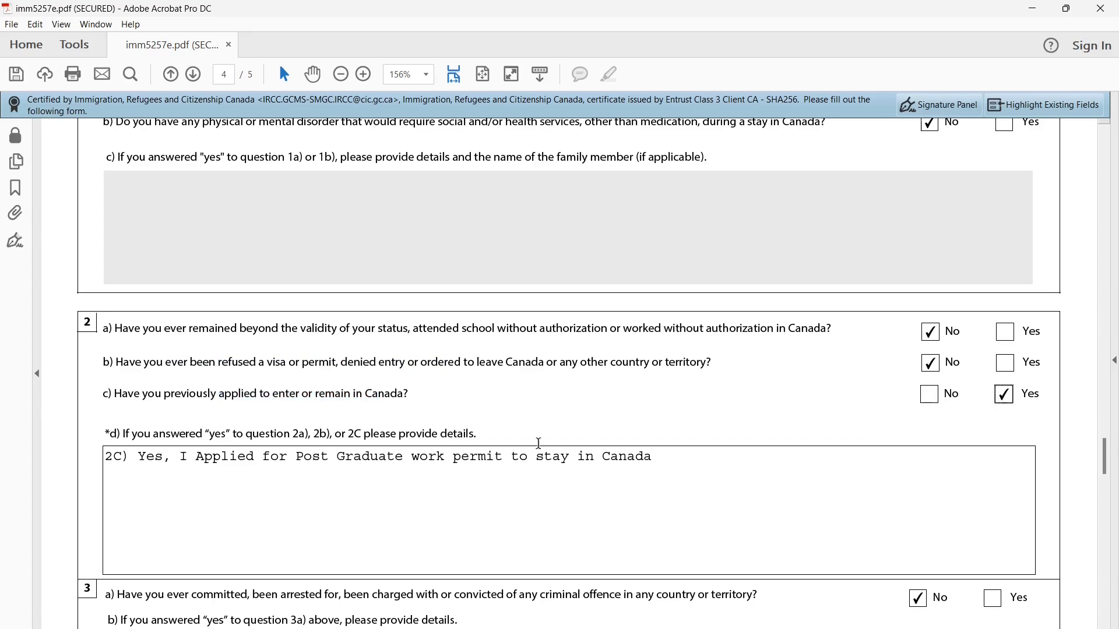
{"action": "left_click_drag", "start_coordinate": [198, 458], "coordinate": [652, 457]}
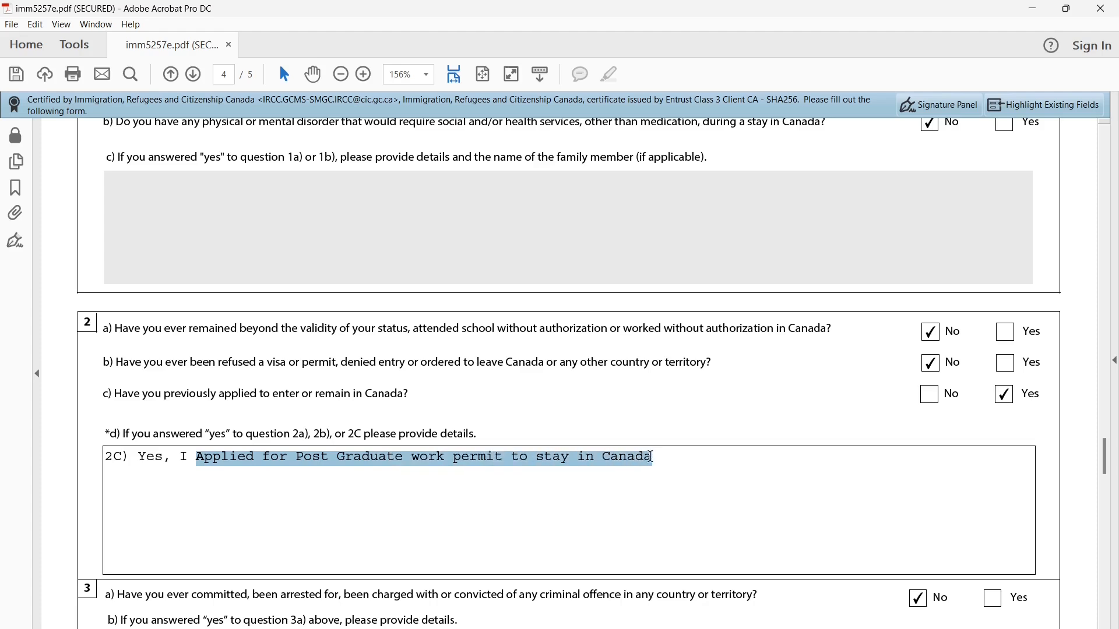
{"action": "left_click_drag", "start_coordinate": [112, 458], "coordinate": [441, 459]}
{"action": "scroll", "coordinate": [466, 486], "scroll_direction": "down", "scroll_amount": 3}
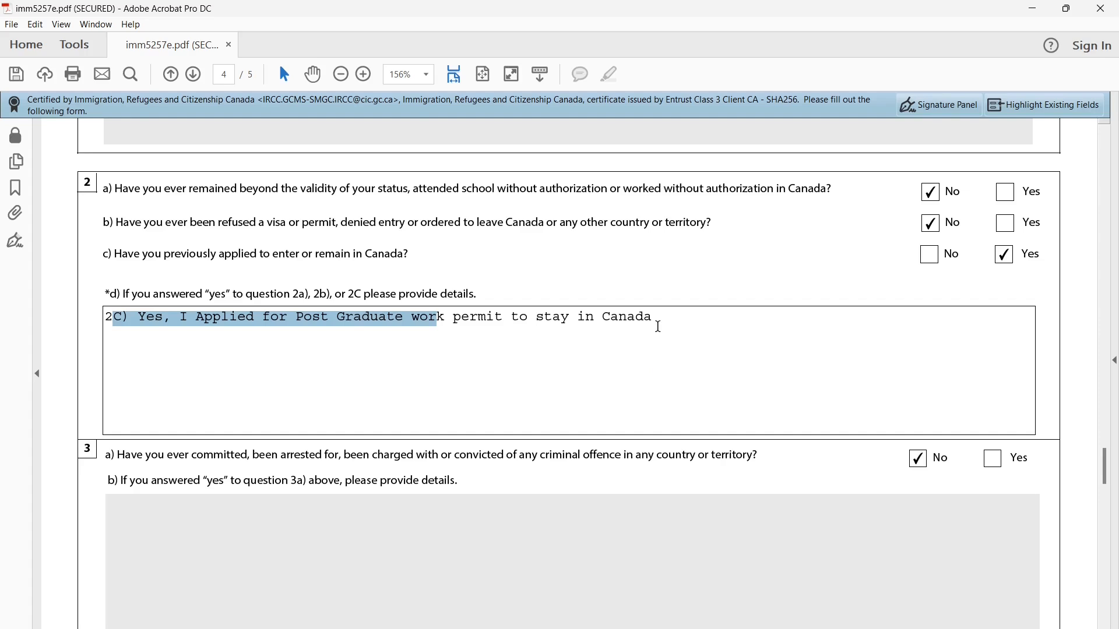
{"action": "left_click", "coordinate": [657, 317]}
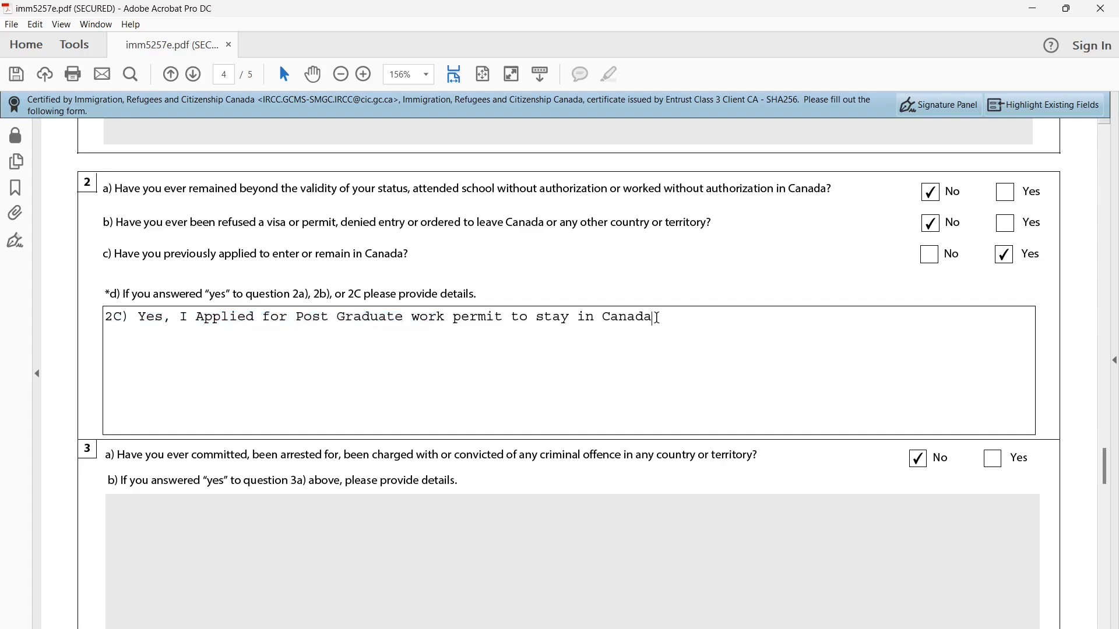
Read questions 3a, 4a, 5 and 6 on page 4, confirming No answers, and continue to page 5.
{"action": "scroll", "coordinate": [514, 443], "scroll_direction": "down", "scroll_amount": 3}
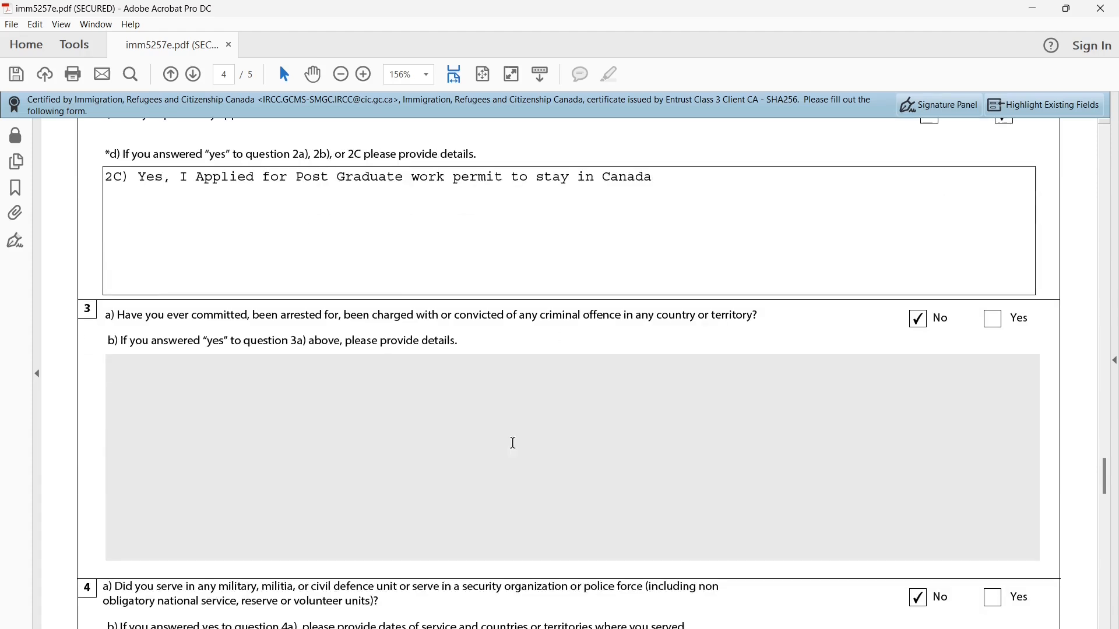
{"action": "left_click_drag", "start_coordinate": [624, 315], "coordinate": [287, 317]}
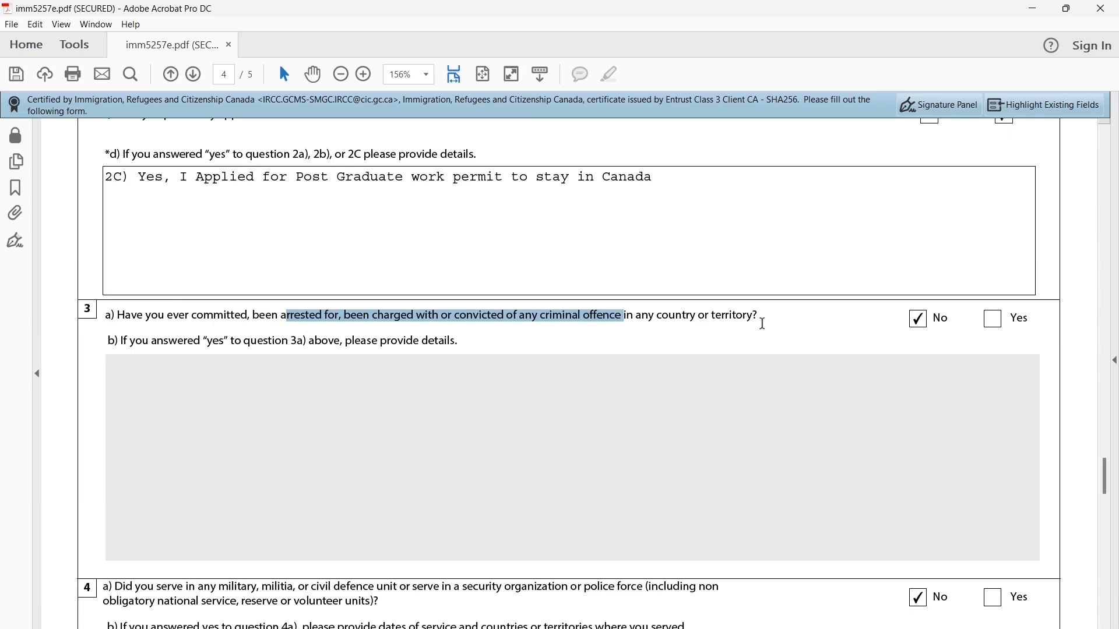
{"action": "scroll", "coordinate": [689, 446], "scroll_direction": "down", "scroll_amount": 6}
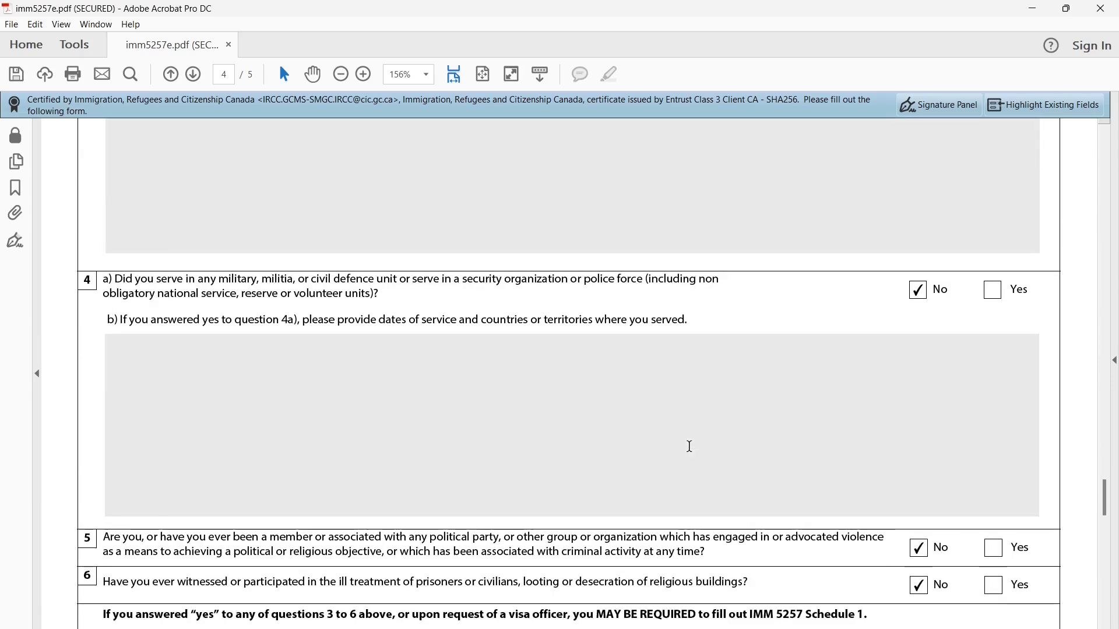
{"action": "scroll", "coordinate": [363, 414], "scroll_direction": "down", "scroll_amount": 1}
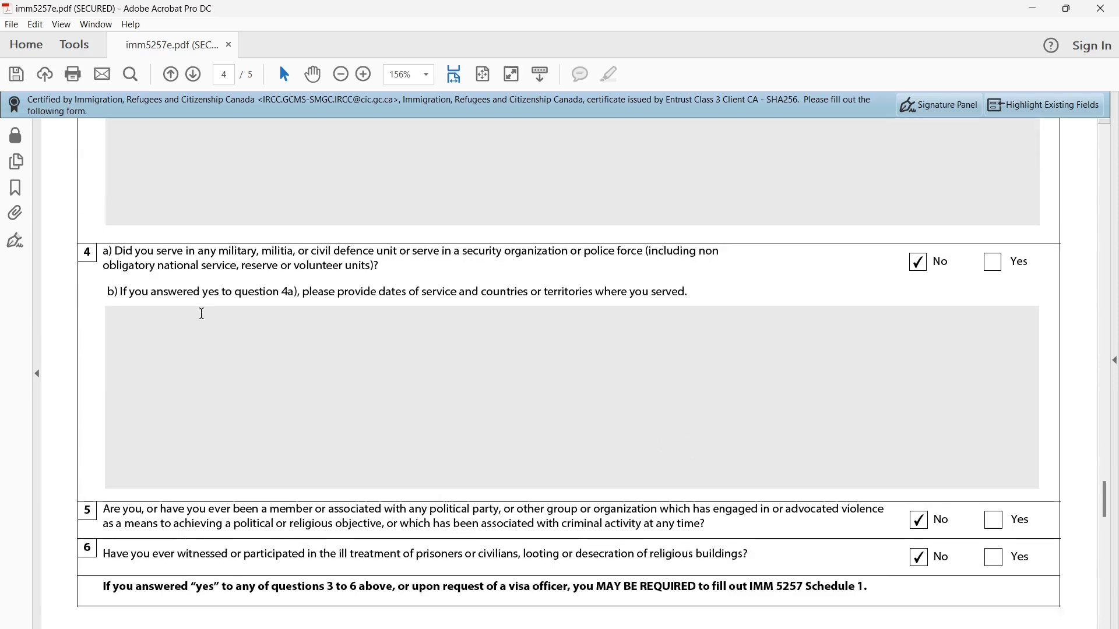
{"action": "left_click_drag", "start_coordinate": [123, 249], "coordinate": [382, 252]}
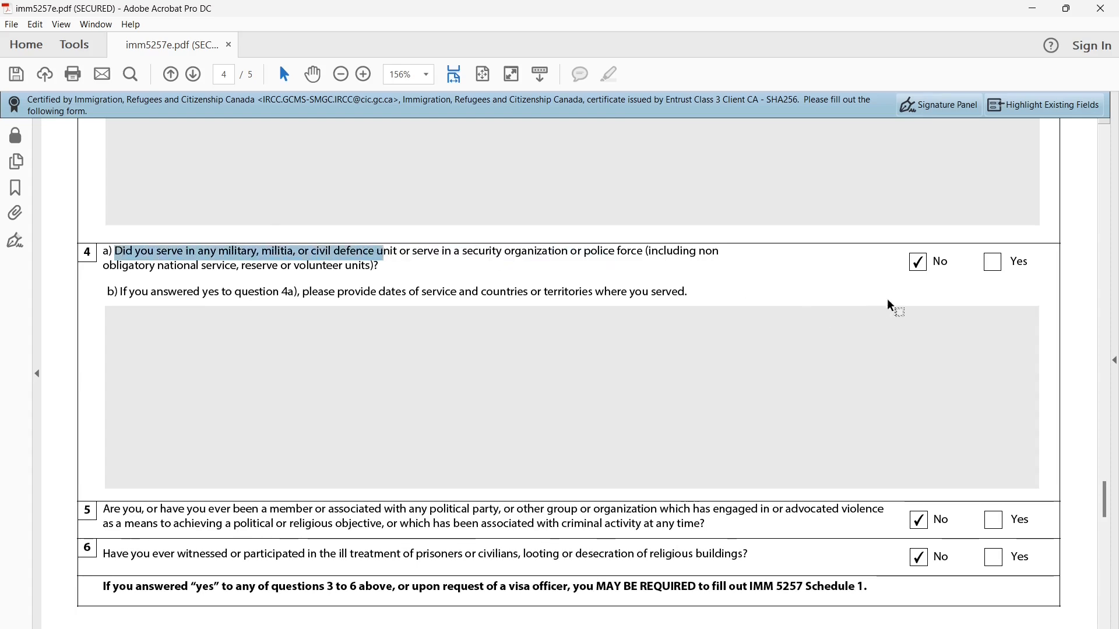
{"action": "scroll", "coordinate": [641, 291], "scroll_direction": "down", "scroll_amount": 3}
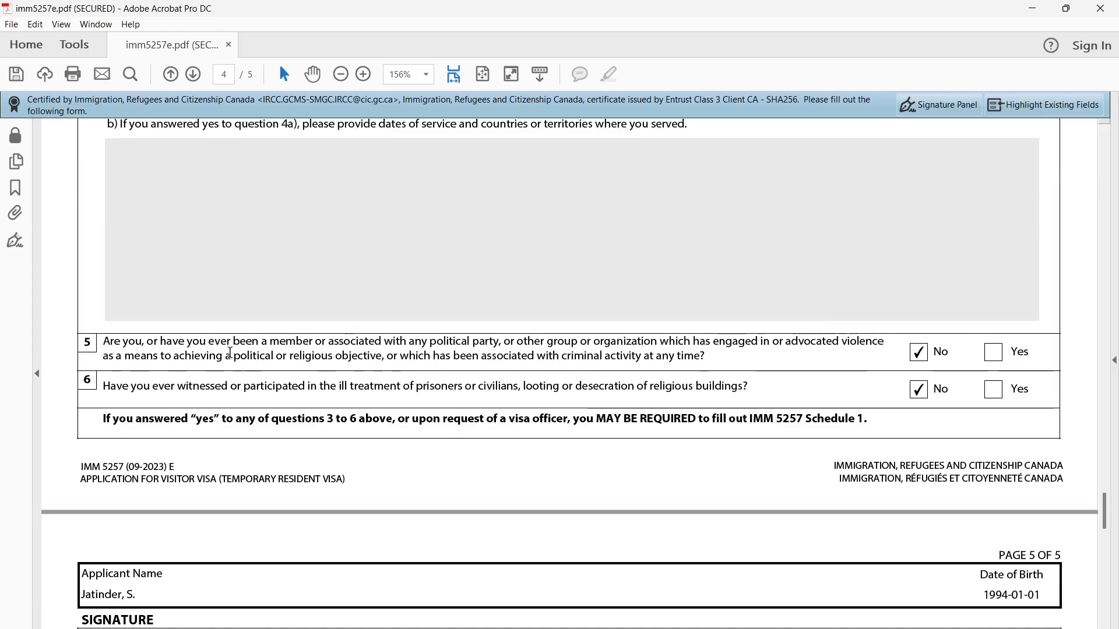
{"action": "left_click_drag", "start_coordinate": [232, 343], "coordinate": [484, 362]}
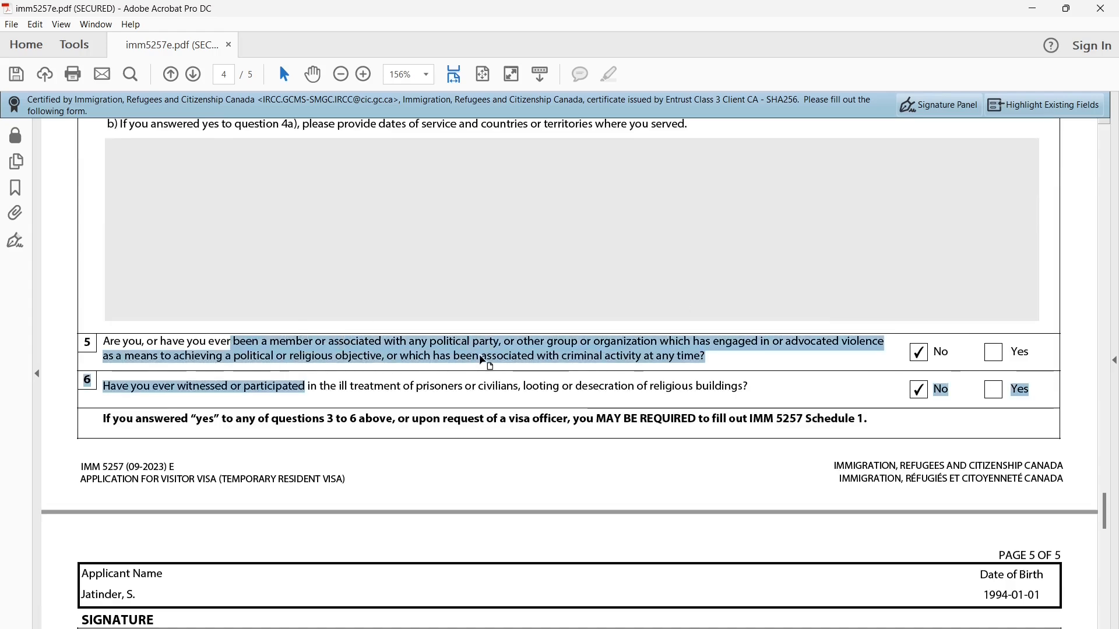
{"action": "left_click", "coordinate": [355, 386]}
{"action": "left_click_drag", "start_coordinate": [208, 386], "coordinate": [374, 387]}
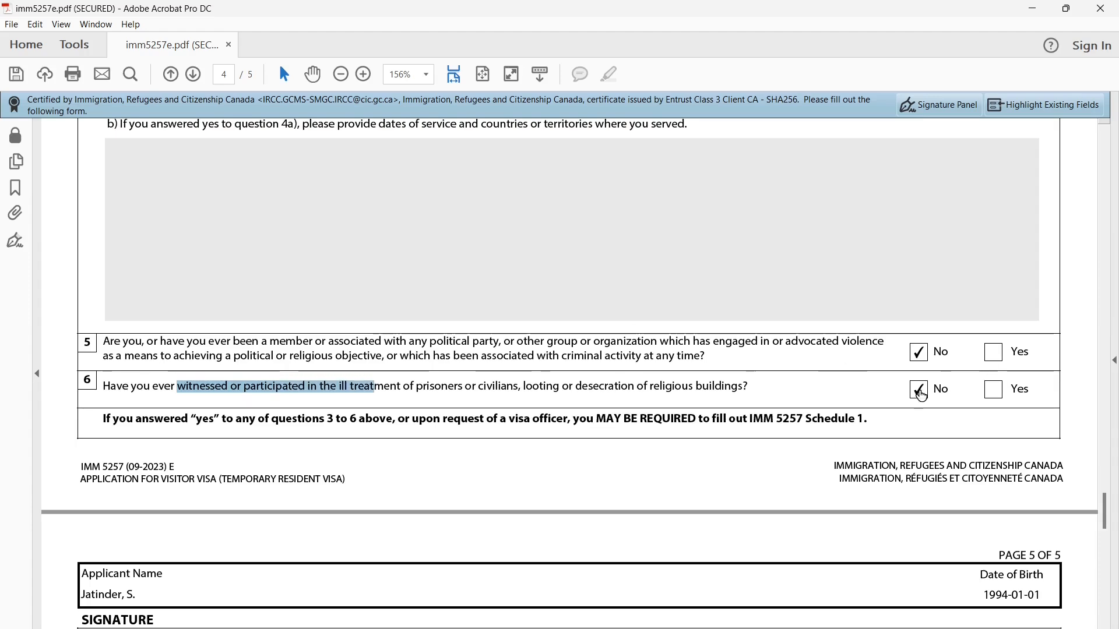
{"action": "scroll", "coordinate": [947, 385], "scroll_direction": "down", "scroll_amount": 3}
Review the consent-to-contact answer and signed name, then scroll to the Privacy Notice and Validate button.
{"action": "scroll", "coordinate": [737, 262], "scroll_direction": "down", "scroll_amount": 1}
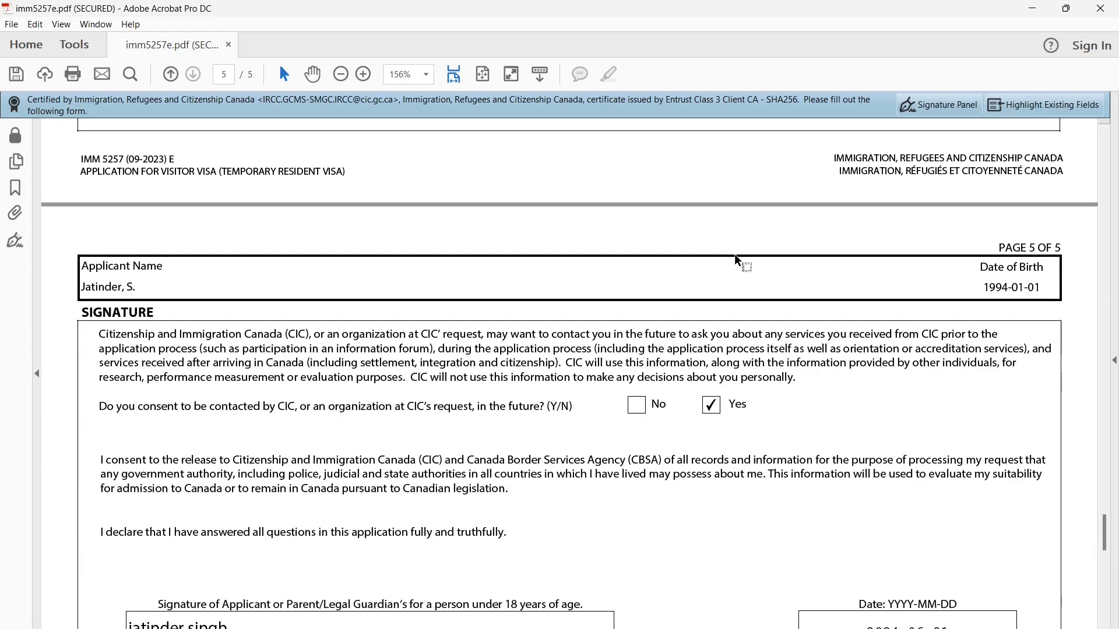
{"action": "scroll", "coordinate": [498, 237], "scroll_direction": "down", "scroll_amount": 1}
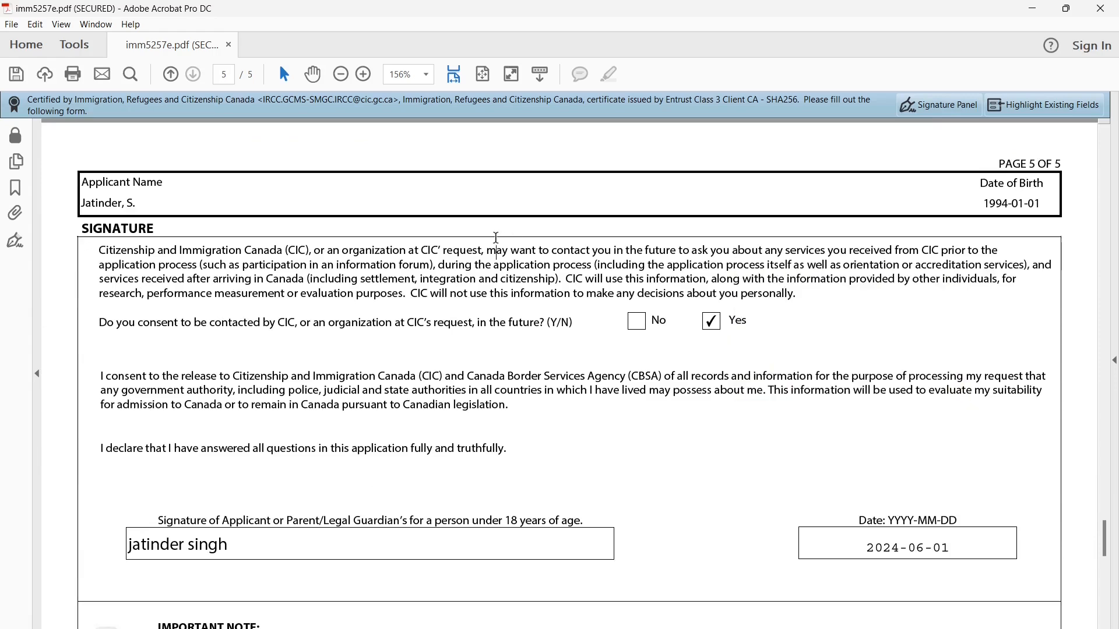
{"action": "left_click_drag", "start_coordinate": [90, 229], "coordinate": [145, 228]}
{"action": "left_click", "coordinate": [298, 308]}
{"action": "scroll", "coordinate": [299, 309], "scroll_direction": "down", "scroll_amount": 1}
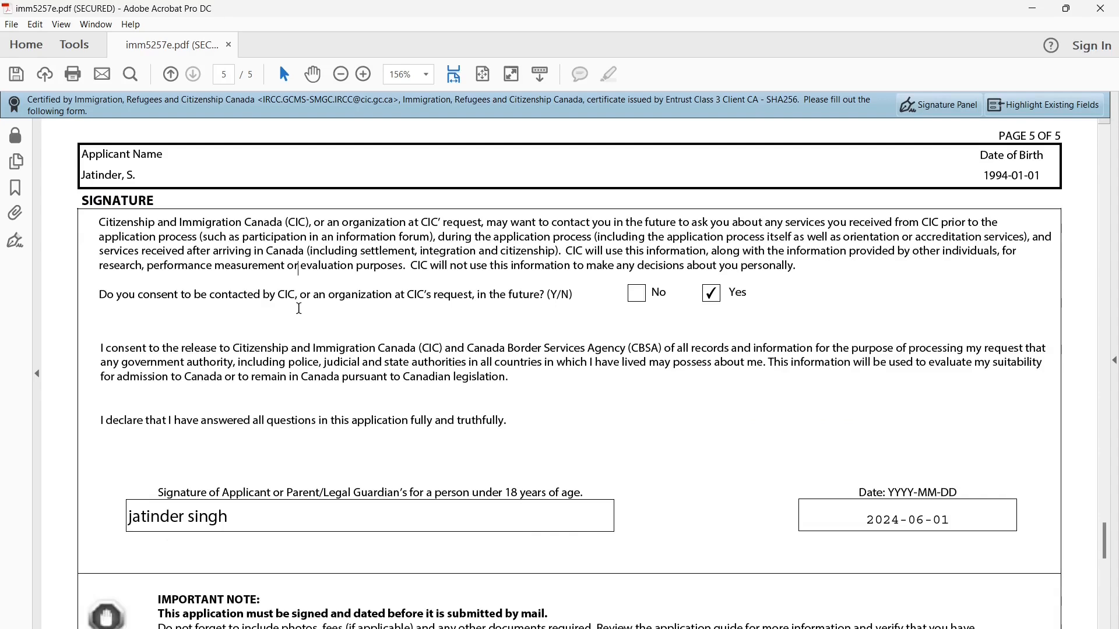
{"action": "left_click_drag", "start_coordinate": [164, 293], "coordinate": [541, 299]}
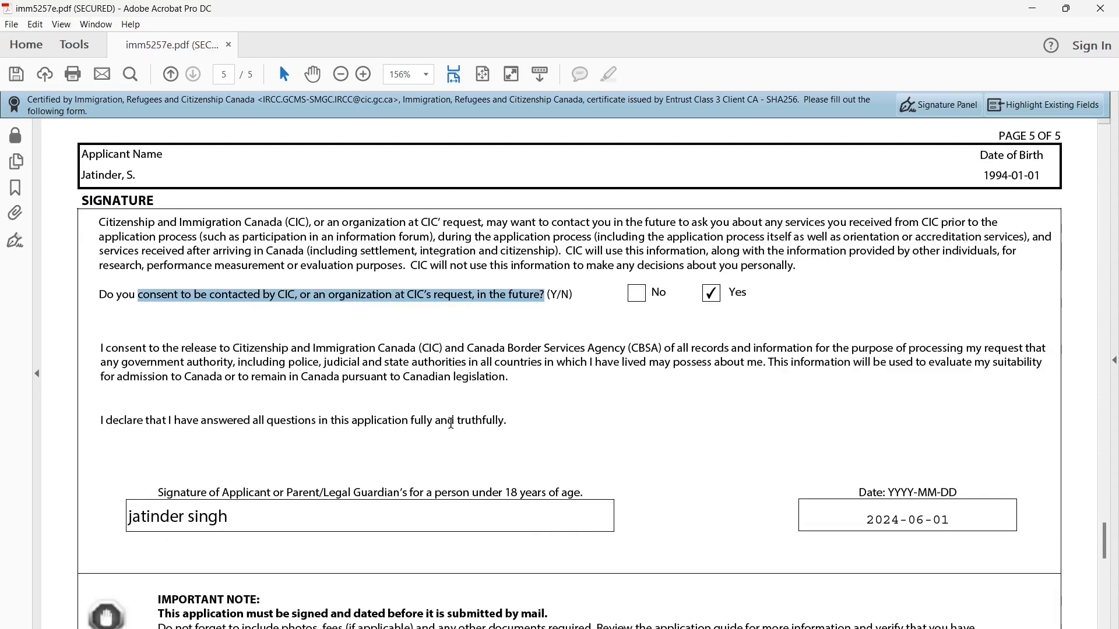
{"action": "scroll", "coordinate": [416, 420], "scroll_direction": "down", "scroll_amount": 2}
{"action": "left_click", "coordinate": [151, 311]}
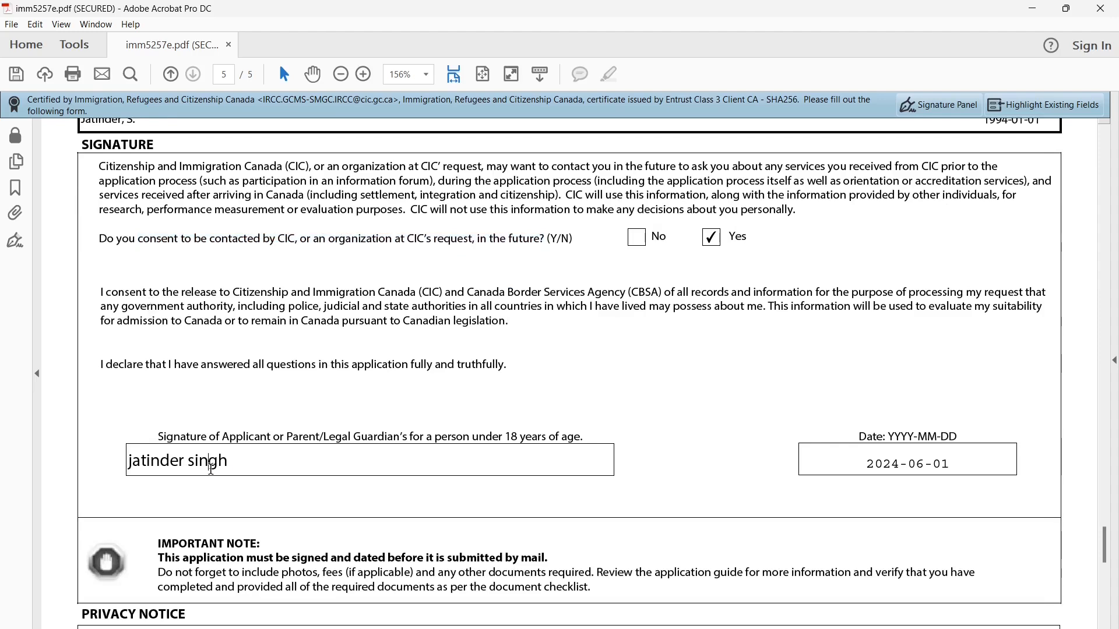
{"action": "double_click", "coordinate": [210, 466]}
{"action": "left_click", "coordinate": [694, 517]}
{"action": "scroll", "coordinate": [695, 518], "scroll_direction": "down", "scroll_amount": 7}
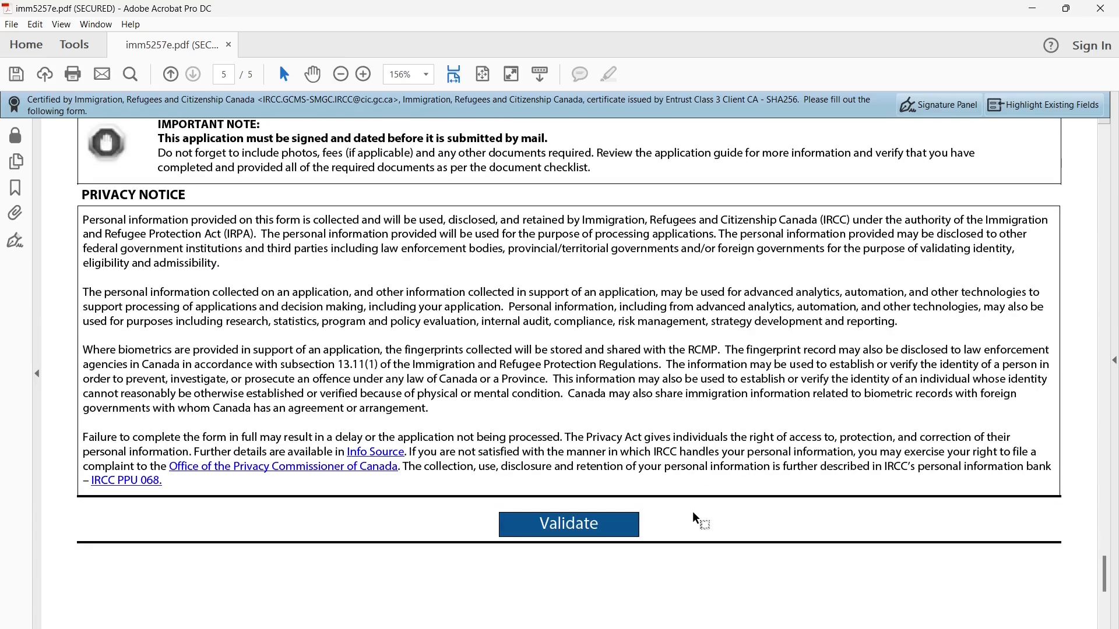
{"action": "left_click", "coordinate": [587, 529]}
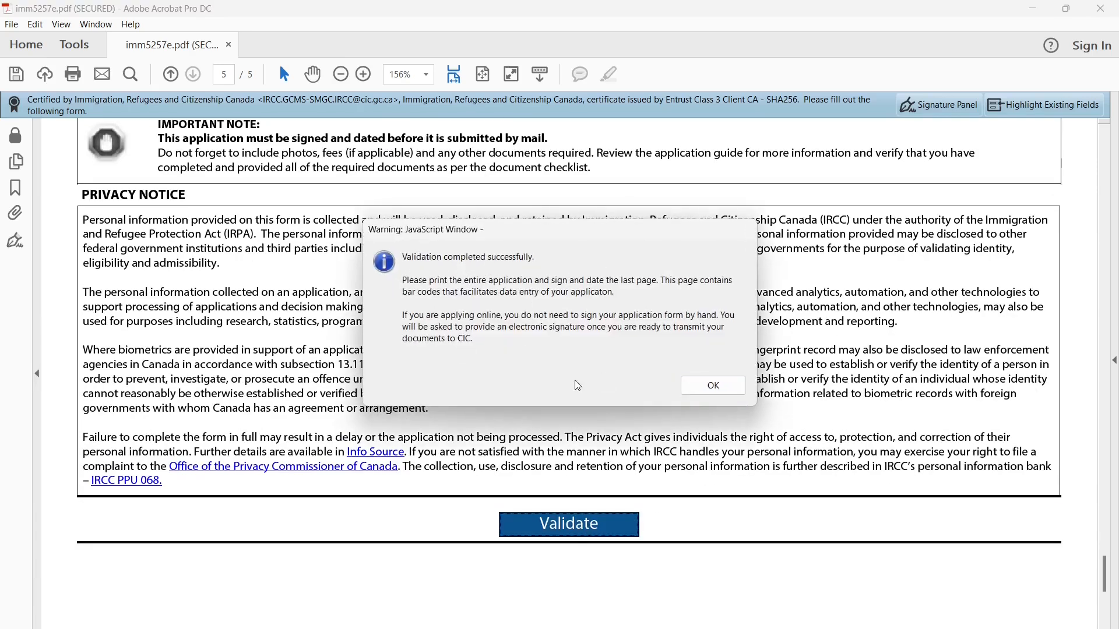
{"action": "left_click", "coordinate": [715, 385]}
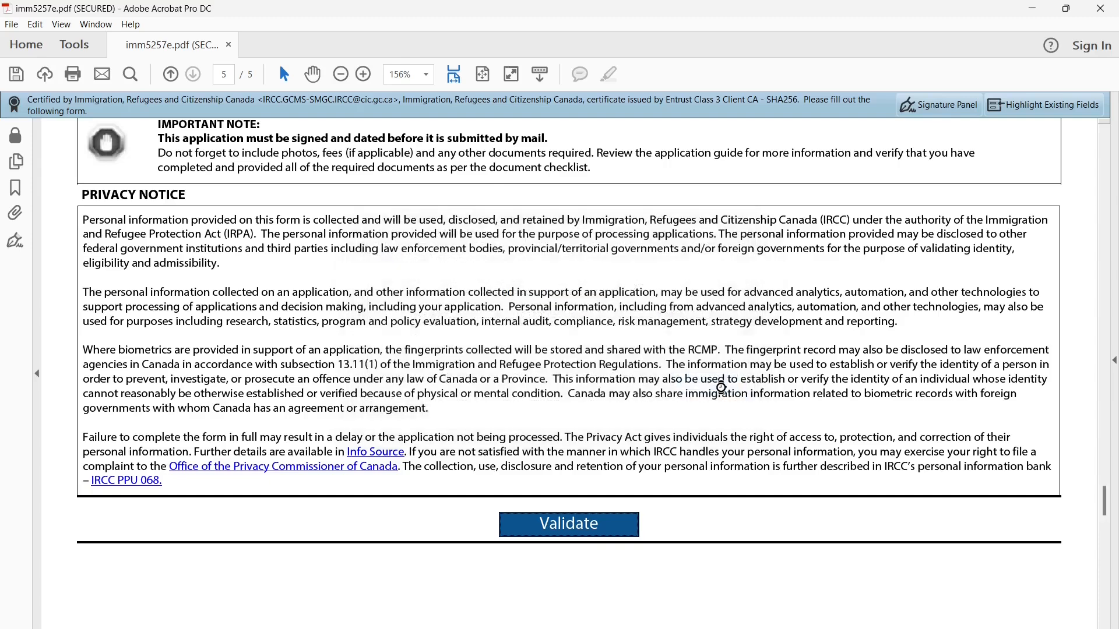
{"action": "scroll", "coordinate": [722, 393], "scroll_direction": "down", "scroll_amount": 20}
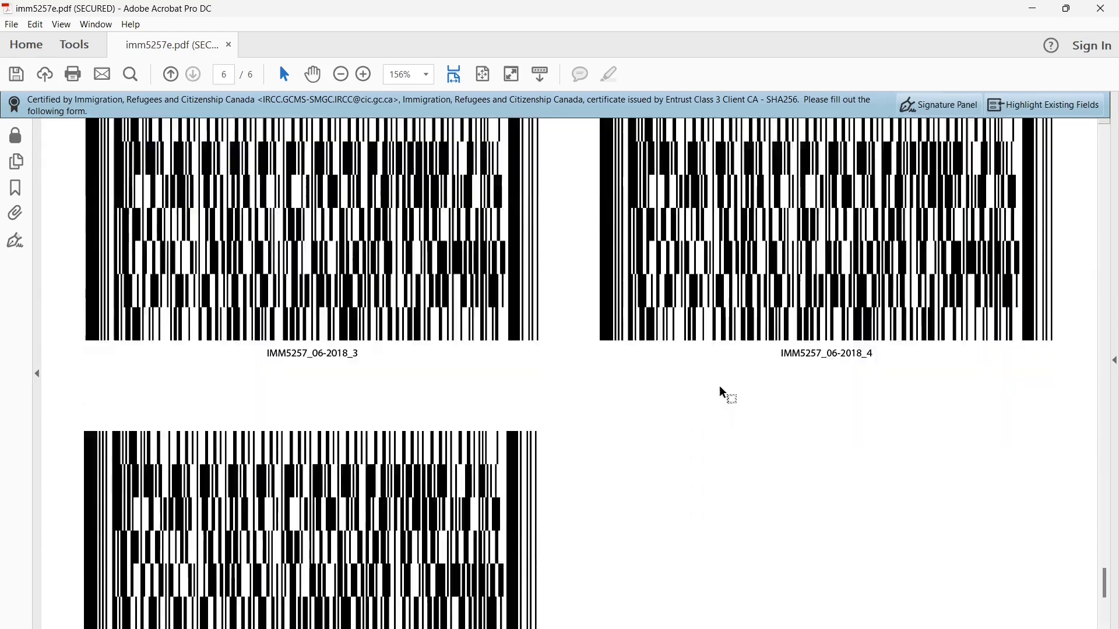
{"action": "scroll", "coordinate": [722, 393], "scroll_direction": "down", "scroll_amount": 5}
{"action": "scroll", "coordinate": [722, 393], "scroll_direction": "up", "scroll_amount": 15}
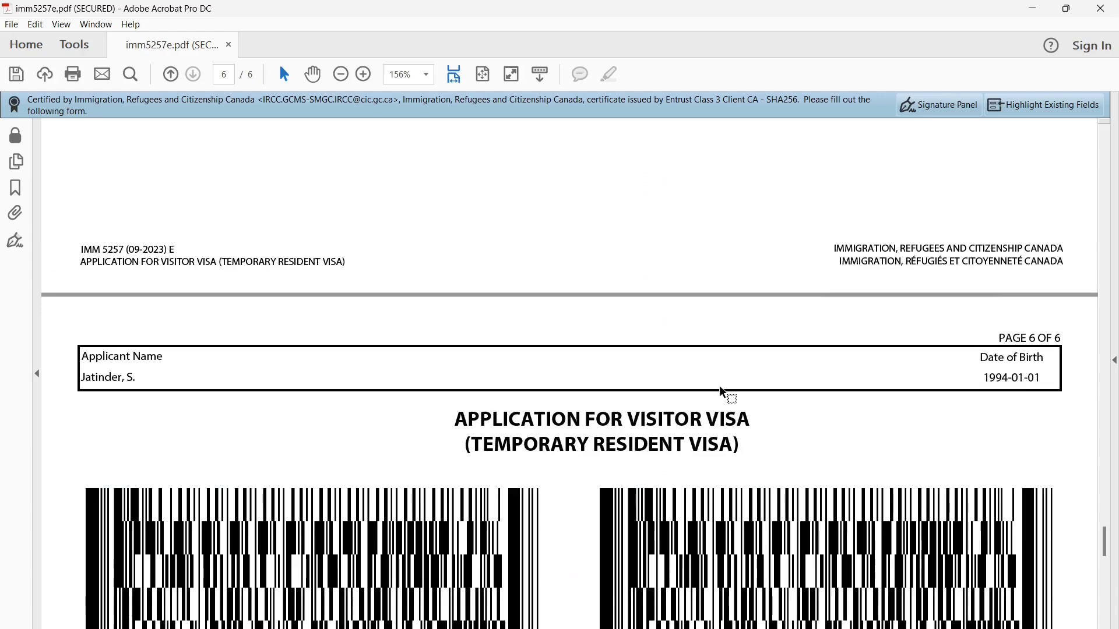
{"action": "scroll", "coordinate": [723, 394], "scroll_direction": "up", "scroll_amount": 10}
{"action": "scroll", "coordinate": [723, 393], "scroll_direction": "down", "scroll_amount": 12}
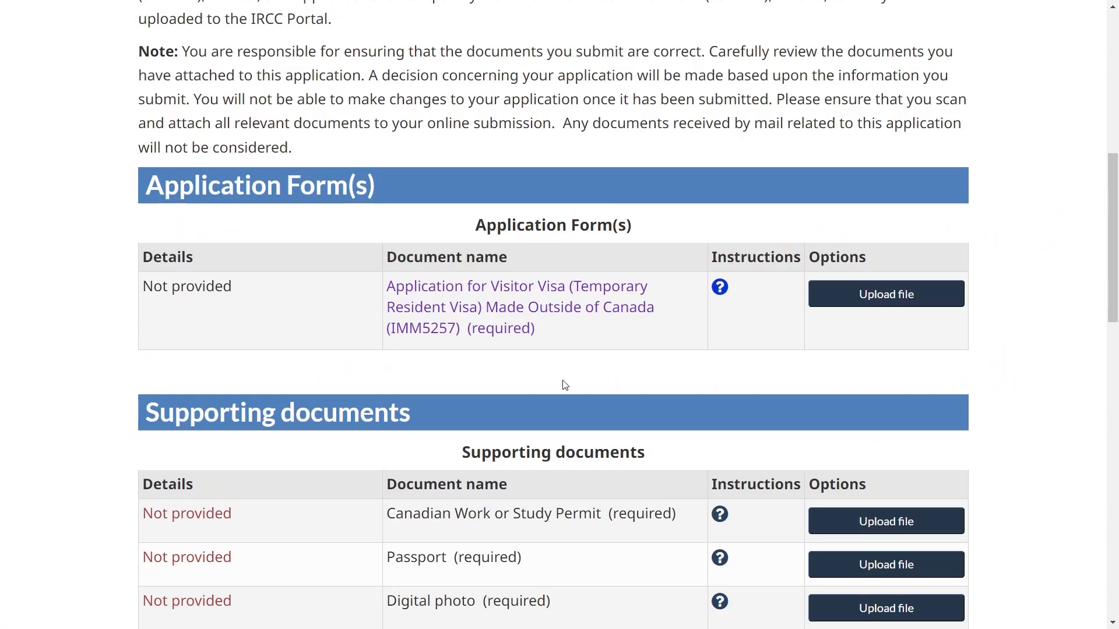
Start uploading the IMM5257 application form and review the work permit document entry.
{"action": "left_click", "coordinate": [886, 294]}
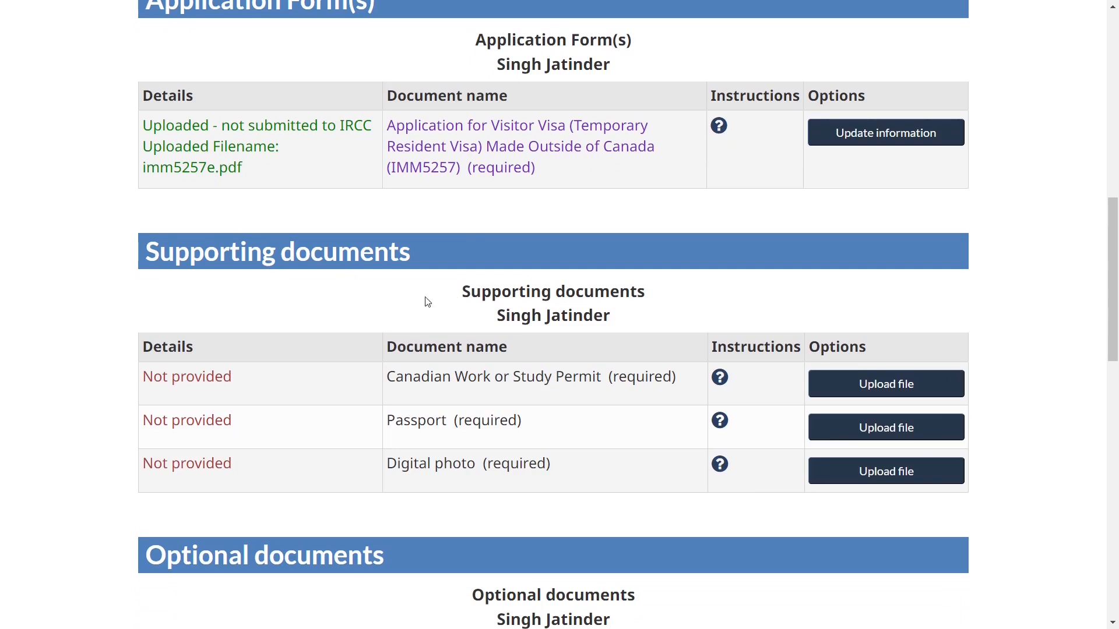
{"action": "left_click_drag", "start_coordinate": [398, 375], "coordinate": [662, 377]}
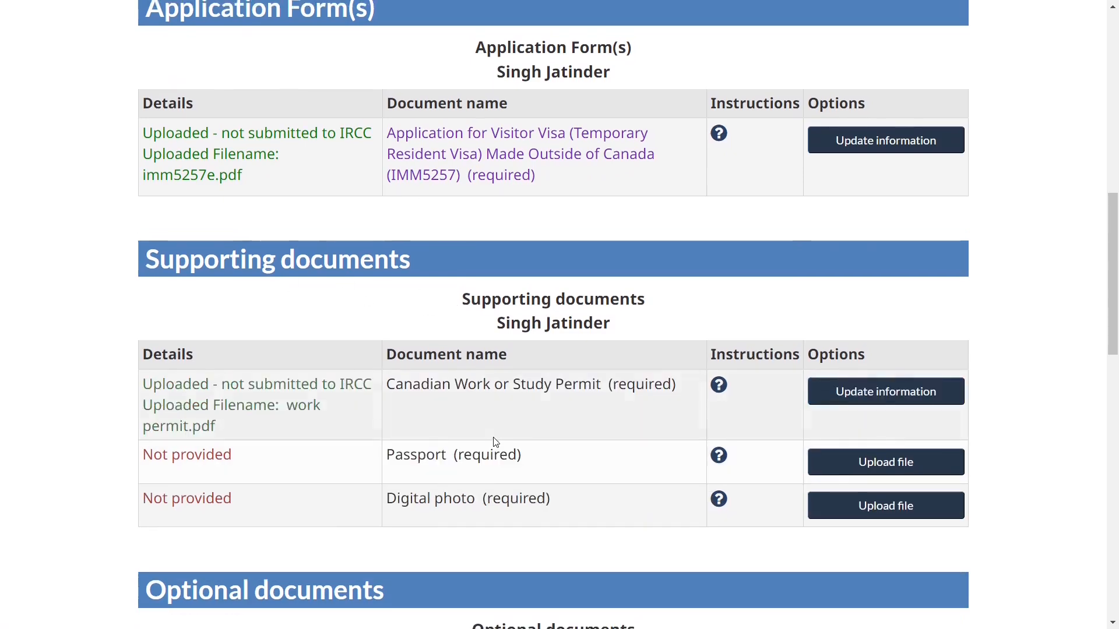
{"action": "scroll", "coordinate": [494, 445], "scroll_direction": "down", "scroll_amount": 1}
Upload passport.pdf into the passport copy slot and return to the documents list.
{"action": "left_click", "coordinate": [821, 408]}
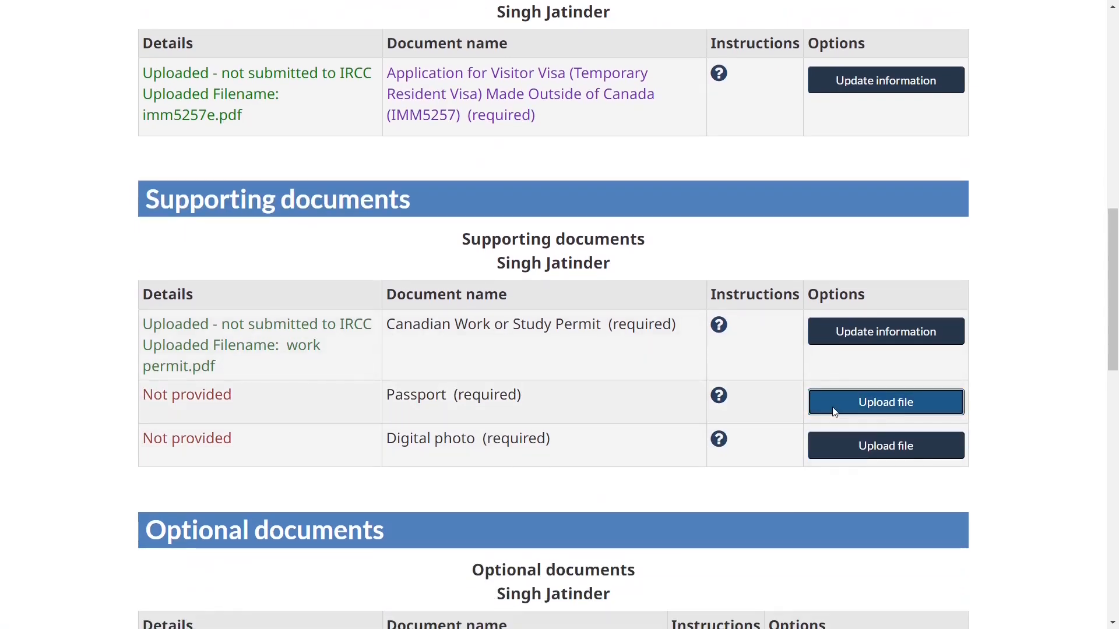
{"action": "left_click", "coordinate": [175, 319]}
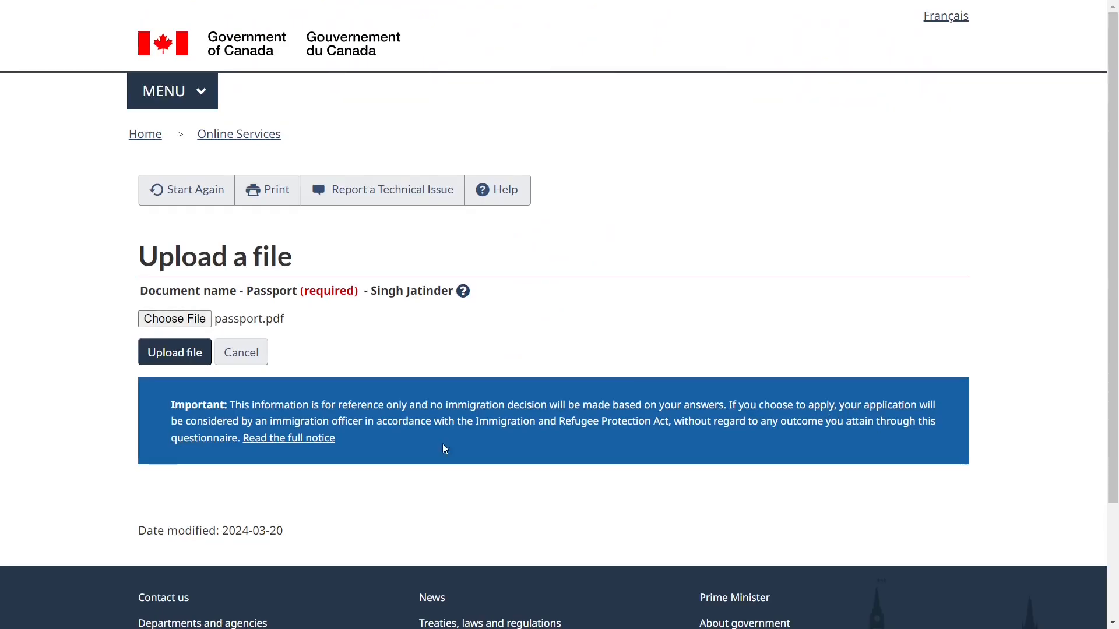
{"action": "left_click", "coordinate": [164, 356]}
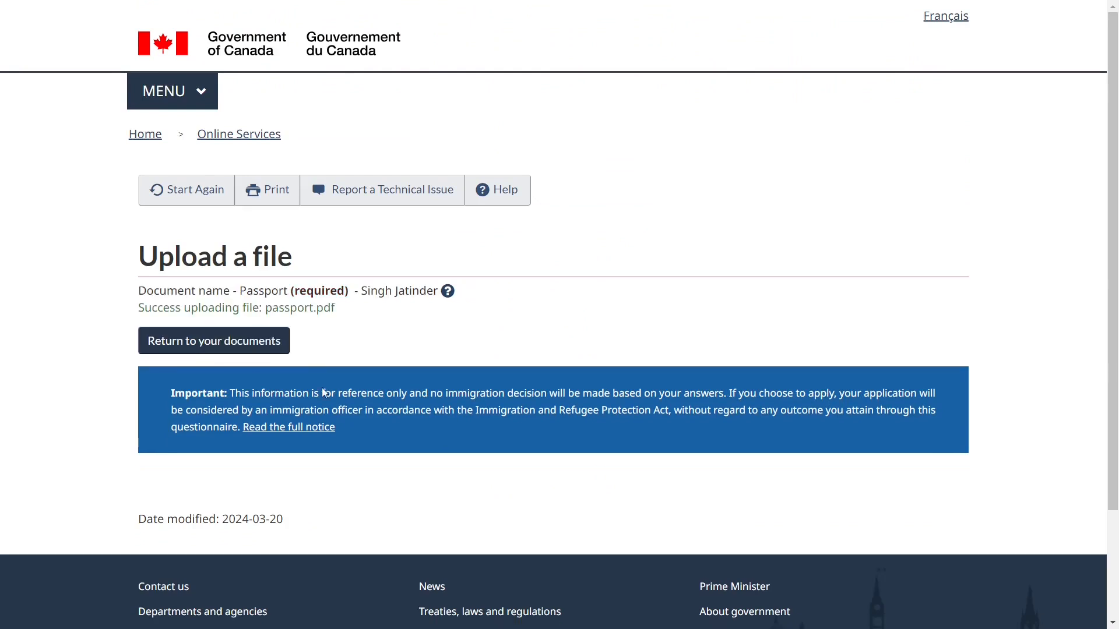
{"action": "left_click", "coordinate": [259, 343]}
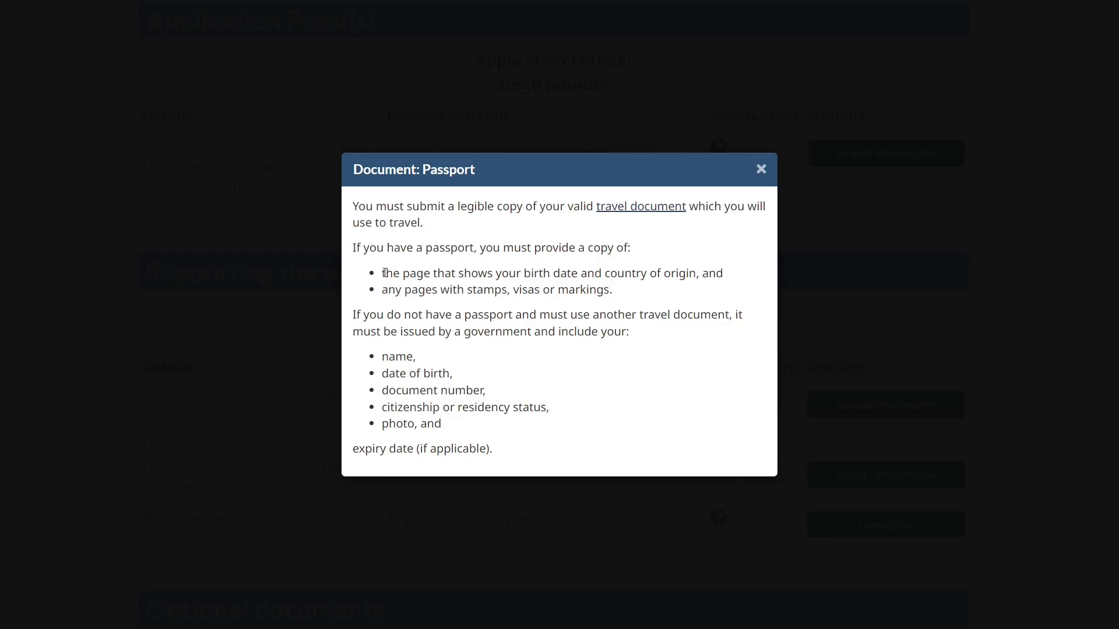
Check the required passport pages, then upload the digital photo.
{"action": "left_click_drag", "start_coordinate": [385, 274], "coordinate": [611, 292]}
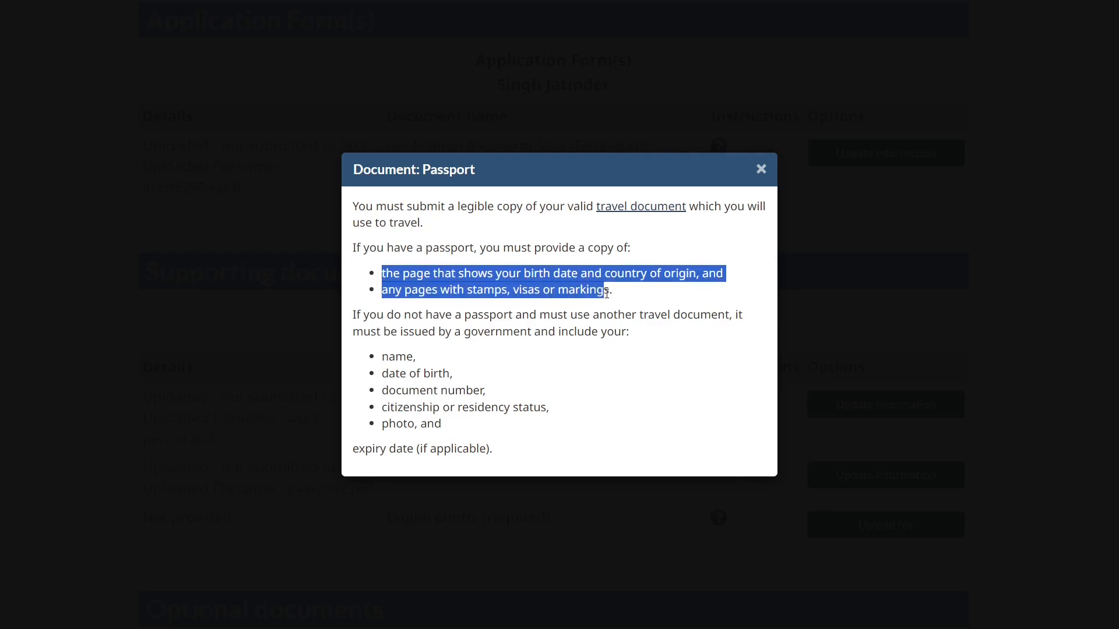
{"action": "key", "text": "Escape"}
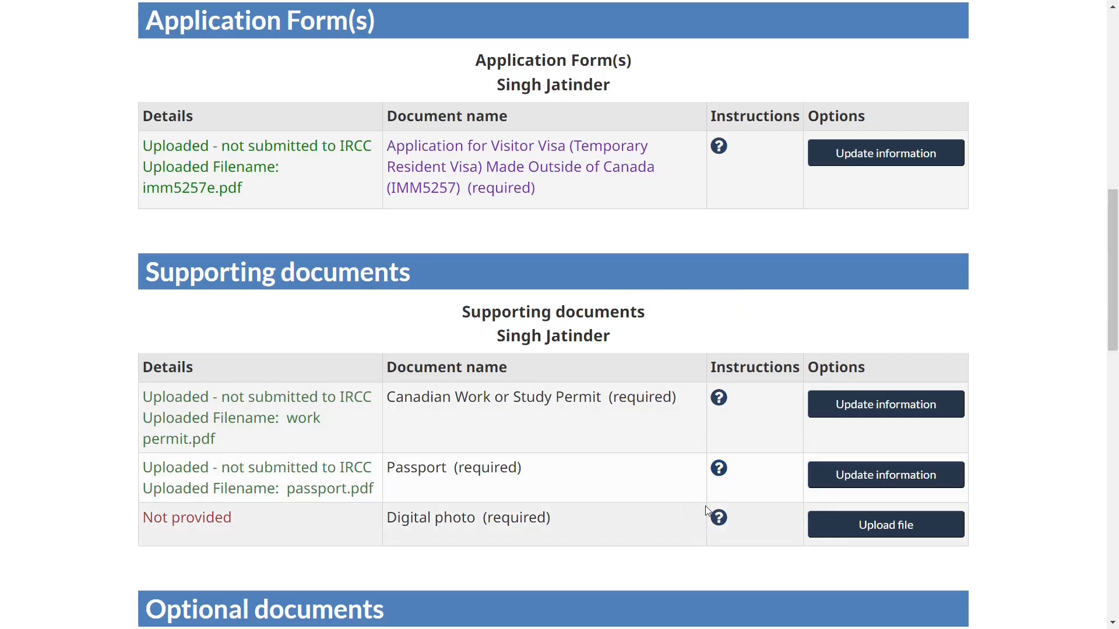
{"action": "left_click", "coordinate": [849, 525]}
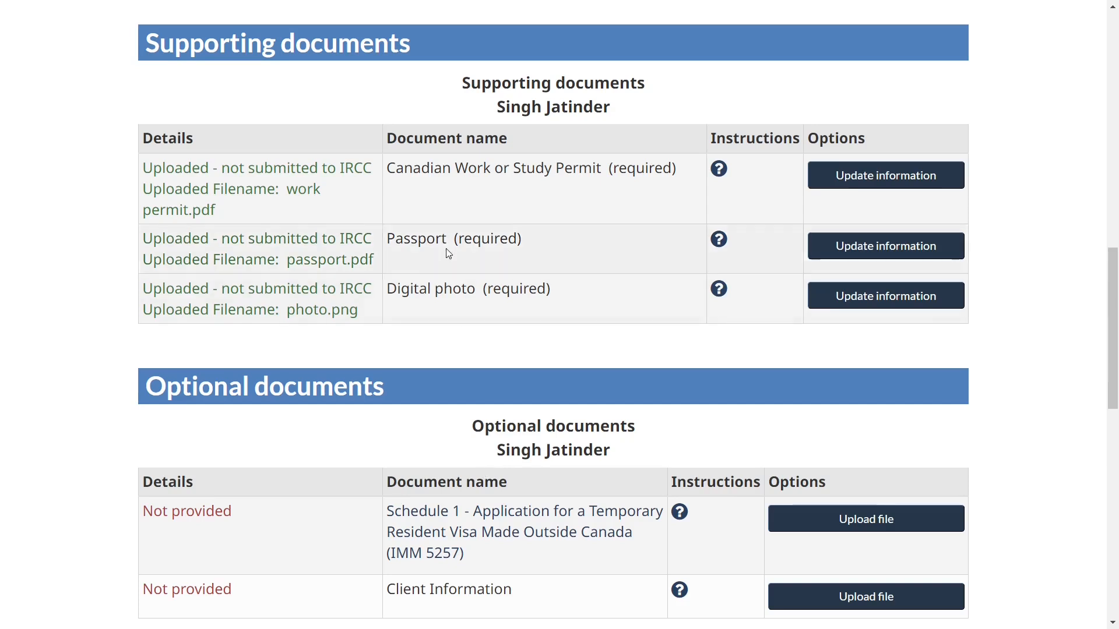
{"action": "left_click", "coordinate": [720, 290]}
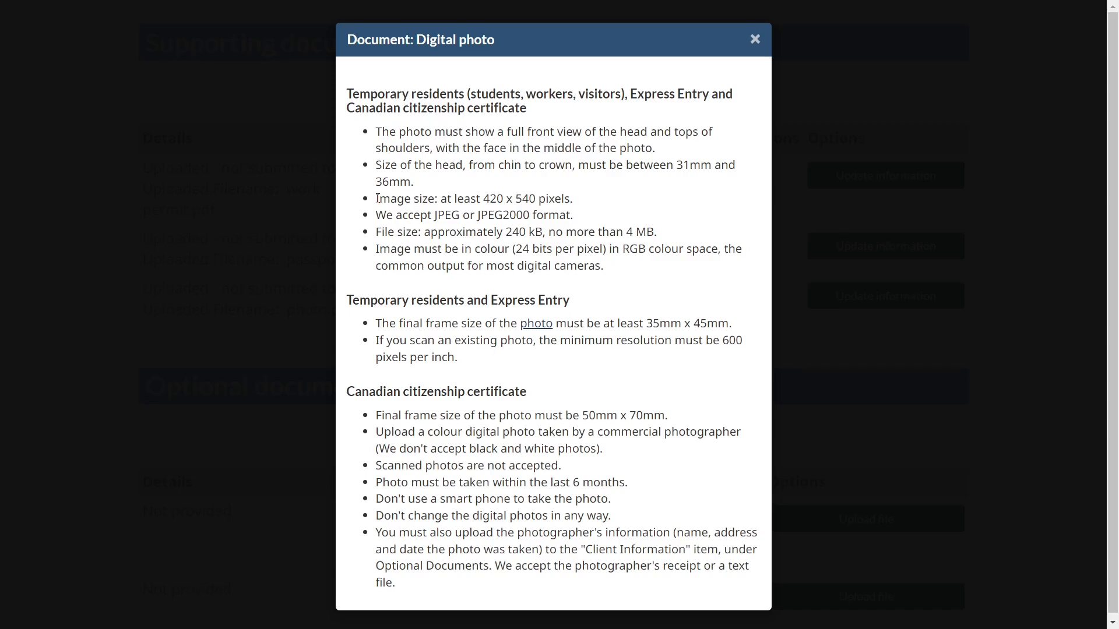
{"action": "left_click_drag", "start_coordinate": [378, 198], "coordinate": [575, 199]}
{"action": "left_click", "coordinate": [260, 433]}
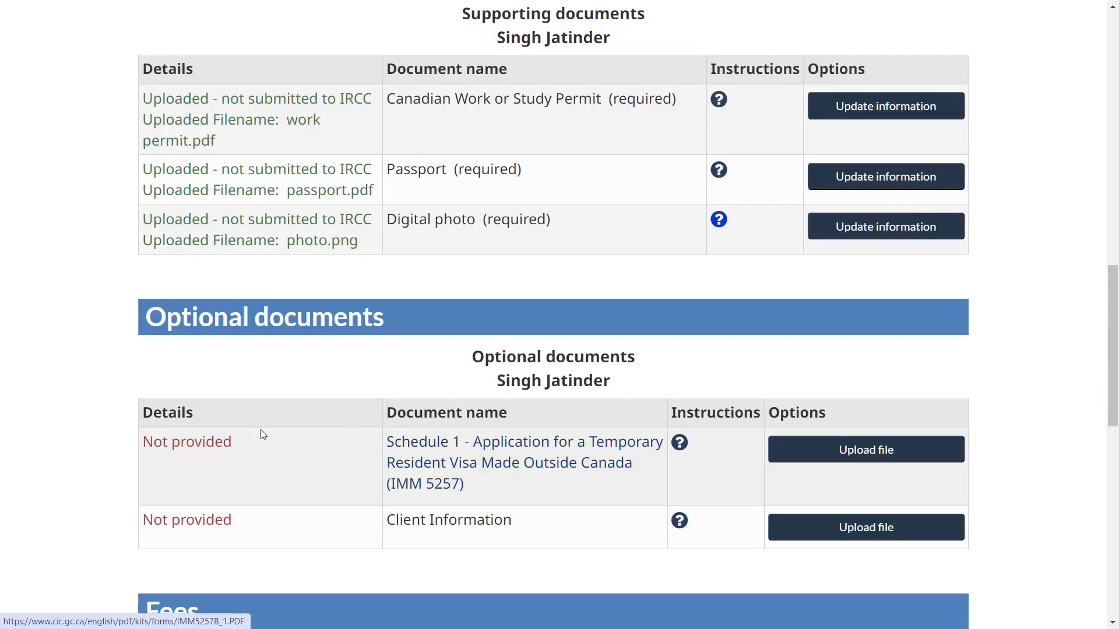
{"action": "left_click_drag", "start_coordinate": [472, 358], "coordinate": [610, 389]}
{"action": "left_click", "coordinate": [398, 368]}
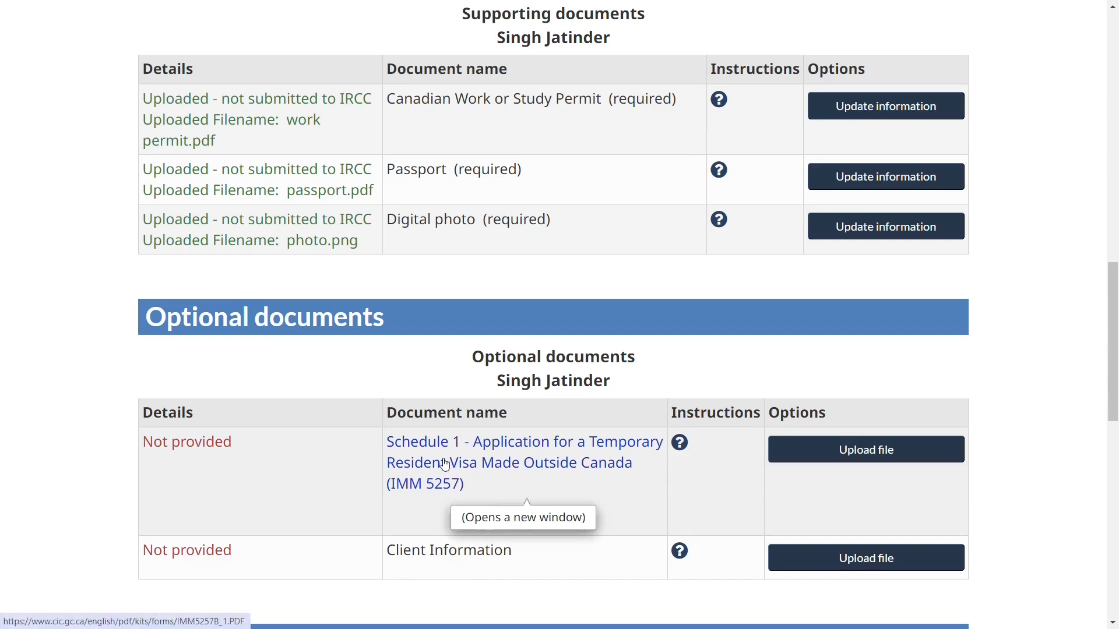
{"action": "scroll", "coordinate": [495, 515], "scroll_direction": "down", "scroll_amount": 2}
{"action": "left_click_drag", "start_coordinate": [400, 424], "coordinate": [512, 426]}
{"action": "left_click", "coordinate": [513, 439]}
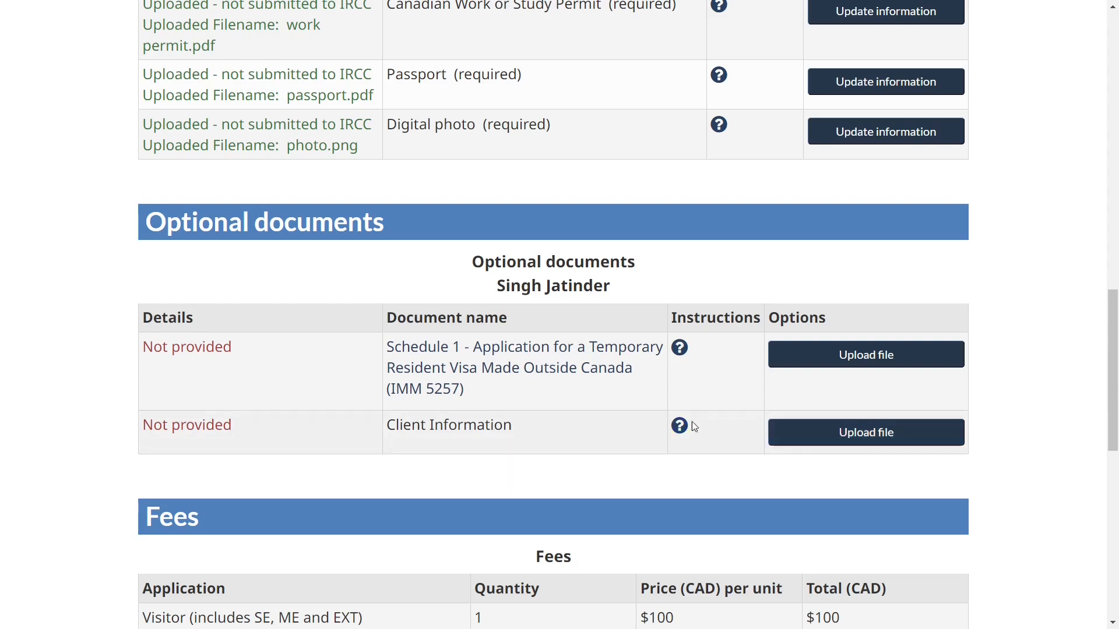
{"action": "scroll", "coordinate": [495, 479], "scroll_direction": "down", "scroll_amount": 7}
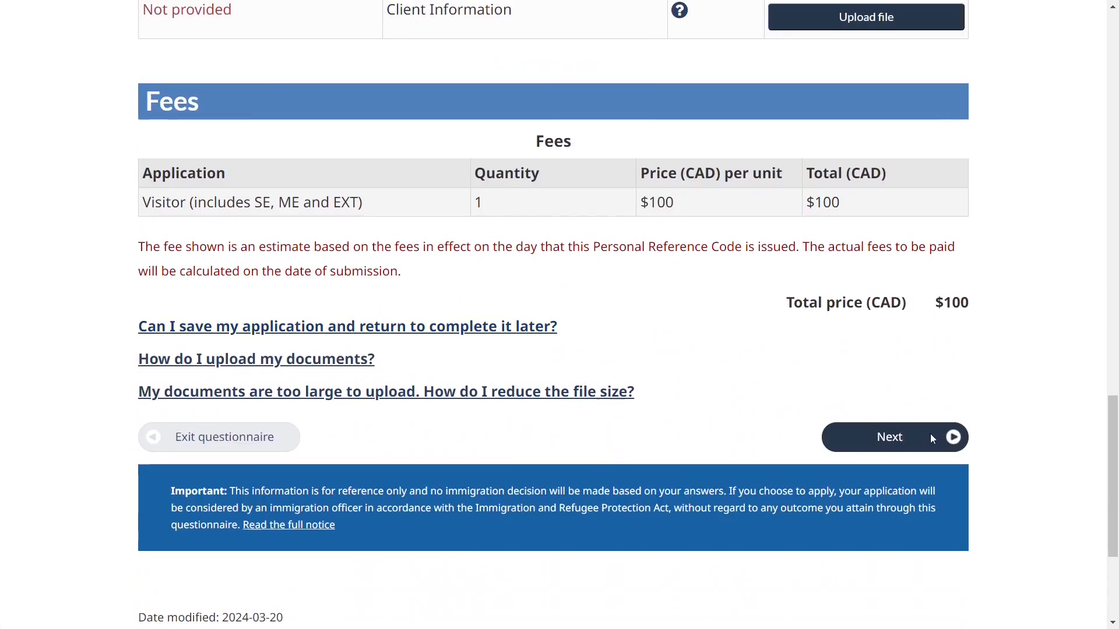
Go to the declaration and signature page and check the $100 total price.
{"action": "left_click", "coordinate": [932, 438]}
{"action": "left_click_drag", "start_coordinate": [140, 150], "coordinate": [661, 157]}
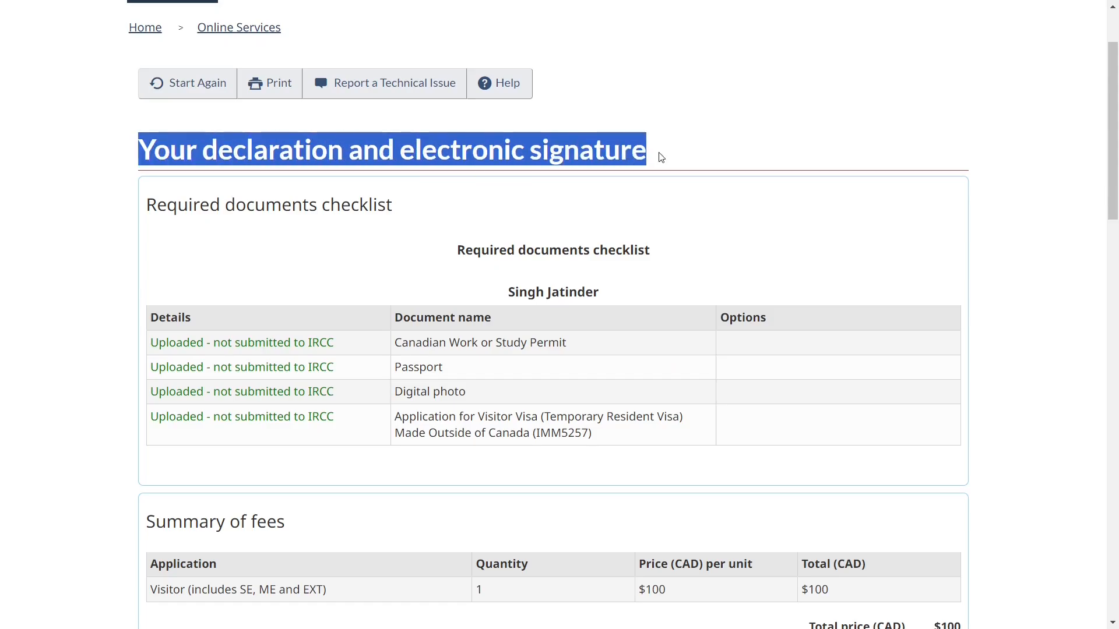
{"action": "left_click", "coordinate": [670, 243]}
{"action": "scroll", "coordinate": [671, 243], "scroll_direction": "down", "scroll_amount": 5}
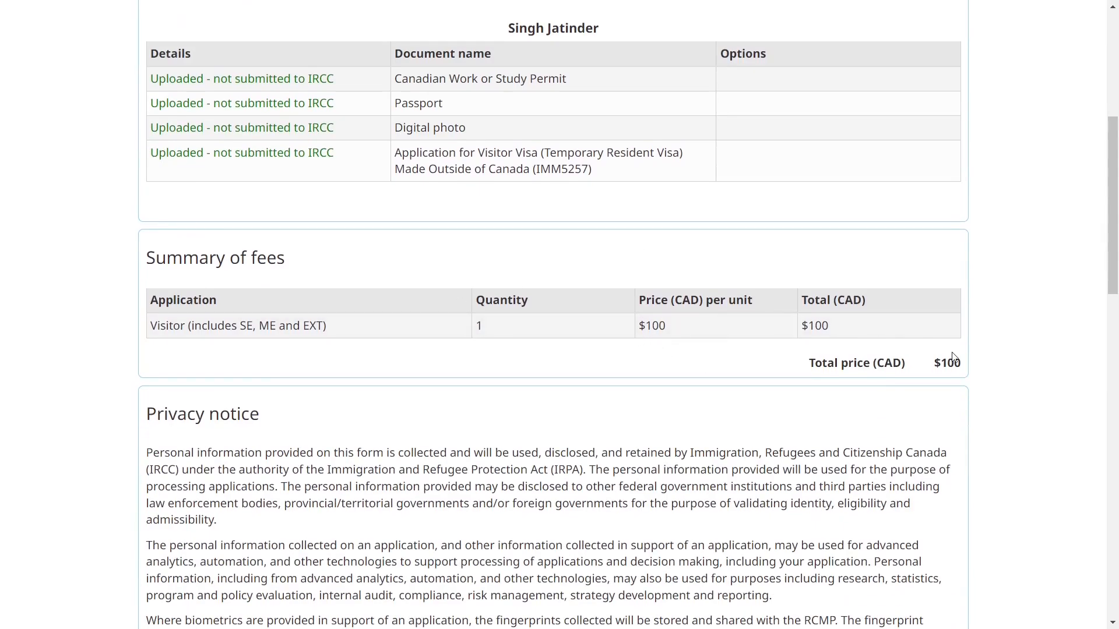
{"action": "left_click_drag", "start_coordinate": [803, 370], "coordinate": [981, 366]}
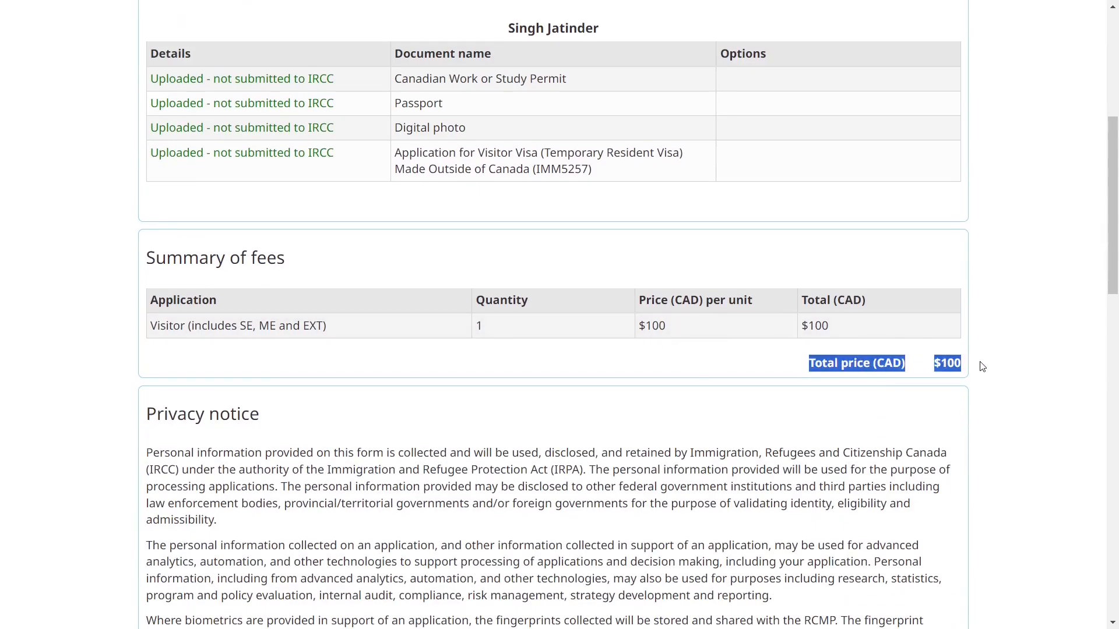
{"action": "scroll", "coordinate": [981, 366], "scroll_direction": "down", "scroll_amount": 14}
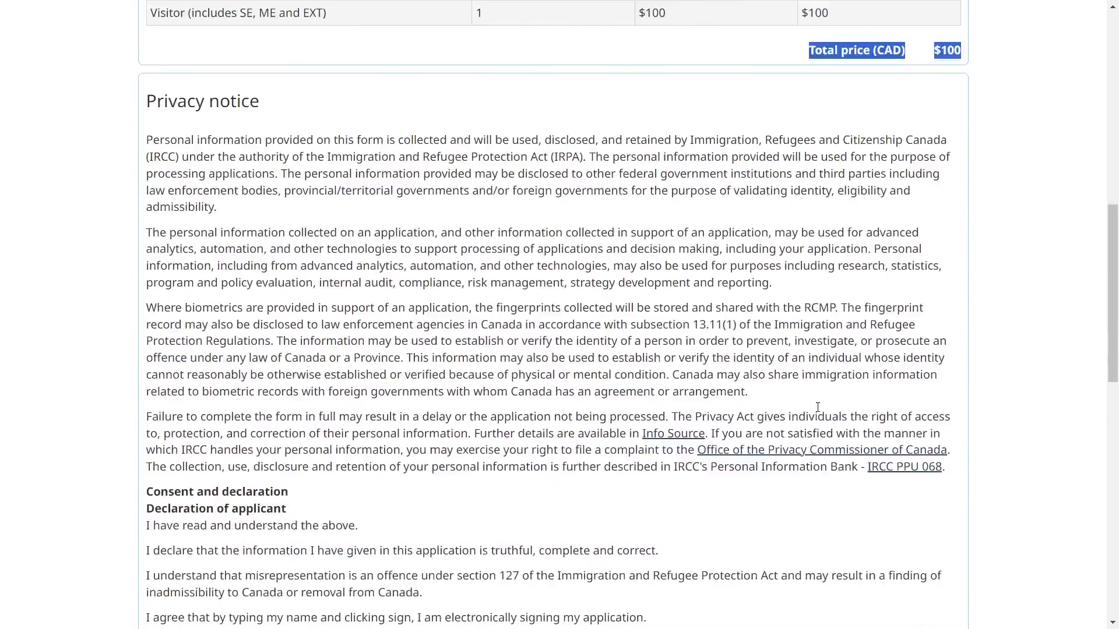
Agree to the declaration, enter the signer's given and last names, and e-sign the application.
{"action": "left_click", "coordinate": [168, 278]}
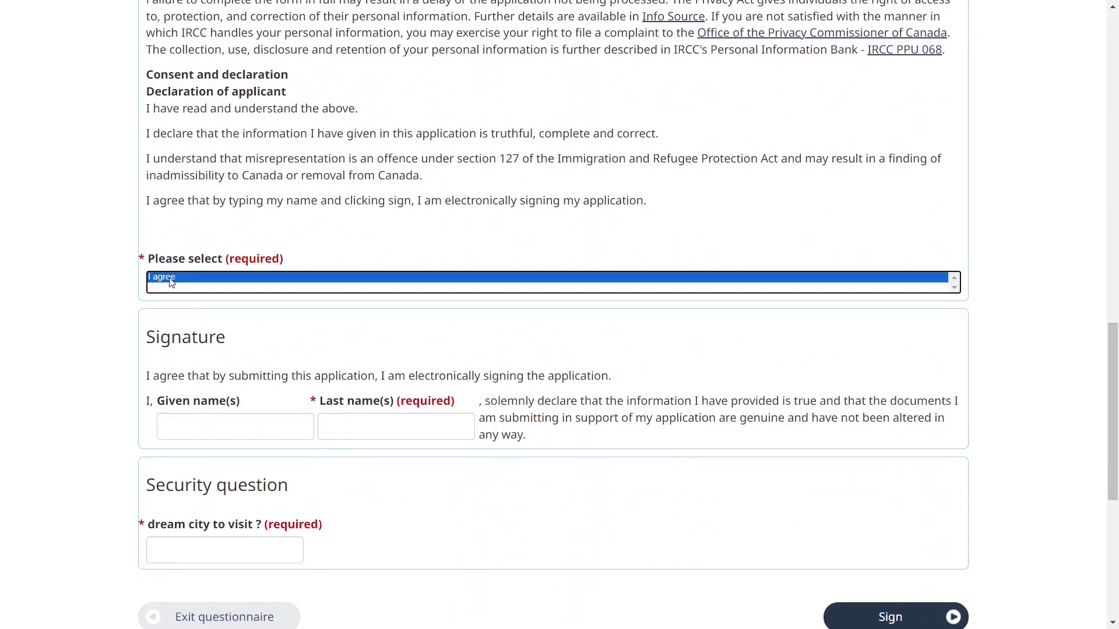
{"action": "scroll", "coordinate": [263, 358], "scroll_direction": "down", "scroll_amount": 1}
{"action": "left_click", "coordinate": [236, 346]}
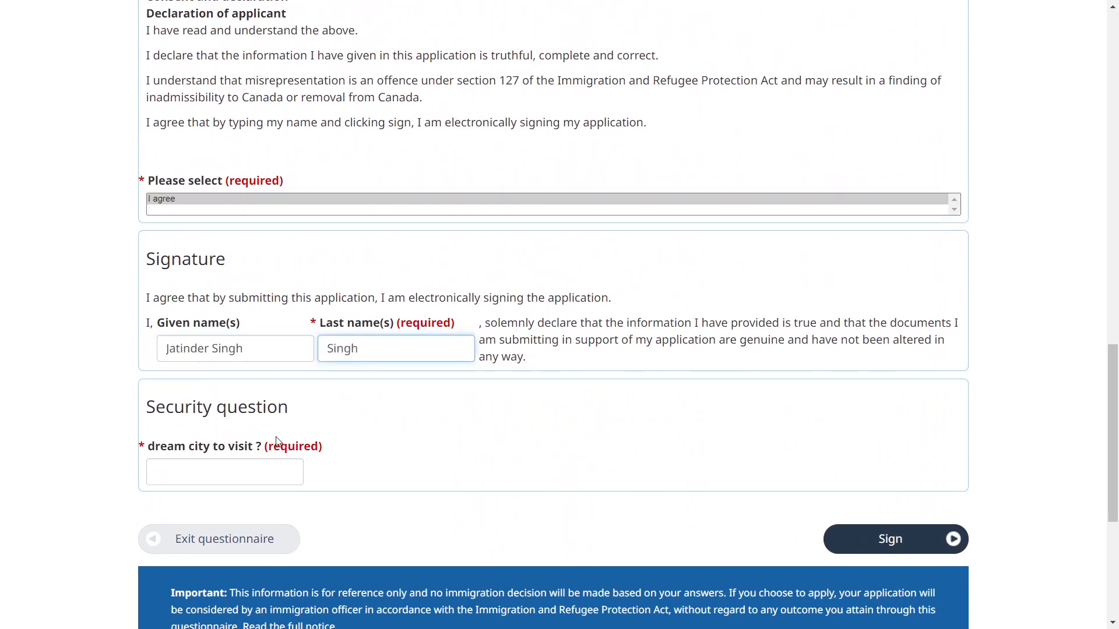
{"action": "left_click", "coordinate": [239, 471]}
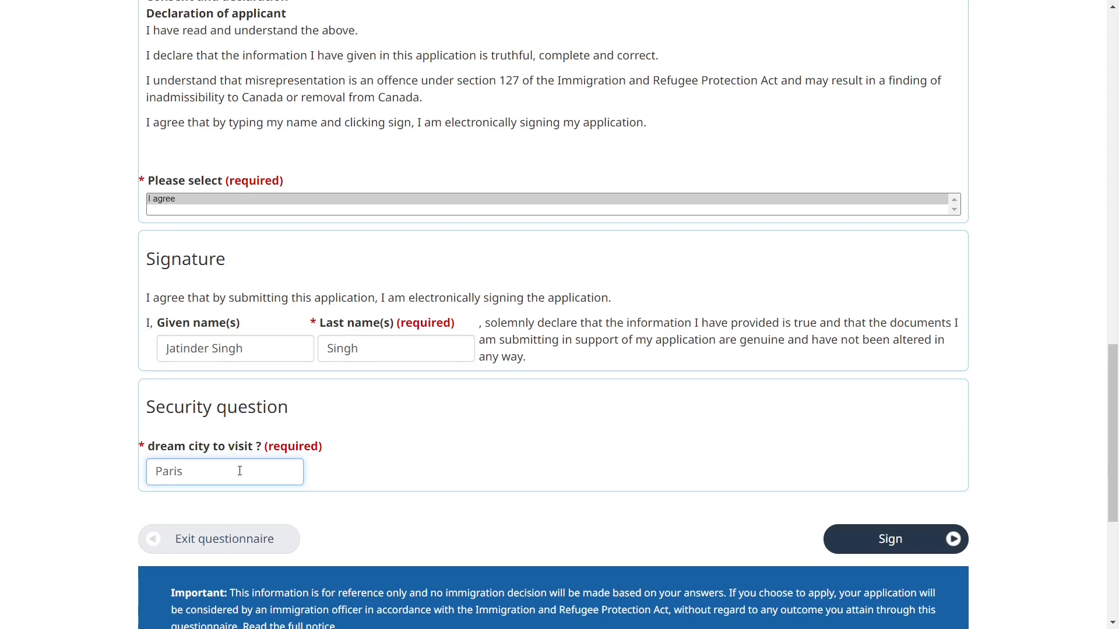
{"action": "left_click", "coordinate": [910, 538]}
{"action": "scroll", "coordinate": [483, 501], "scroll_direction": "down", "scroll_amount": 15}
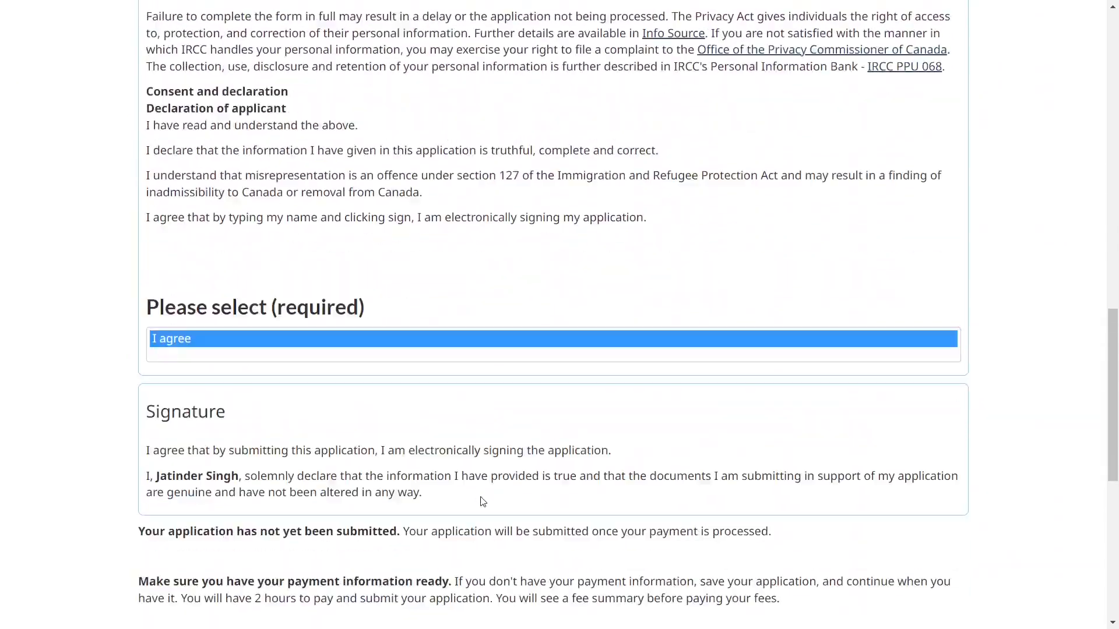
{"action": "scroll", "coordinate": [483, 501], "scroll_direction": "down", "scroll_amount": 8}
Transmit the application and continue past the $100 CAD fee summary to card payment.
{"action": "left_click", "coordinate": [194, 217]}
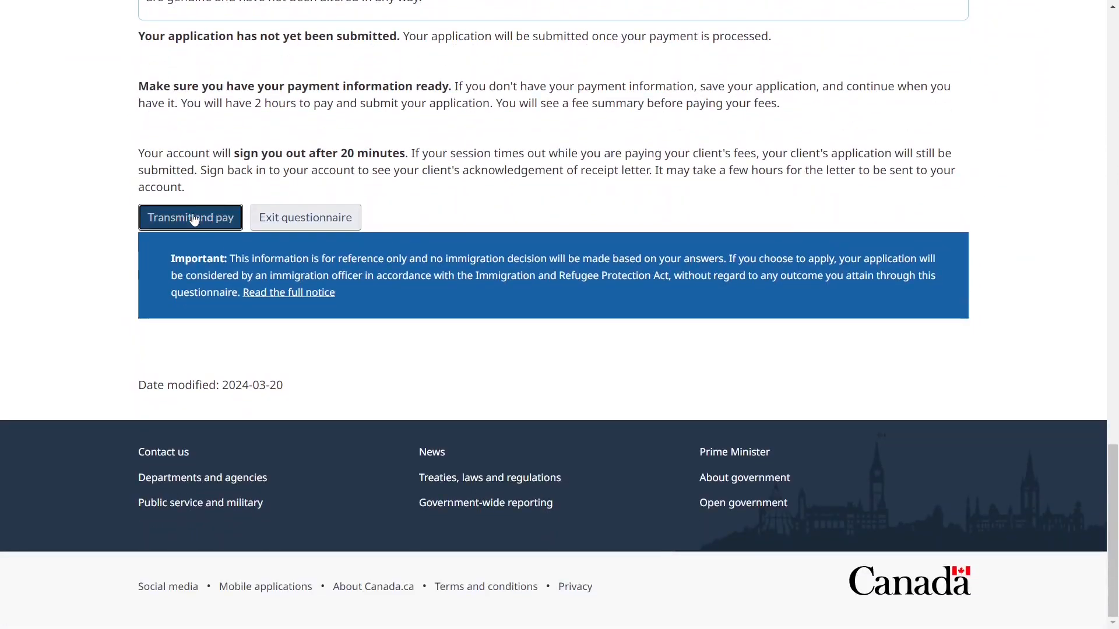
{"action": "scroll", "coordinate": [314, 352], "scroll_direction": "down", "scroll_amount": 3}
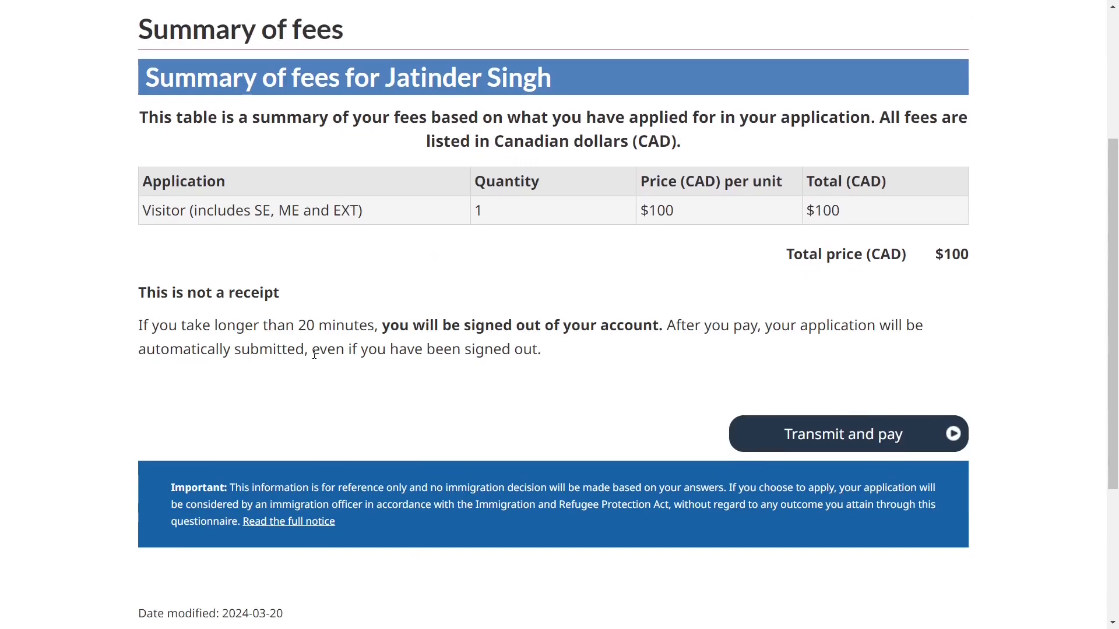
{"action": "scroll", "coordinate": [315, 355], "scroll_direction": "down", "scroll_amount": 1}
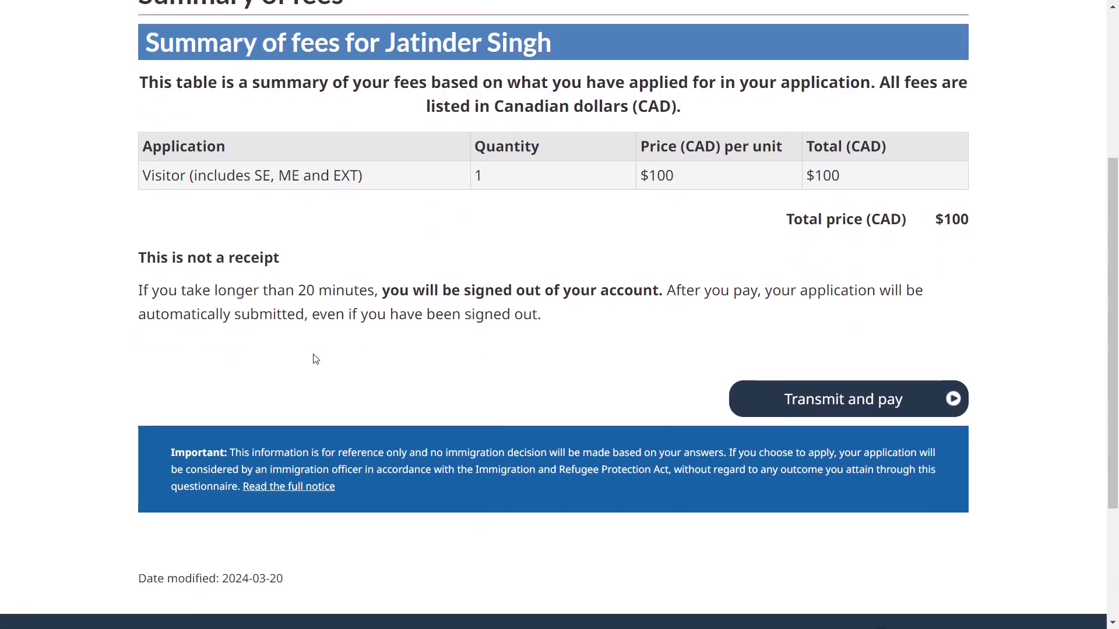
{"action": "left_click", "coordinate": [810, 402]}
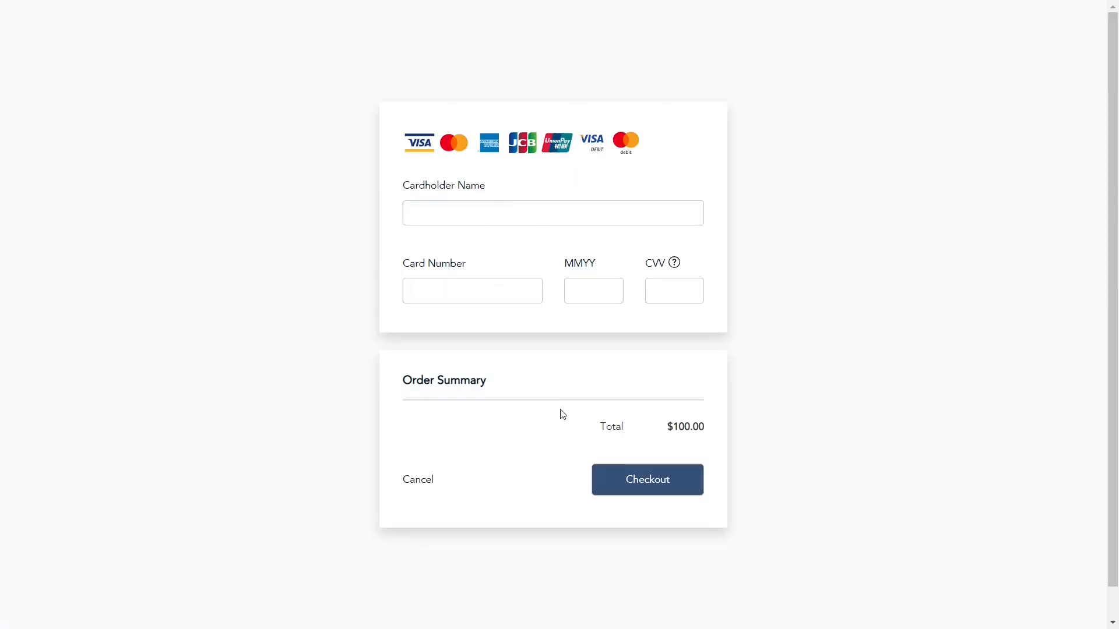